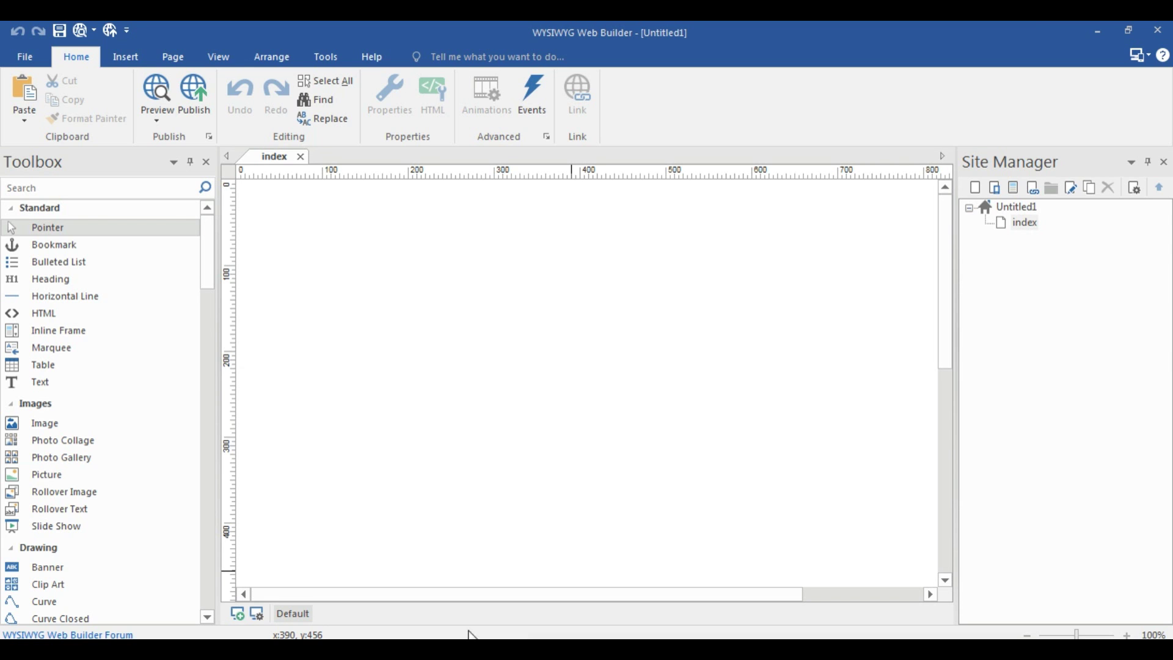
Add a text object at the top of the index page reading 'Post Your Passion'
left_click_drag(209, 251, 205, 582)
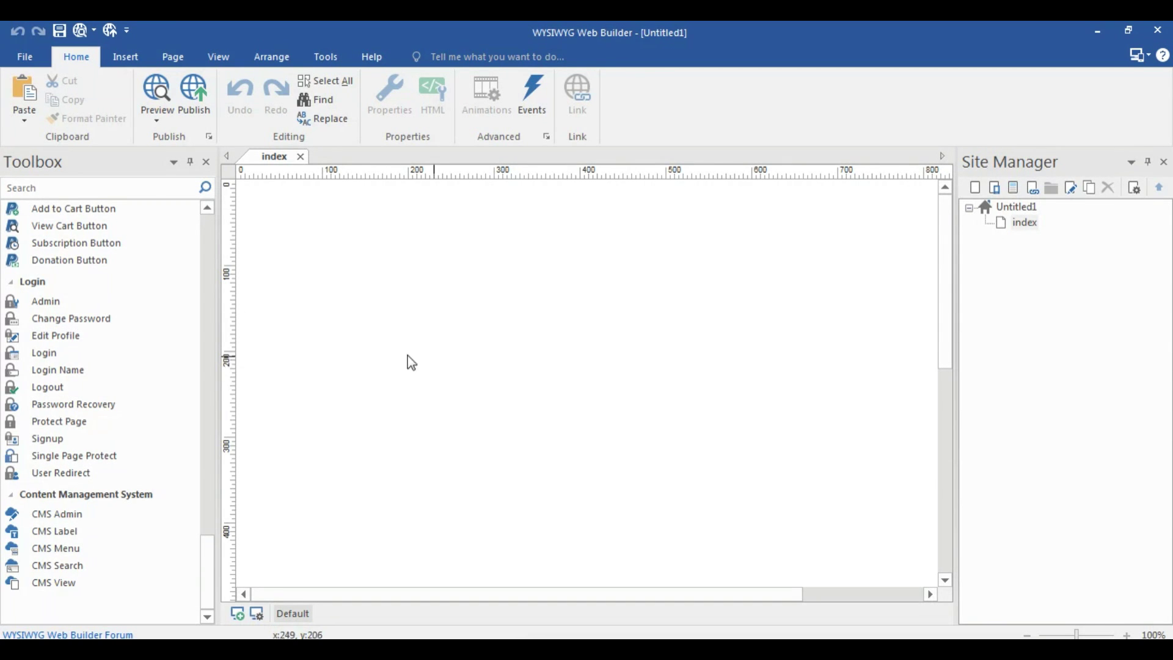
scroll(211, 537, "up", 15)
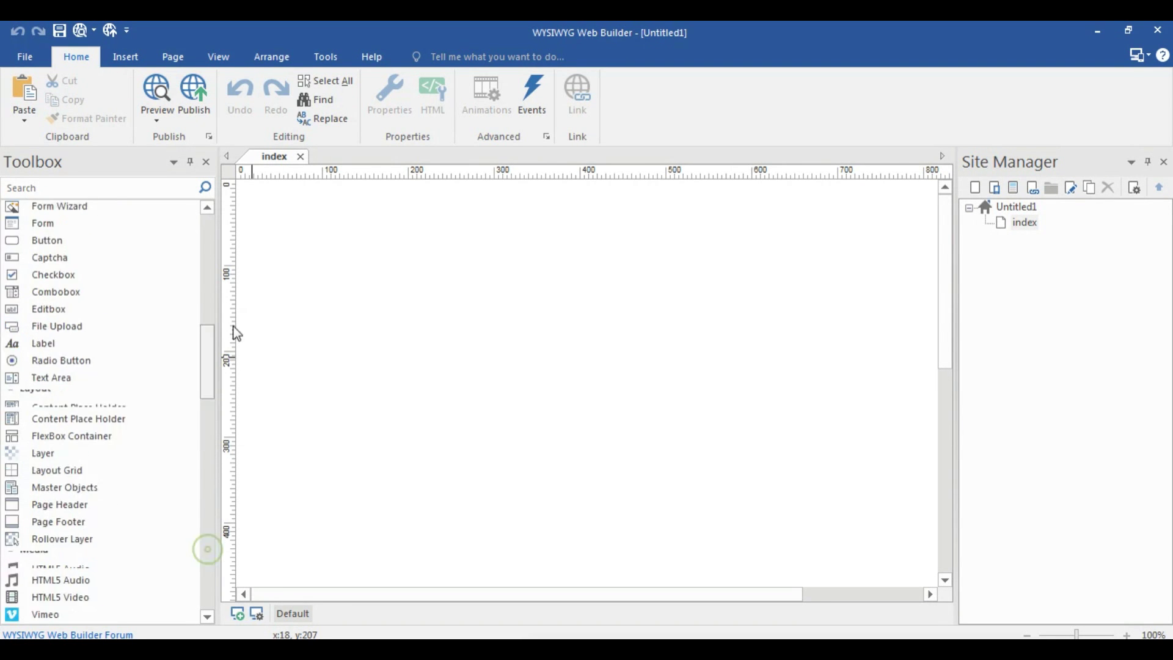
left_click(104, 381)
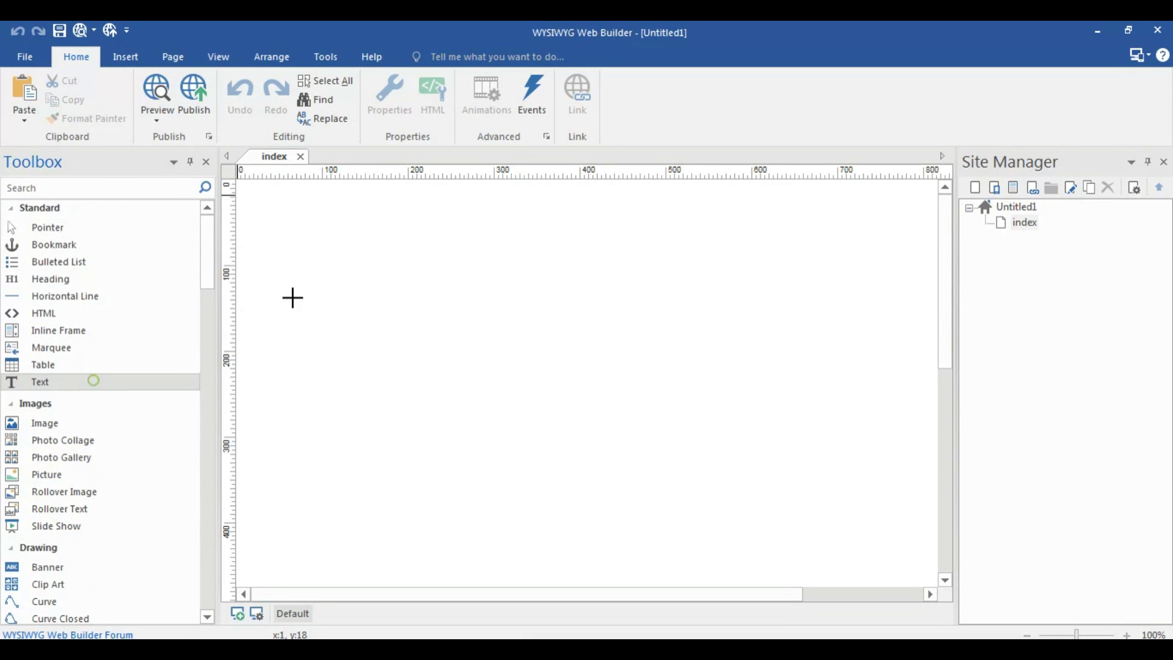
left_click(266, 188)
left_click(653, 187)
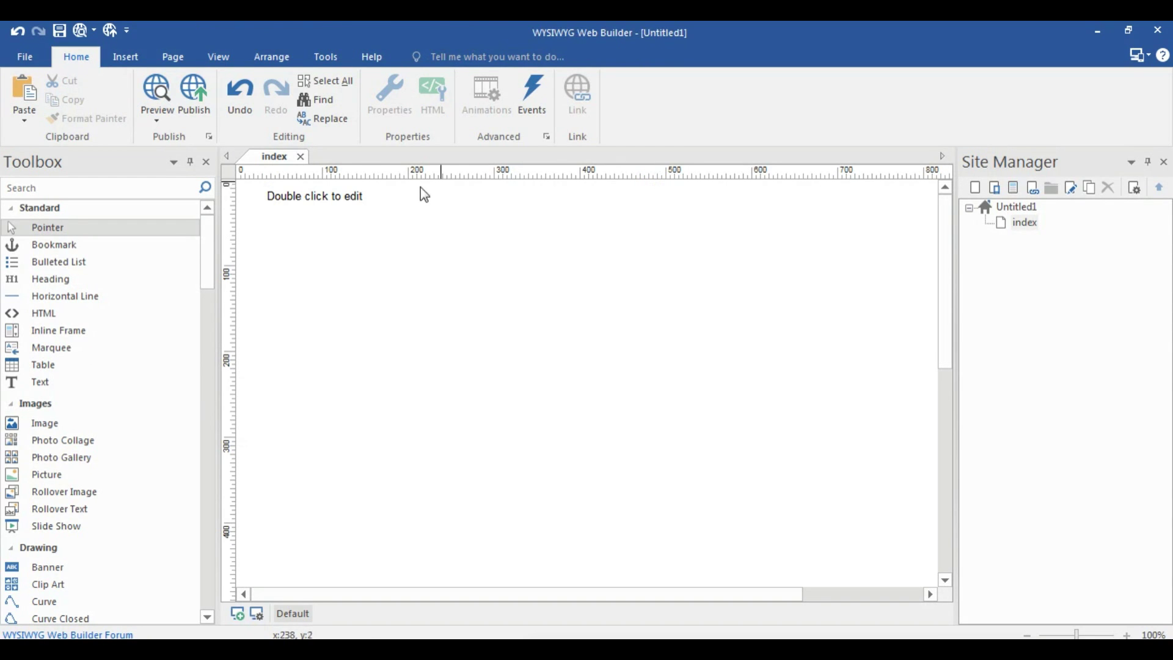
left_click(357, 201)
double_click(357, 201)
type("Post Your Passion")
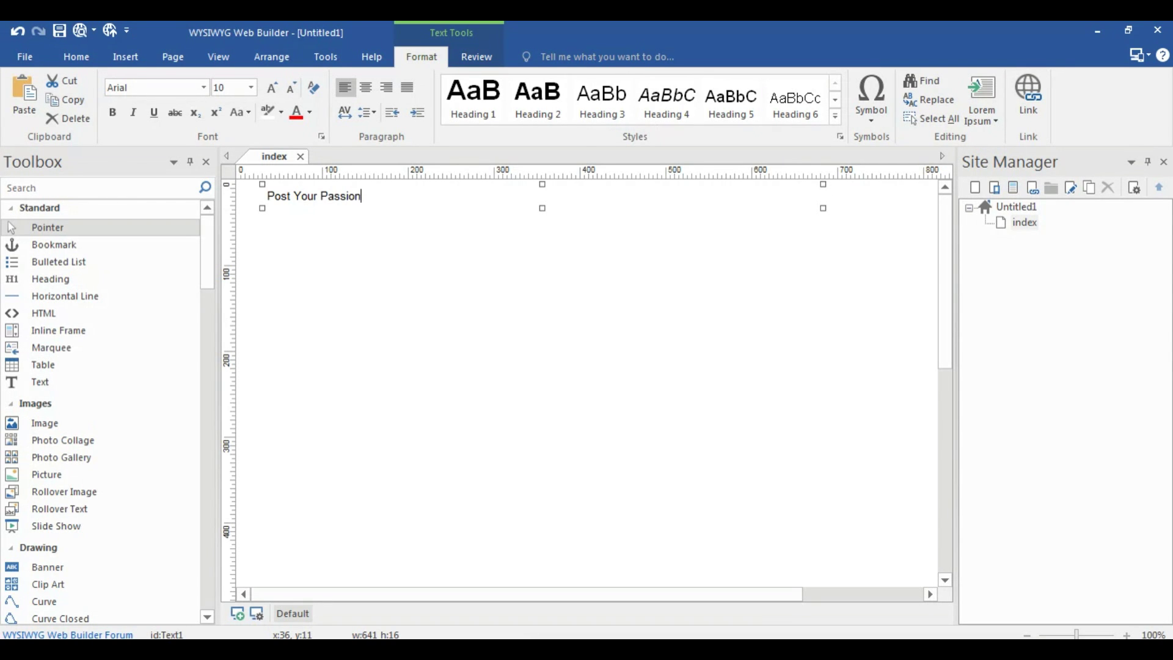
Format the heading as 32-point bold red text
key("ctrl+a")
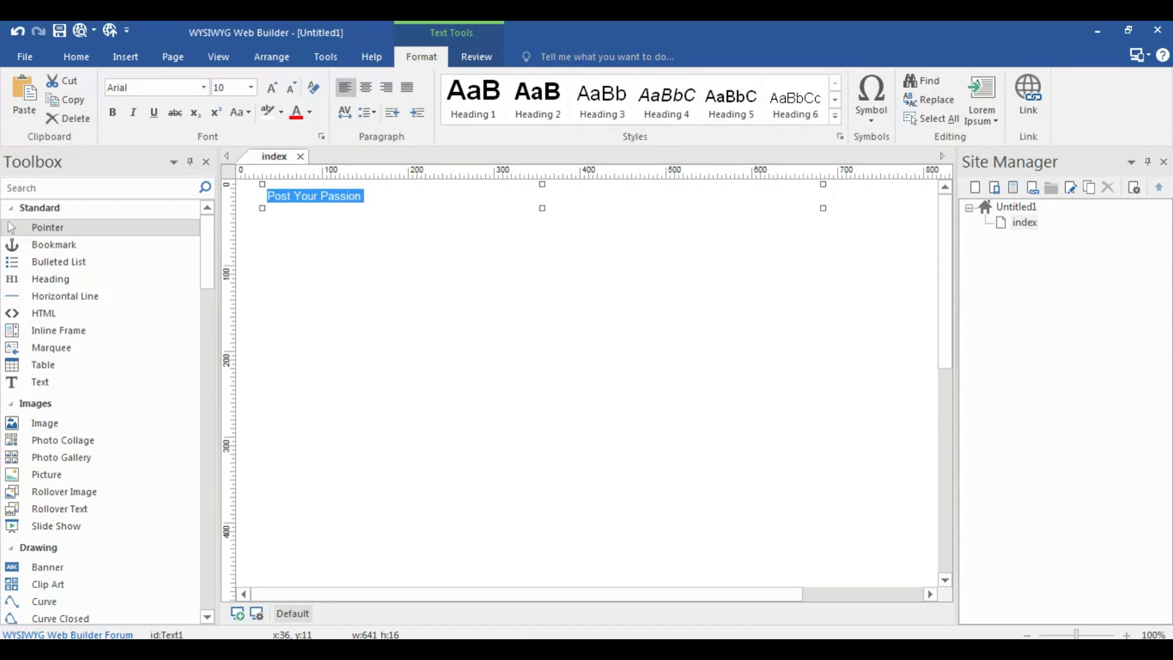
left_click(238, 91)
type("30")
key("BackSpace")
type("2")
key("Return")
key("ctrl+b")
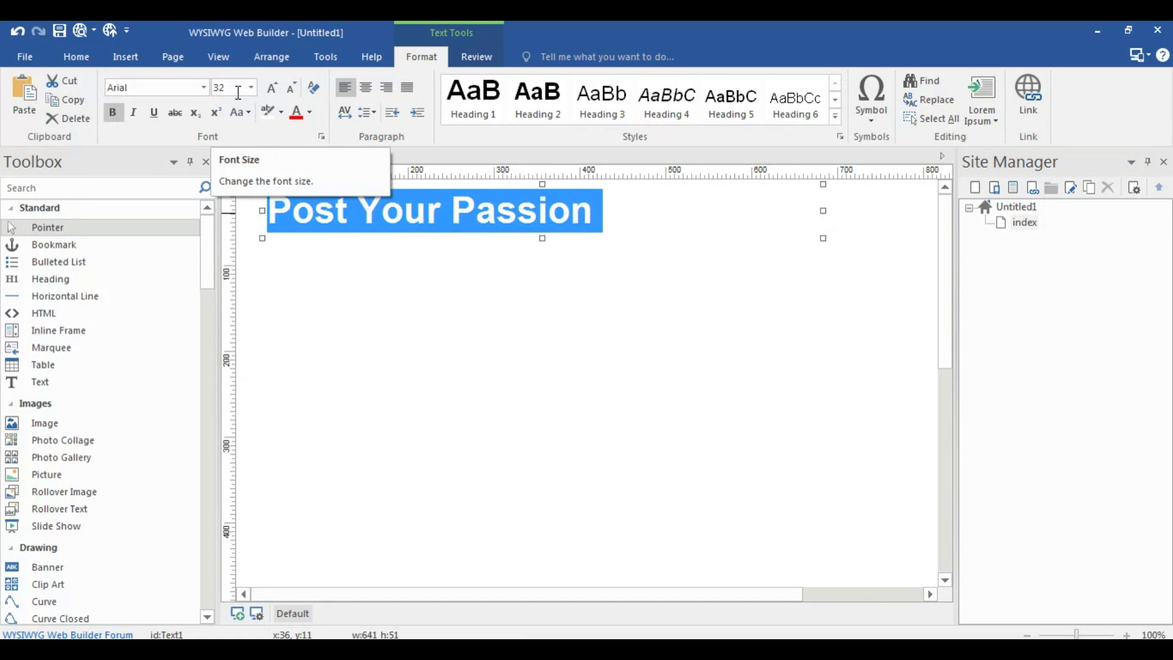
left_click(308, 112)
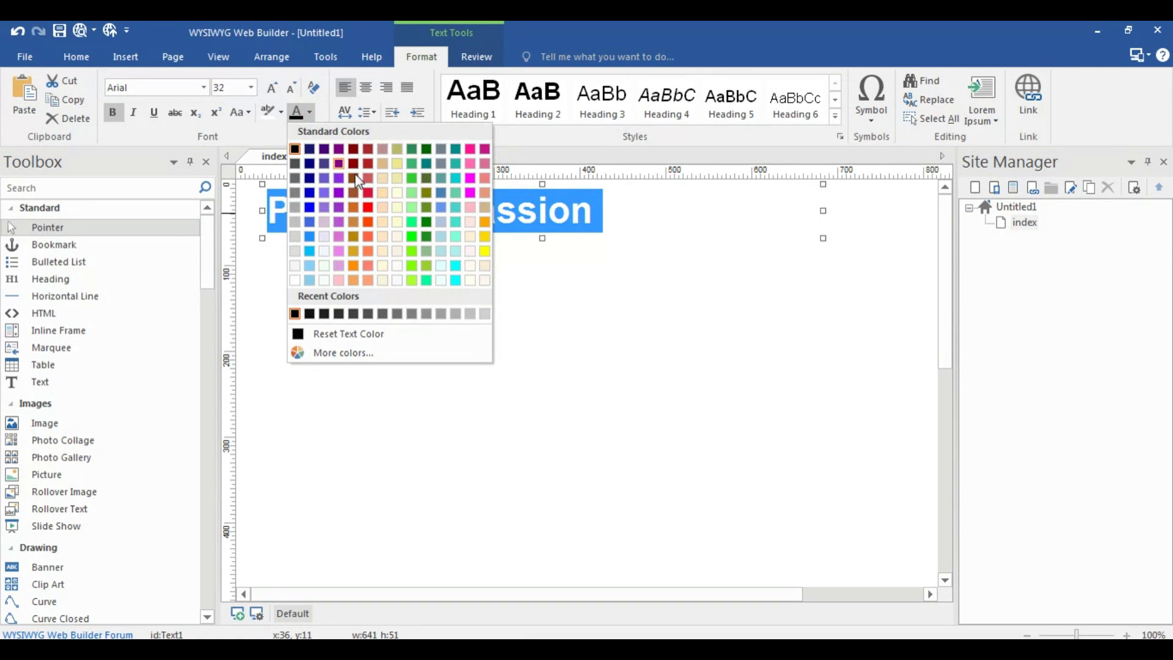
left_click(369, 208)
key("Escape")
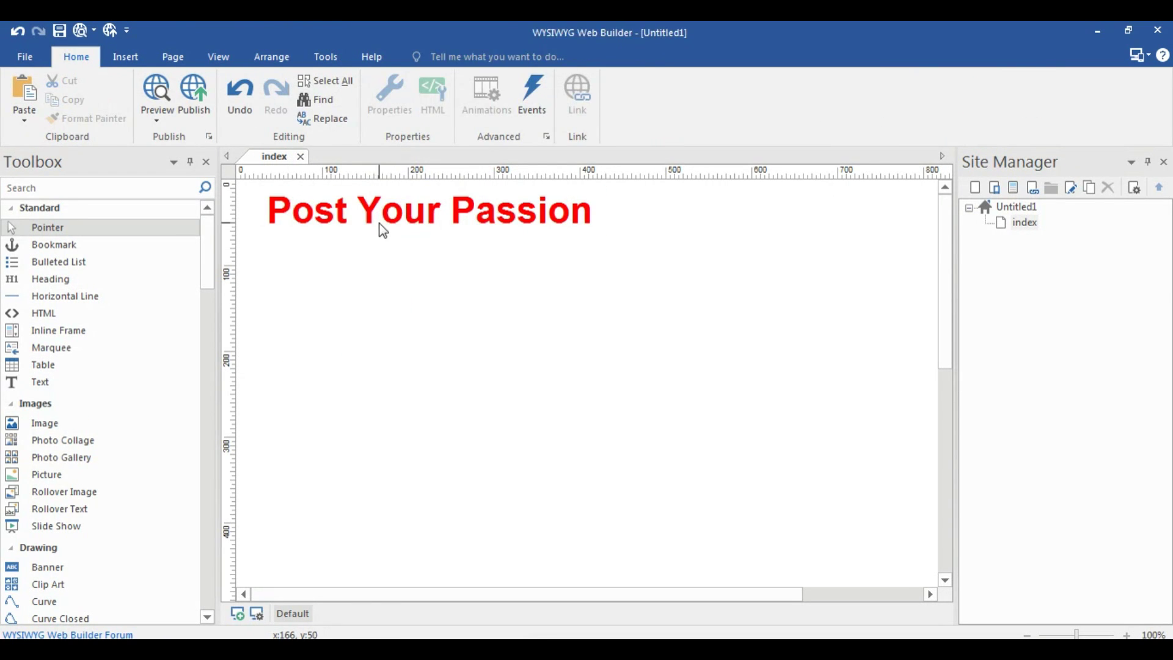
Centre the heading horizontally on the page
right_click(394, 206)
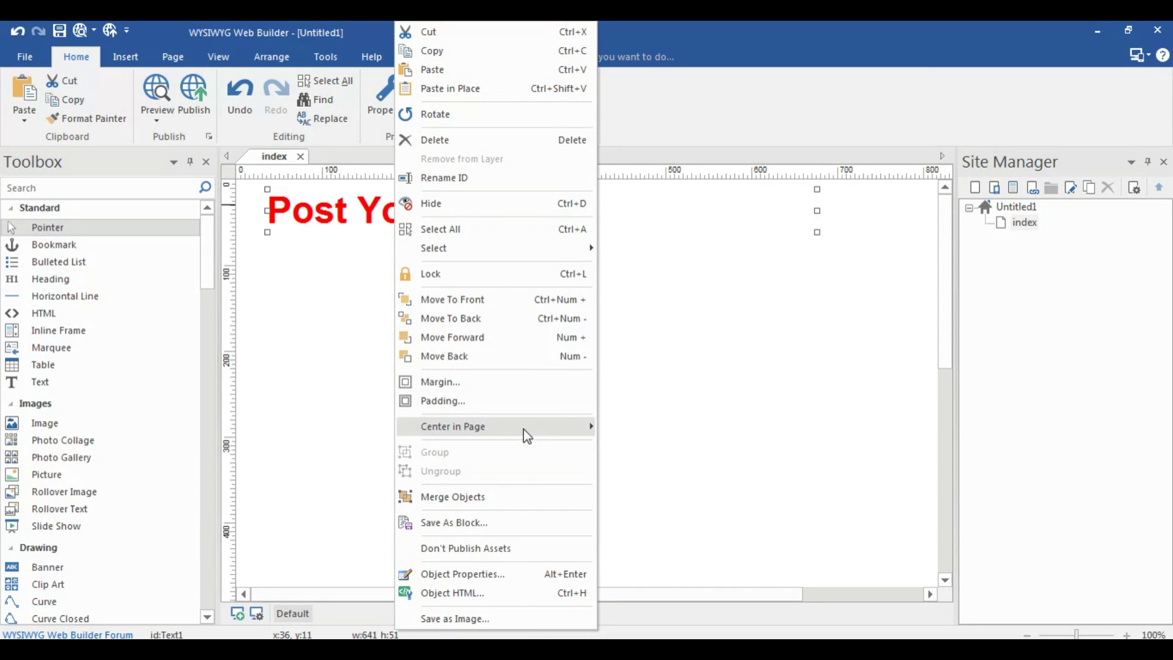
mouse_move(581, 434)
left_click(623, 427)
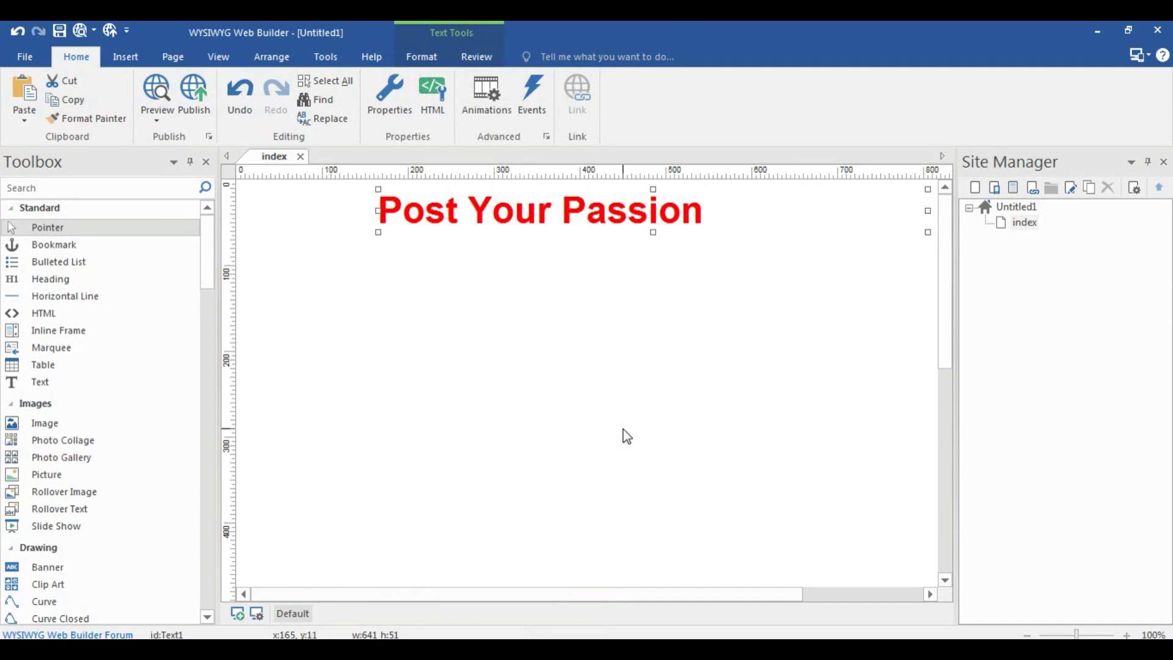
left_click(624, 431)
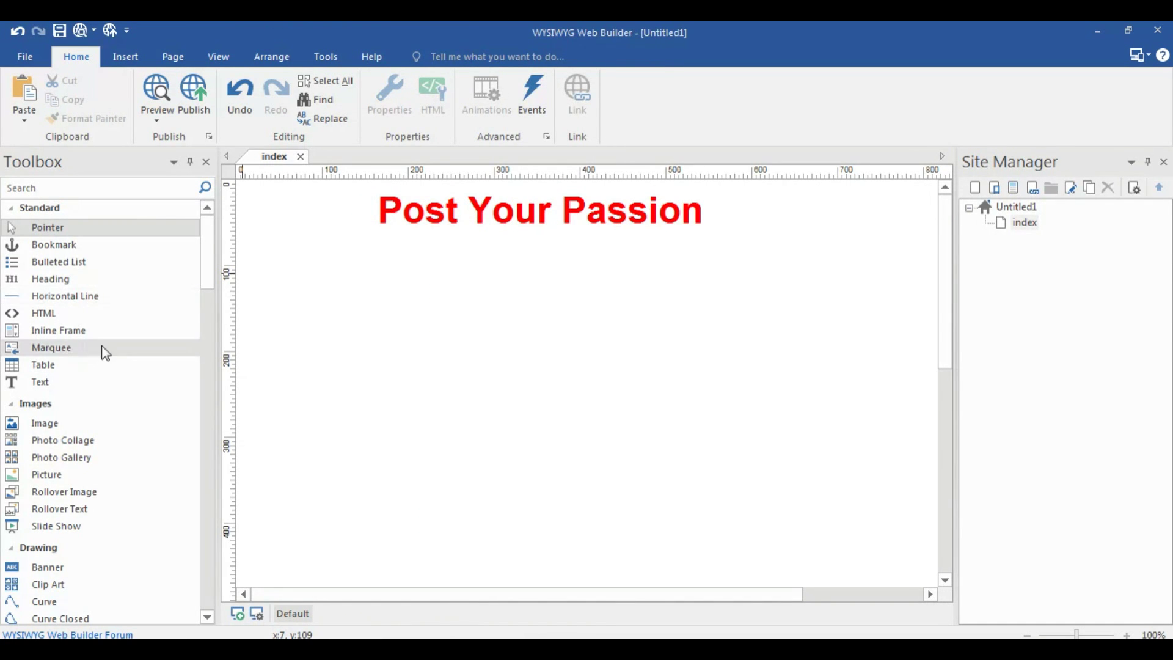
Insert the mypassion.jpg photo in an image frame drawn below the heading
mouse_move(211, 250)
left_mouse_down()
mouse_move(211, 327)
mouse_move(214, 296)
left_mouse_up()
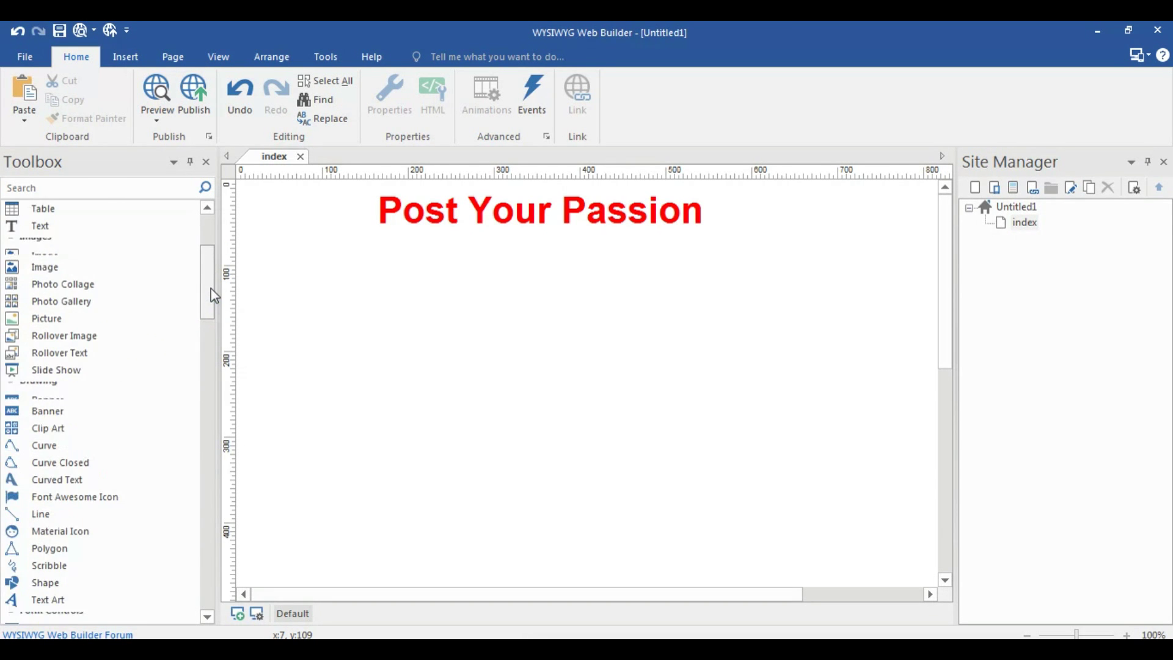
left_click(116, 267)
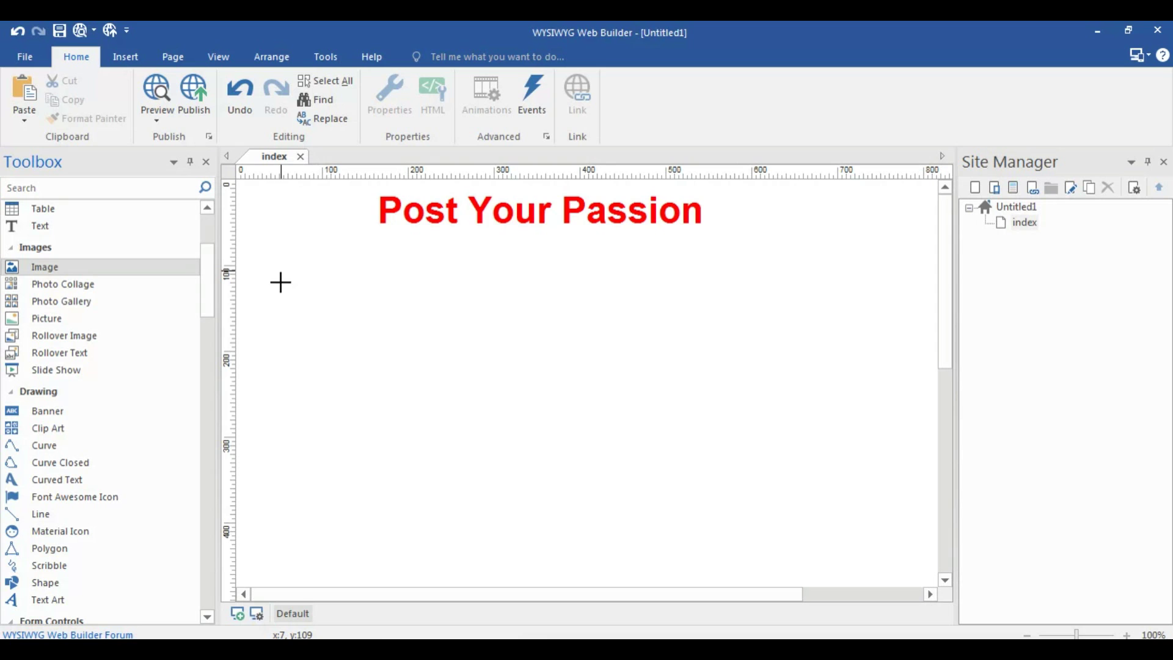
left_click_drag(269, 288, 541, 398)
type("my")
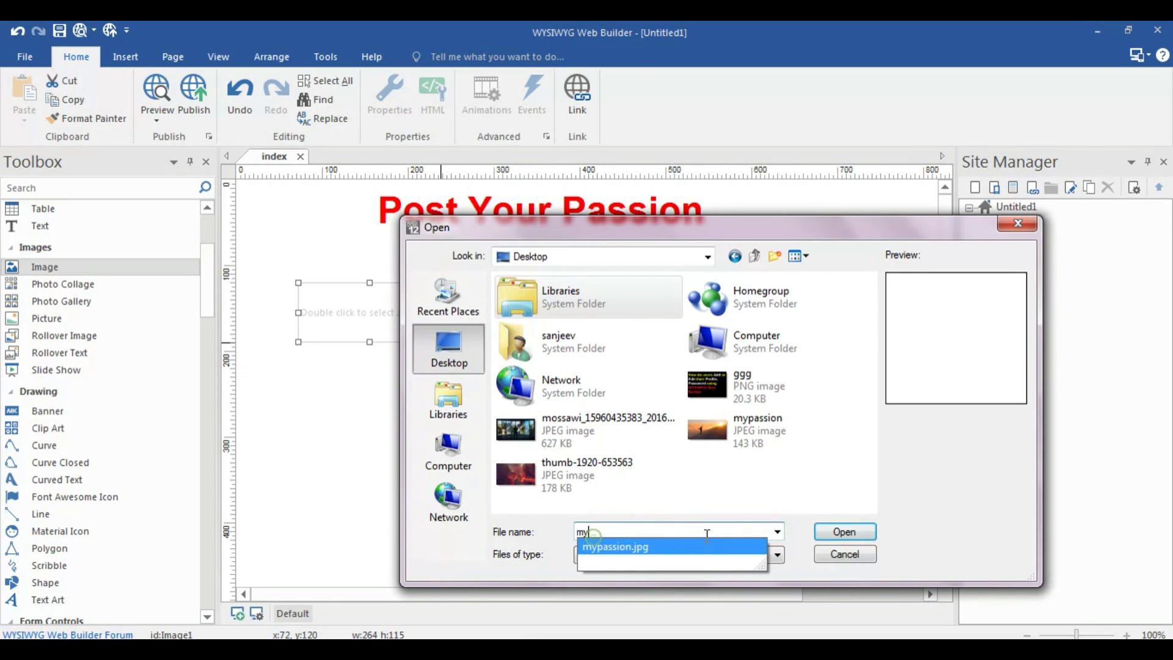
left_click(838, 531)
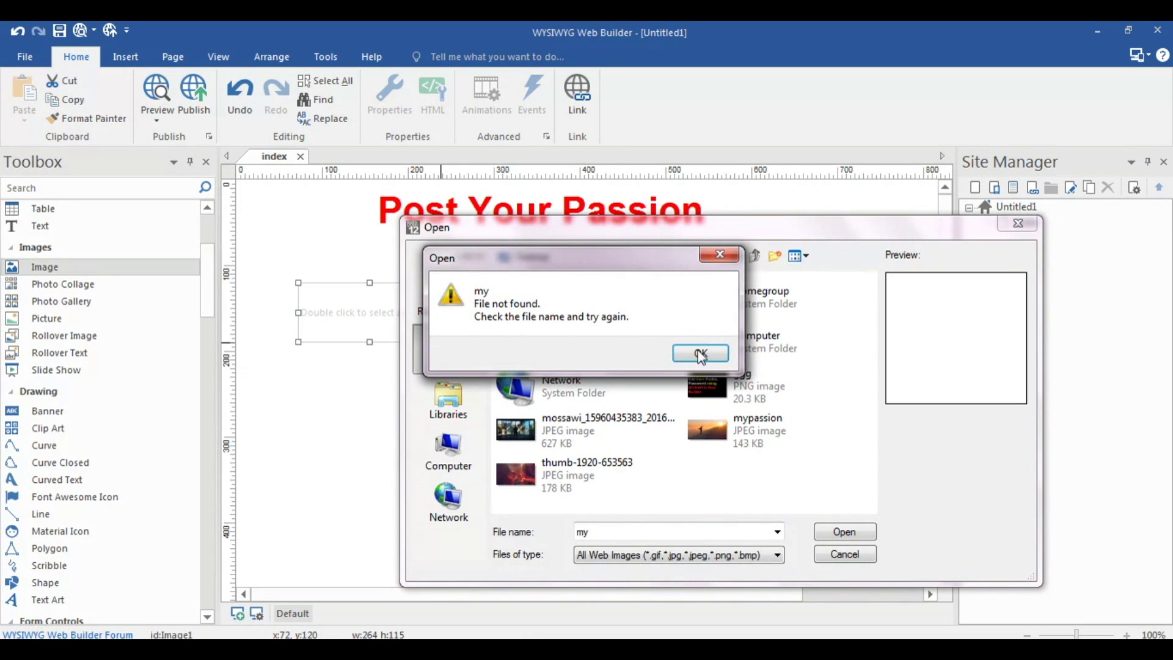
left_click(700, 355)
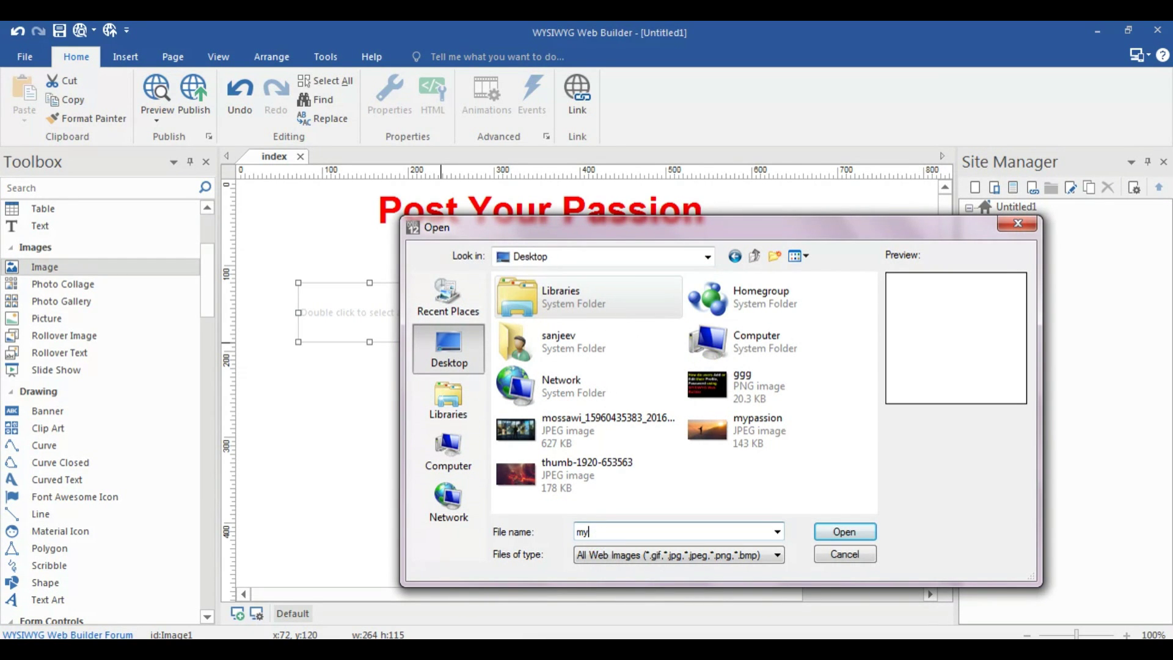
left_click(605, 544)
left_click(829, 534)
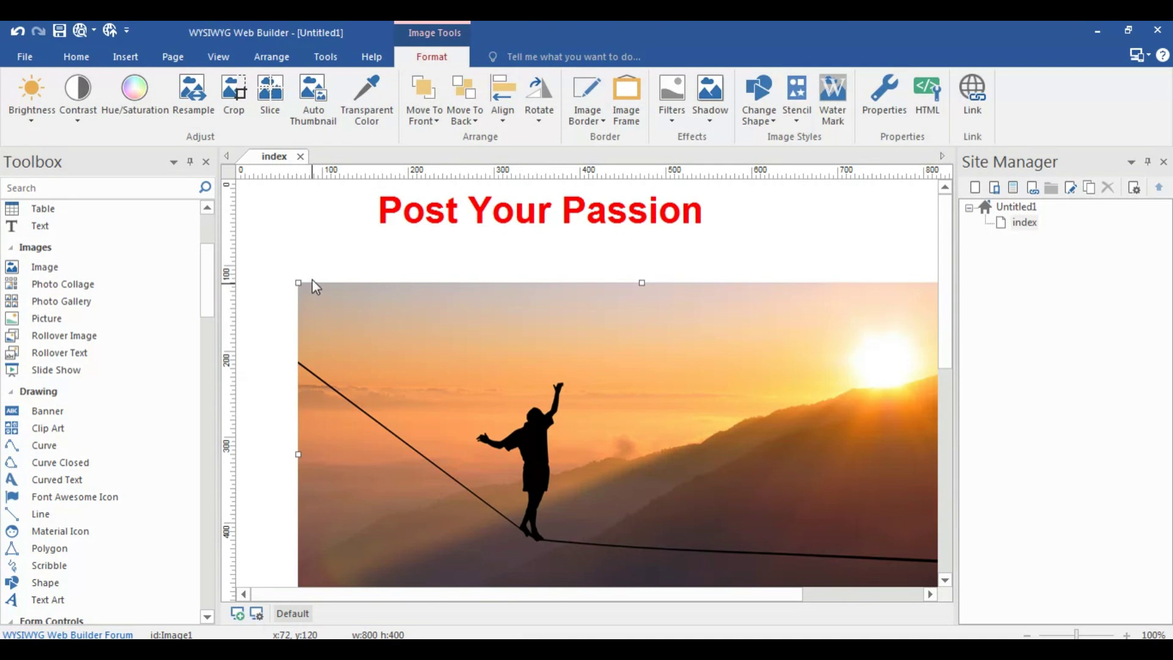
Shrink the sunset photo to a much smaller size
scroll(686, 487, "down", 2)
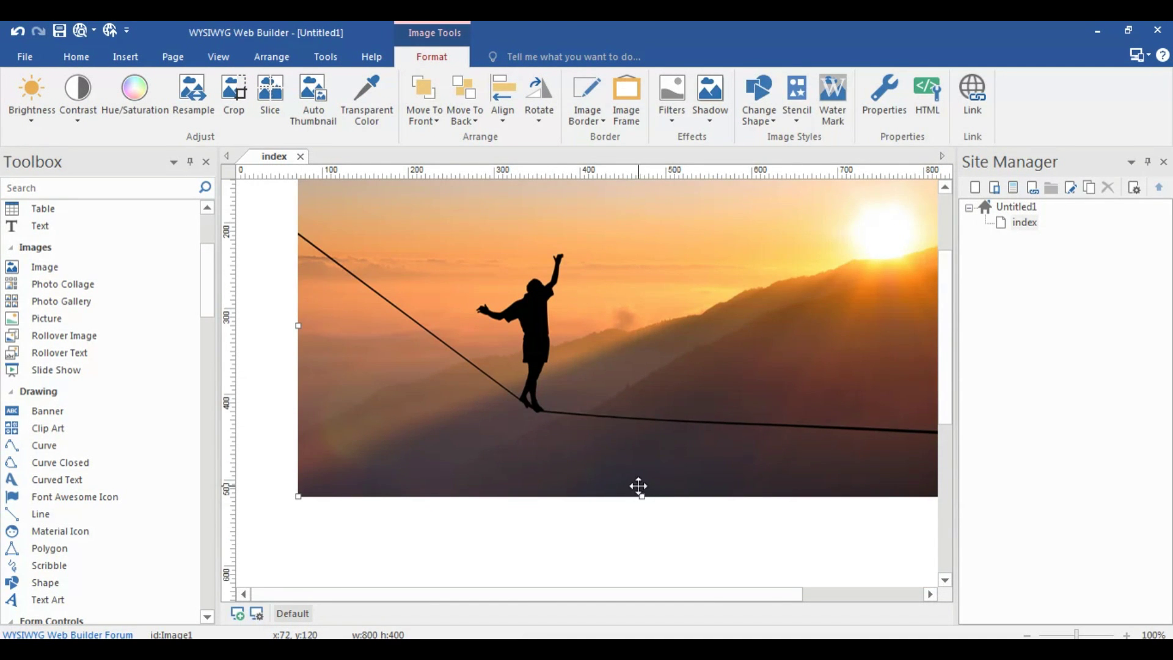
left_click_drag(639, 495, 623, 351)
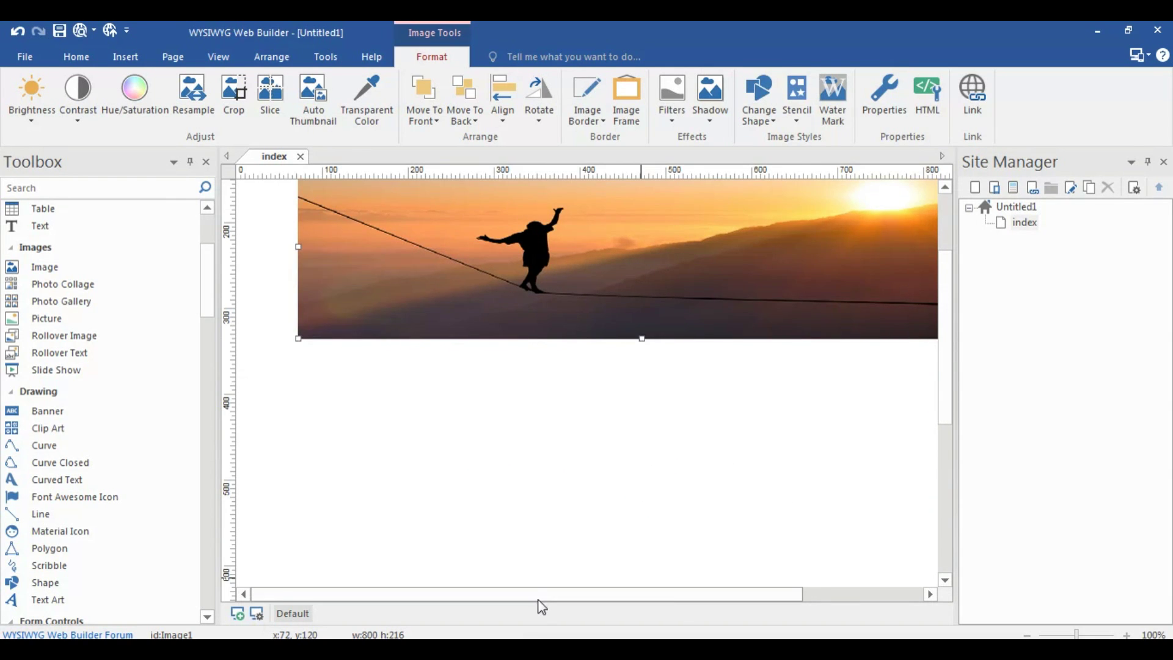
left_click_drag(540, 604, 707, 550)
scroll(708, 550, "up", 2)
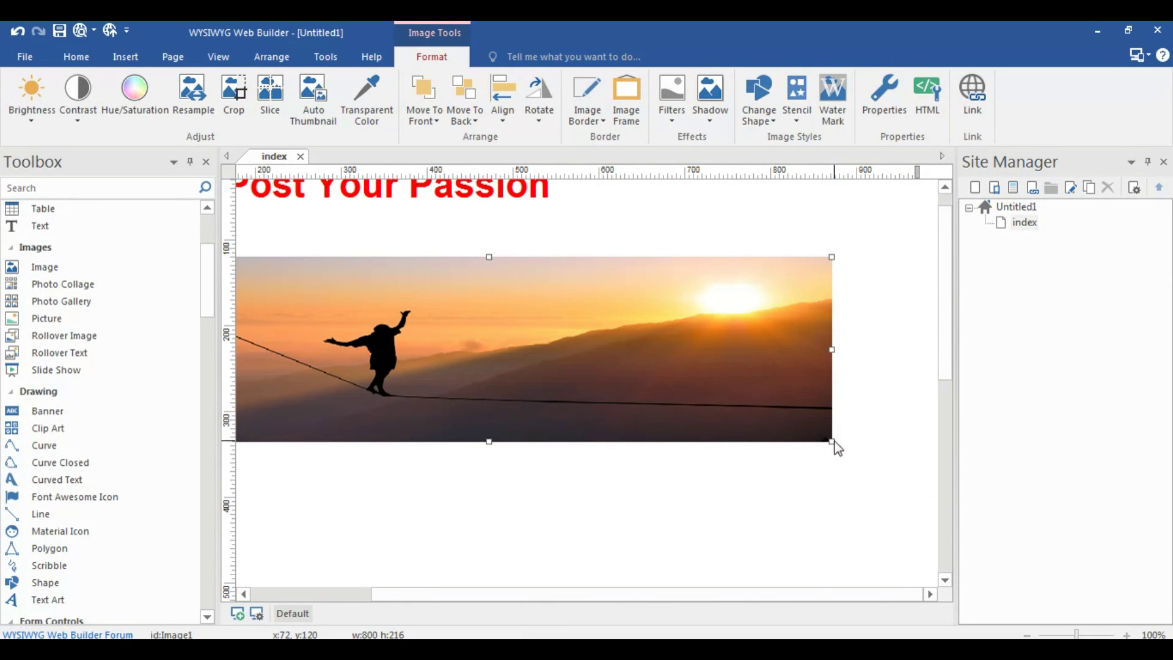
left_click_drag(831, 441, 605, 351)
left_click_drag(537, 595, 416, 593)
left_click_drag(488, 351, 558, 390)
Move the photo to the left under the heading, making it slightly wider and taller
scroll(738, 359, "up", 1)
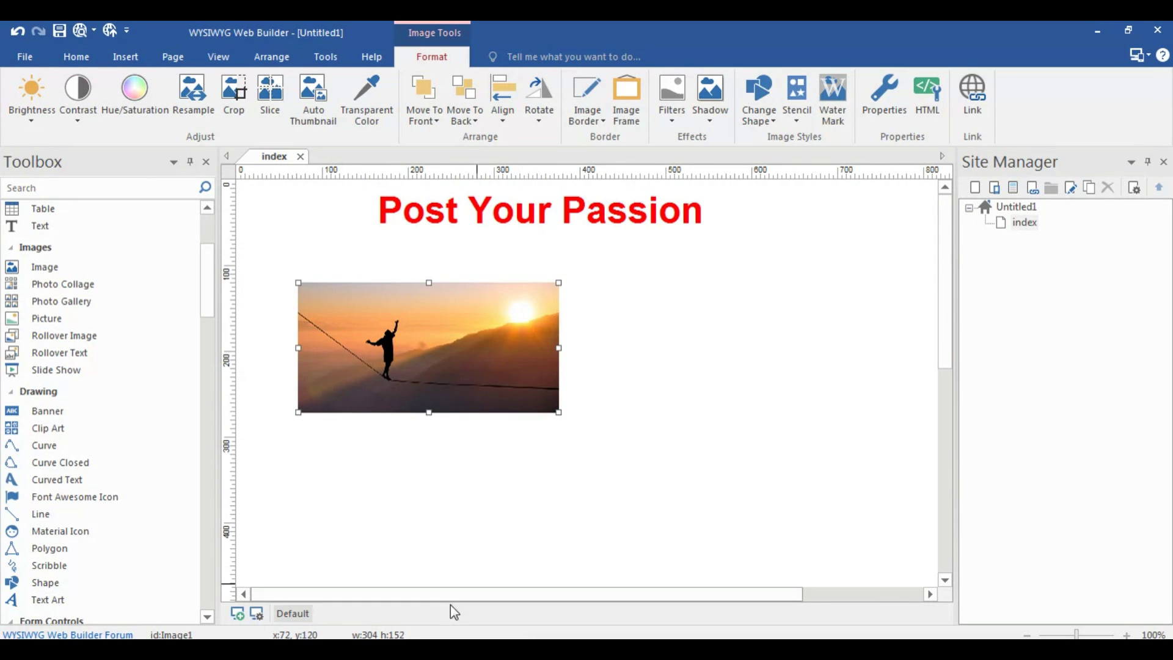
left_click_drag(431, 369, 383, 372)
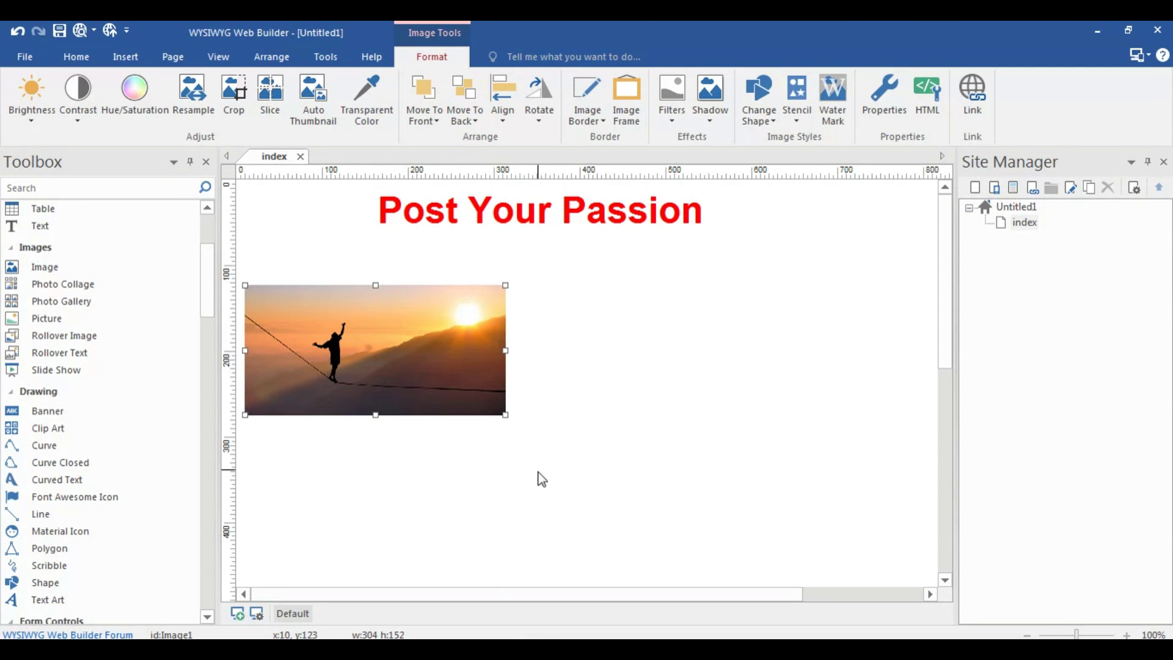
left_click(538, 473)
left_click(440, 342)
left_click_drag(505, 350, 561, 350)
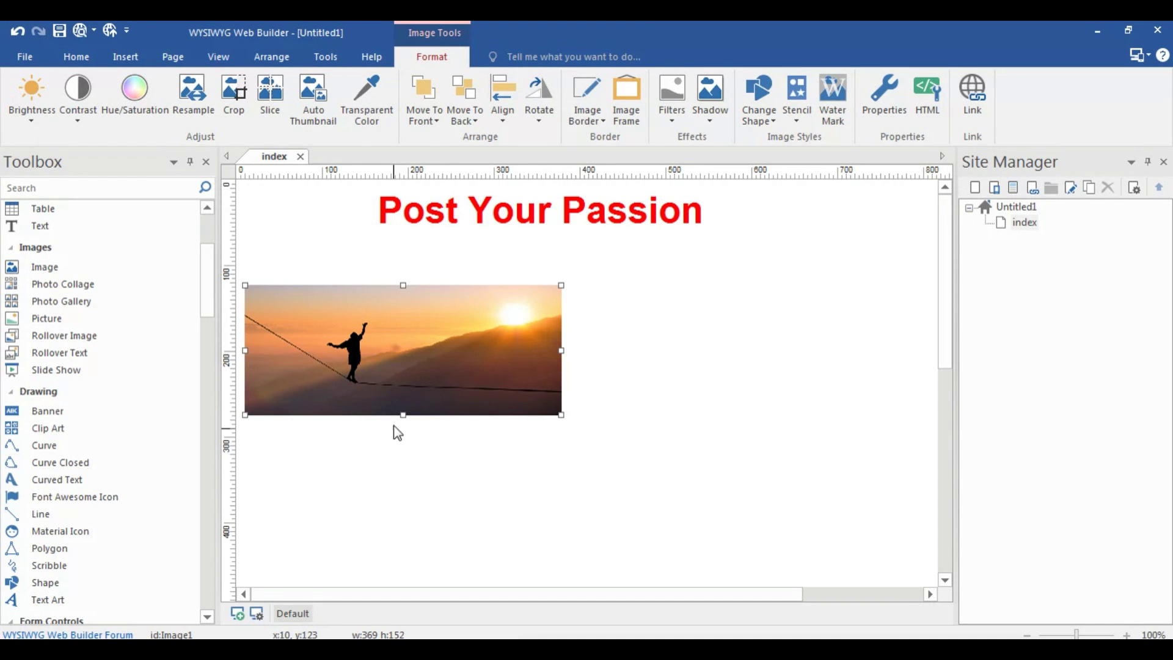
left_click_drag(402, 415, 402, 433)
left_click(450, 490)
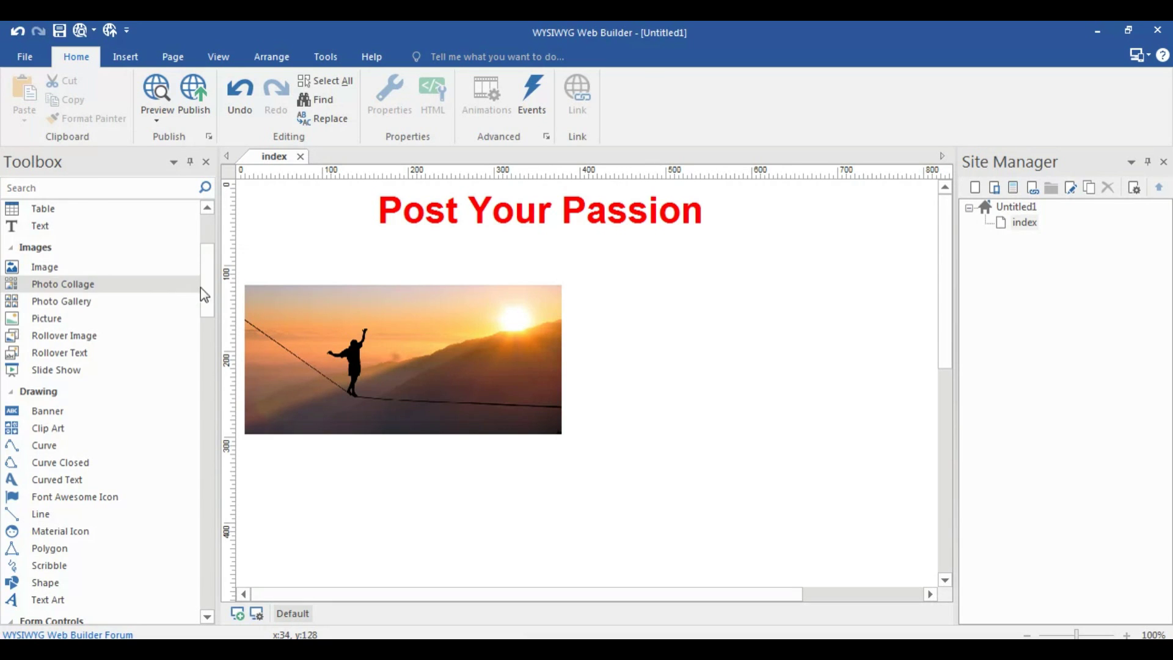
left_click_drag(203, 287, 220, 210)
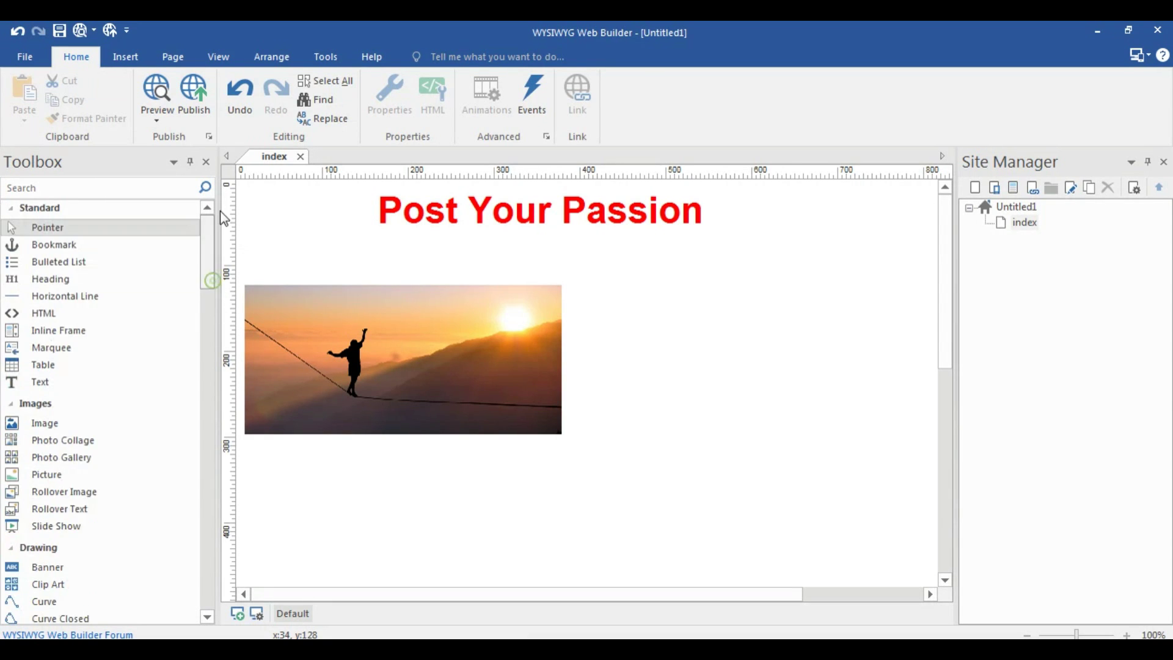
Draw a marquee below the photo and centre it horizontally on the page
left_click(56, 350)
mouse_move(255, 453)
left_mouse_down()
mouse_move(698, 549)
mouse_move(846, 516)
mouse_move(914, 518)
left_mouse_up()
right_click(796, 497)
mouse_move(902, 406)
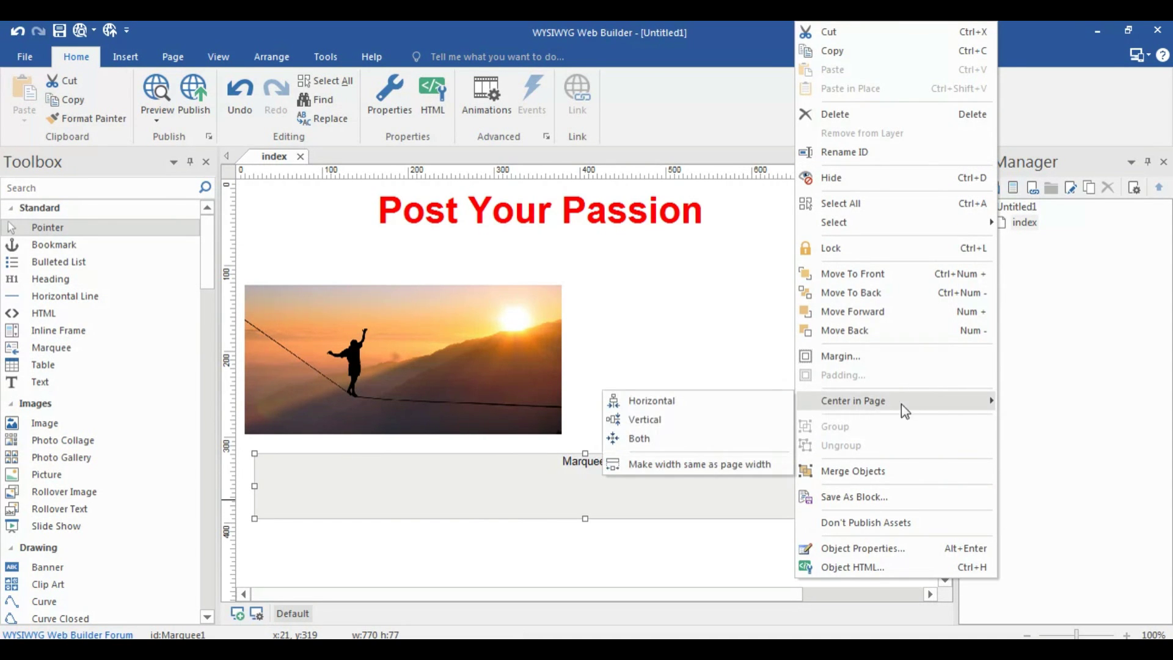
left_click(732, 401)
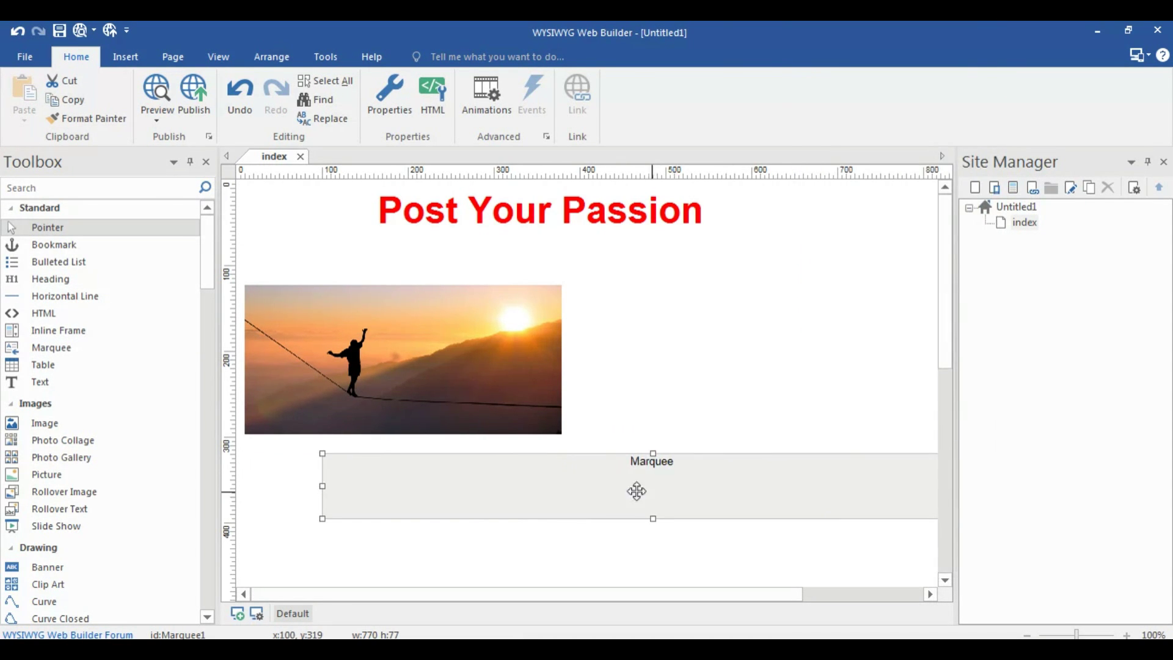
Re-centre the Post Your Passion heading horizontally and bring up the marquee's properties
left_click(562, 219)
right_click(563, 219)
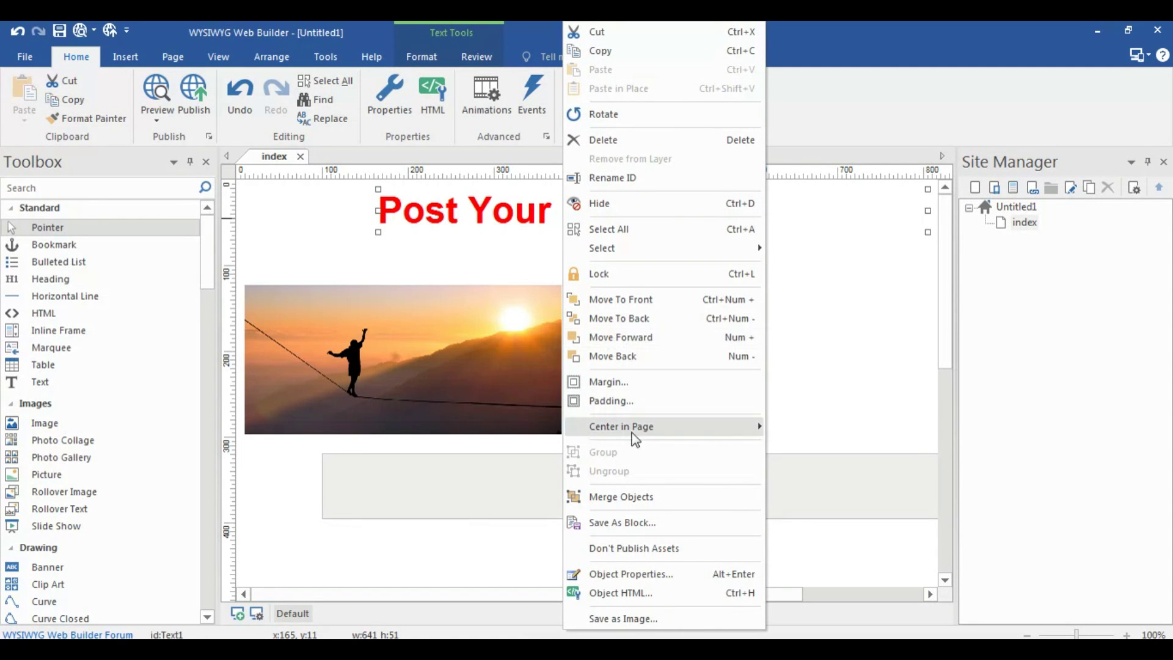
mouse_move(759, 434)
left_click(794, 430)
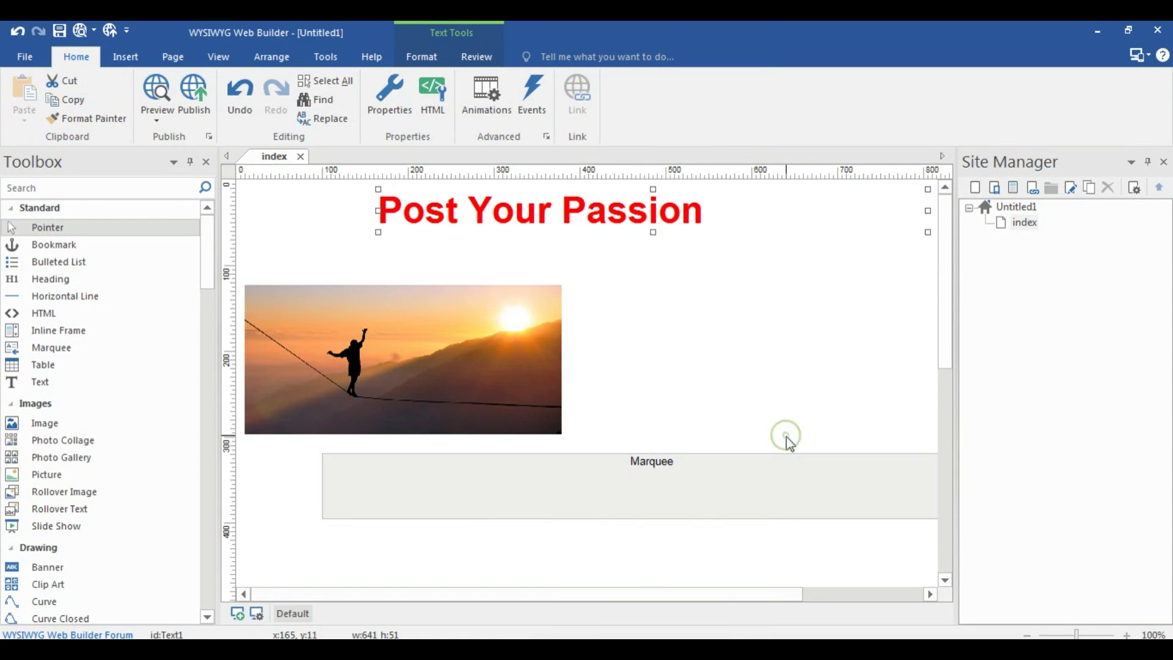
left_click(649, 497)
double_click(649, 498)
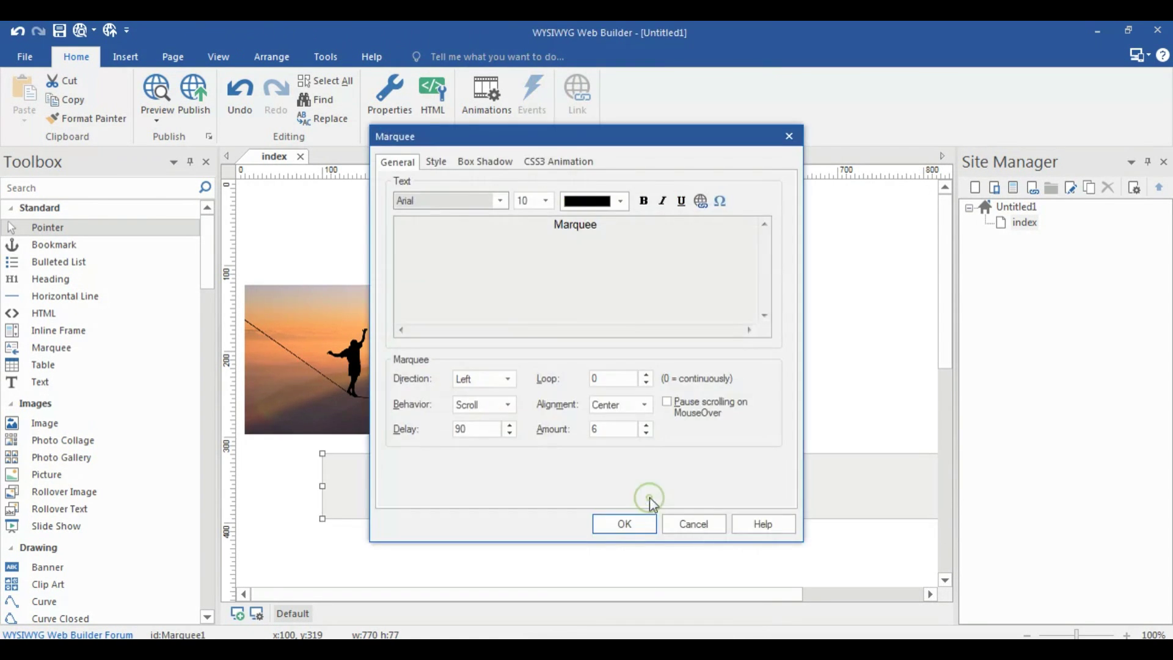
Replace the marquee text with 'A place where your passion is rewarded' in deep pink
left_click(592, 233)
double_click(592, 233)
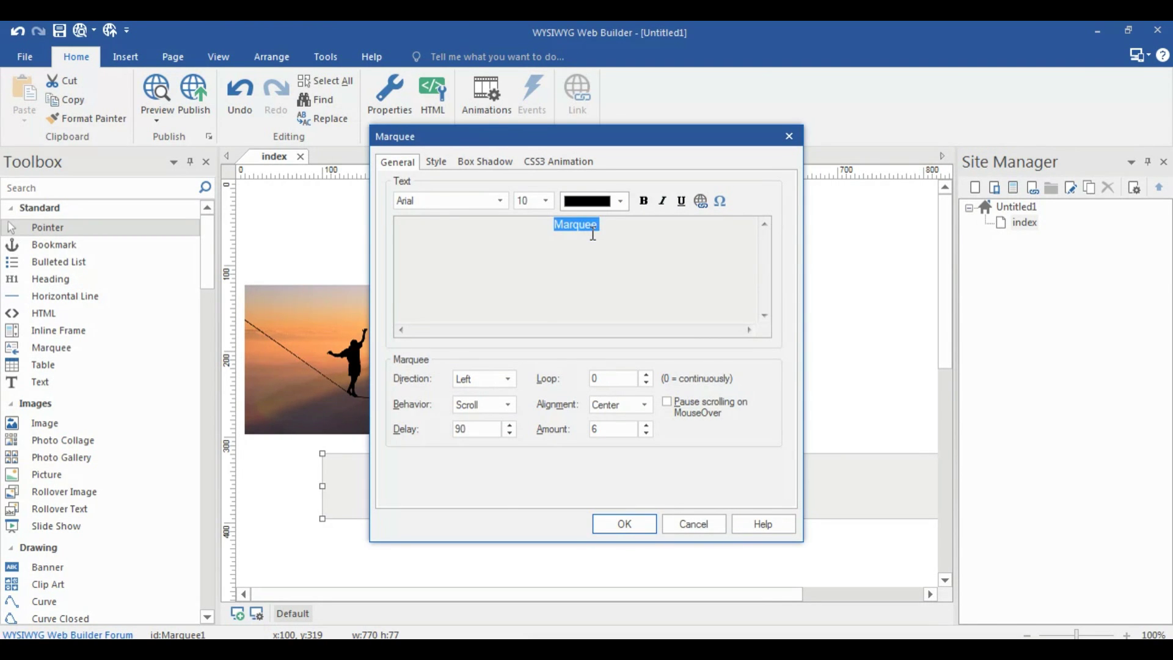
type("A place where")
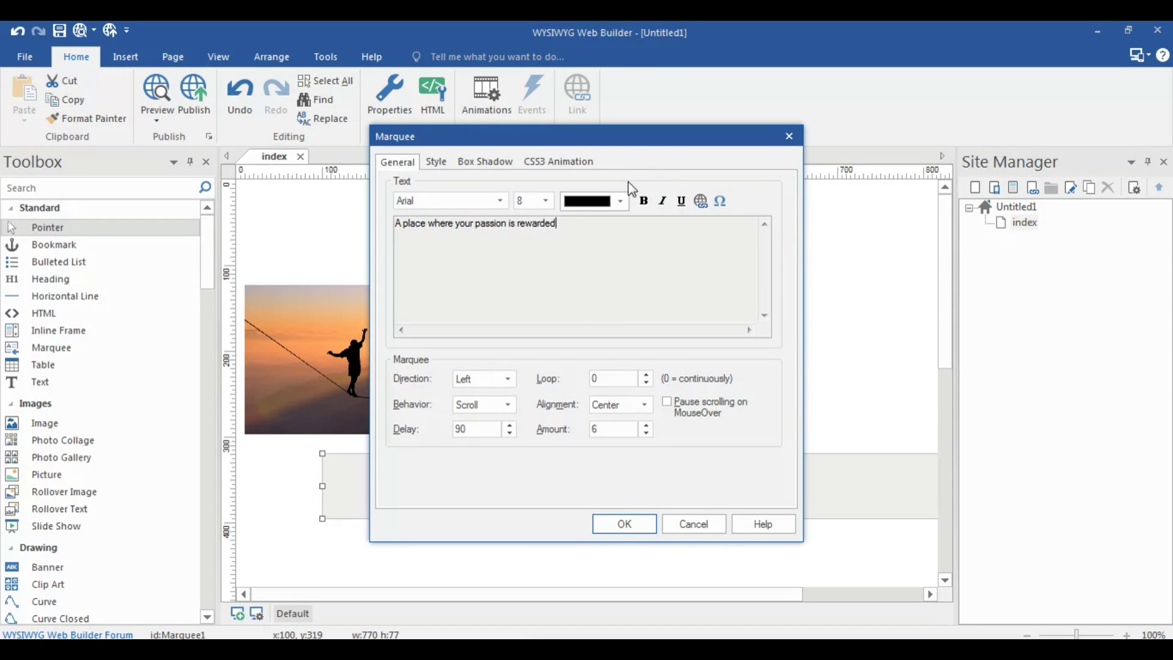
key("ctrl+a")
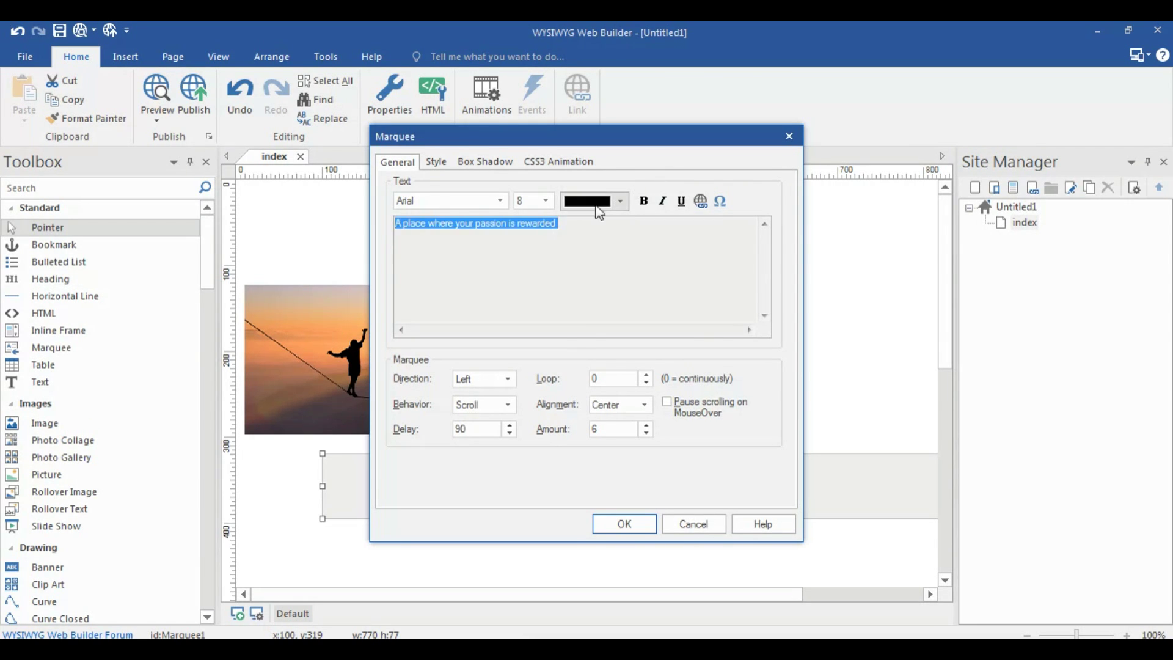
left_click(595, 201)
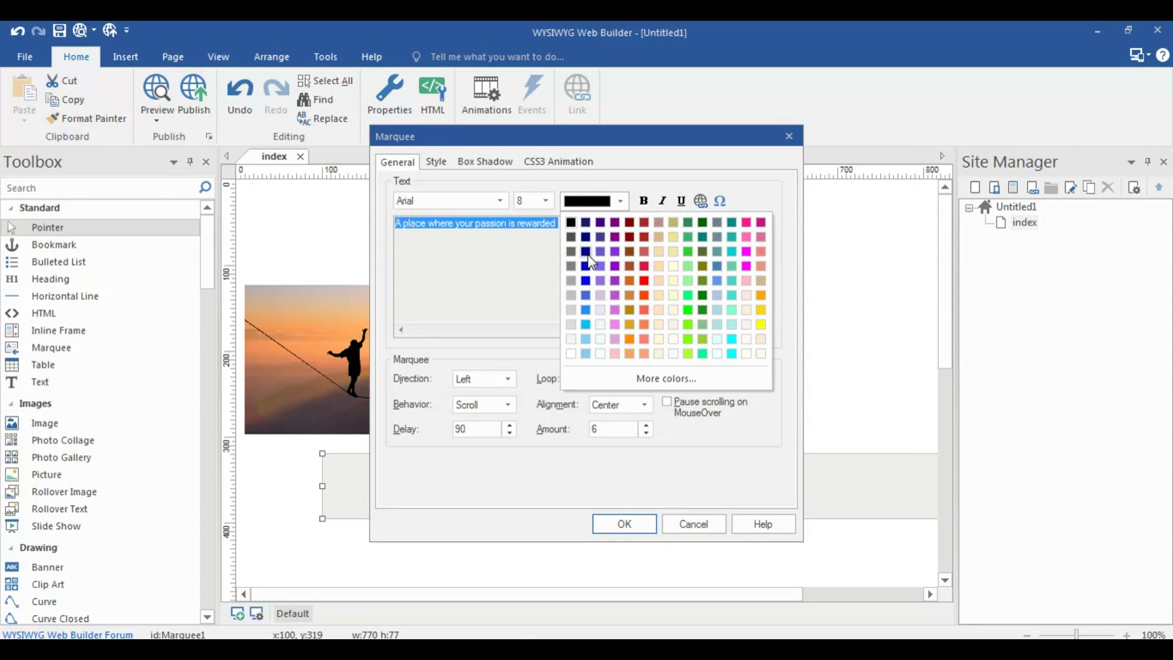
left_click(746, 223)
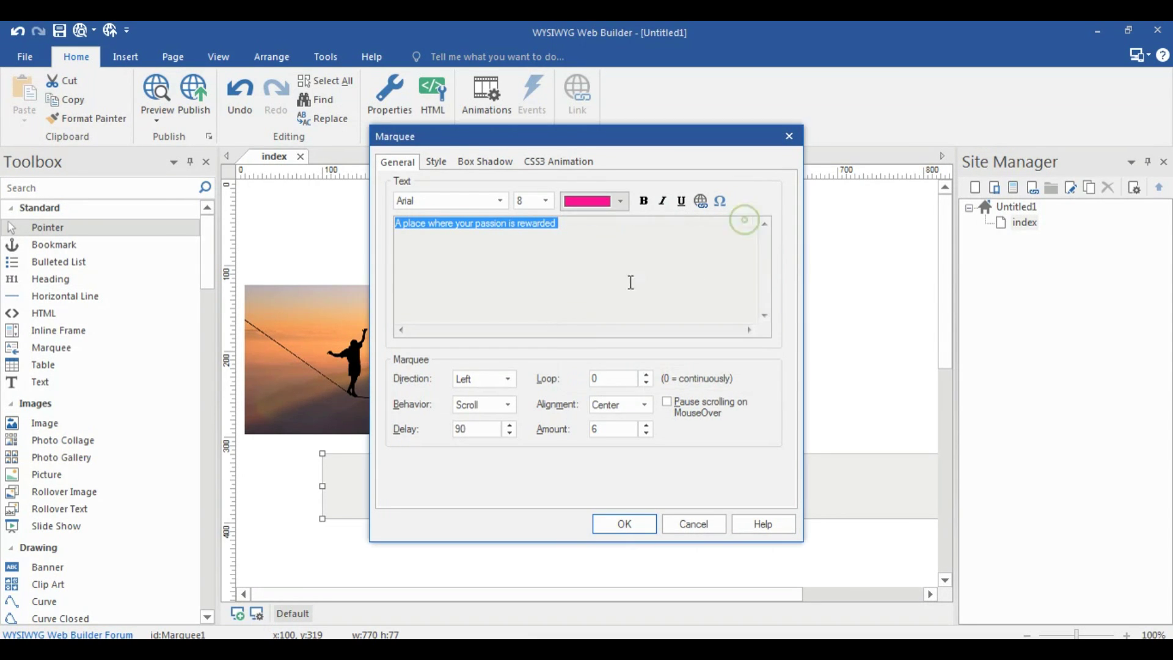
Set the tagline to 11-point Courier New and reduce the marquee height to 35
left_click(533, 201)
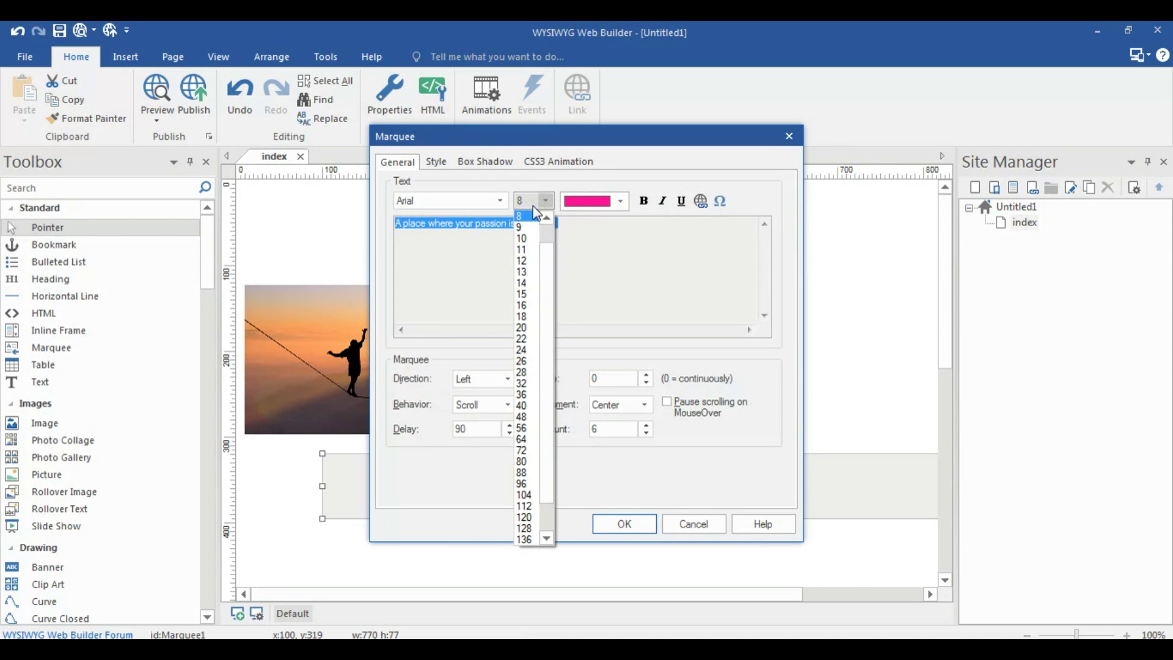
left_click(531, 250)
left_click(450, 201)
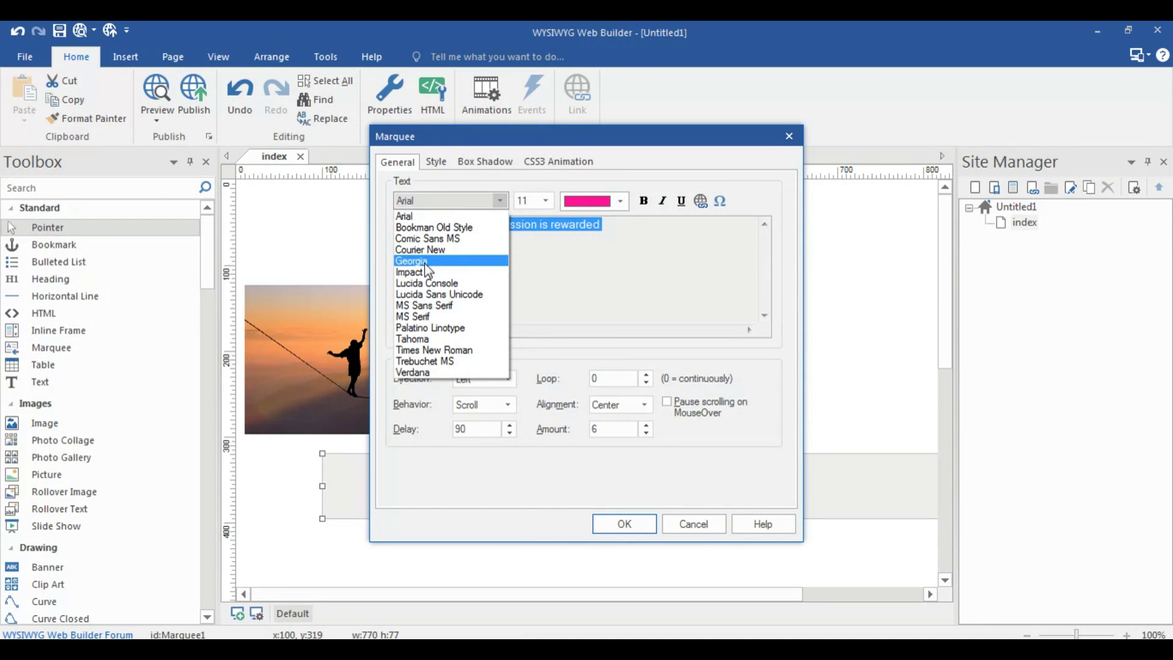
left_click(423, 249)
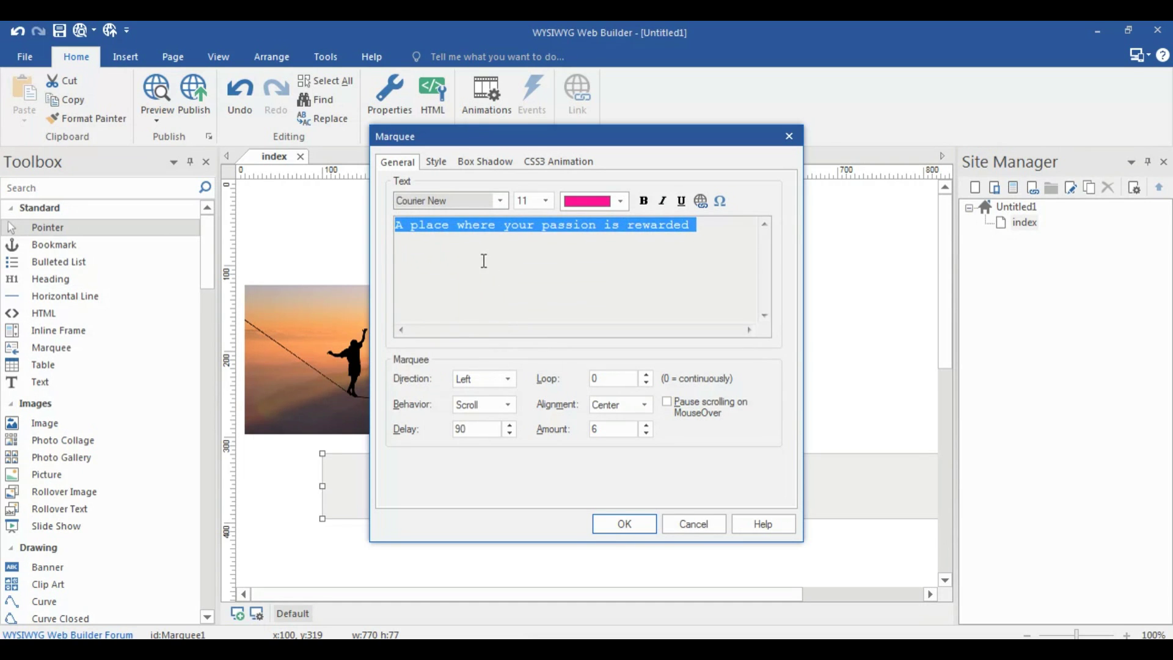
left_click(538, 296)
left_click(627, 525)
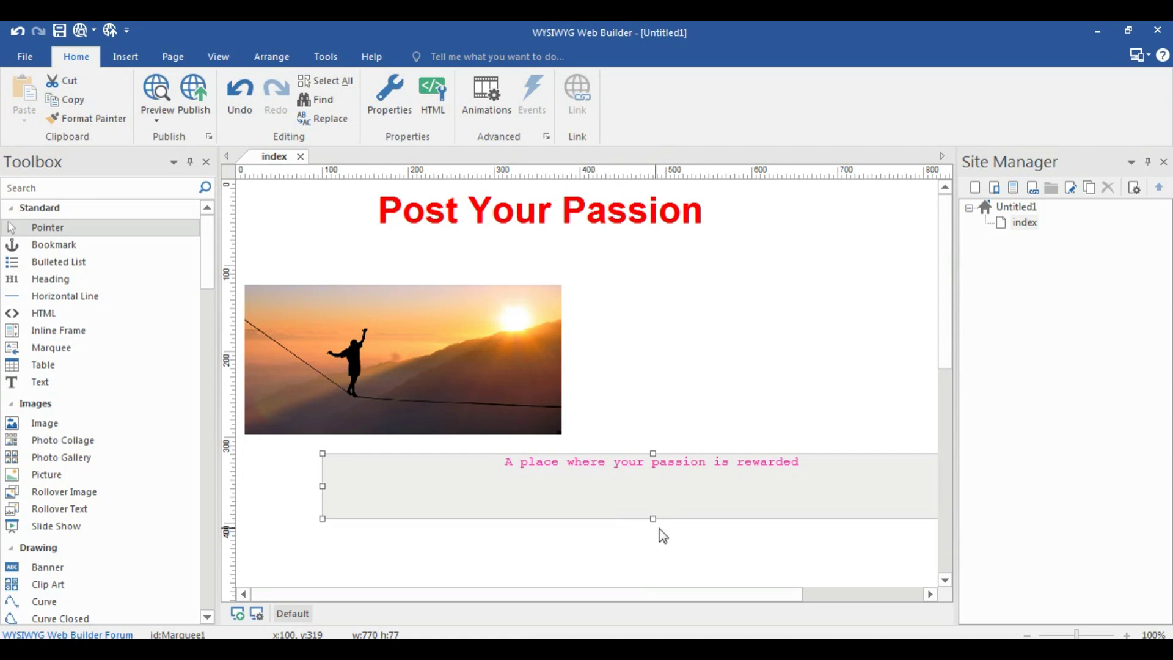
left_click_drag(653, 518, 653, 482)
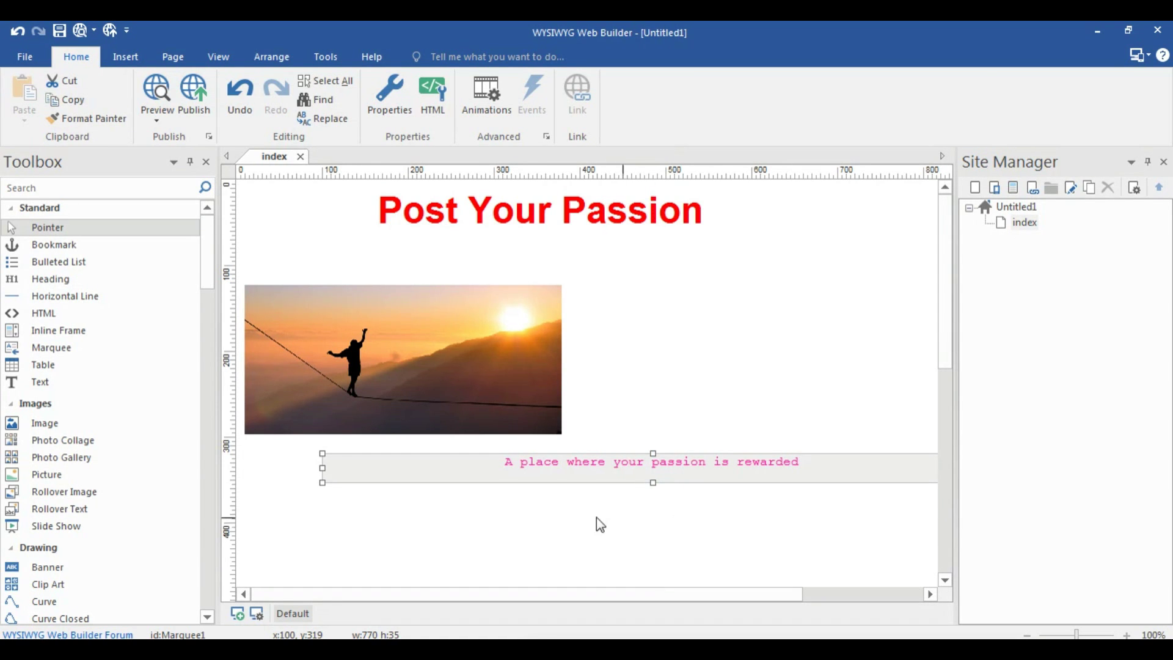
Draw a rectangle shape to the right of the image
scroll(596, 518, "down", 2)
scroll(614, 469, "up", 2)
left_click_drag(207, 269, 208, 325)
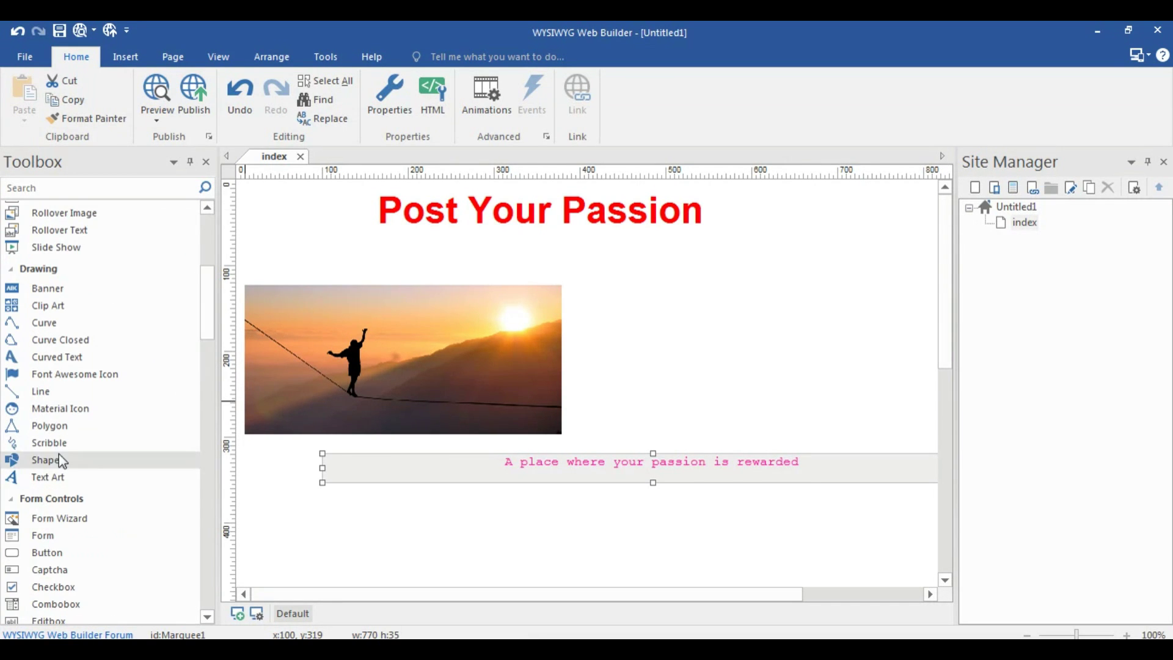
left_click(59, 455)
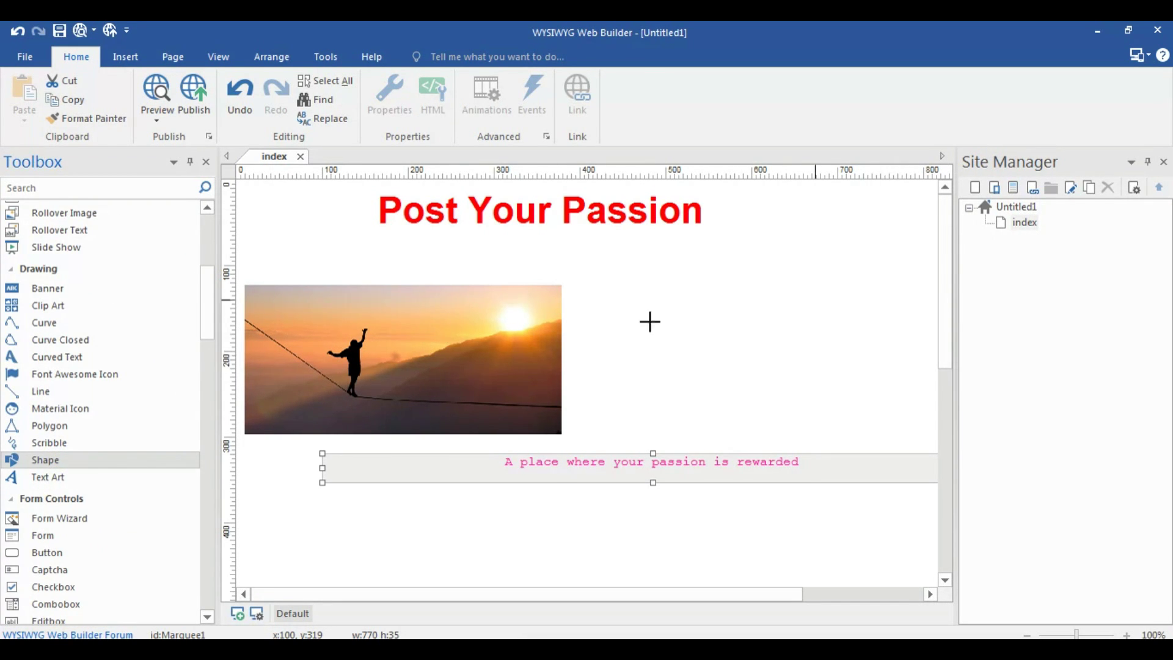
left_click_drag(748, 315, 889, 348)
mouse_move(817, 330)
left_mouse_down()
mouse_move(796, 288)
mouse_move(808, 309)
left_mouse_up()
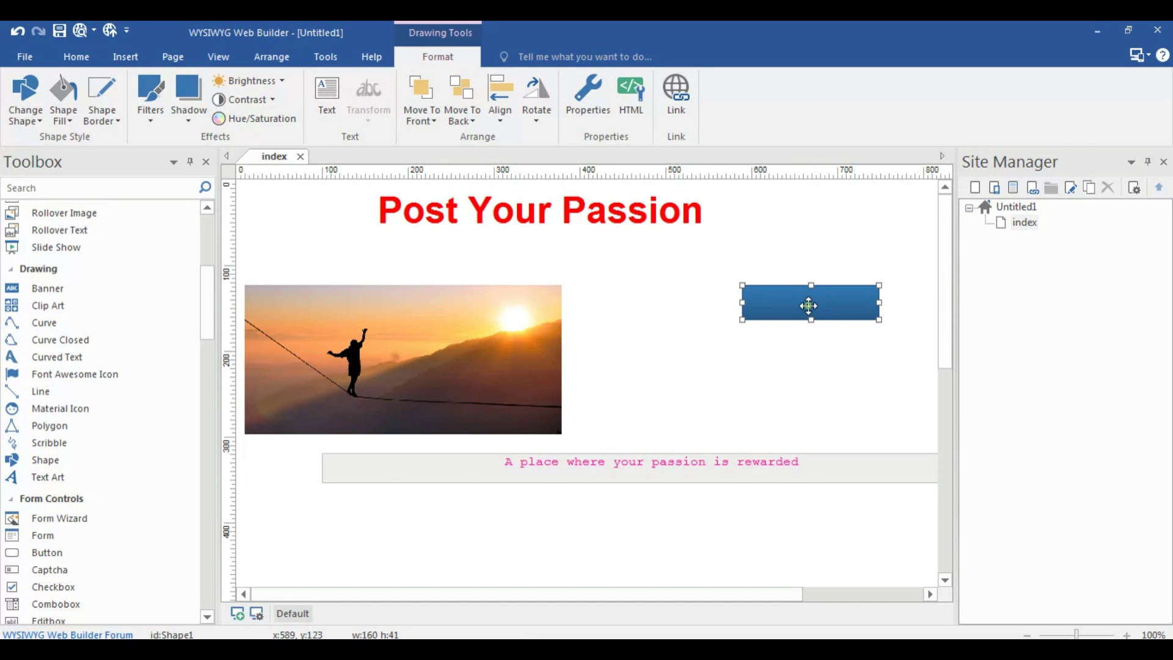
Label the shape 'Contact Us' in green text
double_click(808, 309)
left_click(434, 133)
left_click(495, 195)
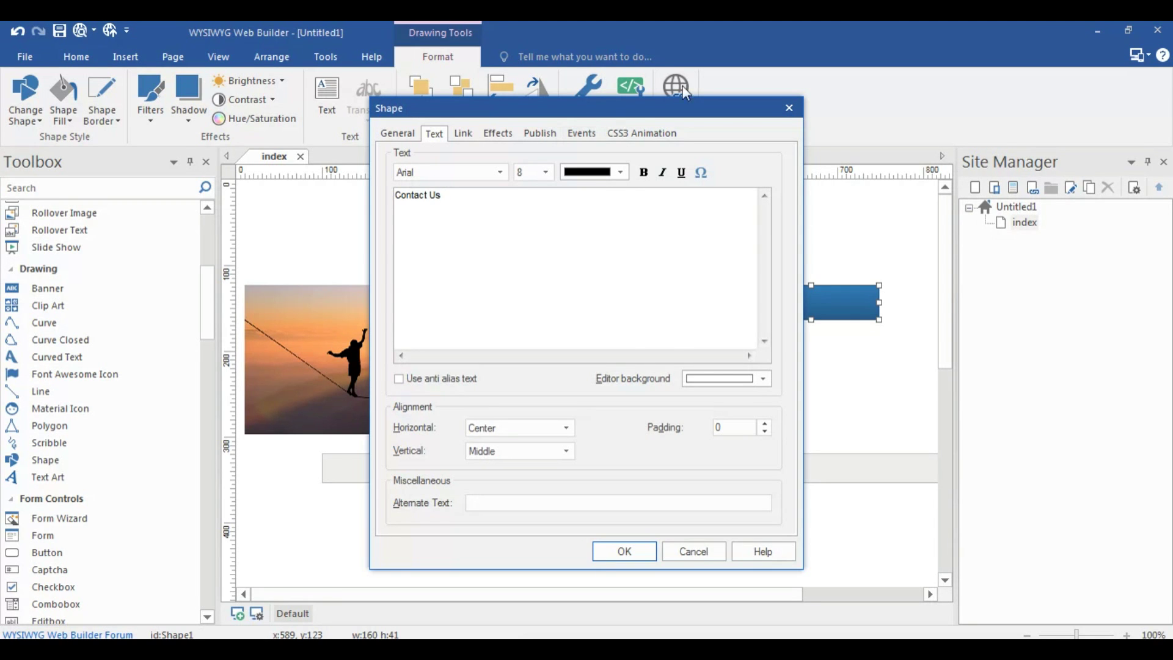
left_click(601, 175)
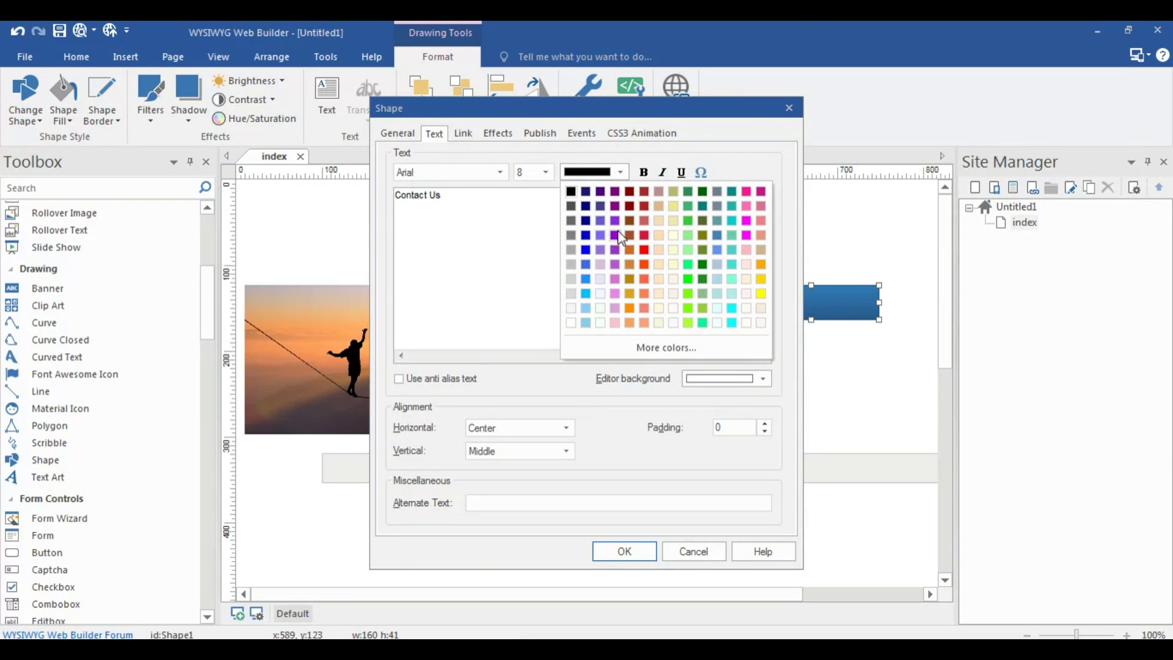
left_click(687, 221)
left_click(498, 337)
Fill the shape with a yellow-to-salmon gradient background
left_click(404, 137)
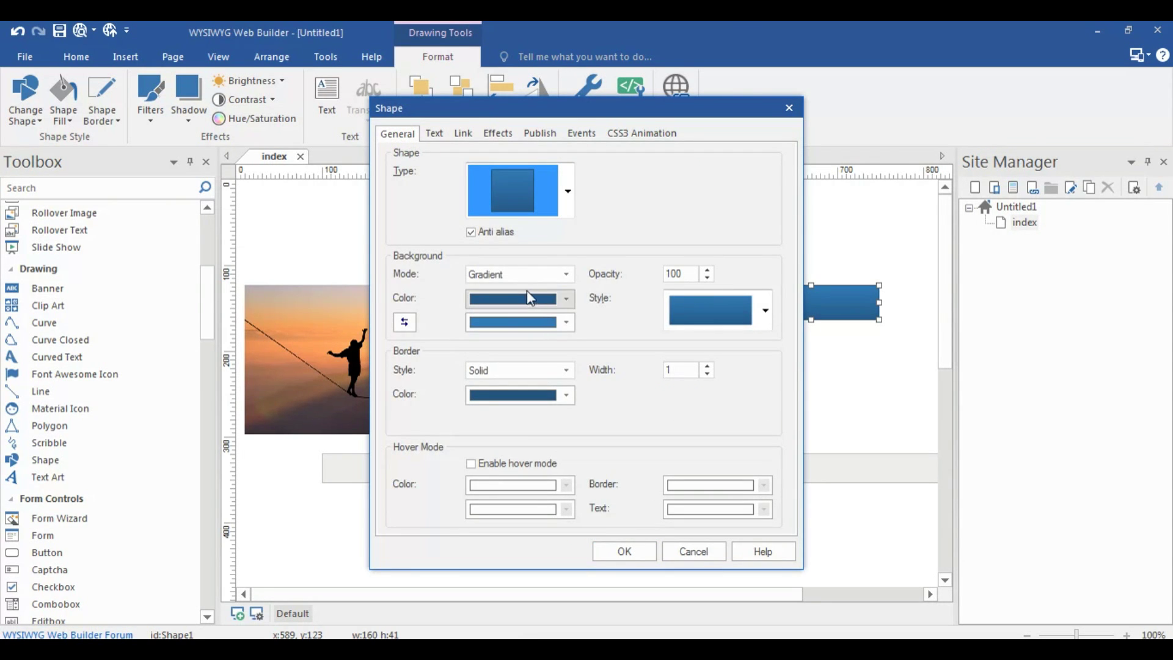
left_click(563, 299)
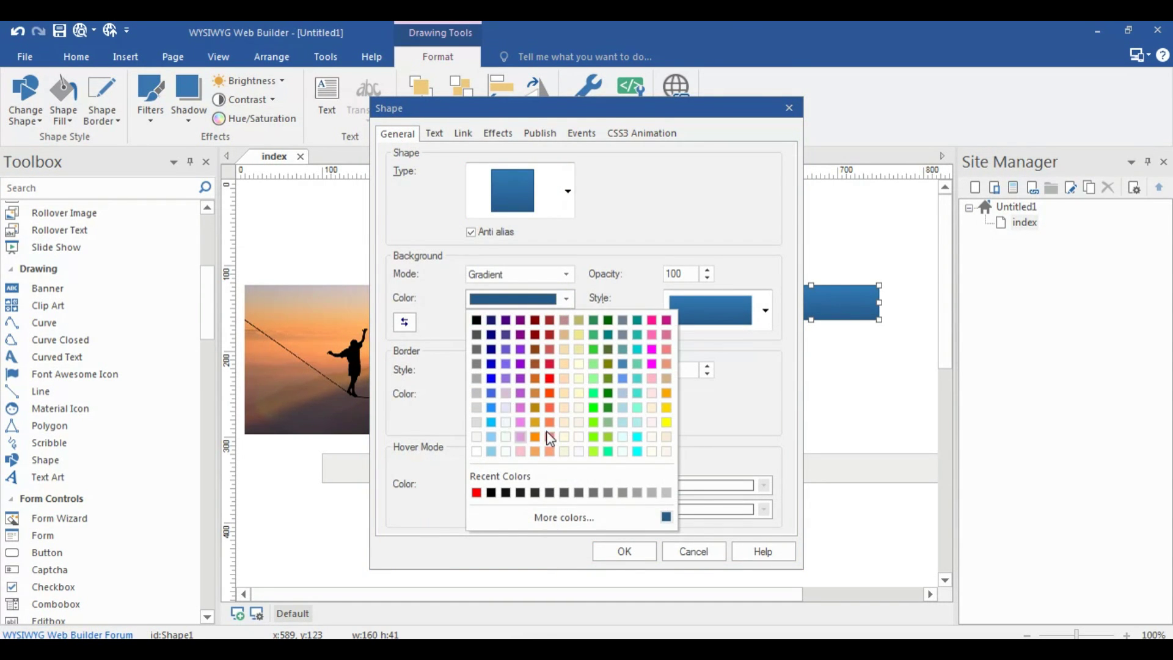
left_click(666, 422)
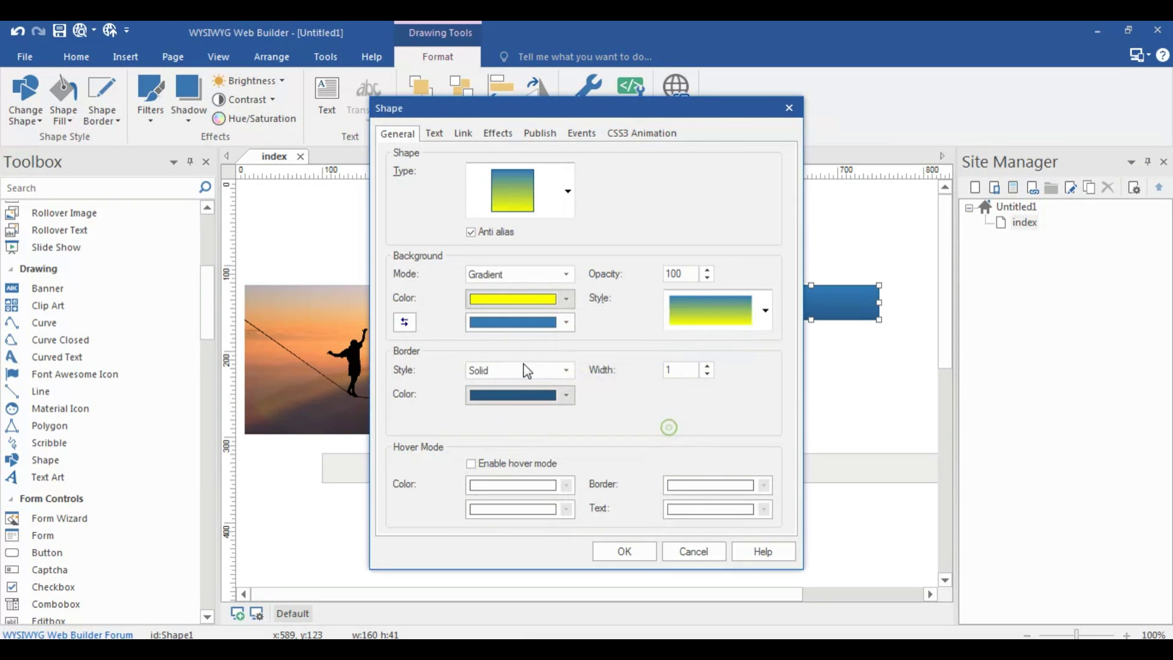
left_click(565, 324)
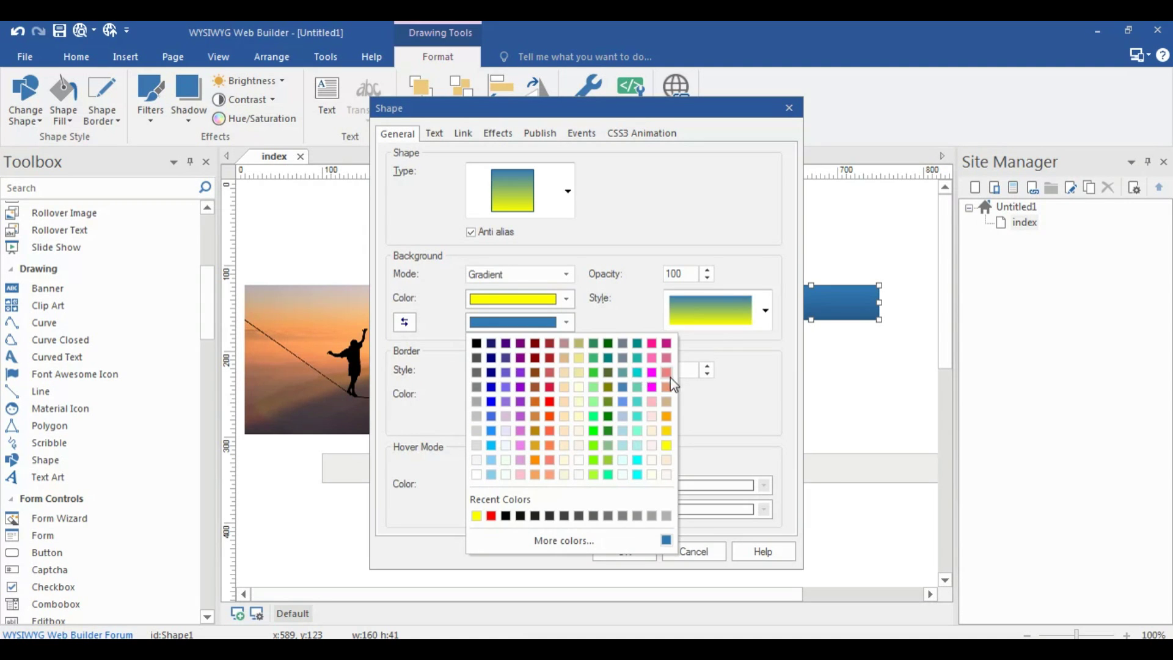
left_click(669, 377)
left_click(645, 551)
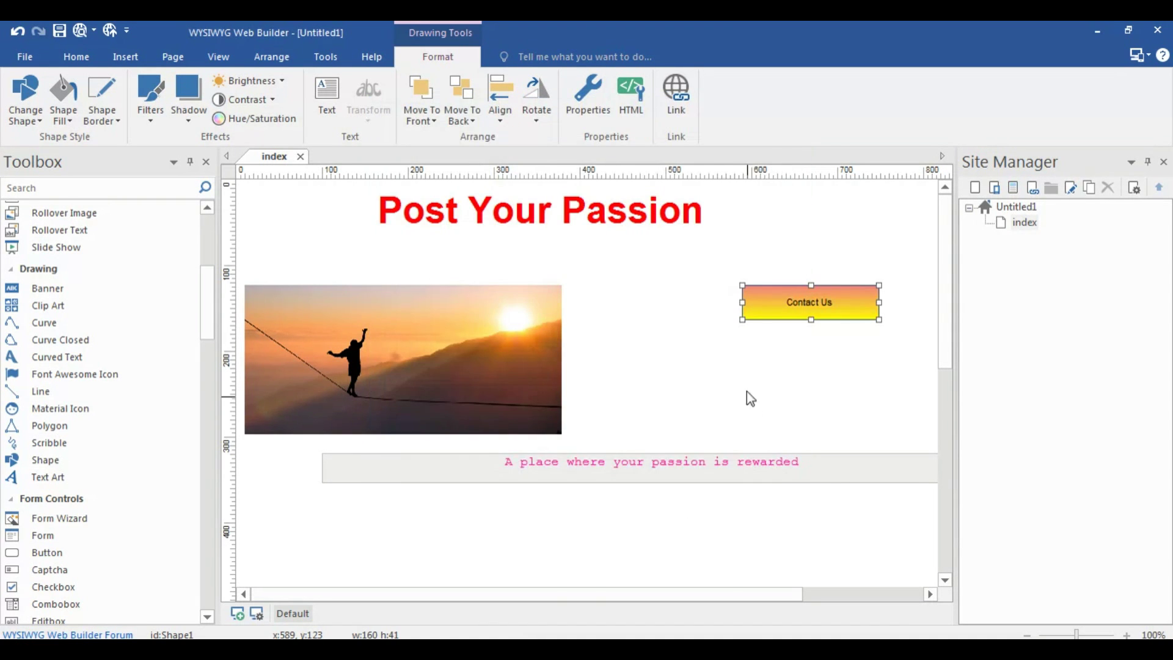
Recheck and confirm the Contact Us shape's text settings
double_click(794, 303)
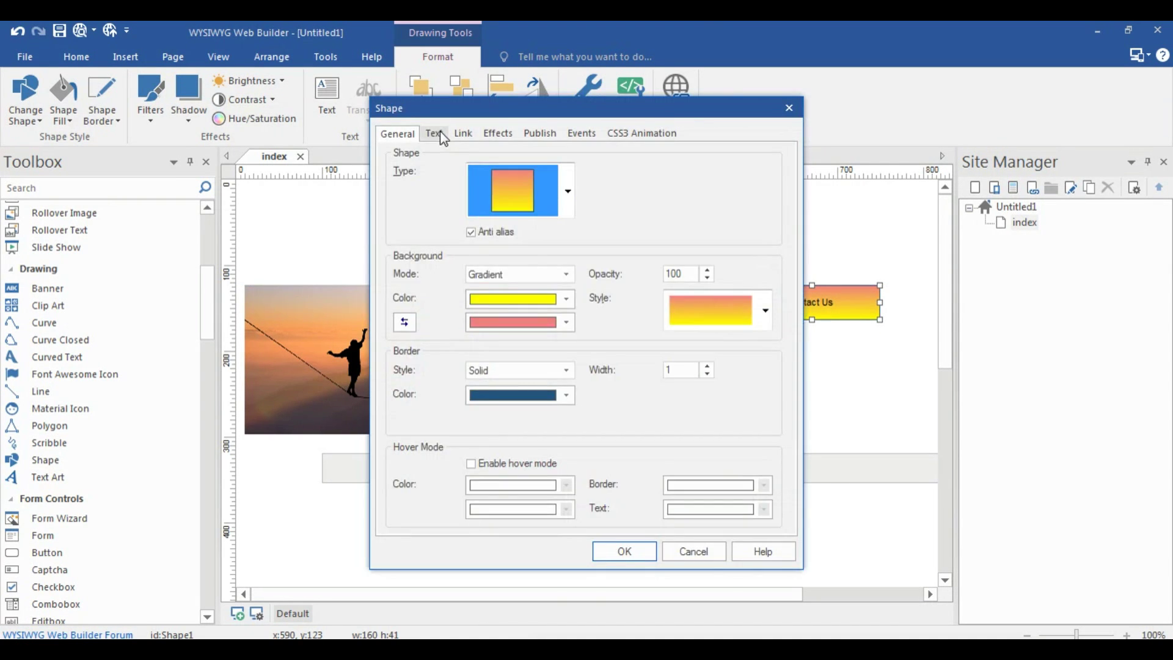
left_click(435, 134)
left_click(623, 552)
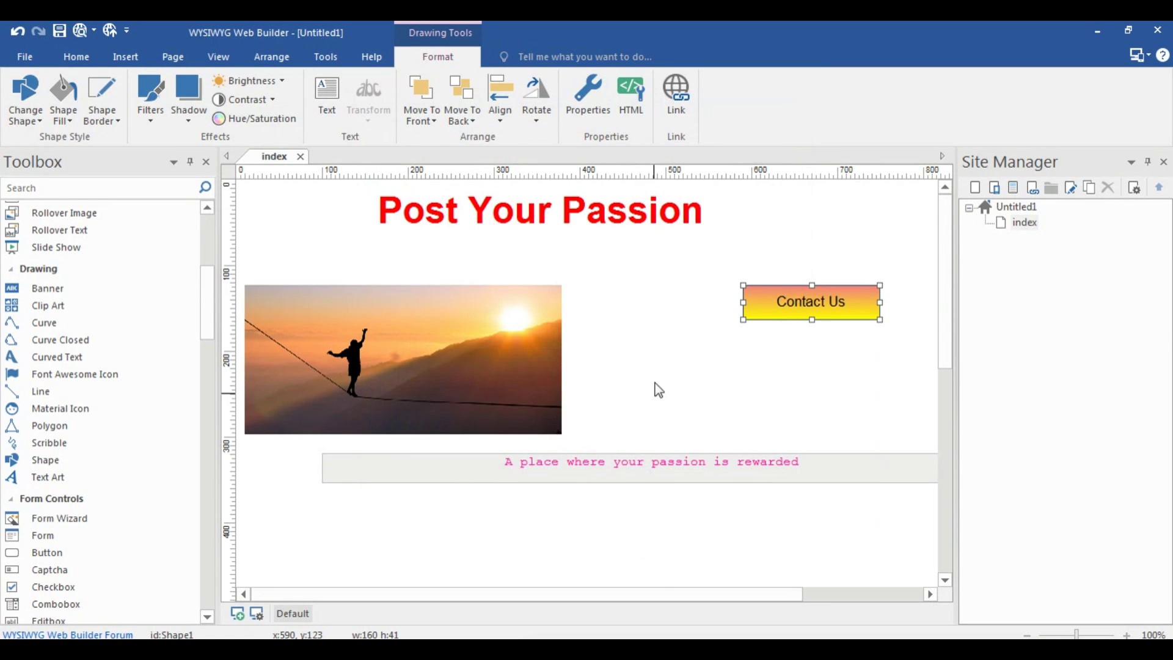
left_click(537, 340)
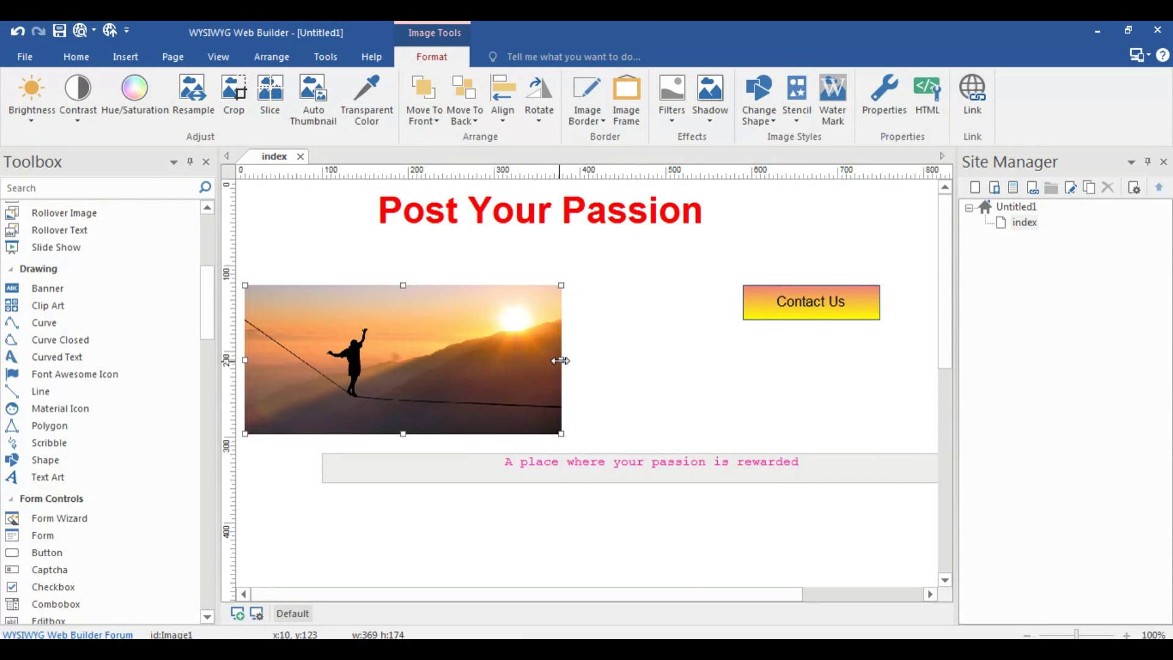
Widen the sunset image and draw a 'Search article' CMS Search box under Contact Us
left_click_drag(560, 361, 691, 361)
scroll(87, 513, "down", 10)
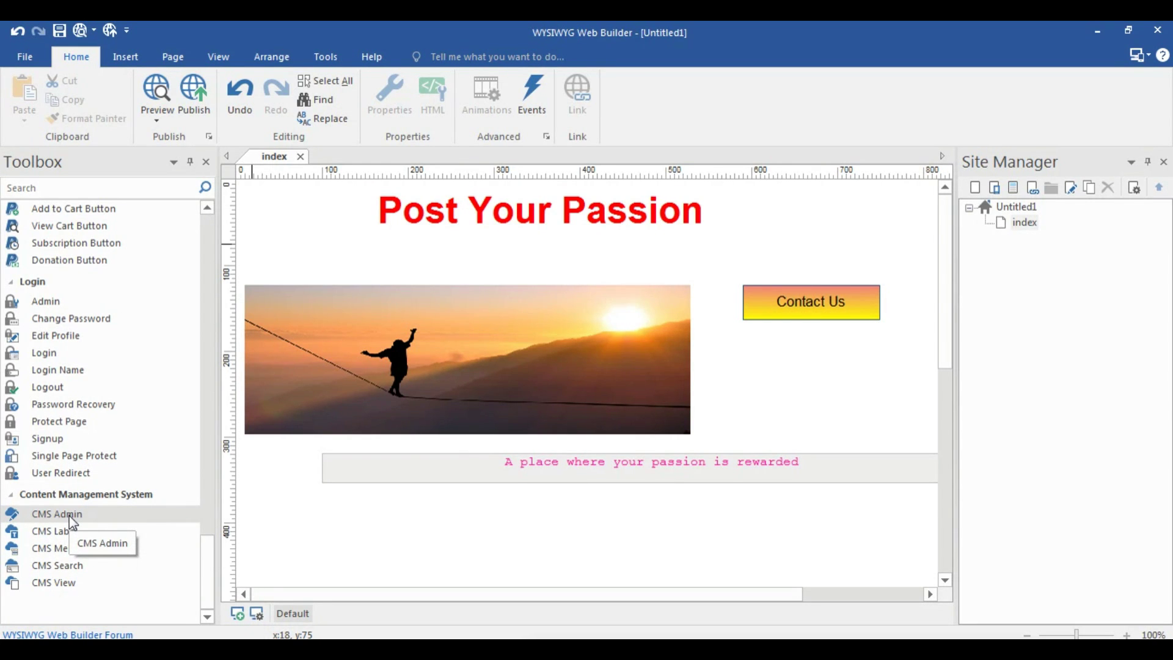
left_click(58, 567)
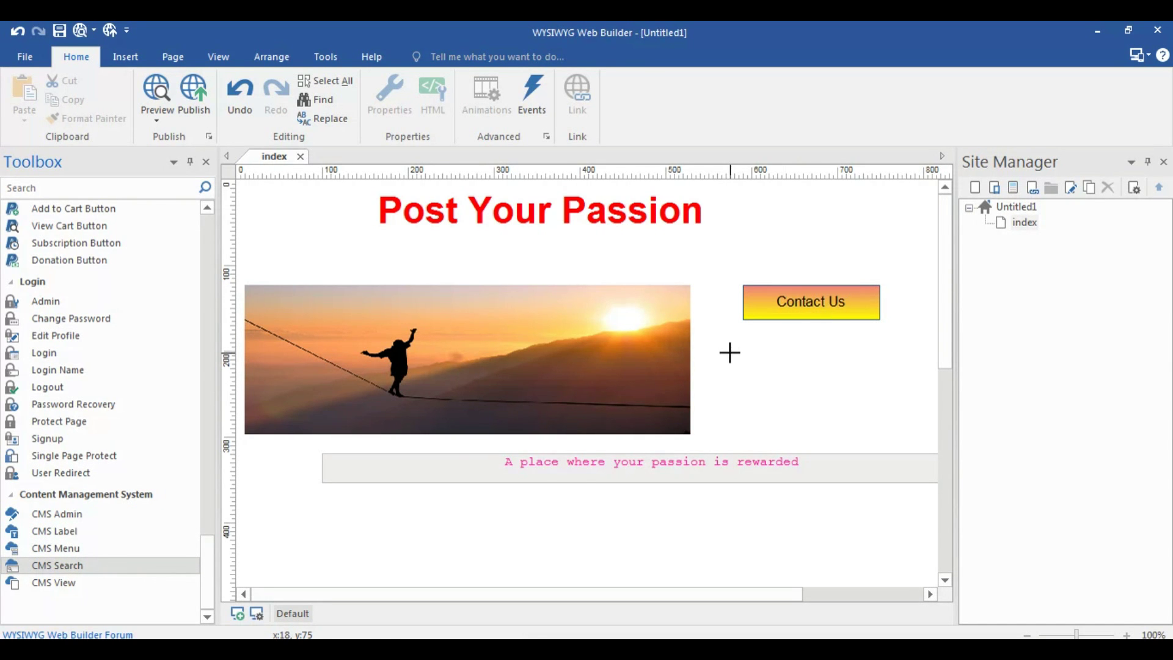
left_click_drag(714, 353, 920, 419)
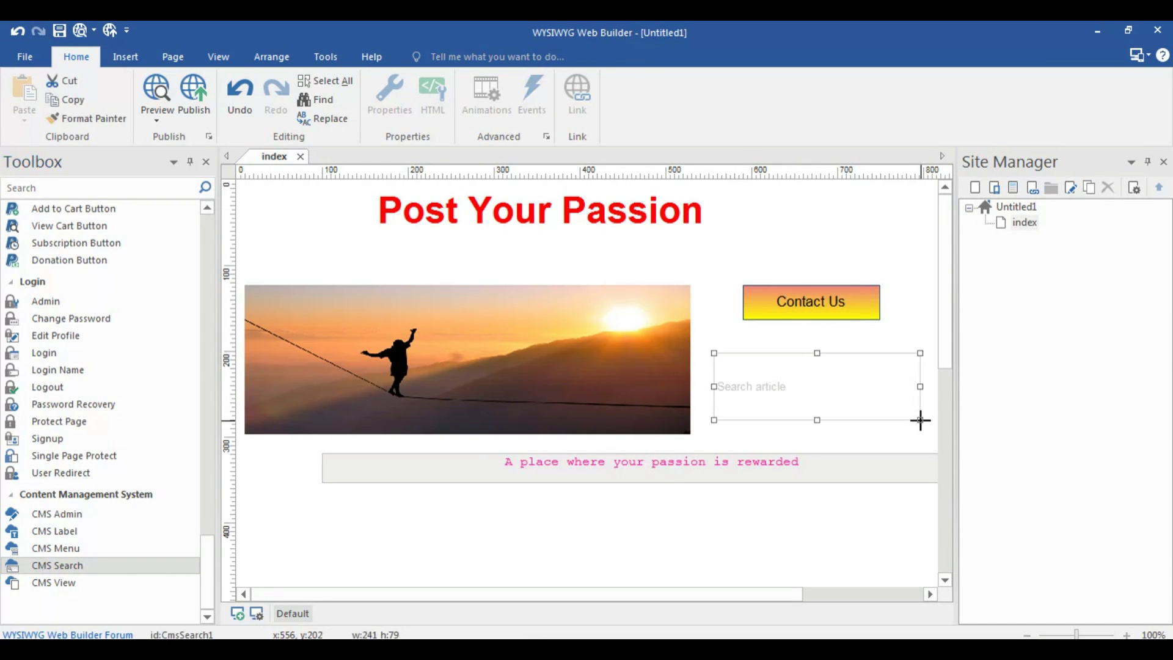
double_click(799, 365)
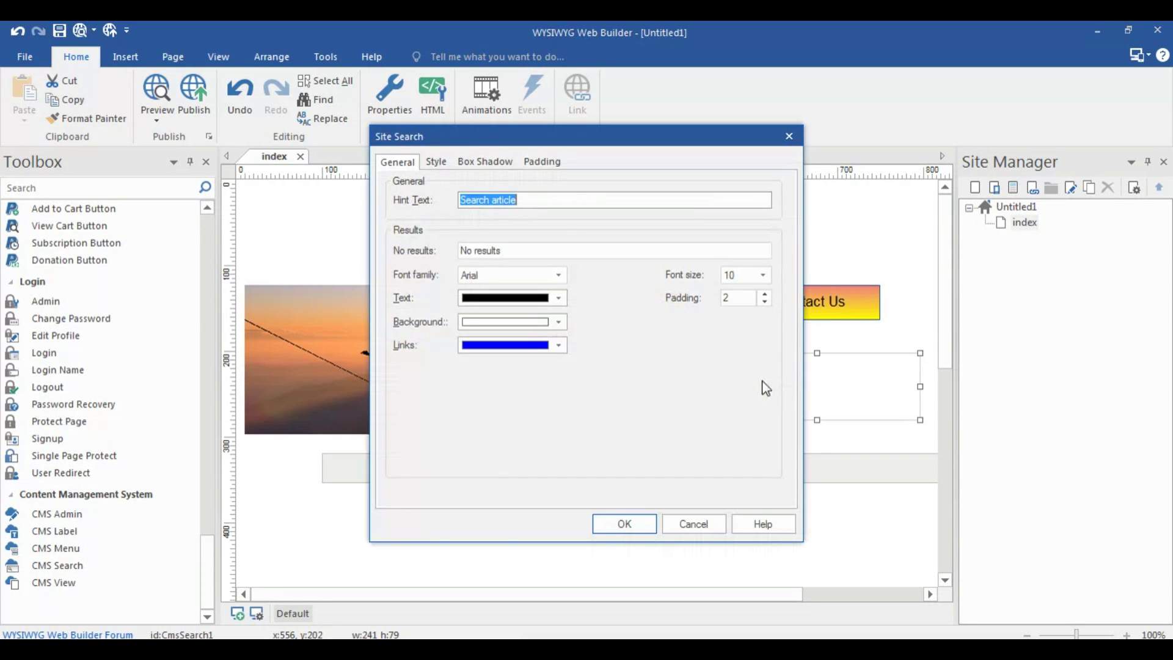
left_click(789, 136)
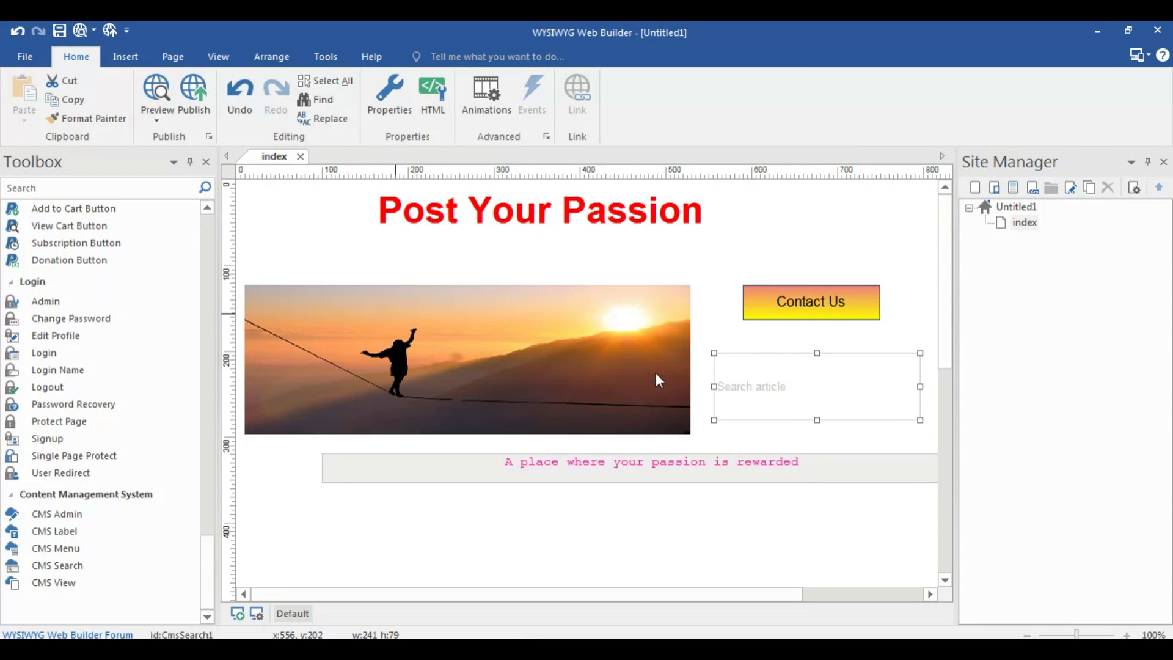
scroll(655, 373, "down", 3)
scroll(211, 263, "up", 5)
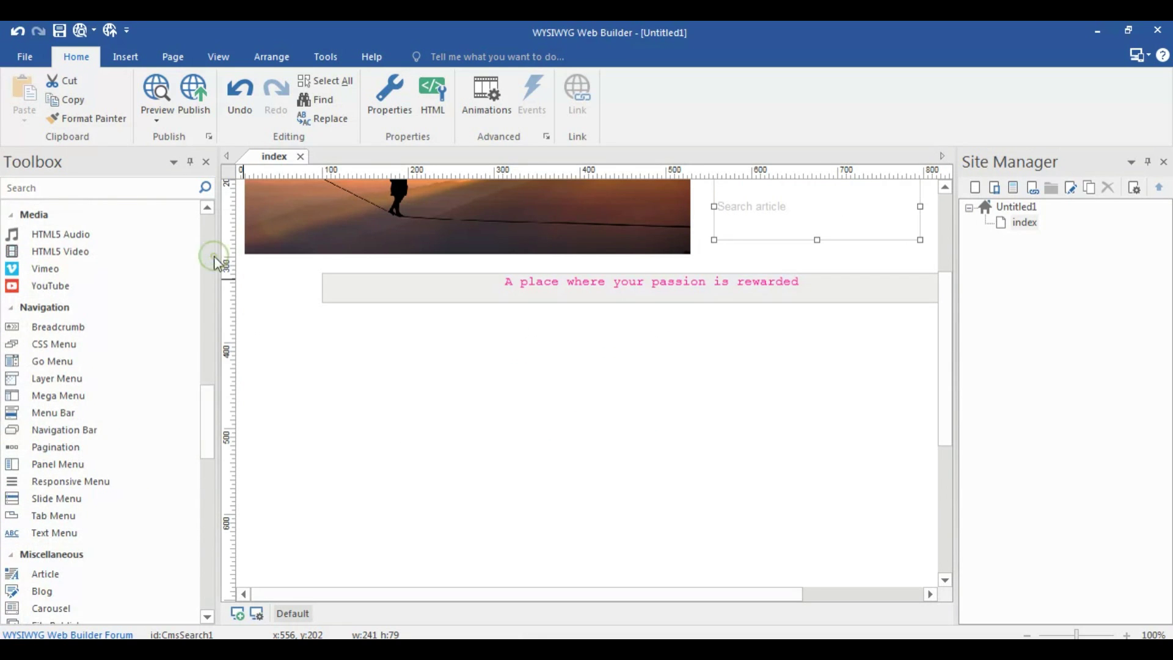
left_click_drag(205, 403, 203, 262)
Add a text box below the tagline reading 'Other Posts'
left_click(93, 214)
left_click_drag(585, 330, 712, 379)
double_click(667, 342)
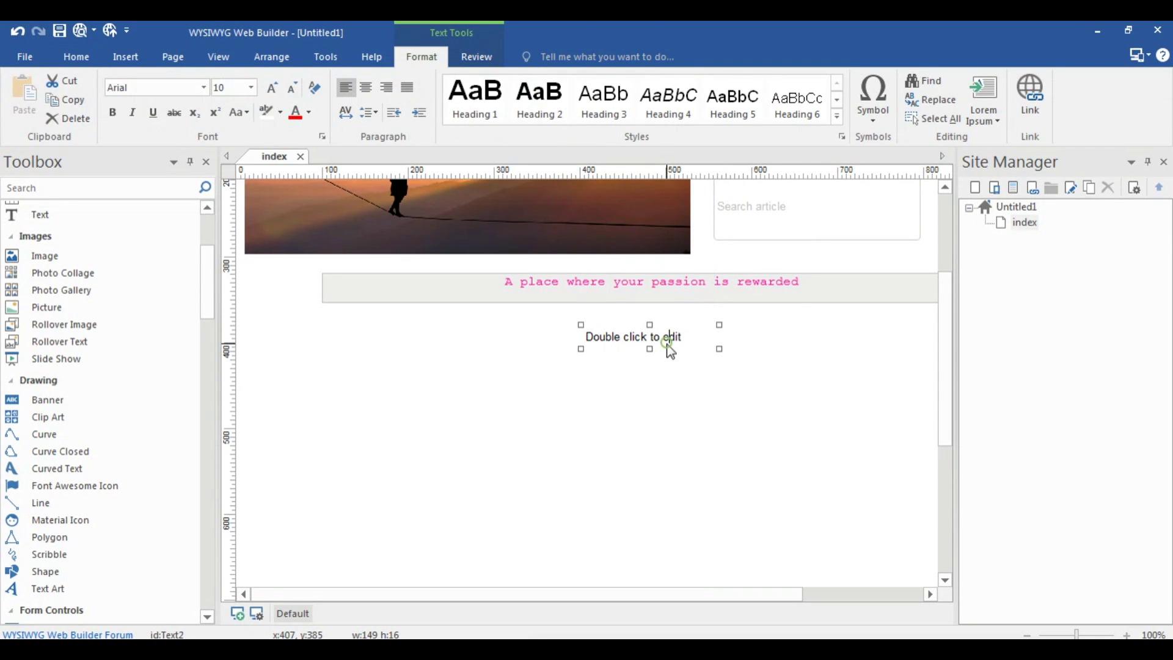
key("ctrl+a")
type("Other Po")
Enlarge the Other Posts text to font size 24
left_click(629, 336)
triple_click(635, 340)
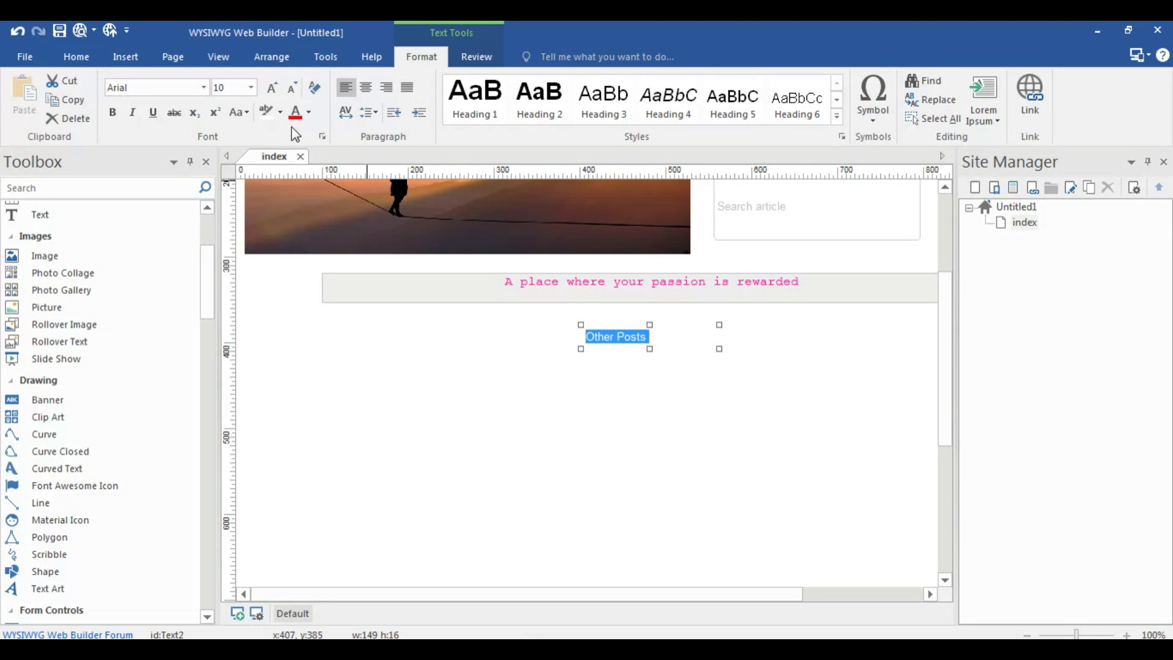
type("2")
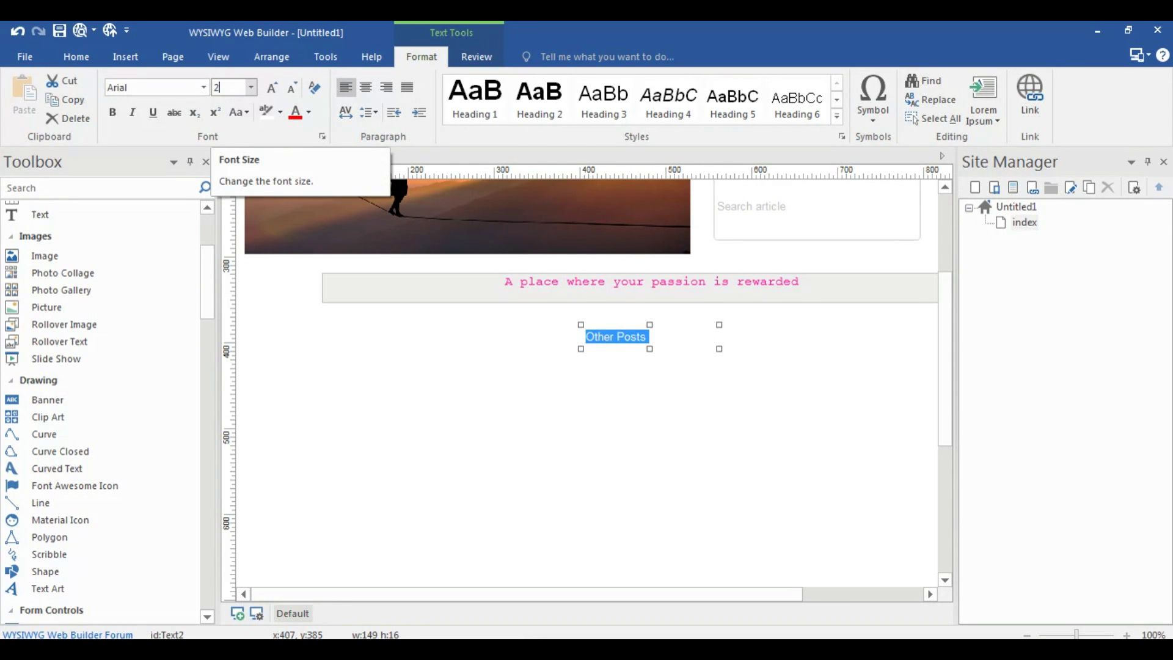
type("4")
key("Return")
left_click(568, 390)
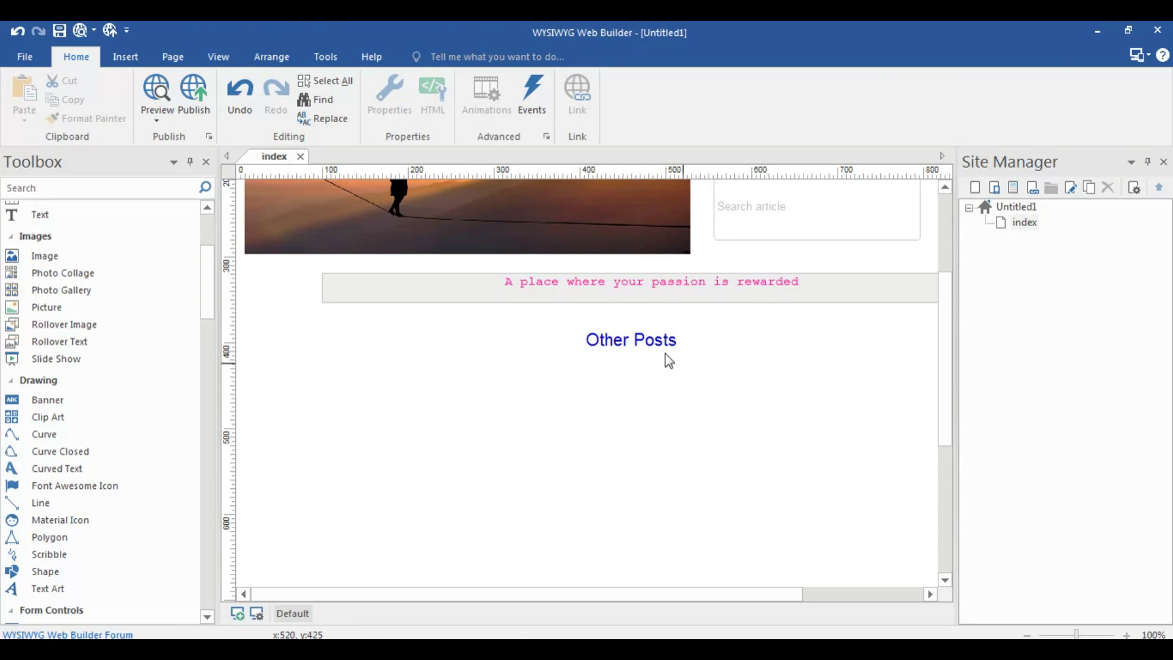
left_click(612, 341)
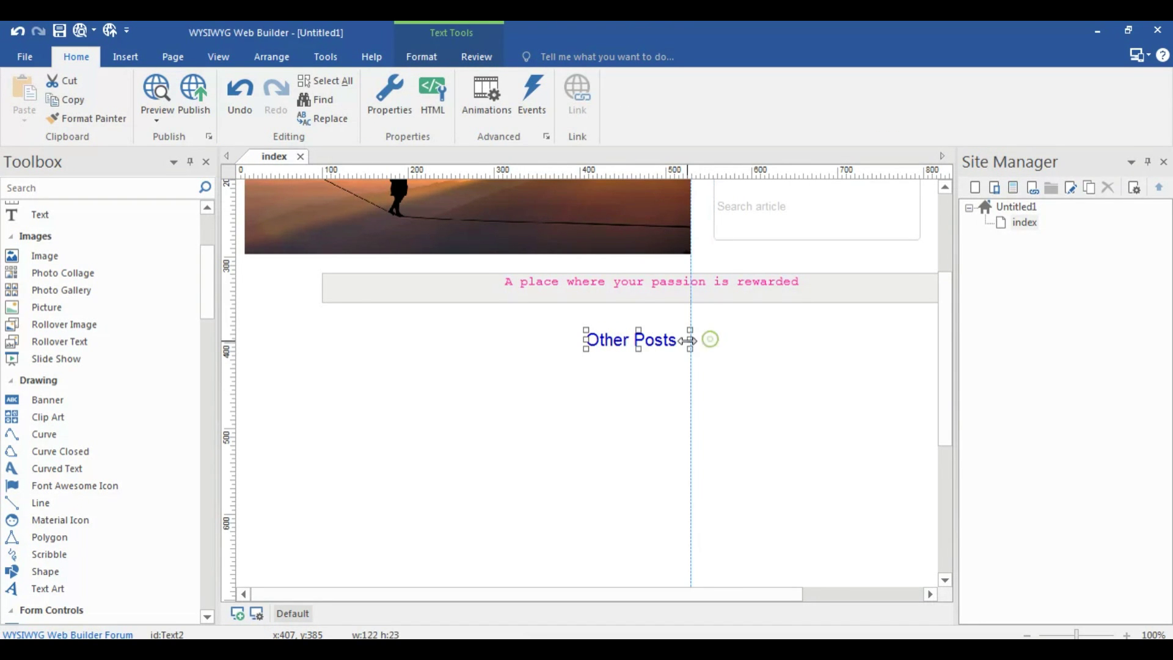
left_click(547, 391)
Draw a CMS Menu with Item 0–2 beside the Other Posts heading
left_click_drag(208, 288, 205, 591)
left_click(142, 553)
left_click_drag(696, 330, 909, 369)
left_click(834, 425)
scroll(595, 443, "down", 1)
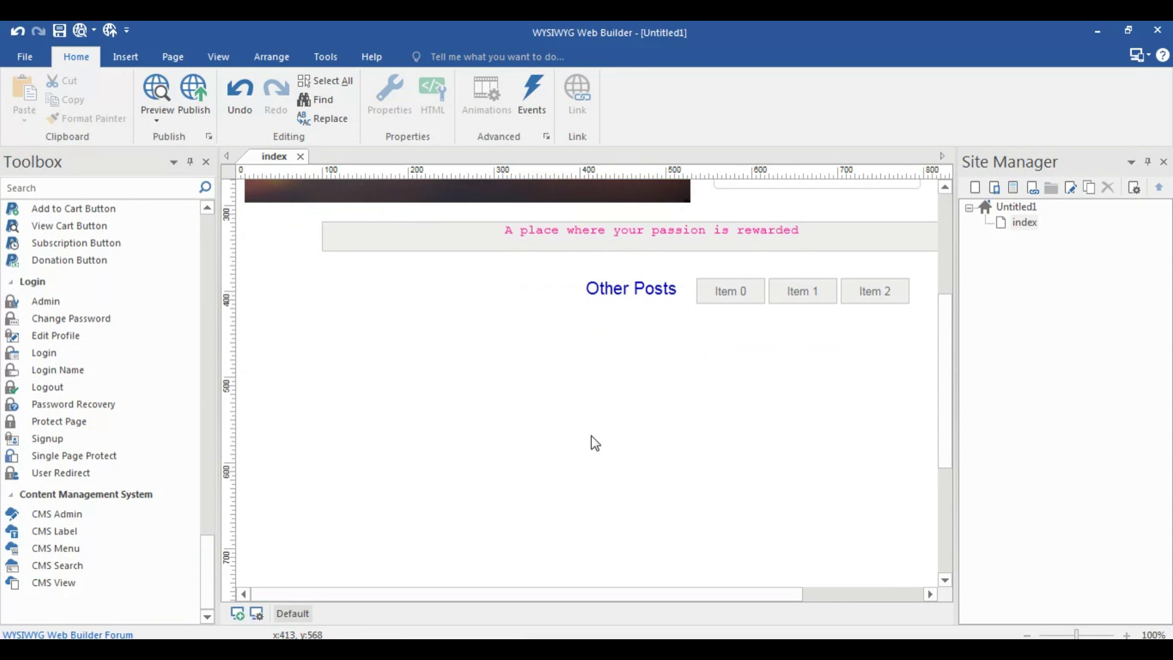
scroll(569, 379, "down", 1)
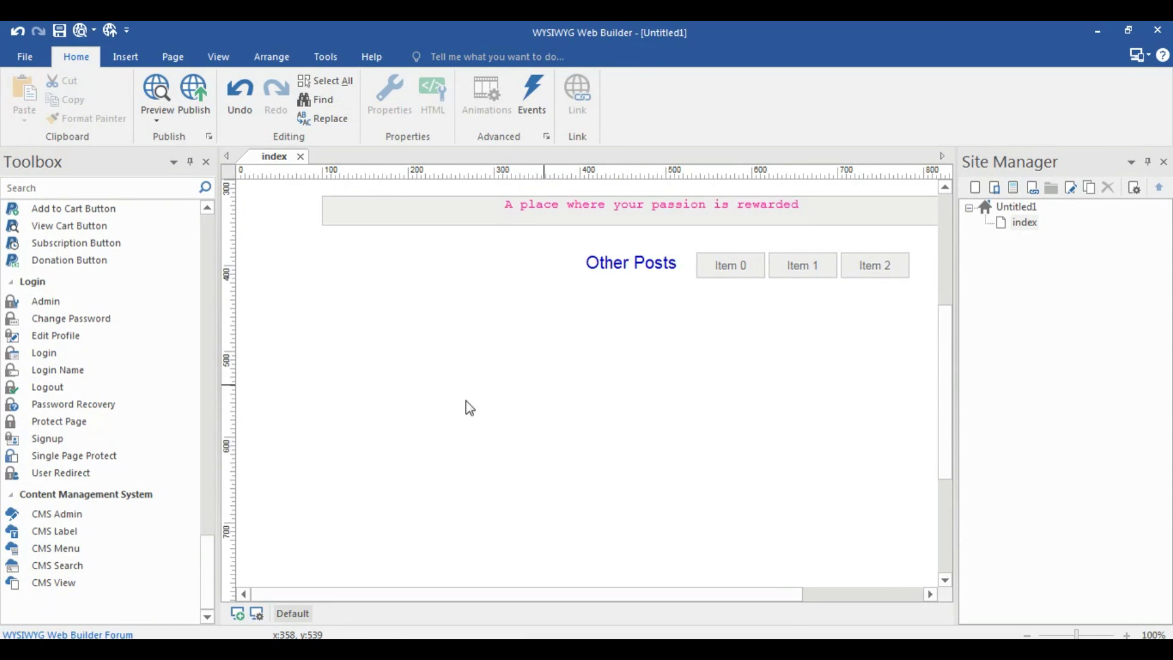
Add a full-width CMS label below Other Posts containing only $cms_title
left_click_drag(93, 530, 252, 498)
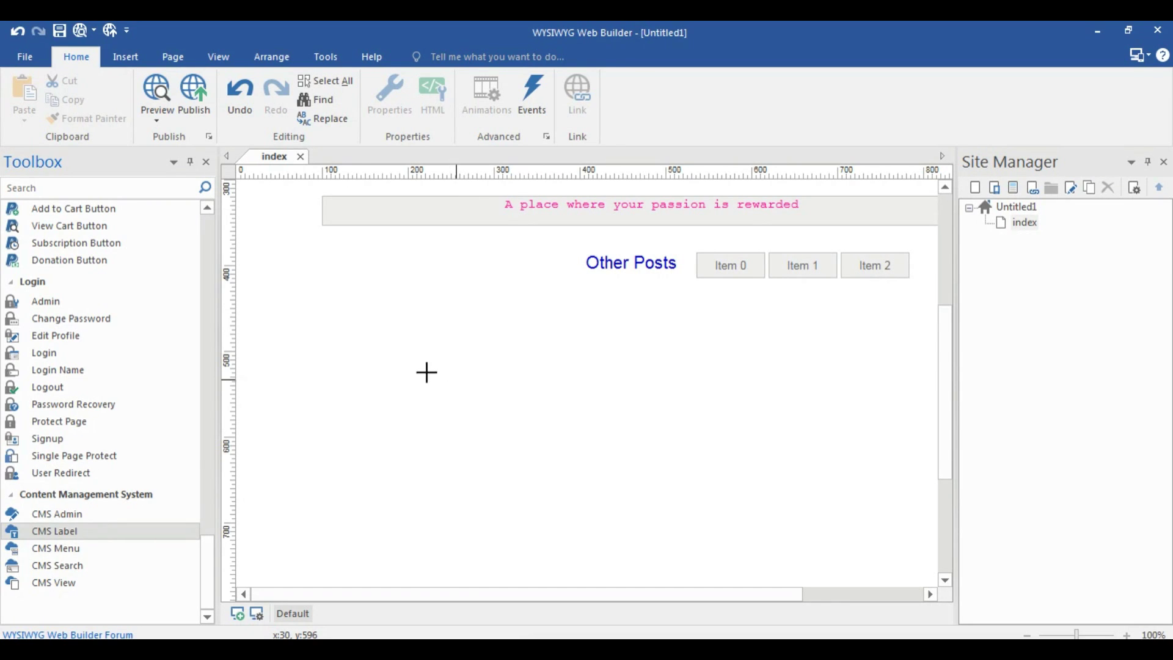
left_click(289, 317)
left_click_drag(307, 339, 904, 363)
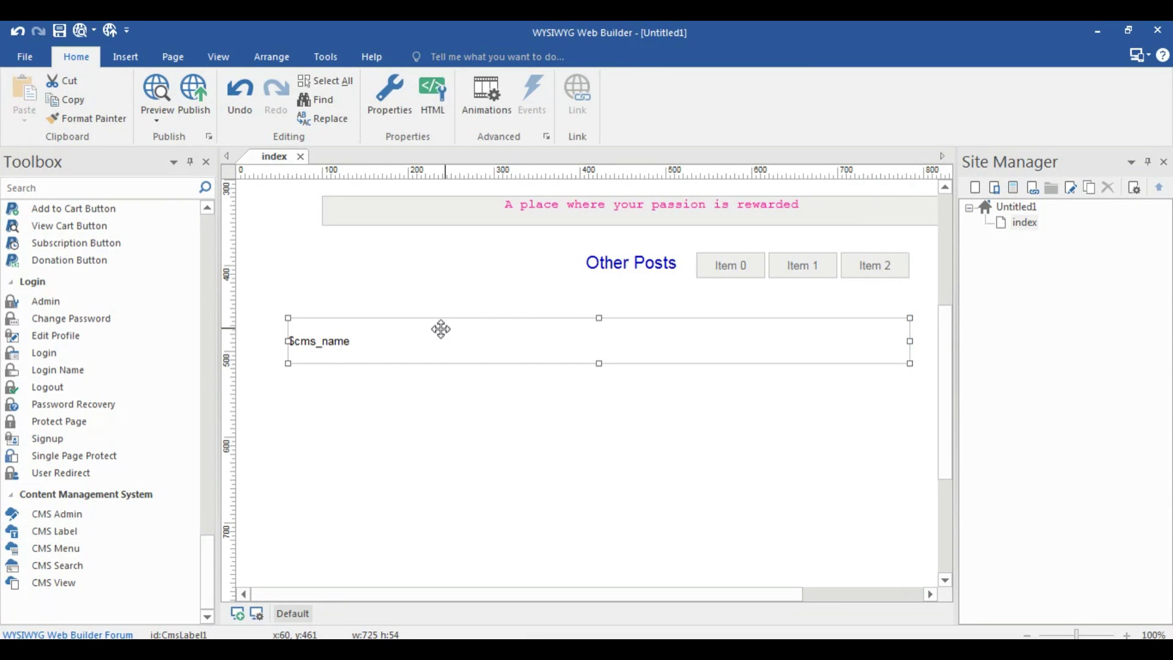
double_click(440, 327)
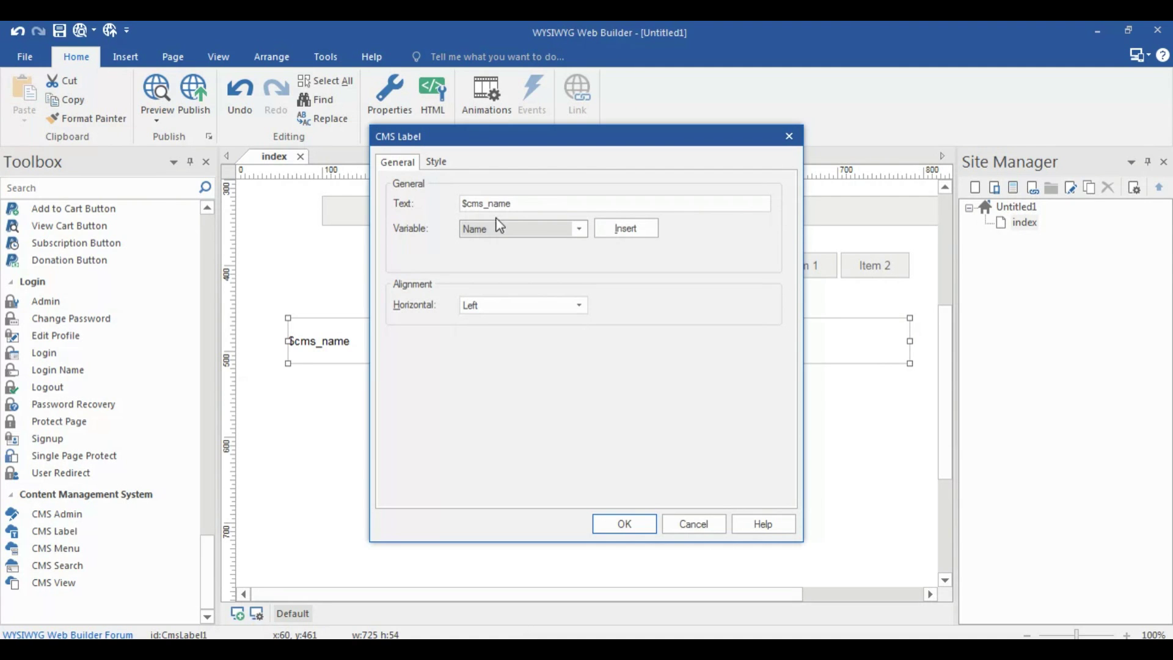
left_click(506, 230)
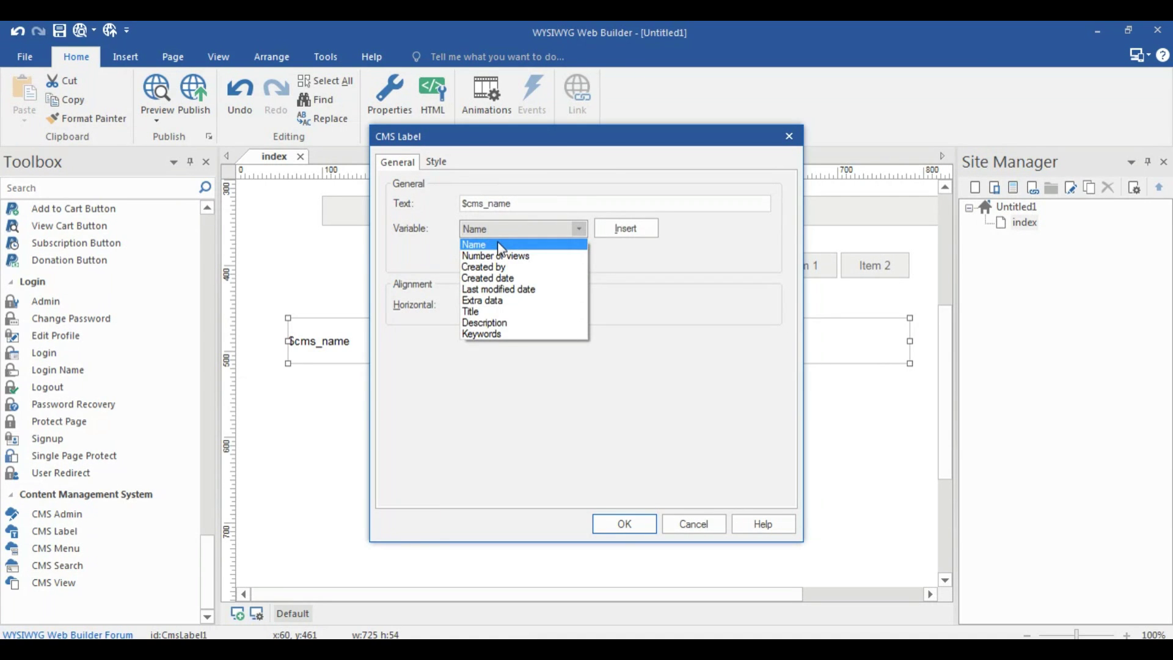
left_click(483, 311)
left_click(625, 228)
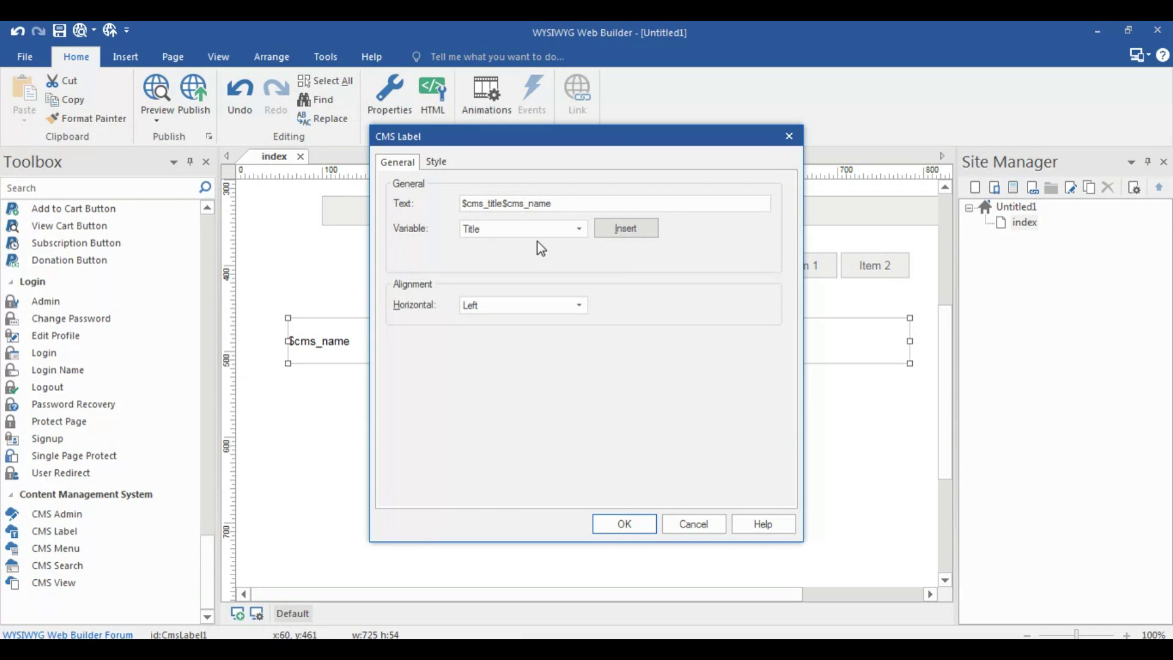
left_click(556, 204)
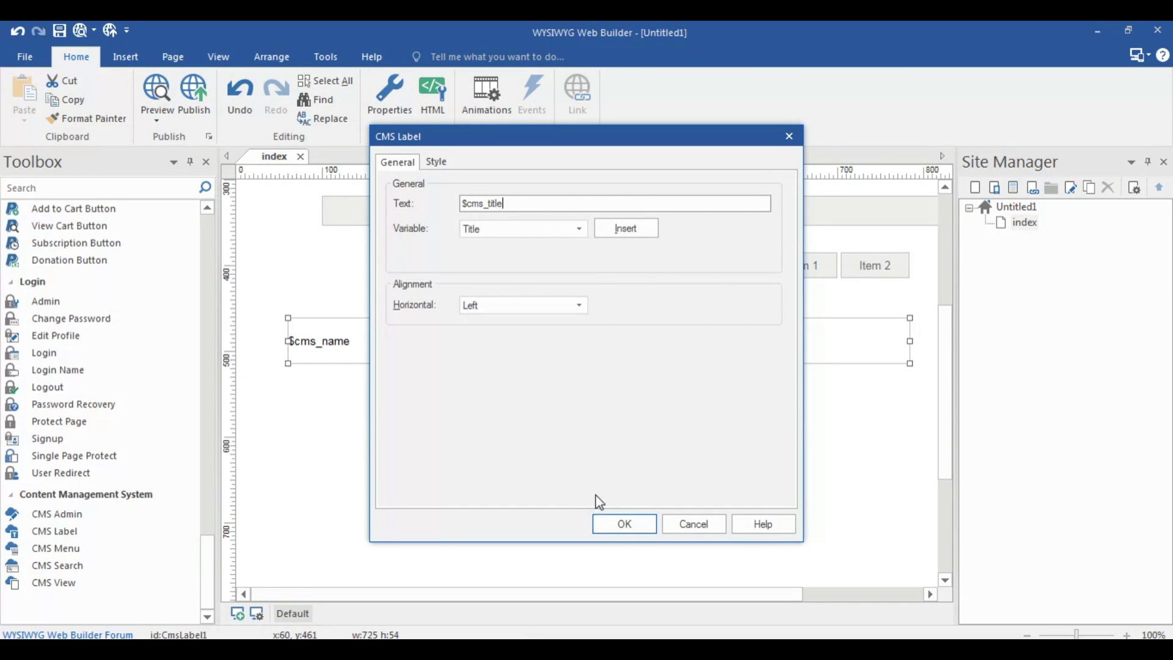
Colour the title label's text spring green
left_click(436, 161)
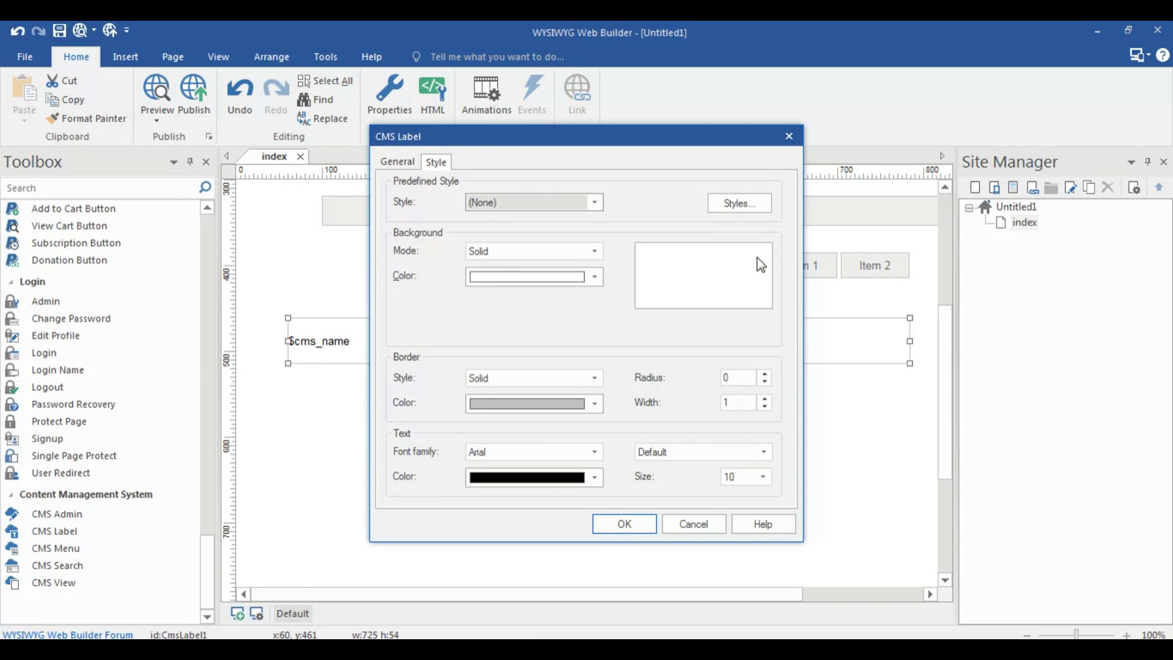
left_click(581, 477)
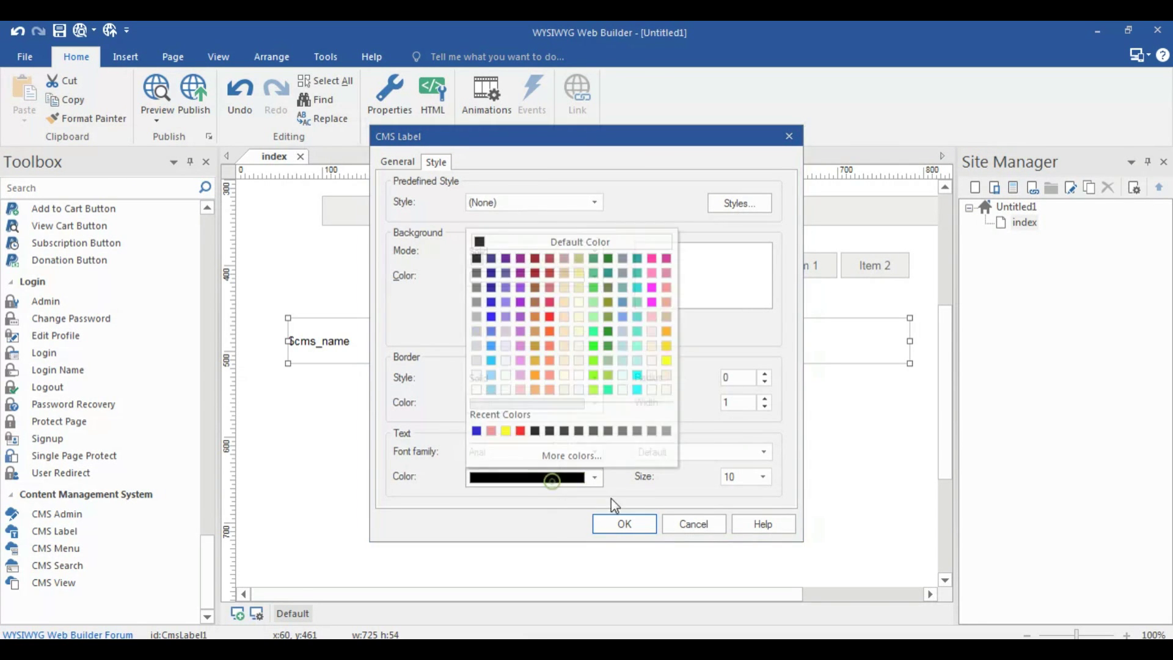
left_click(594, 333)
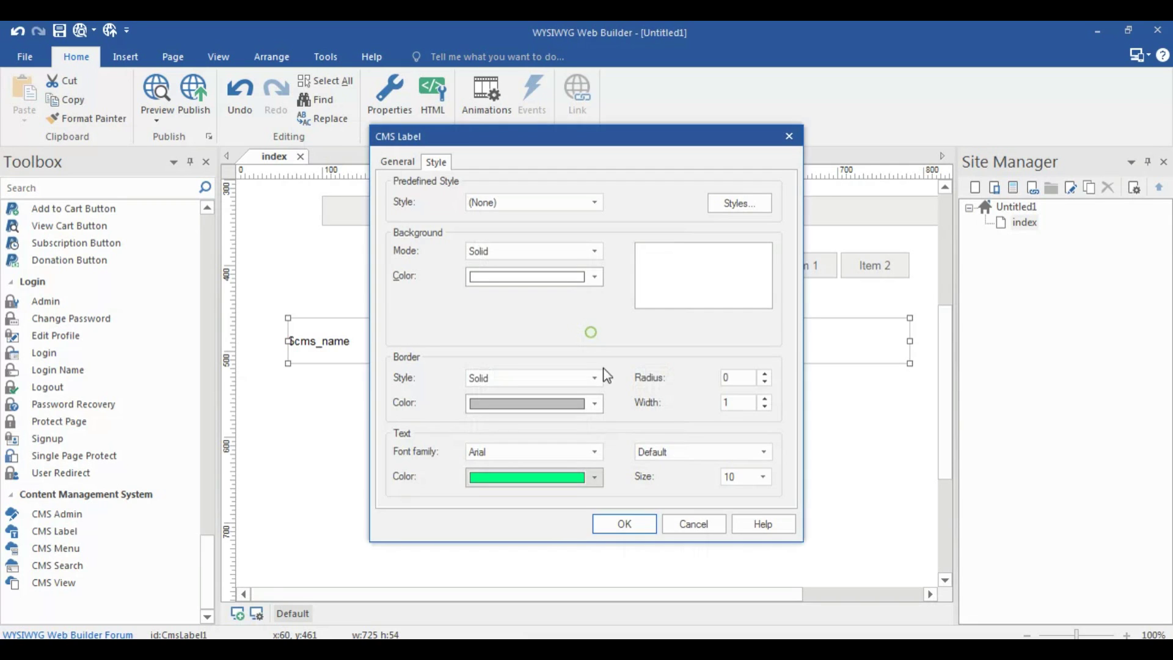
left_click(623, 524)
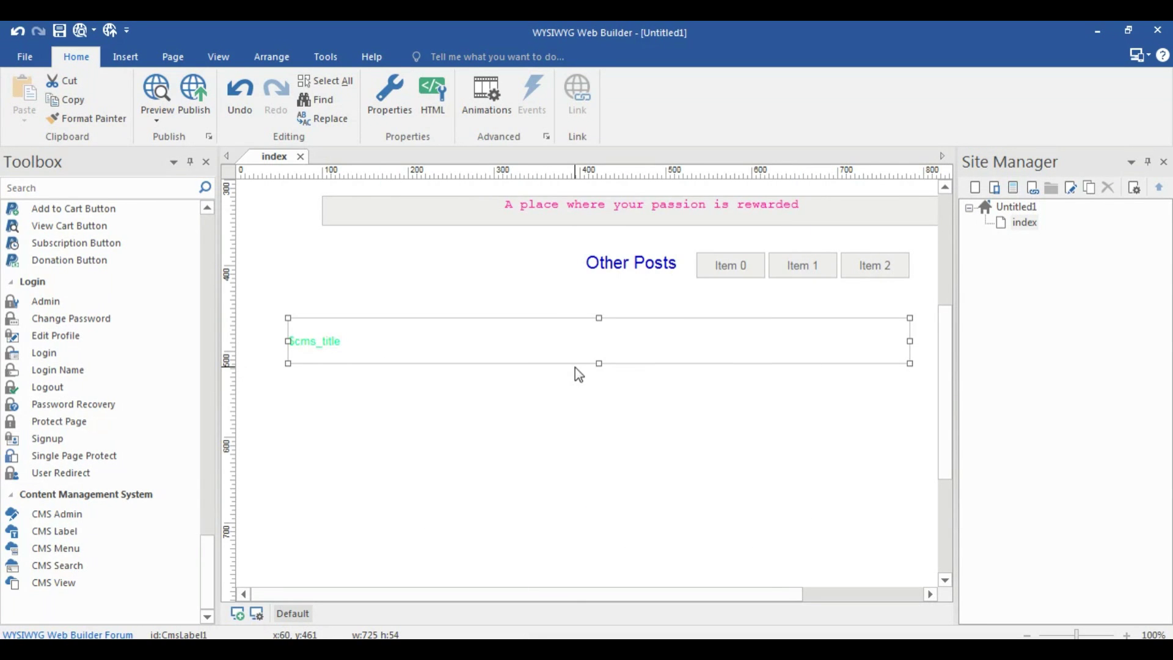
scroll(567, 408, "down", 1)
Change the title label's text back to black and draw a second CMS label beneath it
double_click(430, 305)
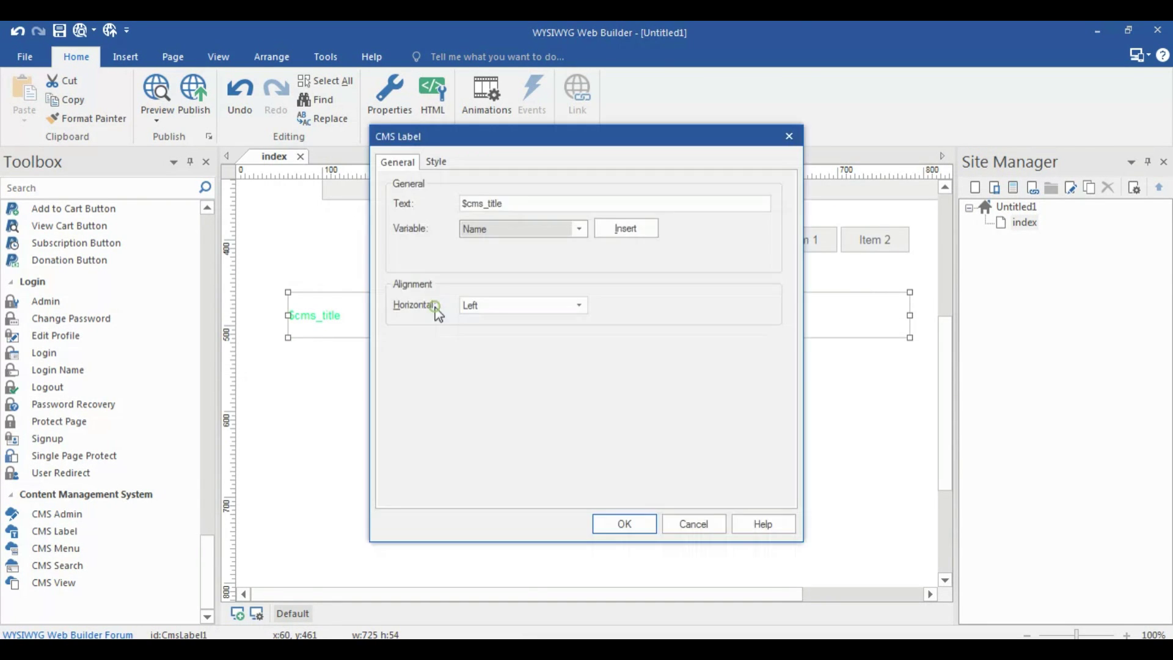
left_click(431, 161)
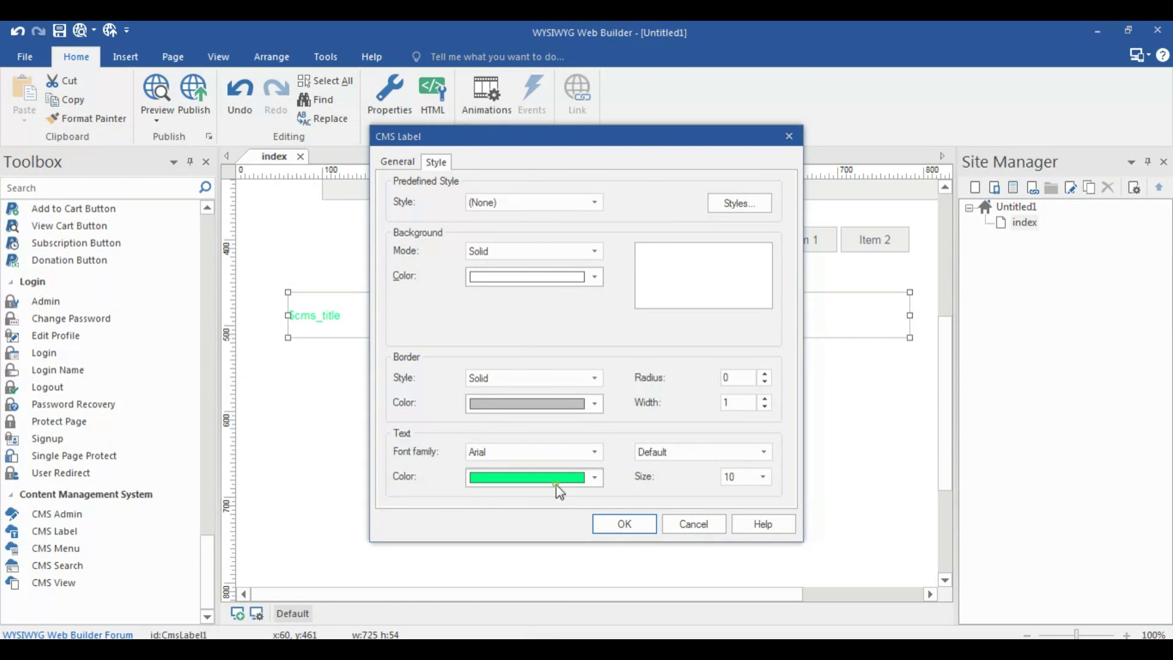
left_click(558, 478)
left_click(476, 259)
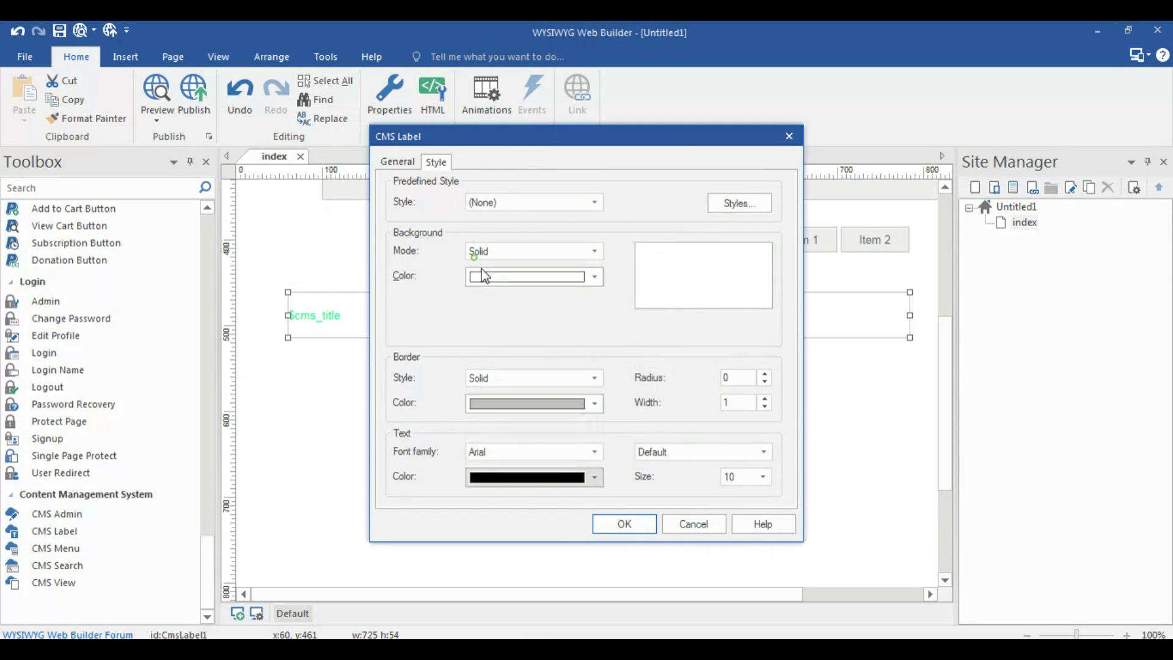
left_click(635, 526)
left_click(130, 532)
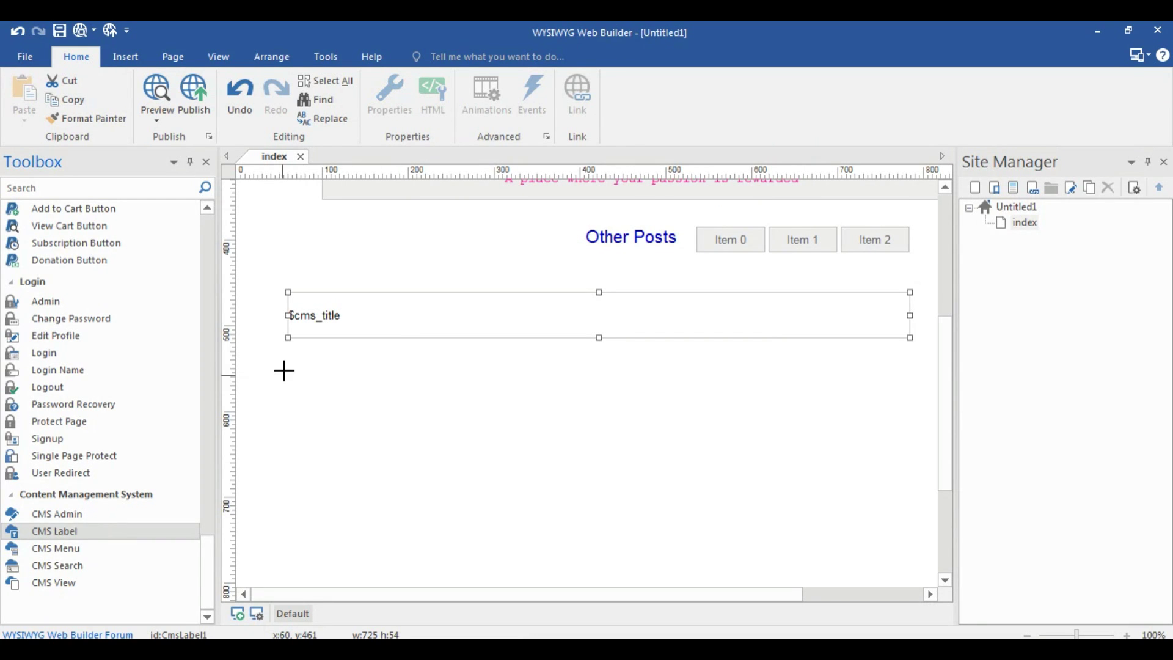
mouse_move(288, 359)
left_mouse_down()
mouse_move(542, 438)
mouse_move(633, 406)
mouse_move(837, 385)
mouse_move(909, 390)
left_mouse_up()
Replace the second label's $cms_name text with the $cms_description variable
double_click(591, 382)
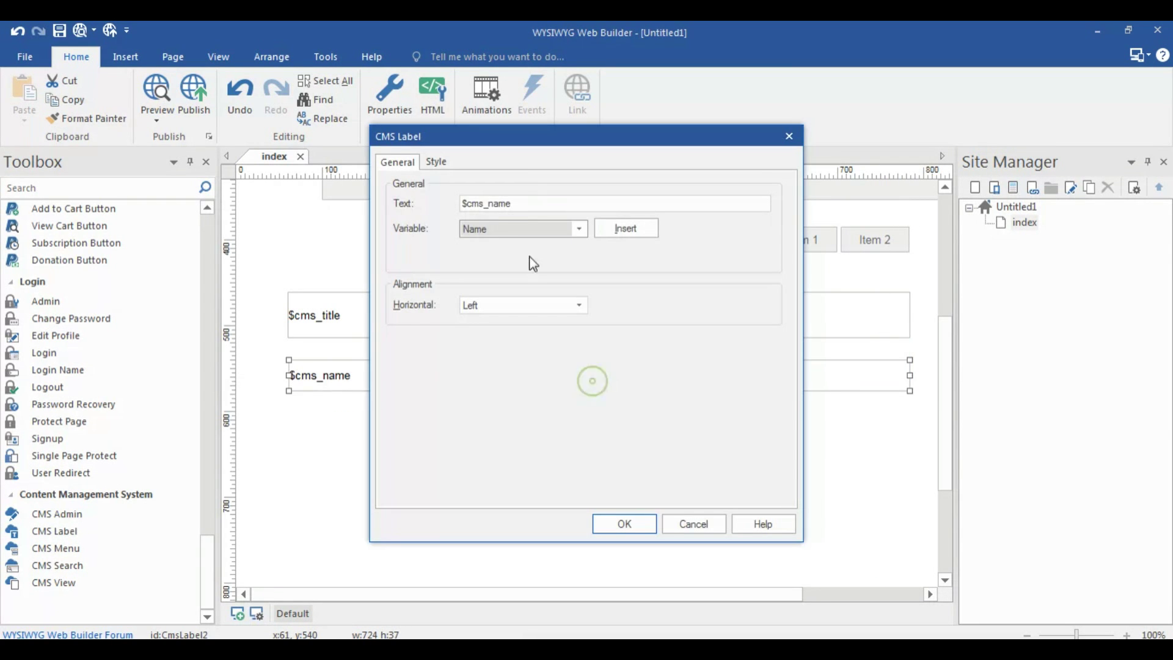
left_click(500, 227)
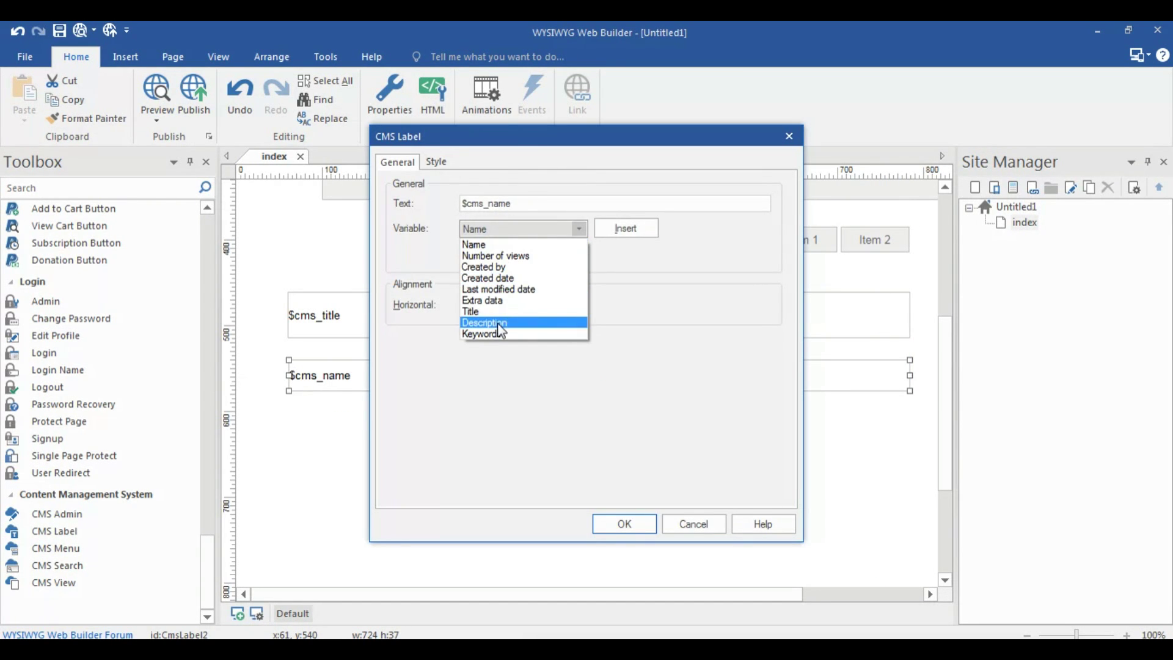
left_click(500, 323)
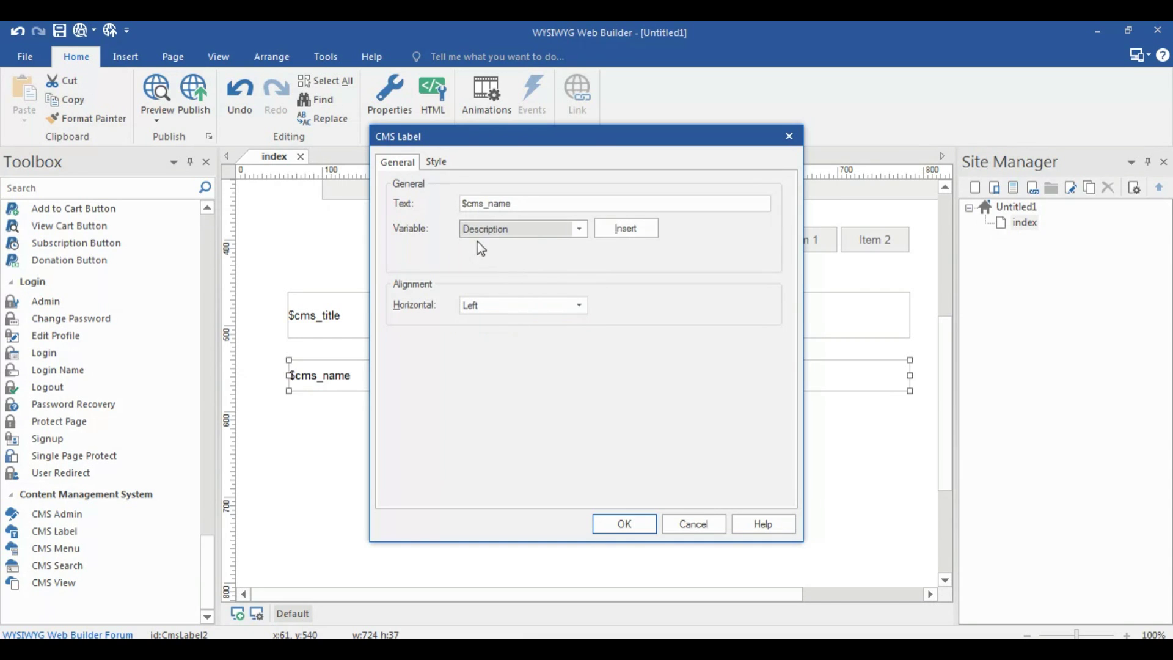
left_click(619, 227)
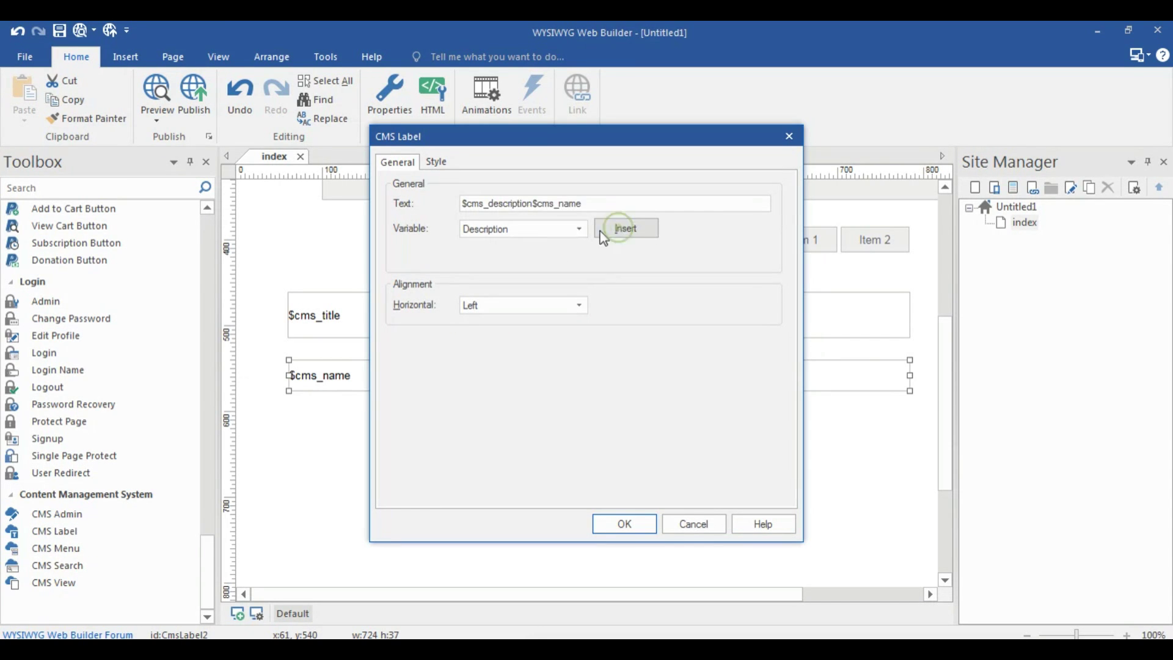
left_click(598, 201)
key("BackSpace")
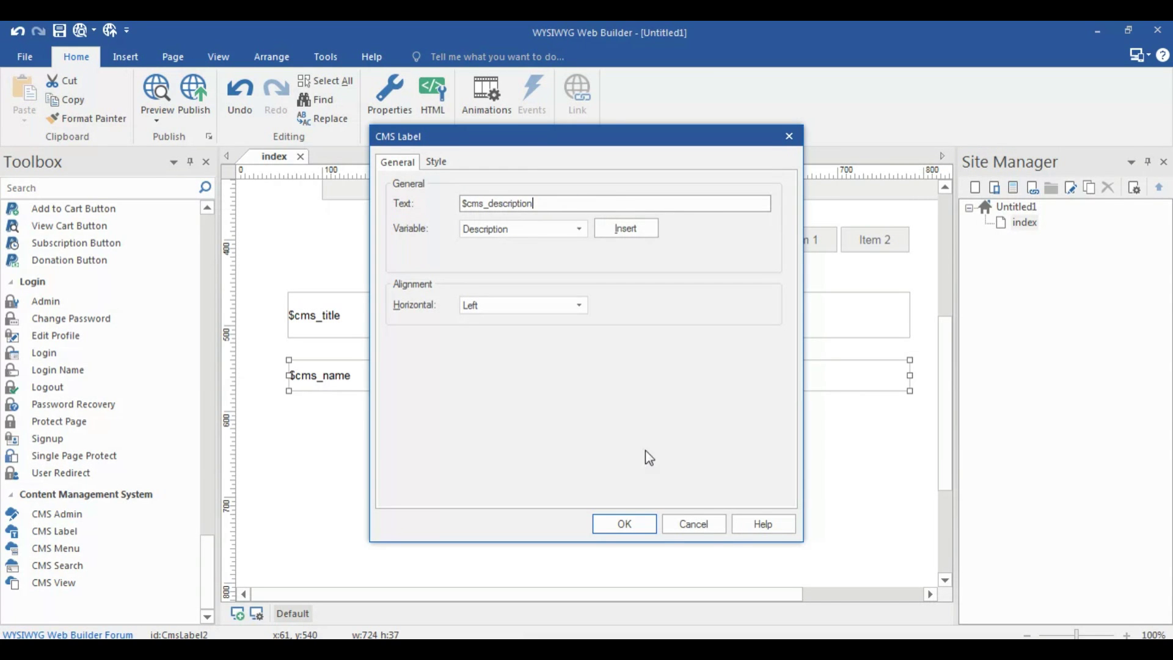
Colour the description label's text Tomato and confirm the label settings
left_click(635, 532)
left_click(434, 160)
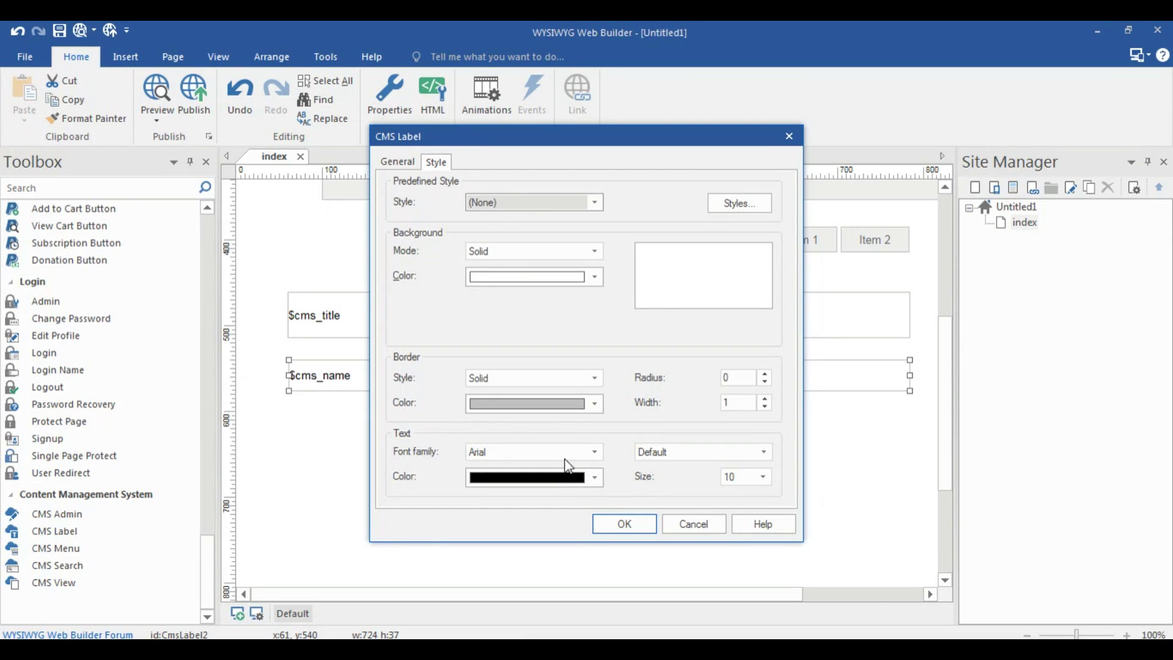
left_click(563, 477)
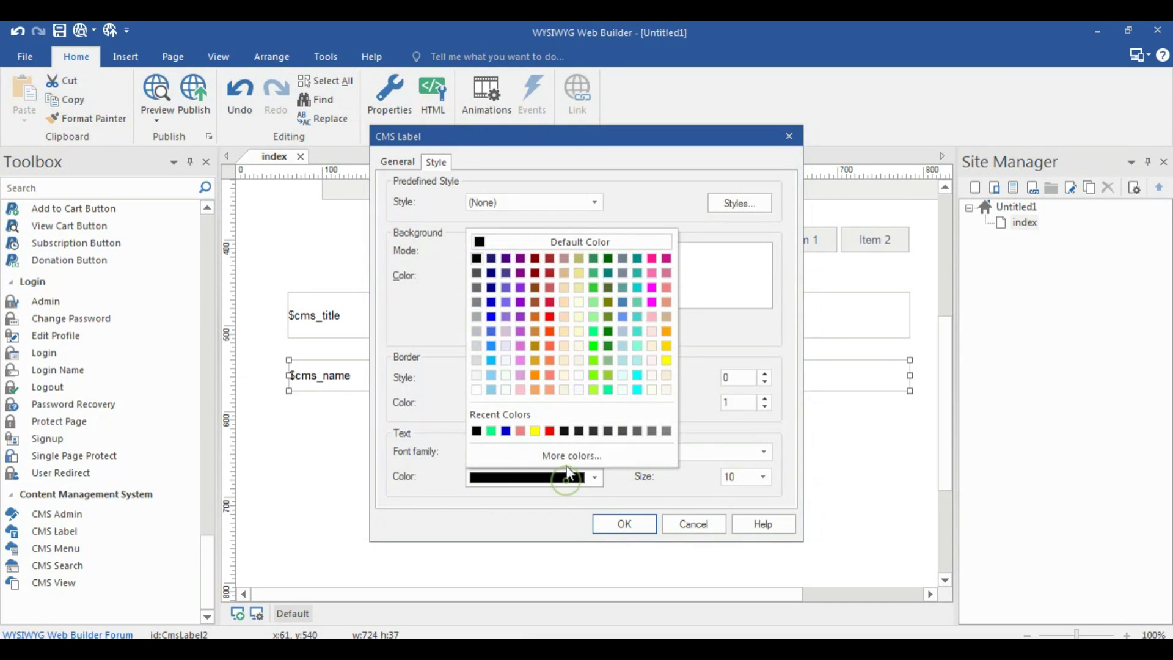
left_click(552, 351)
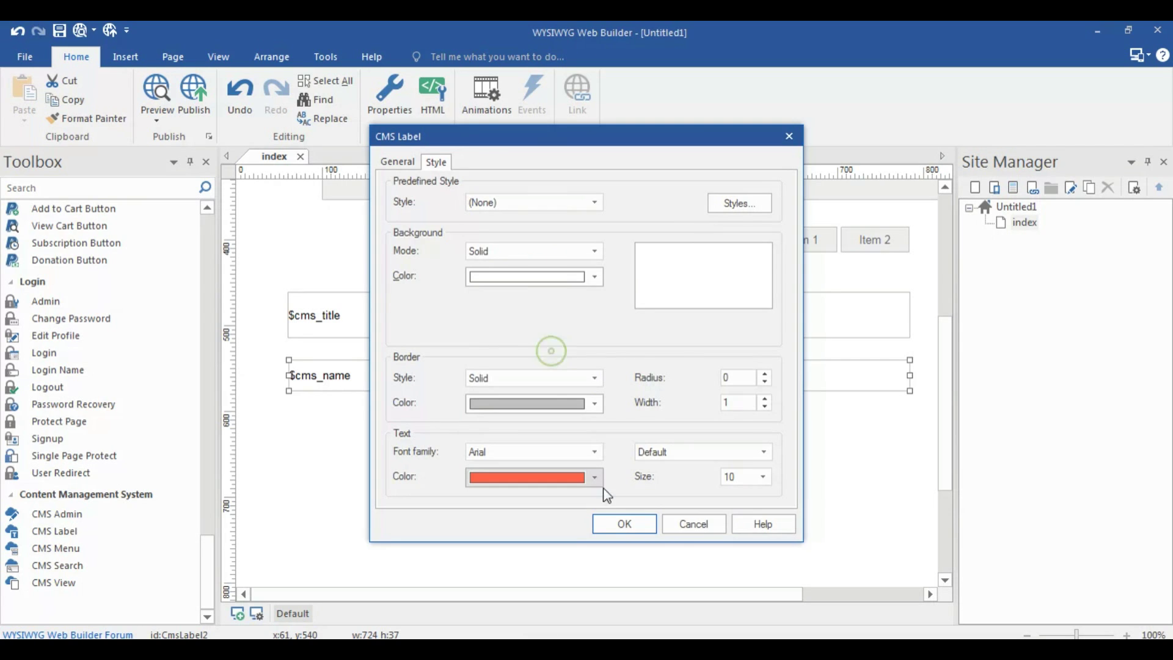
left_click(621, 522)
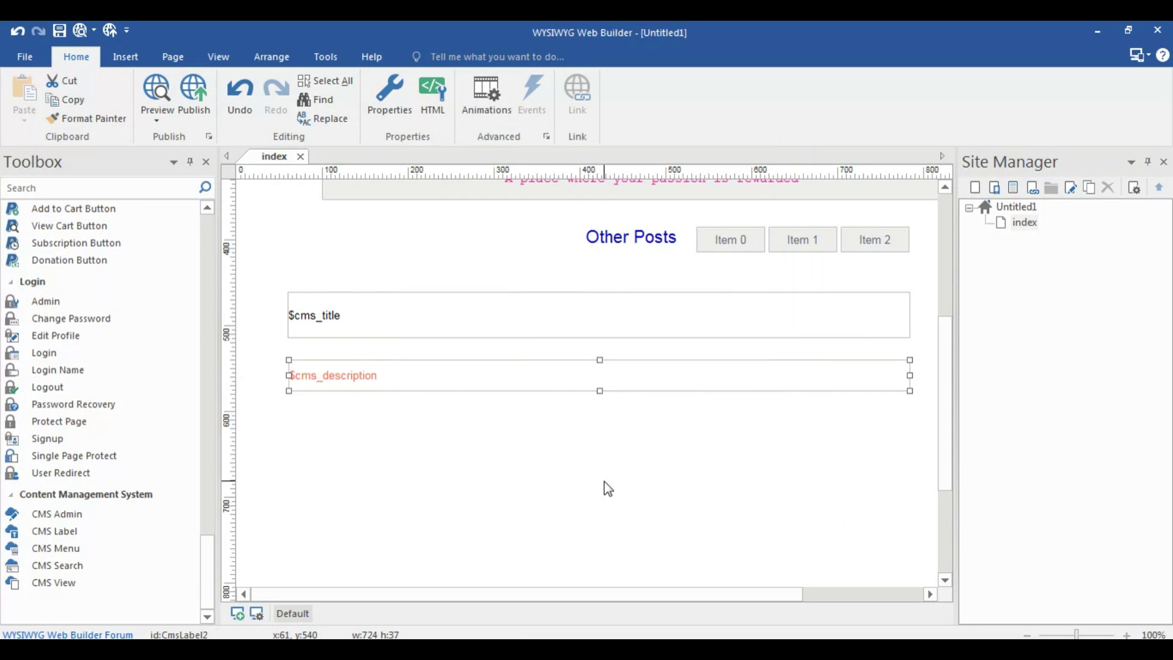
left_click(520, 464)
Draw a CMS View area below the labels on the index page
scroll(427, 477, "down", 1)
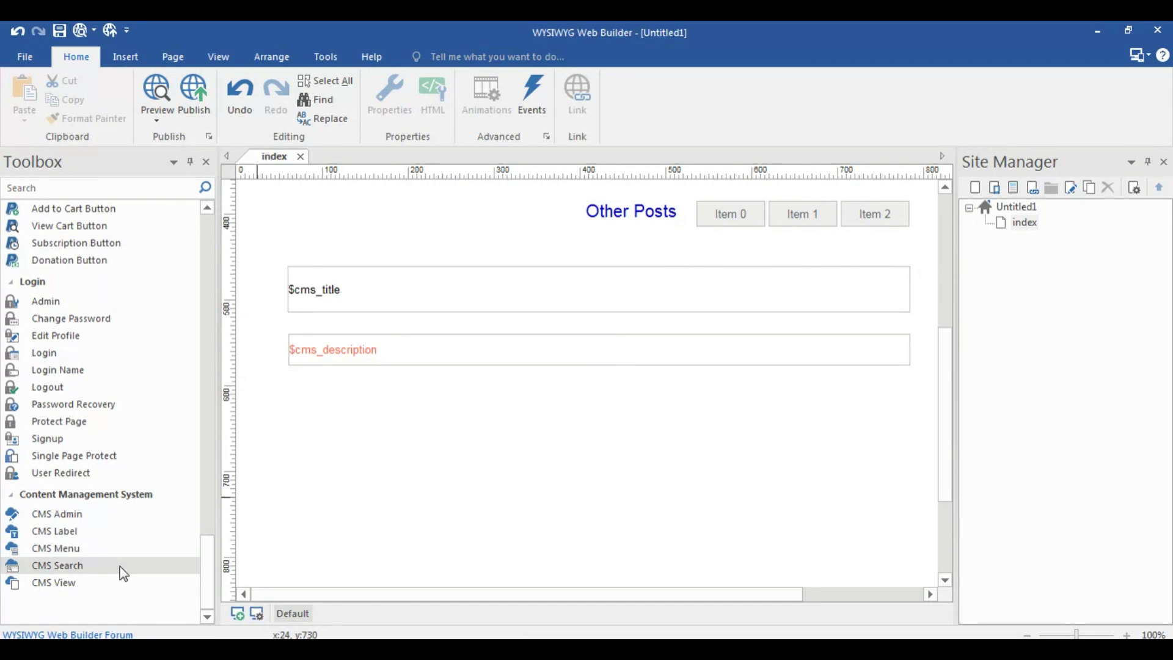
left_click(70, 583)
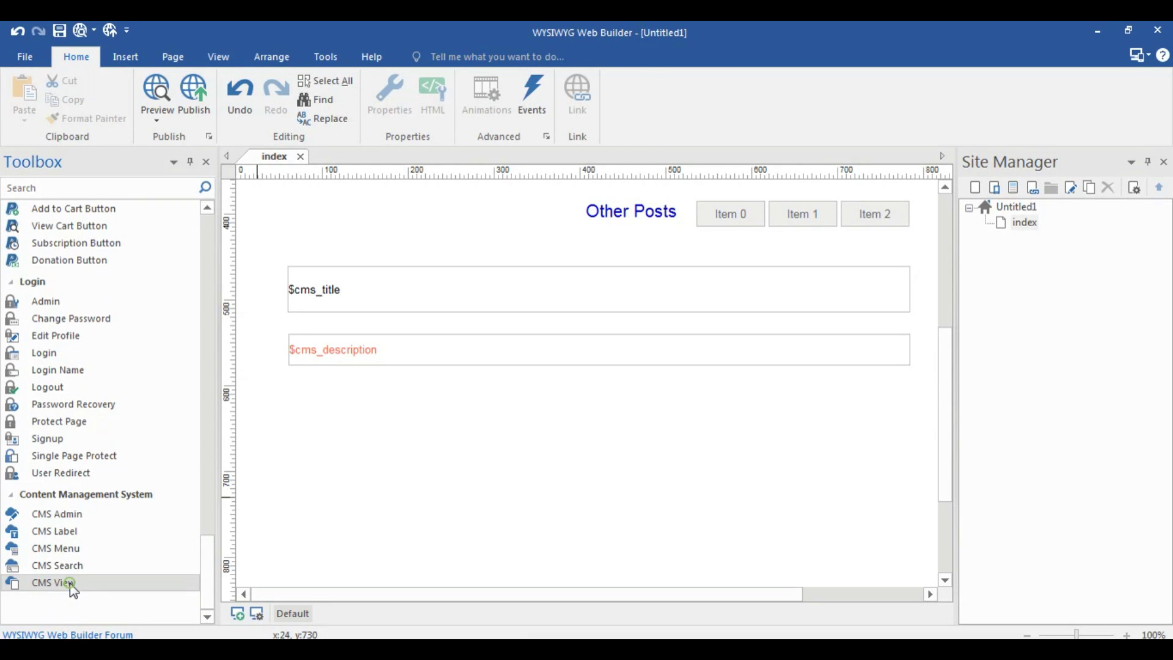
left_click_drag(298, 389, 903, 546)
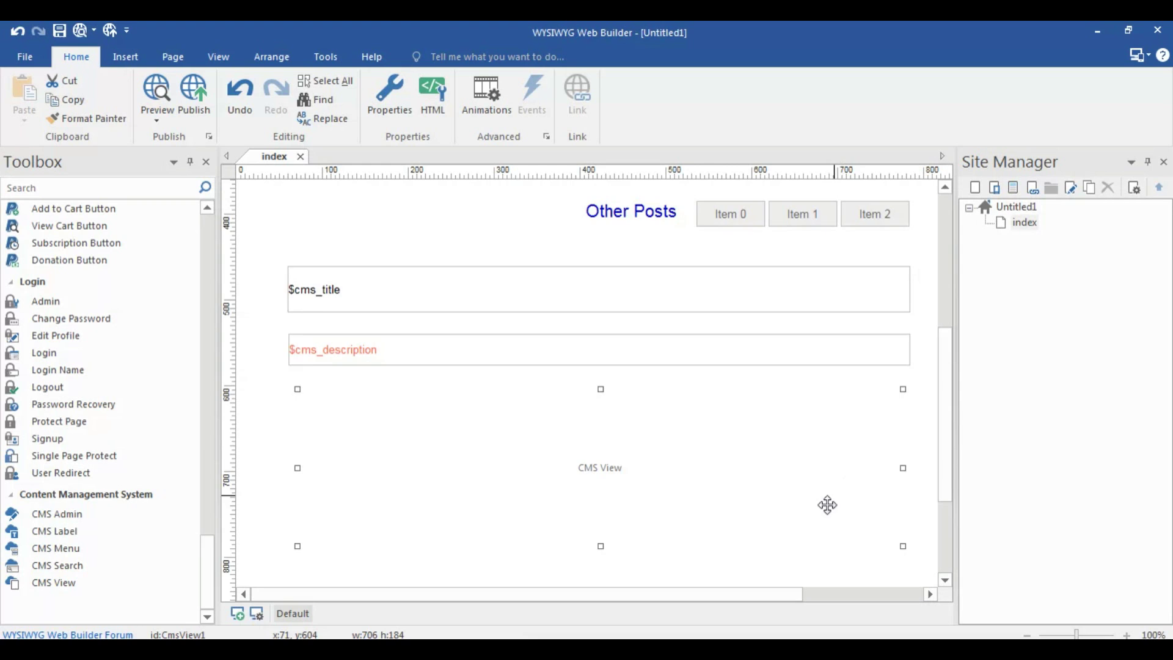
Set the CMS View's border radius in its Style settings and confirm
scroll(750, 494, "down", 1)
double_click(725, 455)
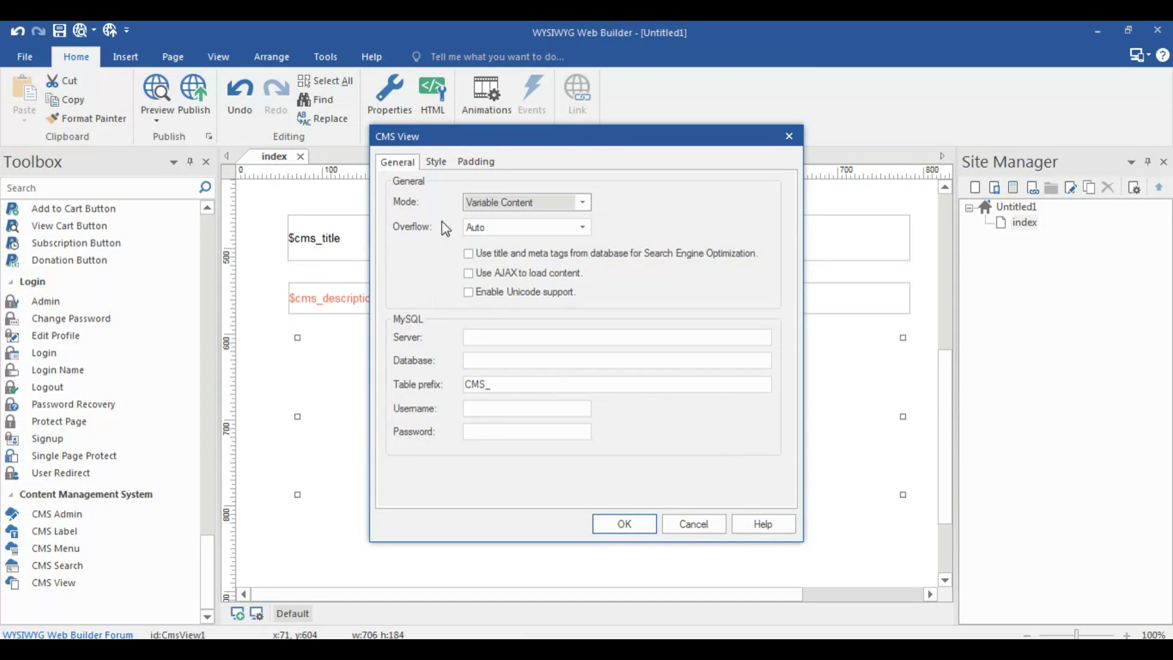
left_click(435, 161)
left_click(741, 378)
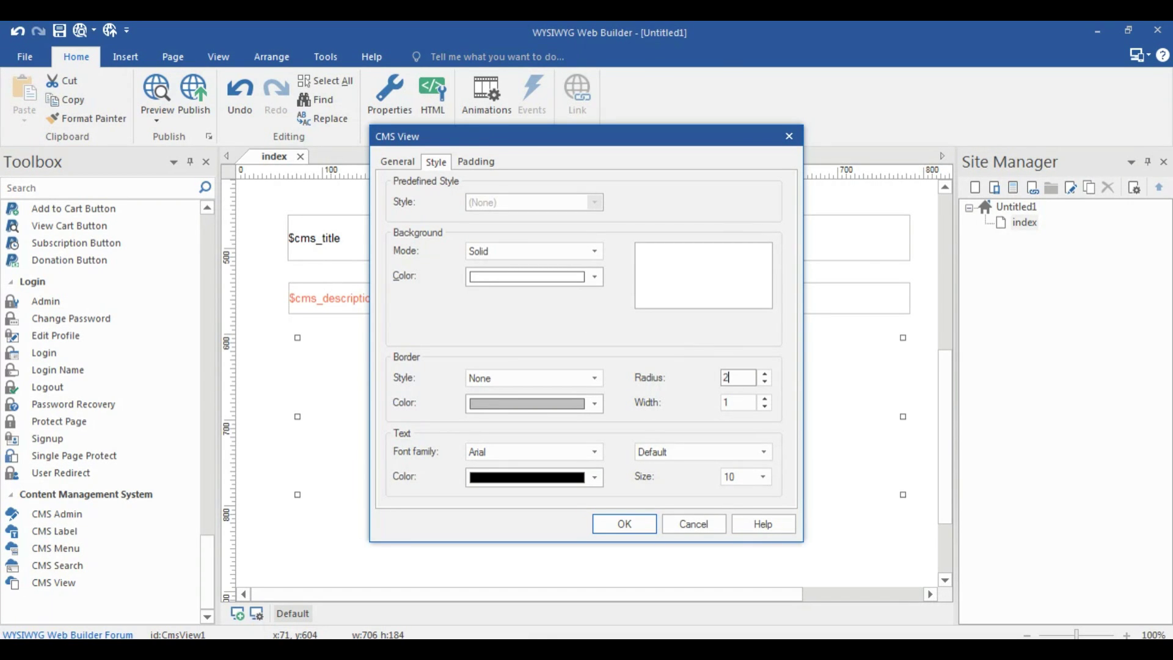
left_click(412, 160)
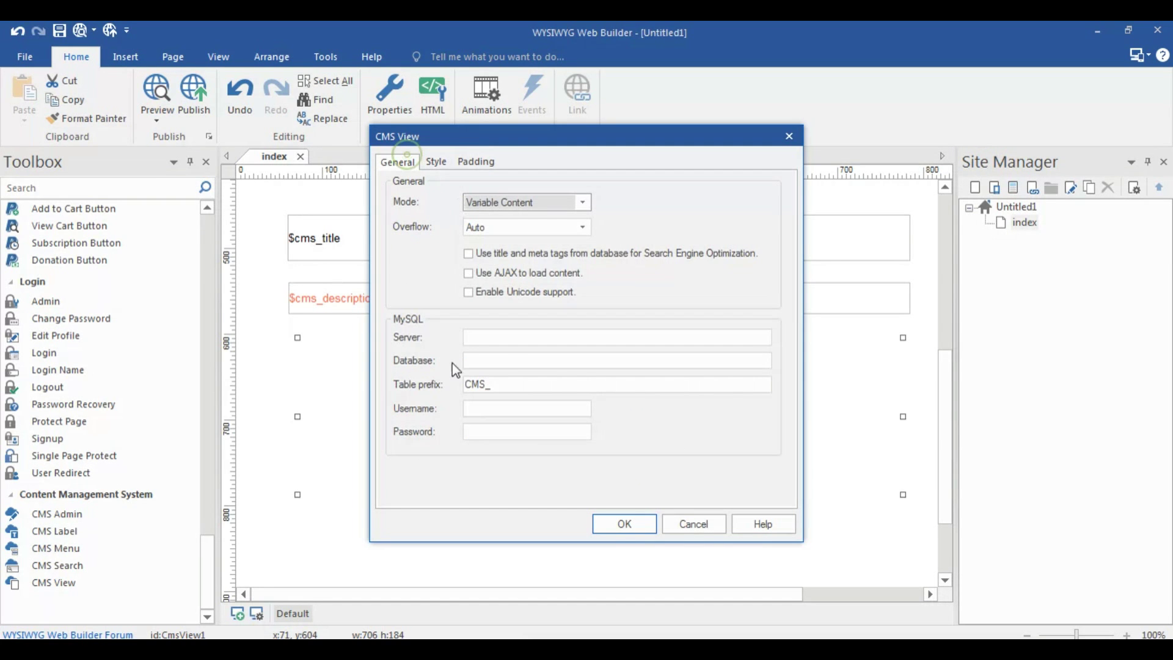
left_click(623, 524)
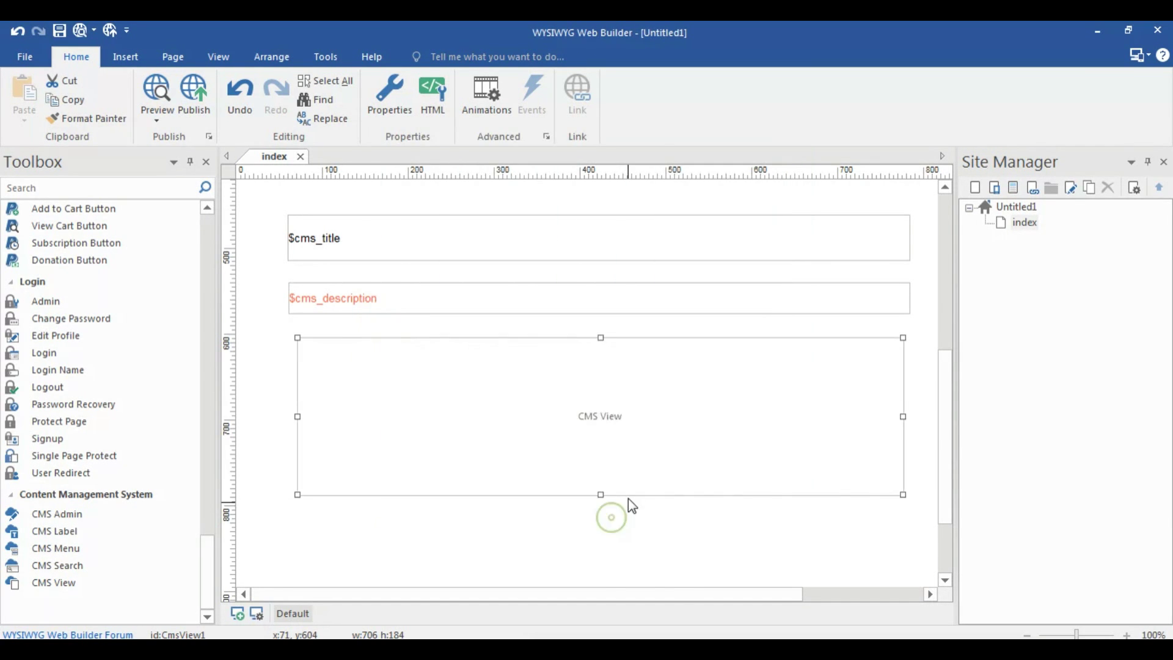
Drag the CMS View's bottom handle down to make it taller
scroll(614, 464, "down", 2)
left_click_drag(600, 419, 604, 542)
scroll(613, 427, "down", 1)
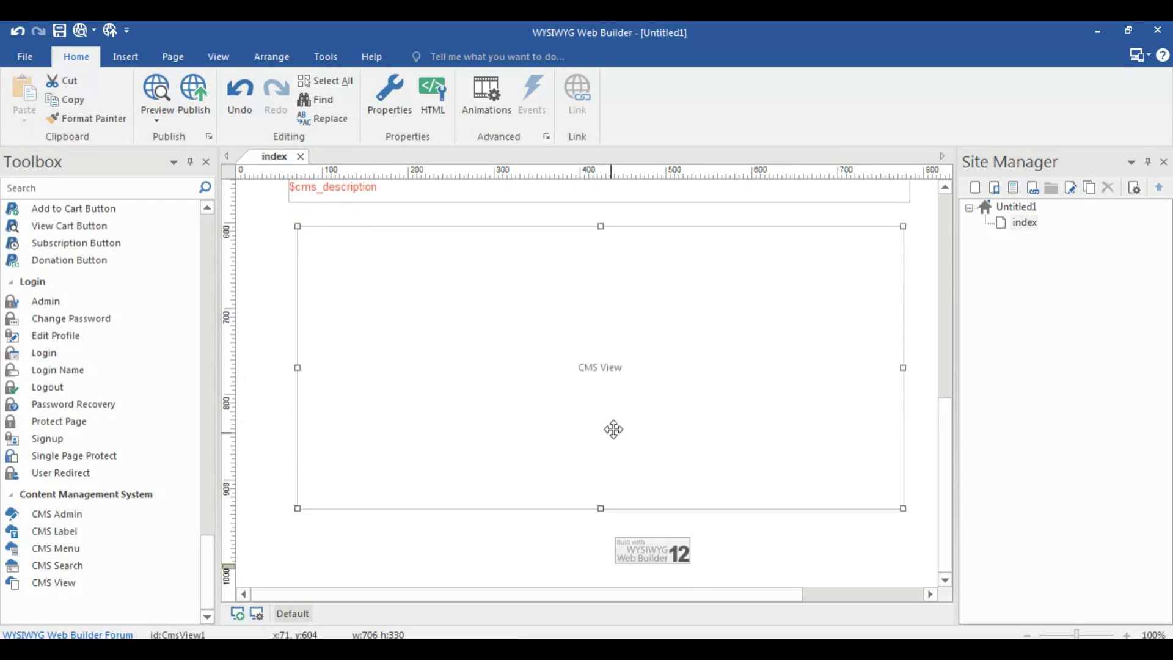
Add a new blank page1 to the site in Site Manager
left_click(975, 188)
left_click(1037, 240)
left_click(1030, 221)
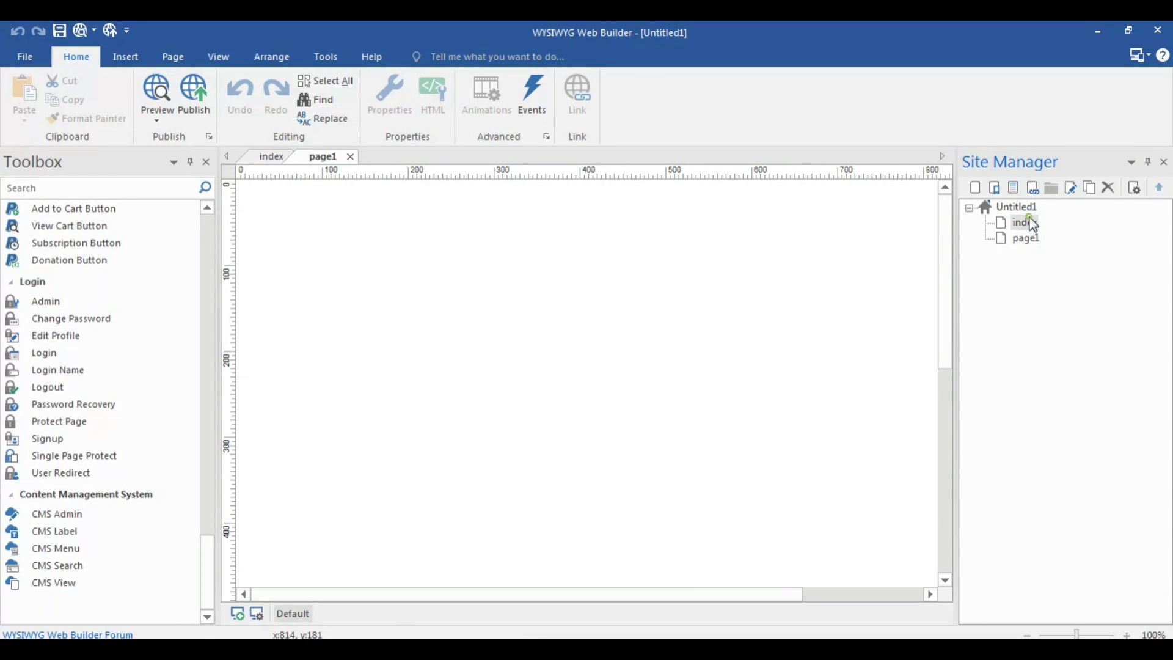
Give the index page the php file extension and centre it horizontally
right_click(1031, 224)
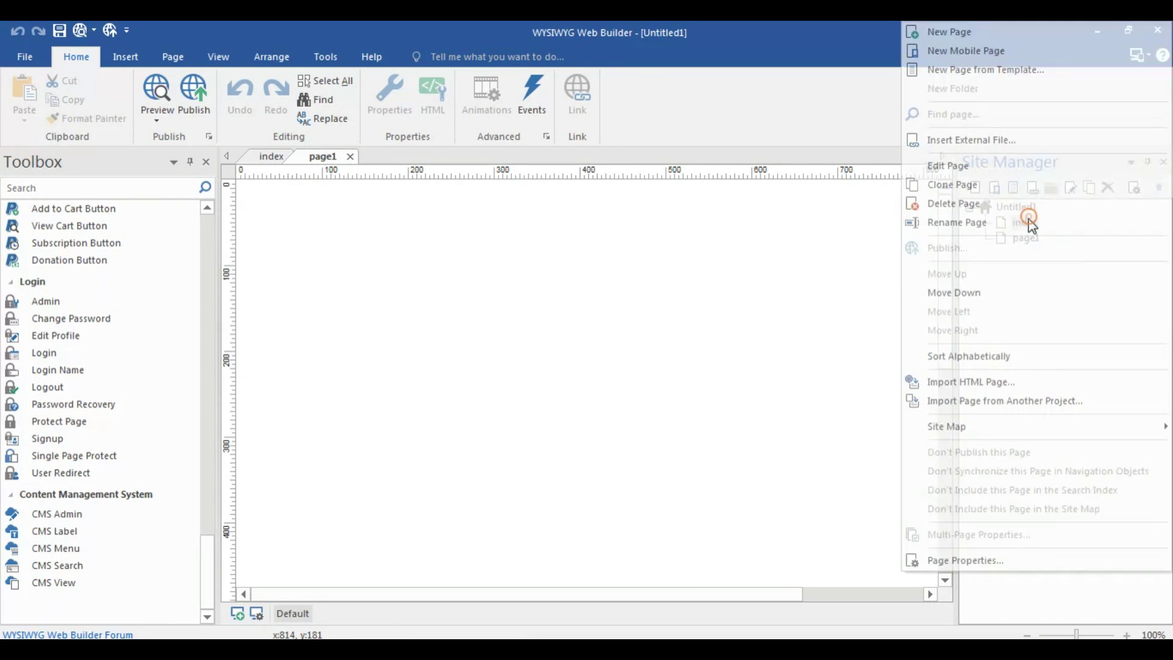
left_click(985, 570)
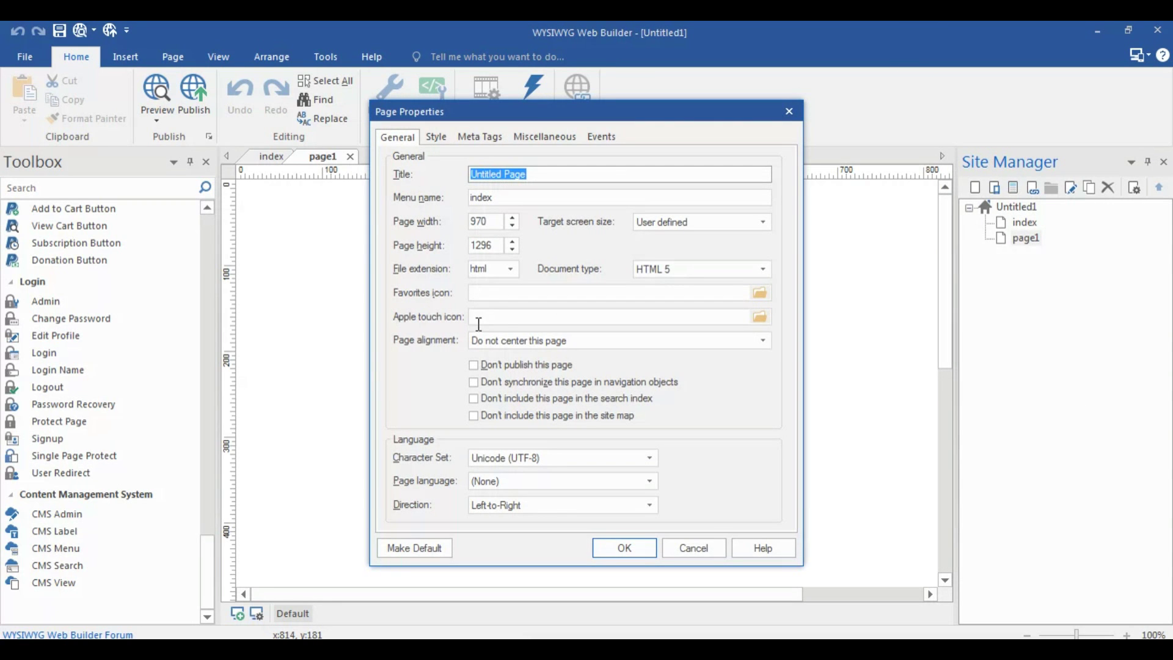
double_click(490, 269)
type("php")
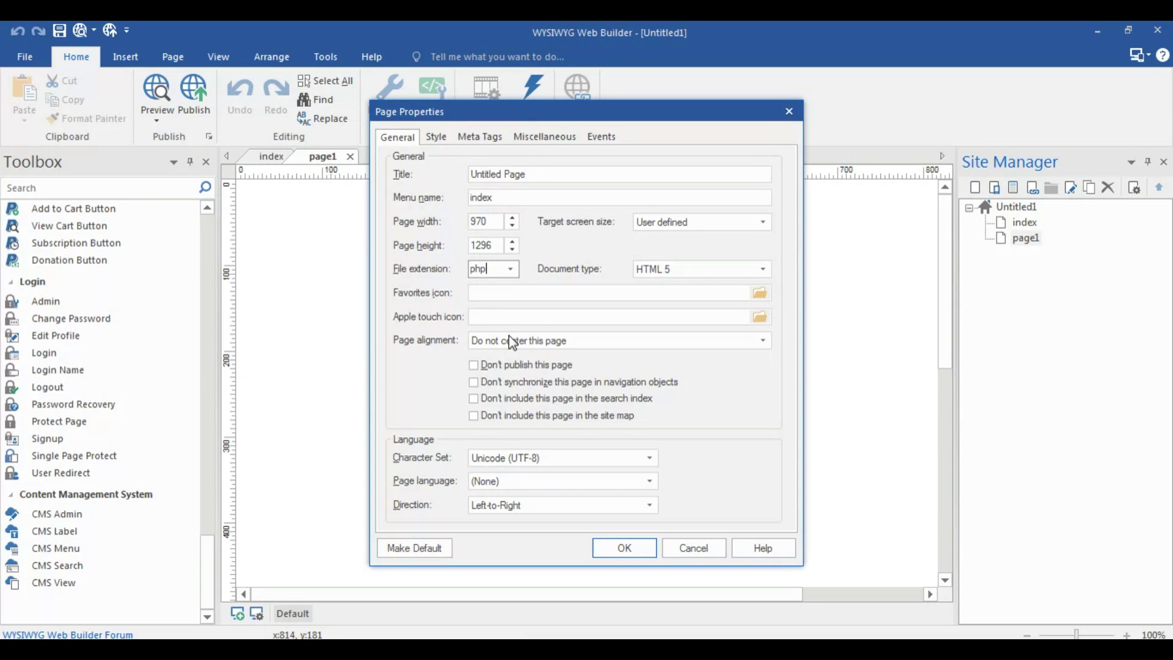
left_click(512, 342)
left_click(501, 365)
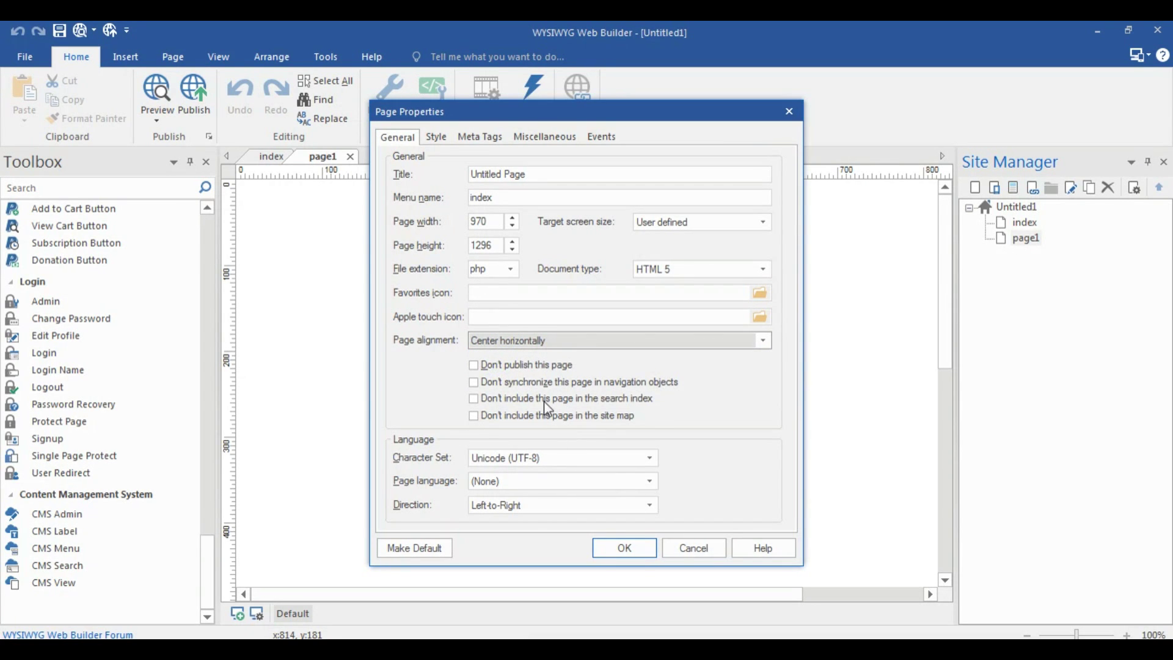
left_click(633, 554)
Give page1 the php file extension and centre it horizontally
right_click(1029, 239)
left_click(965, 559)
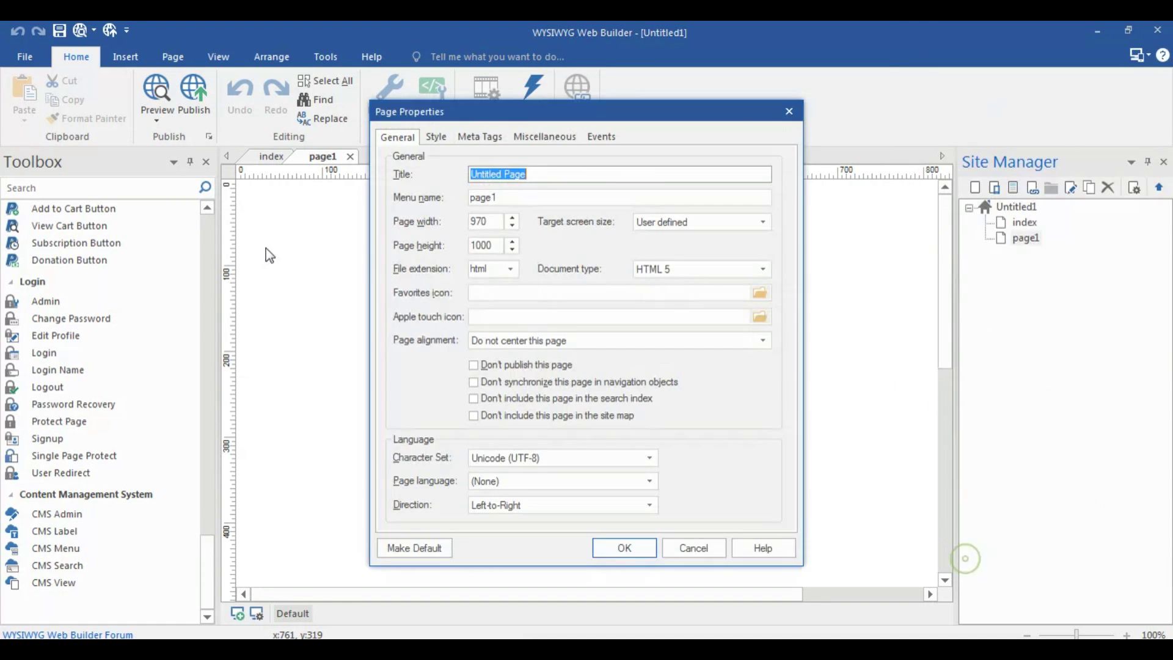
left_click(498, 270)
type("php")
left_click(513, 342)
left_click(507, 364)
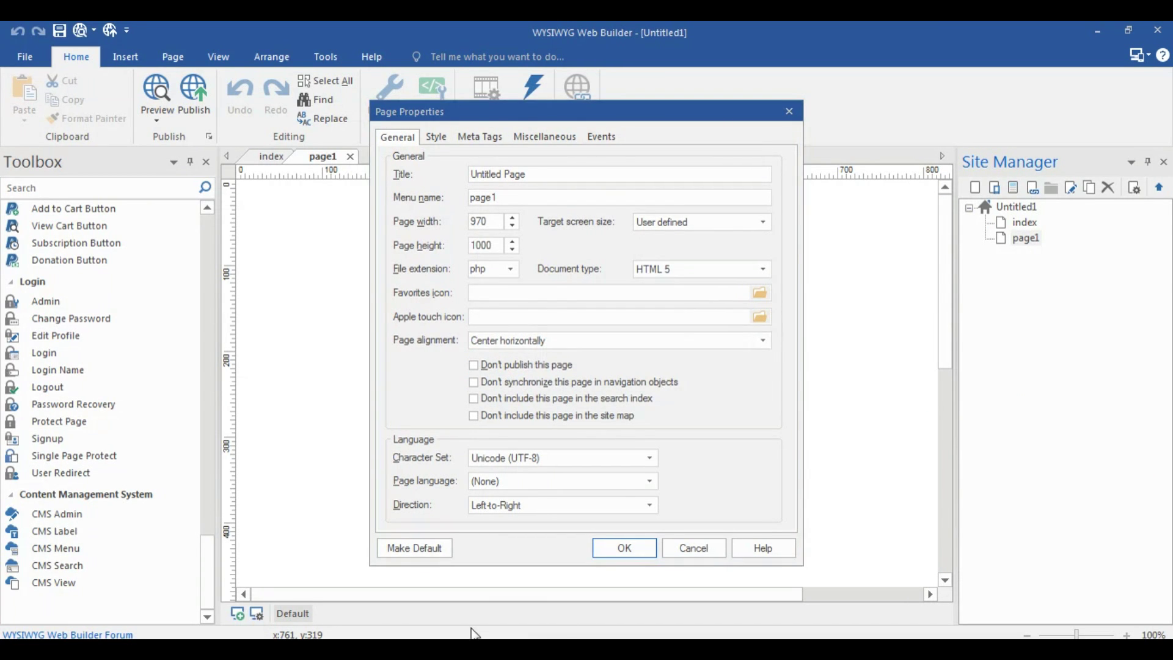
left_click(615, 548)
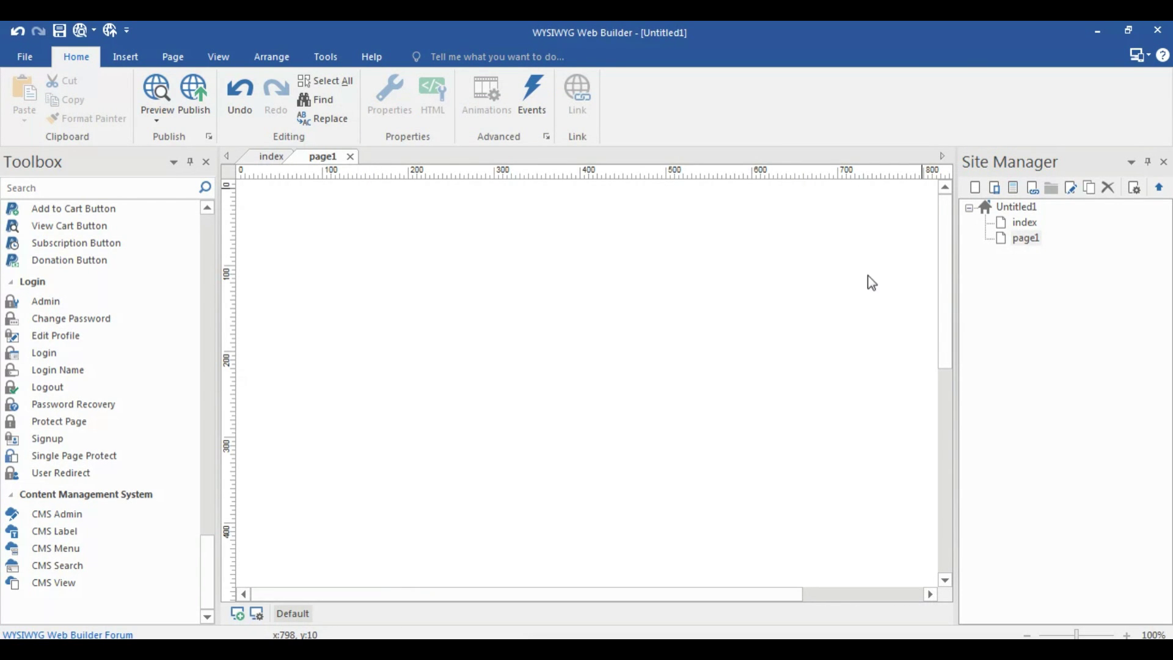
Rename page1 to admin
left_click(1017, 244)
key("F2")
type("admin")
key("Return")
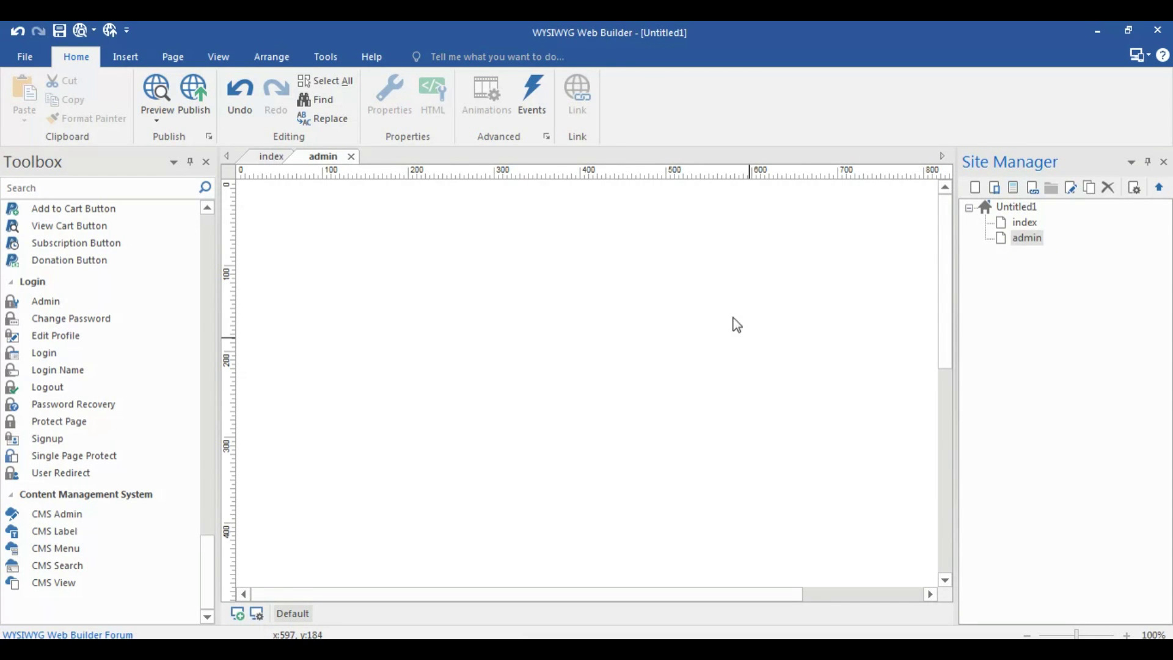
left_click(626, 299)
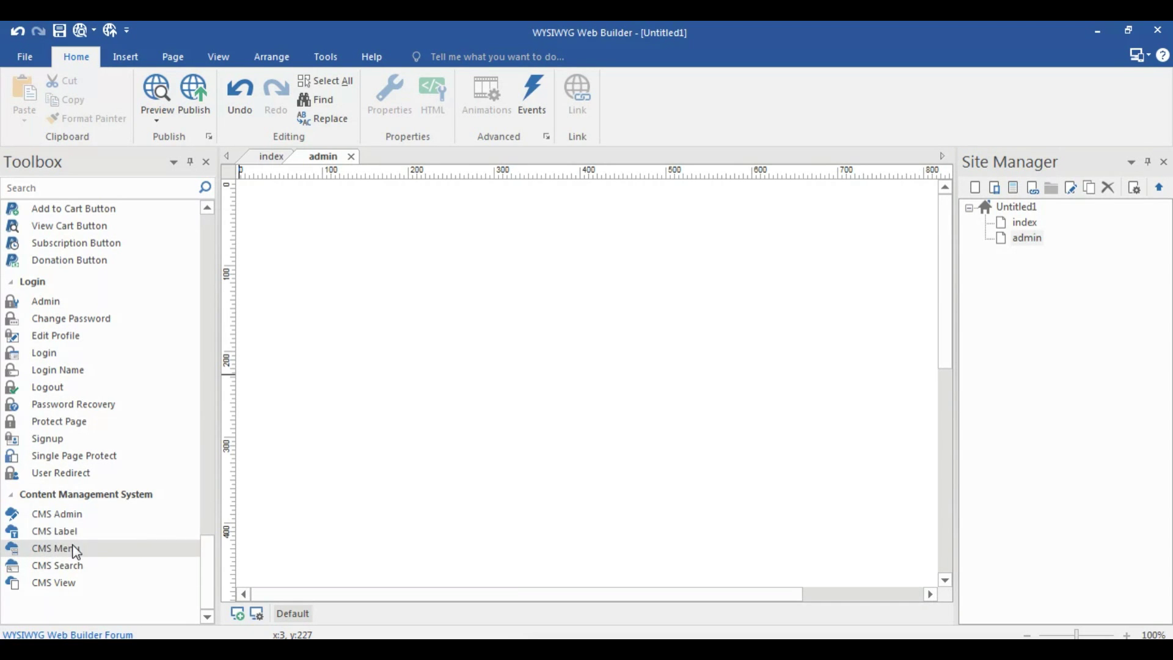
Draw a tall CMS Admin panel at the top of the admin page
left_click(68, 514)
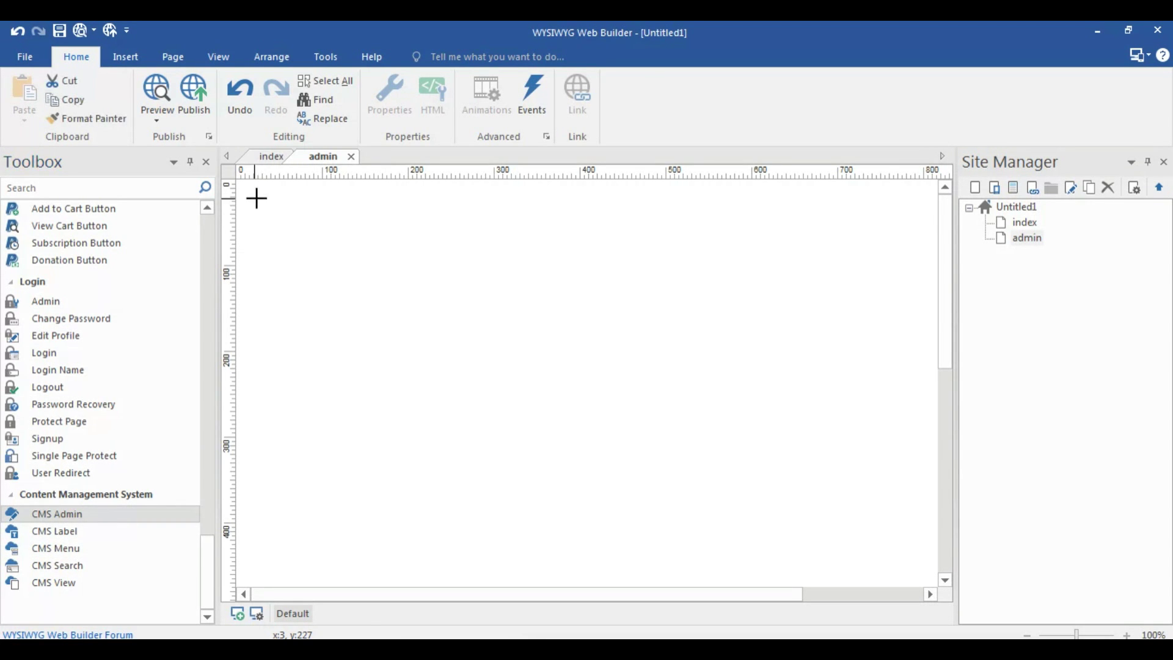
left_click_drag(257, 197, 890, 497)
left_click_drag(590, 524, 589, 569)
scroll(644, 388, "up", 5)
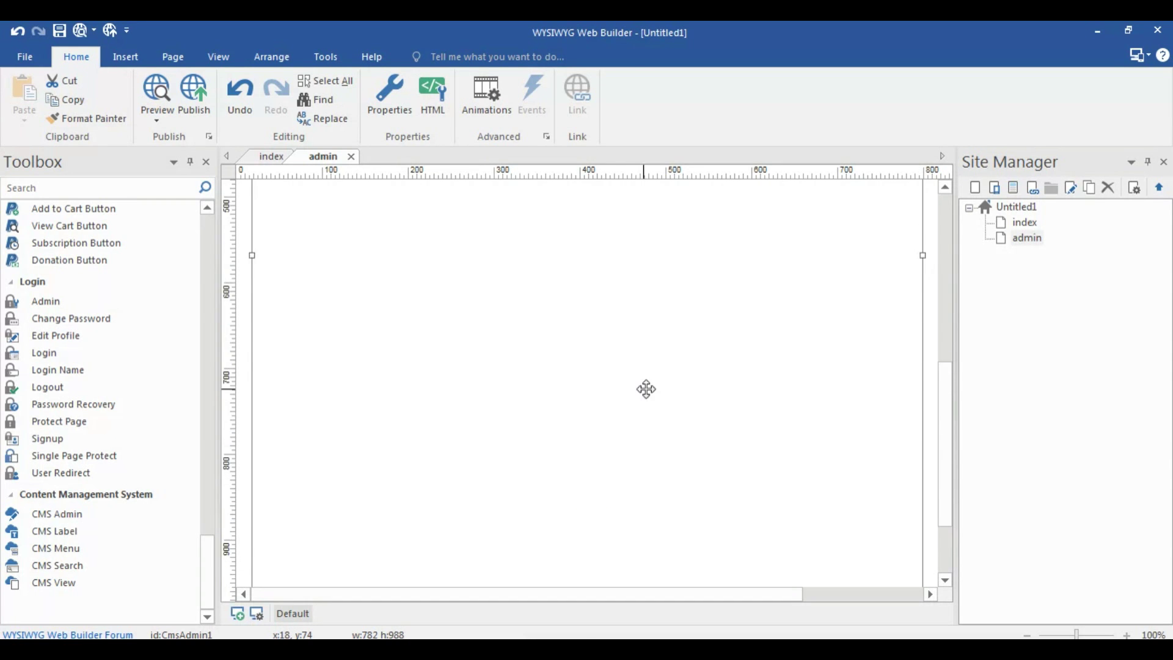
left_click_drag(598, 375, 600, 327)
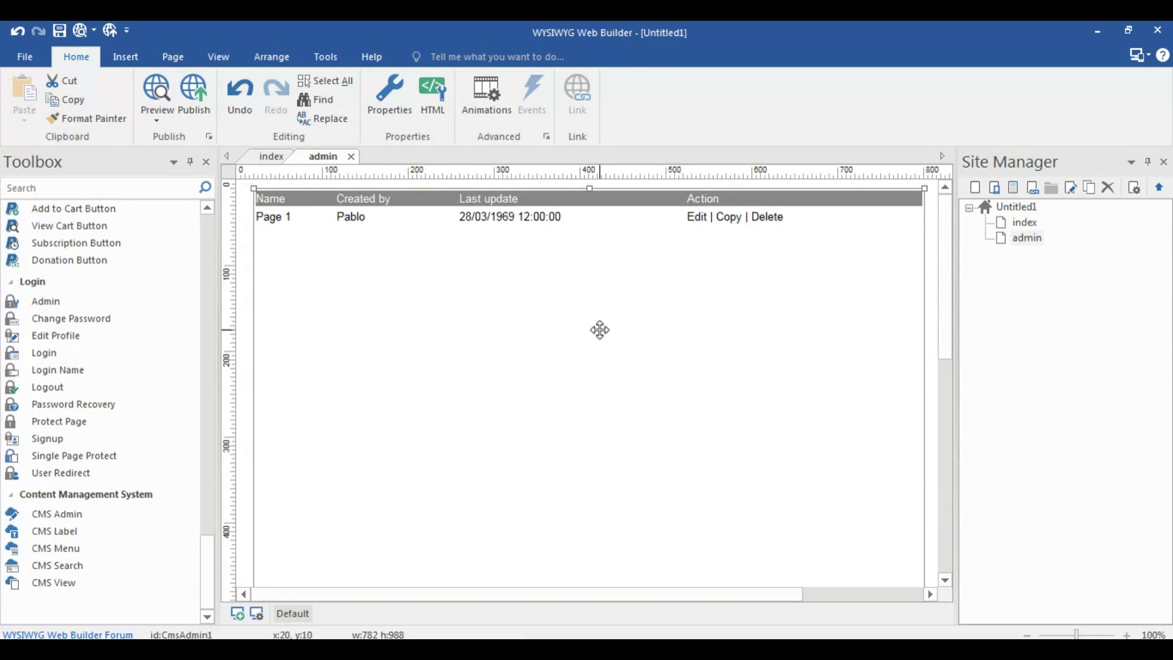
double_click(1025, 223)
scroll(955, 259, "down", 3)
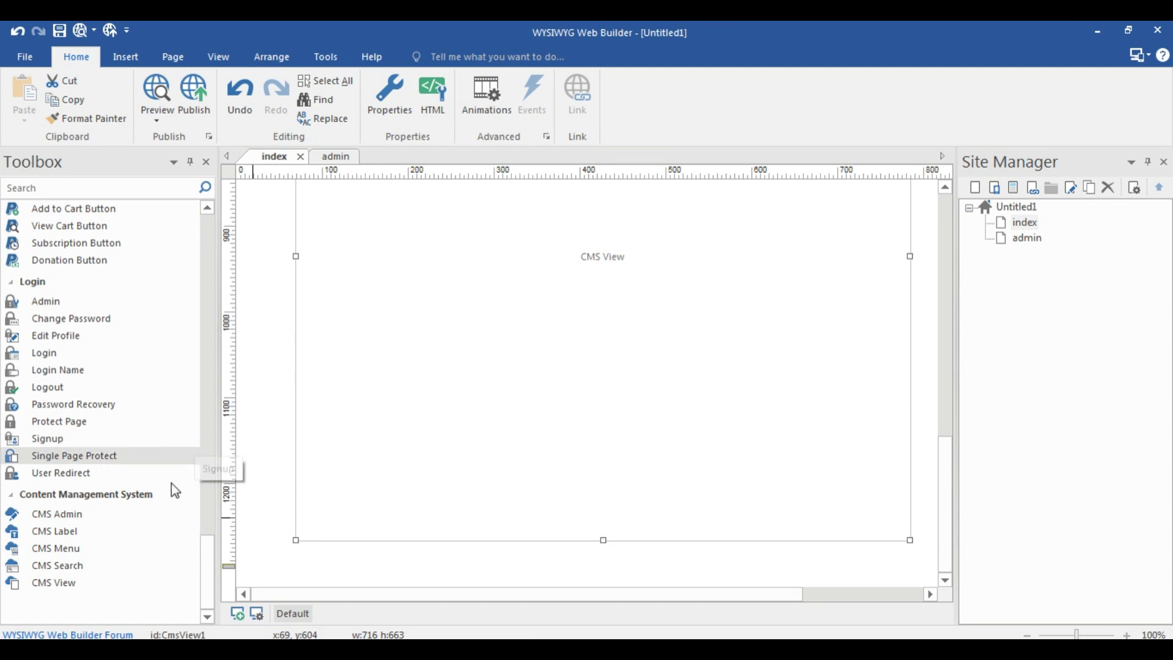
Draw a CMS label below the CMS View showing $cms_last_update_date instead of $cms_name
left_click(141, 531)
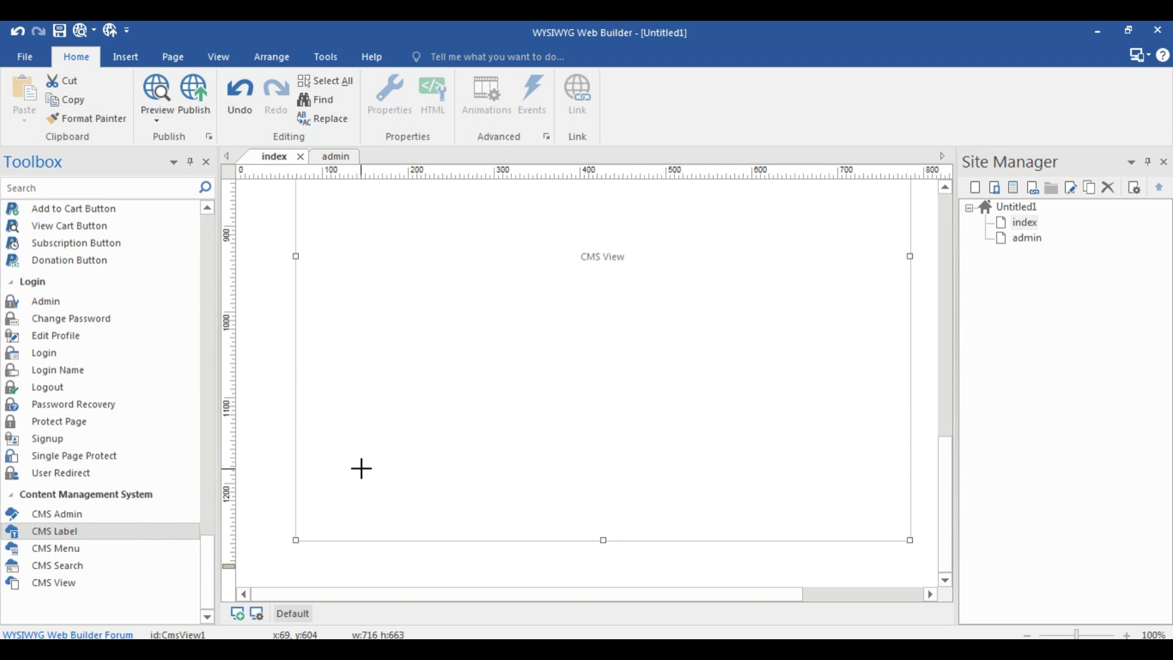
left_click_drag(298, 557, 611, 591)
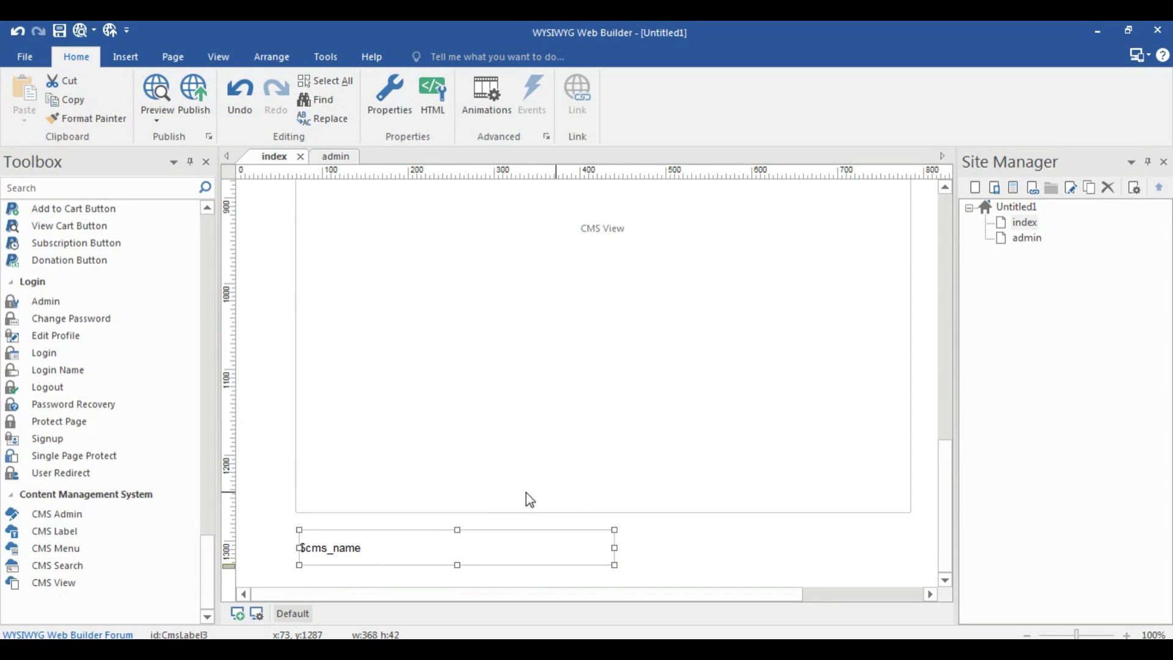
double_click(426, 551)
left_click(572, 227)
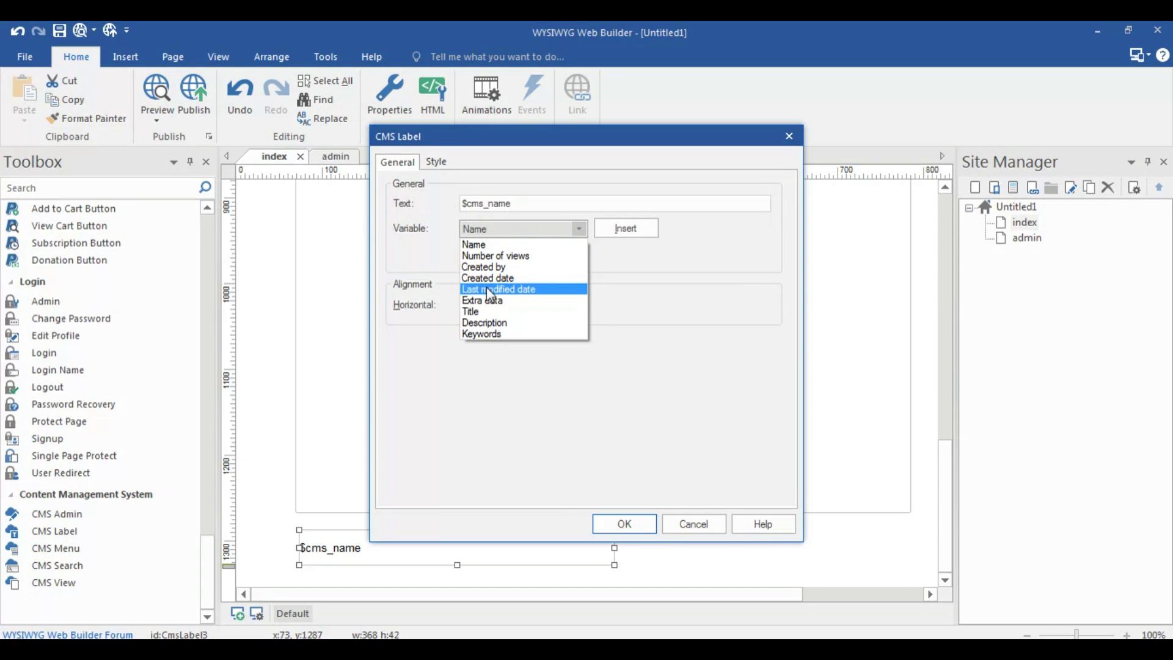
left_click(535, 290)
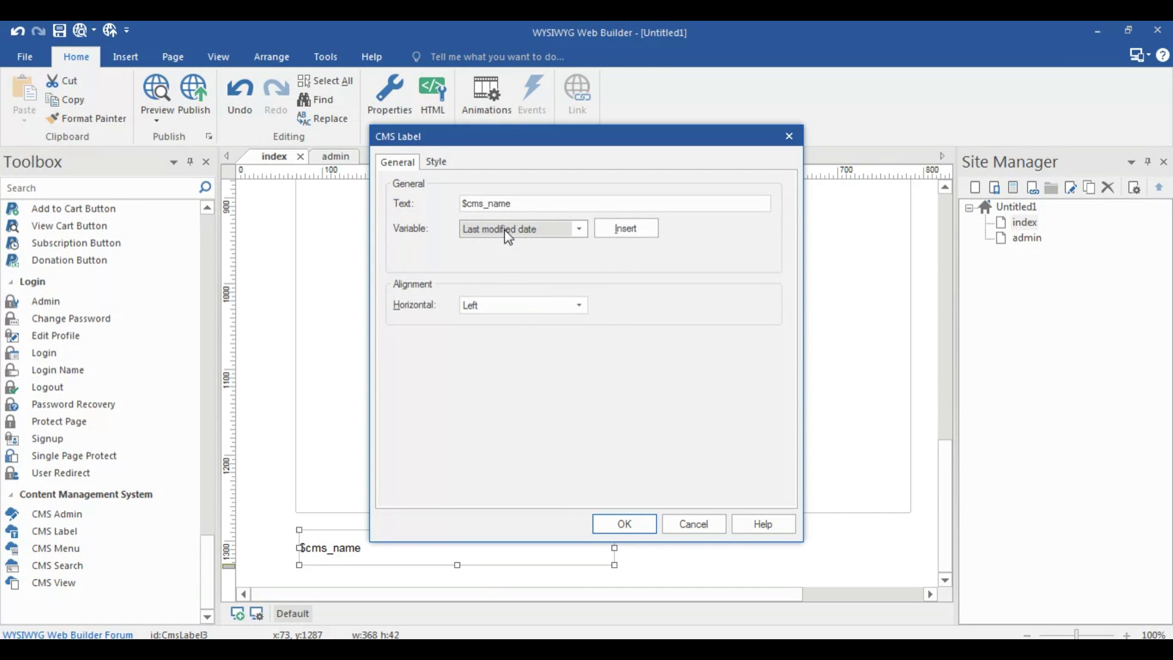
left_click(632, 233)
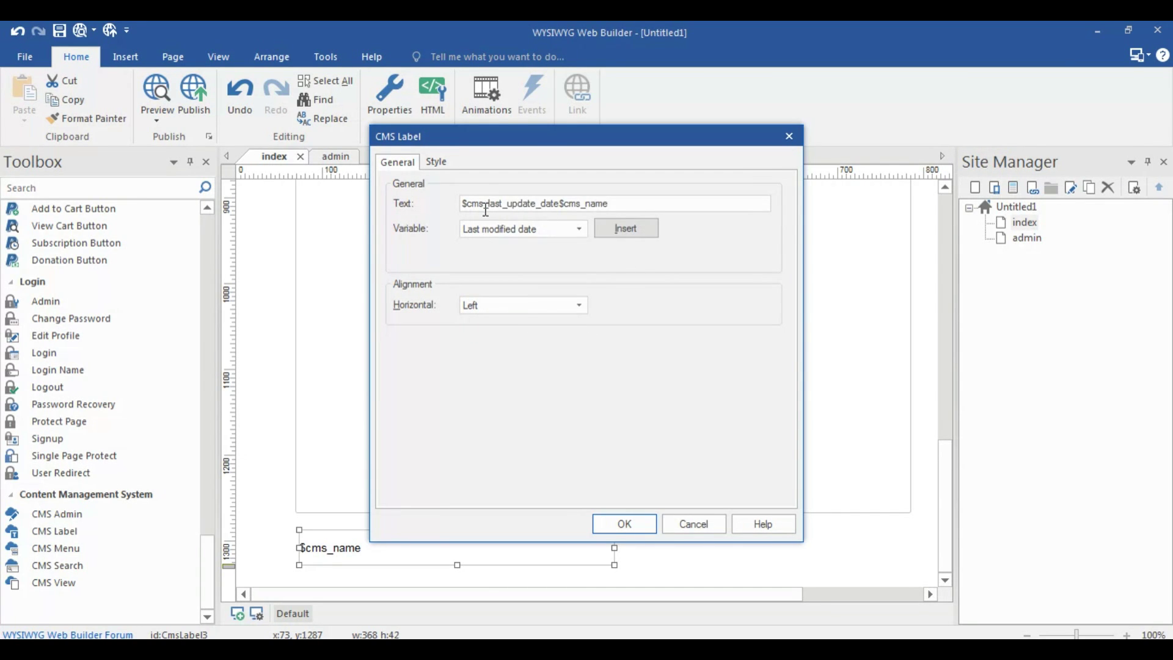
left_click(644, 206)
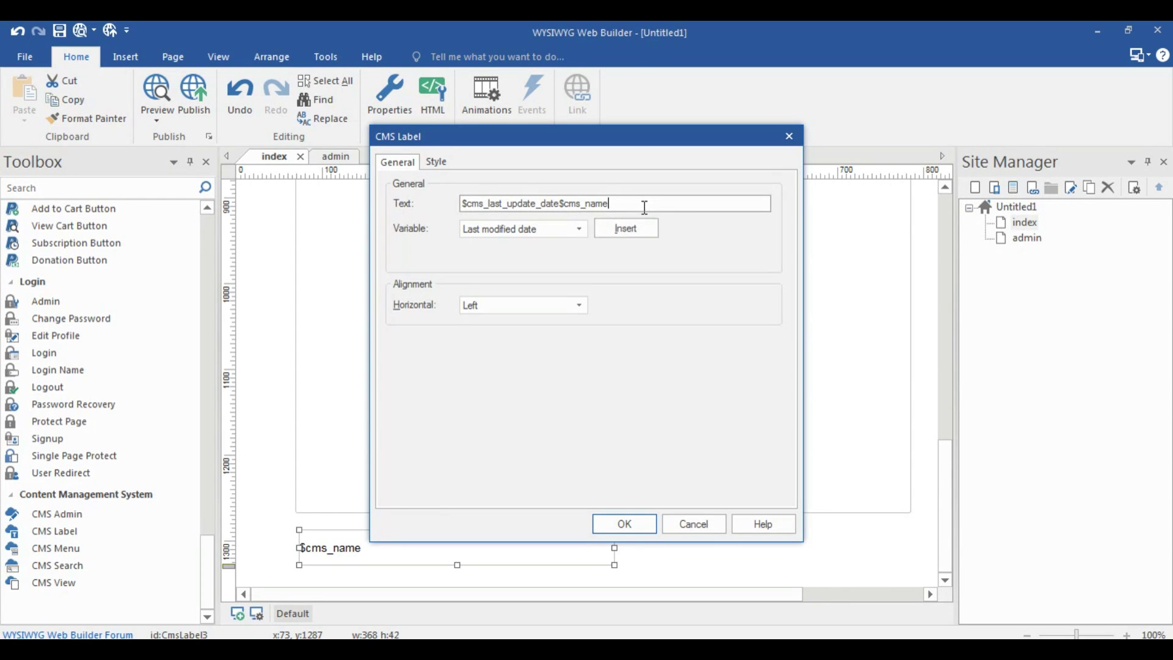
key("BackSpace")
key("BackSpace")
key("BackSpace")
key("BackSpace")
key("BackSpace")
key("BackSpace")
Colour the date label's text dark cyan and narrow the label
left_click(436, 162)
left_click(592, 478)
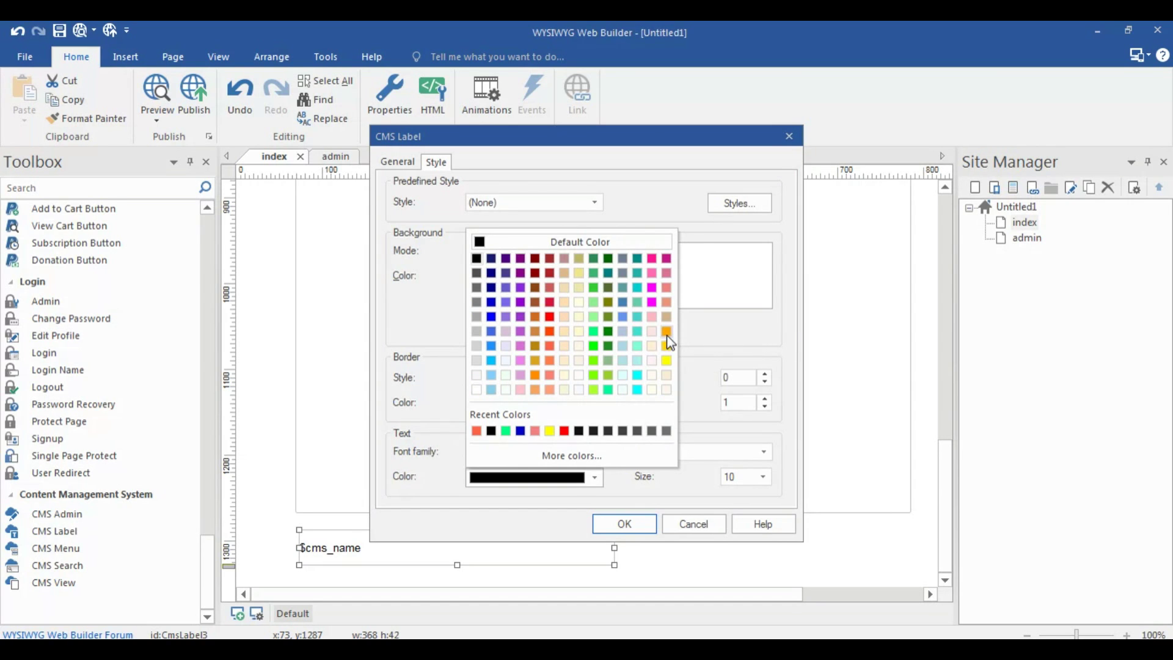
left_click(639, 259)
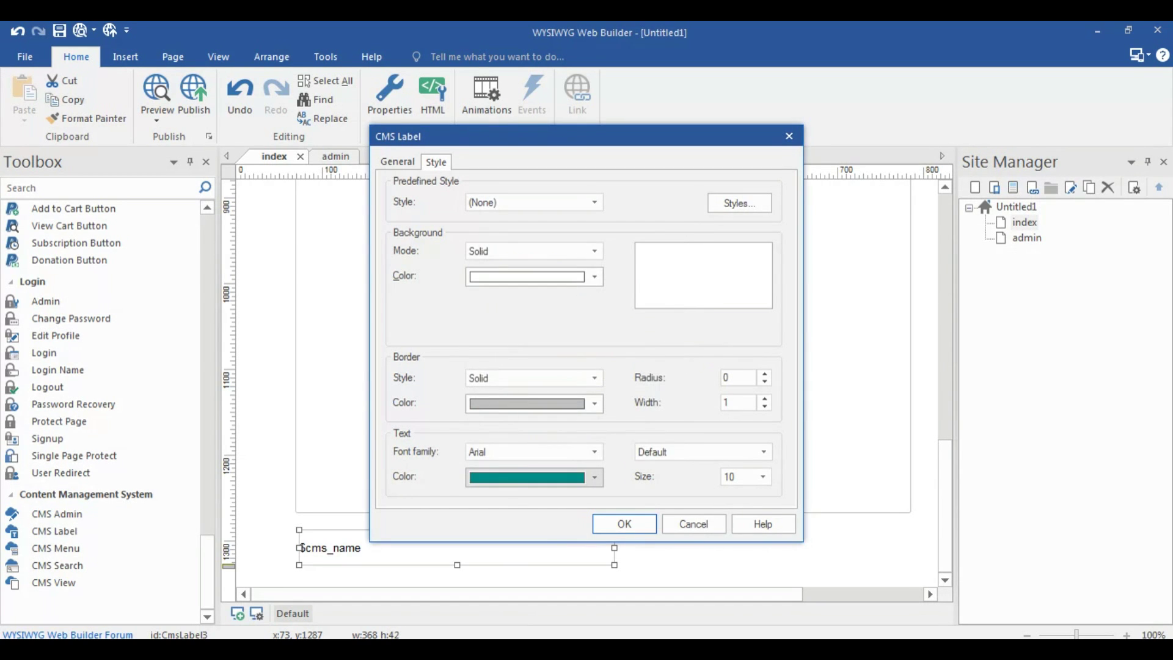
left_click(639, 520)
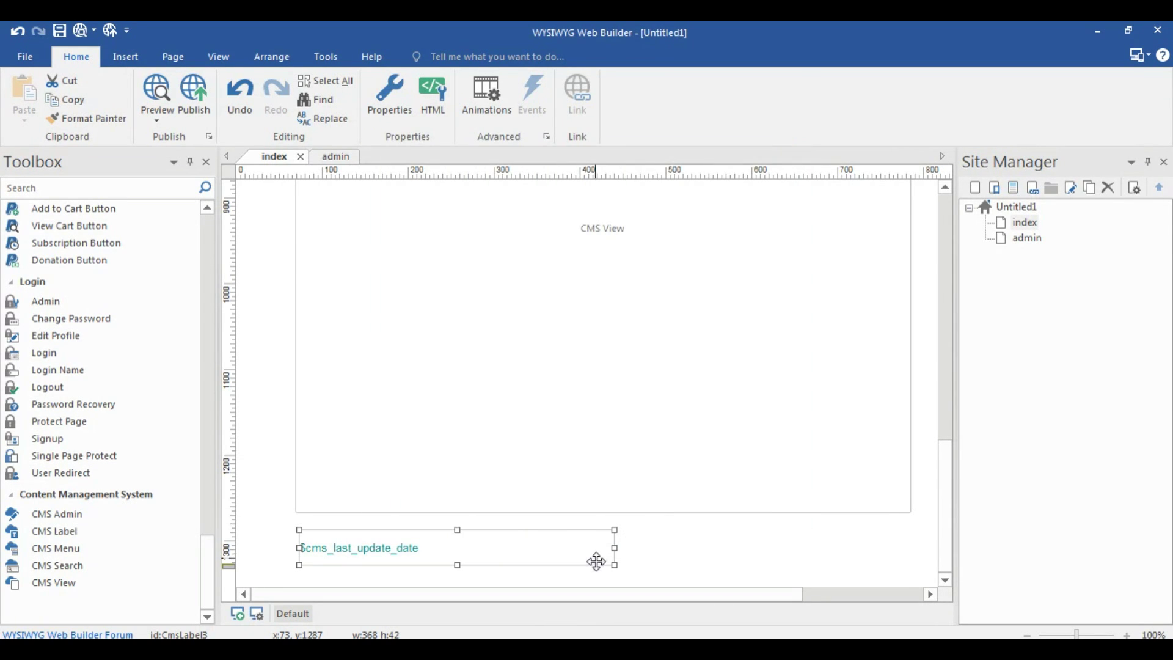
left_click_drag(614, 547, 565, 553)
Draw a new CMS label right of the date label, aligned and widened
left_click(46, 531)
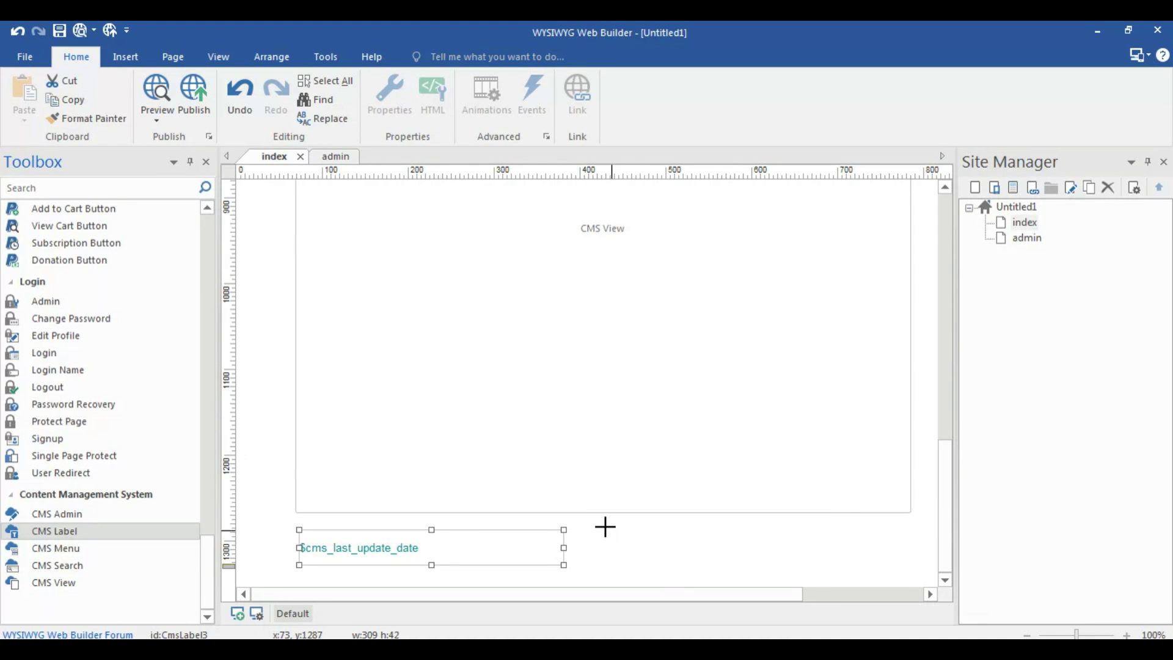
left_click_drag(603, 527, 847, 561)
left_click_drag(676, 541, 675, 547)
left_click_drag(847, 546, 899, 547)
Change the new label's text from $cms_name to the $cms_created_by variable
double_click(841, 546)
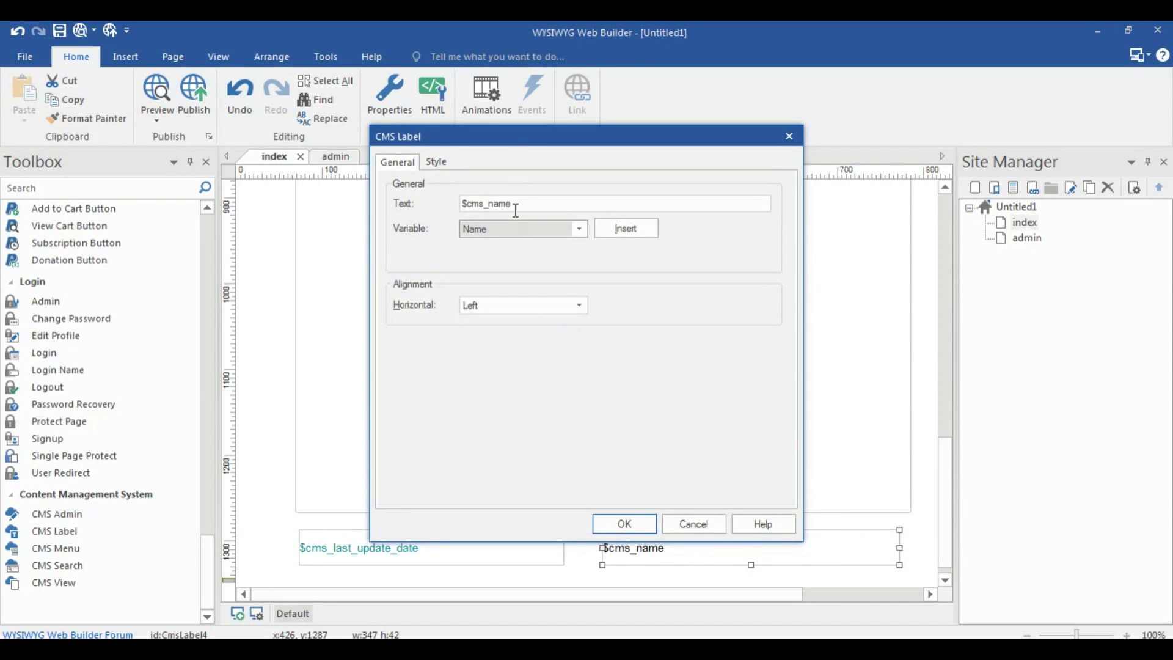
left_click(526, 228)
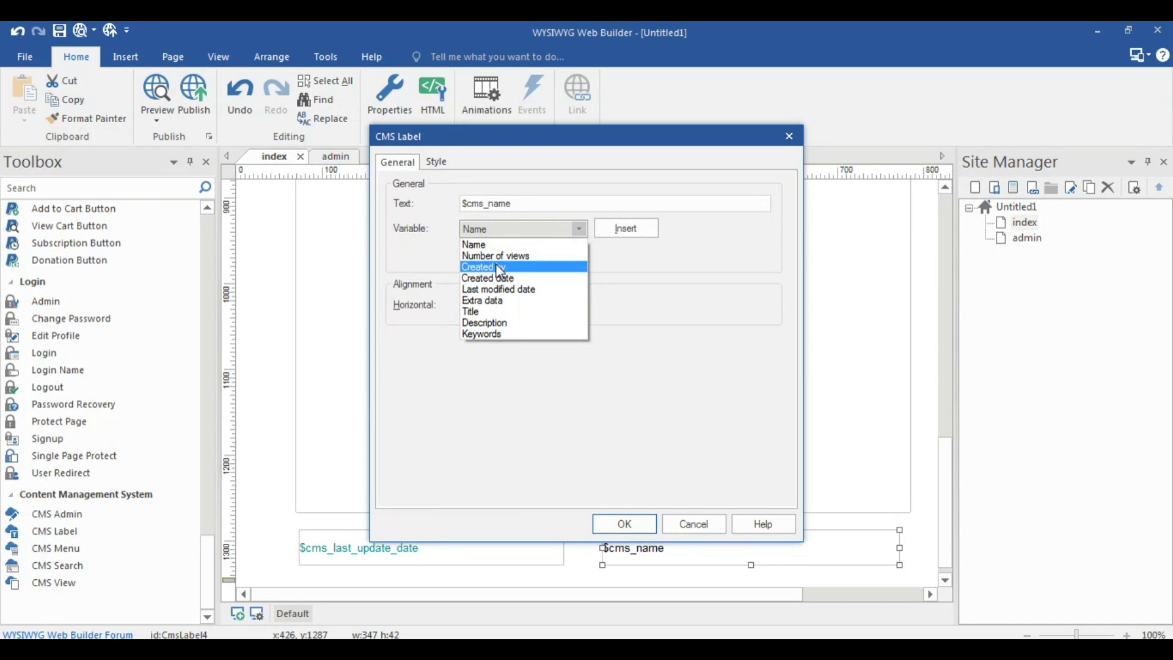
left_click(495, 265)
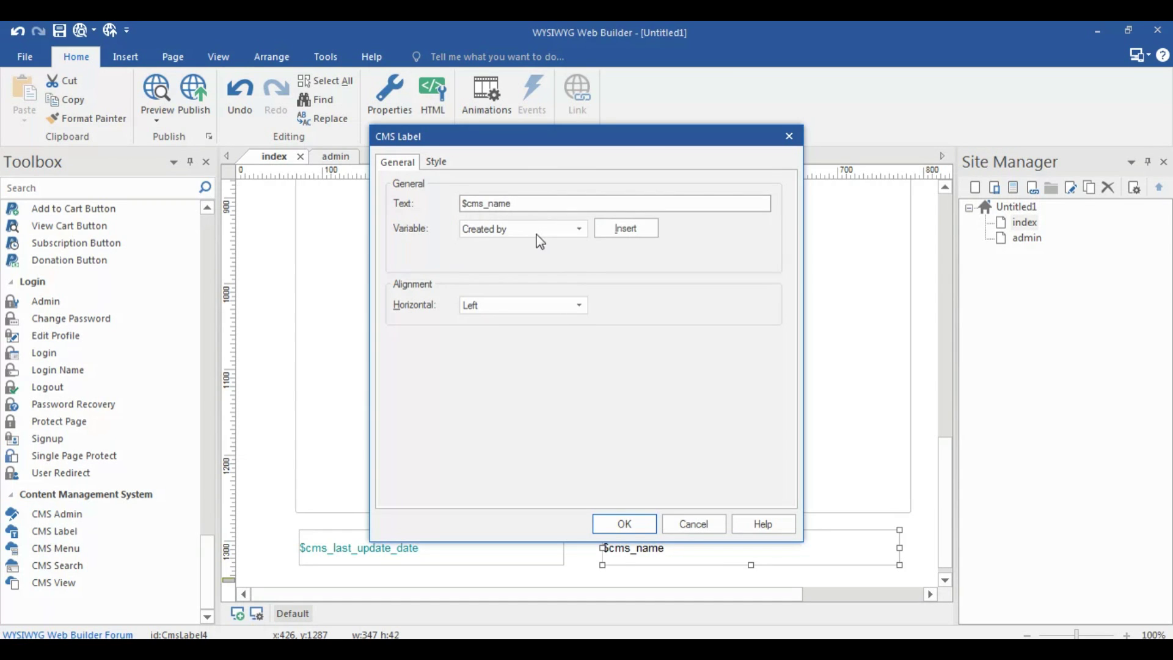
left_click(640, 227)
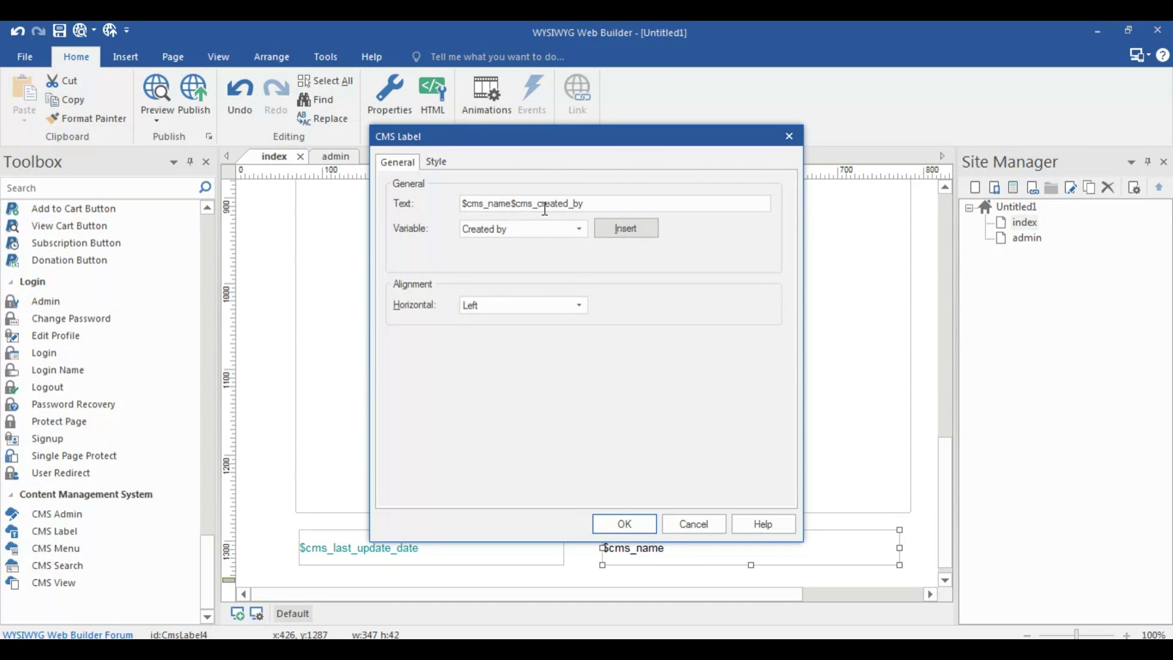
left_click(510, 209)
key("BackSpace")
key("BackSpace")
key("BackSpace")
key("BackSpace")
key("BackSpace")
key("BackSpace")
key("BackSpace")
key("BackSpace")
key("BackSpace")
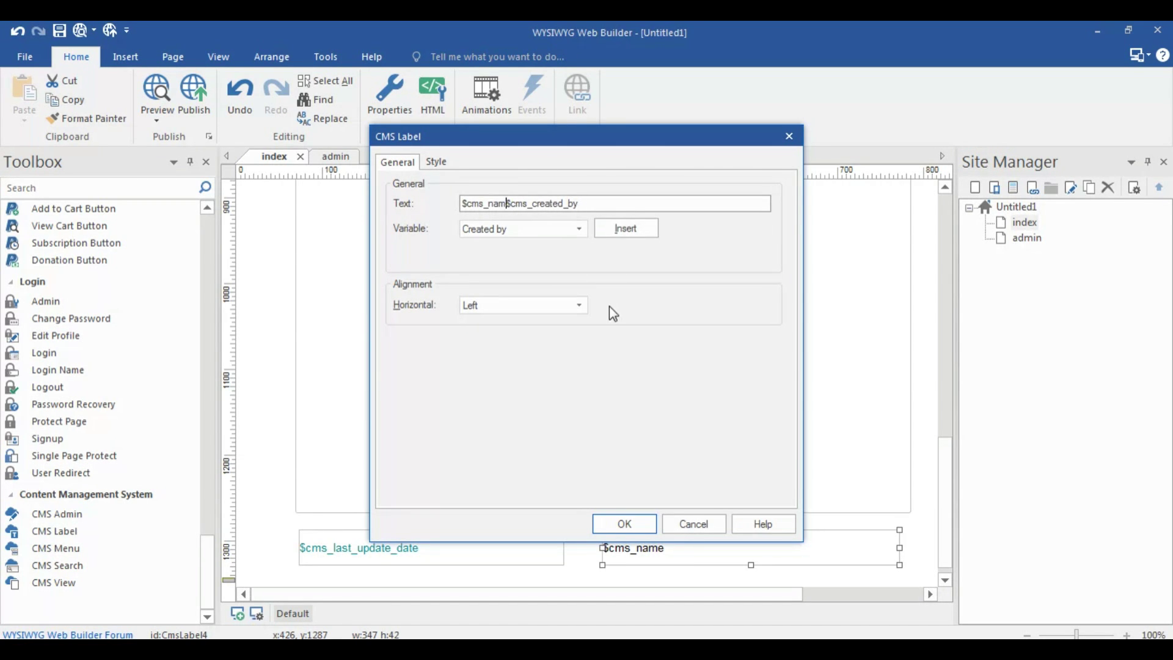
left_click(625, 523)
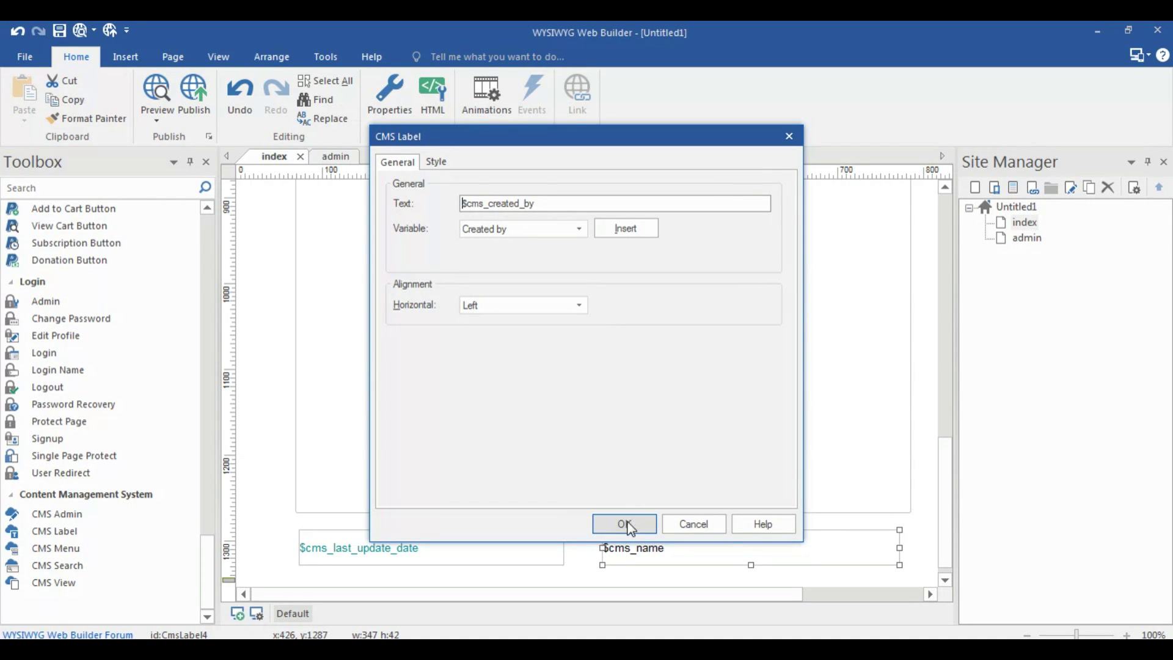
left_click(625, 523)
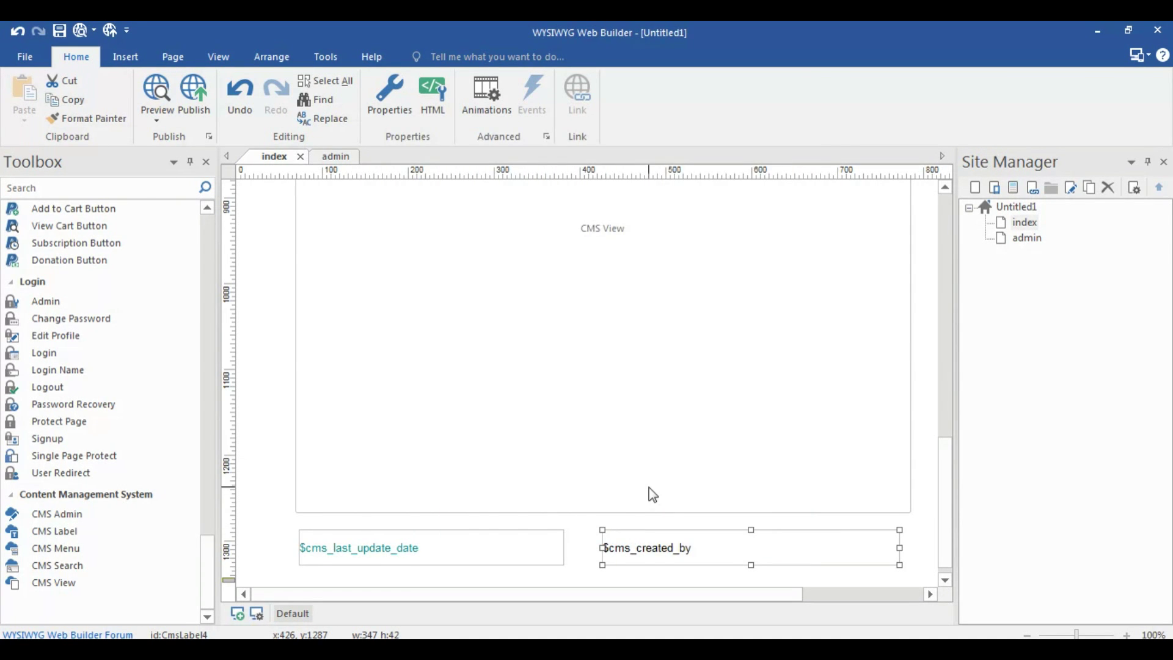
Recheck the Created by label's settings and review the page layout
double_click(648, 547)
key("Escape")
scroll(783, 462, "up", 5)
scroll(782, 463, "up", 4)
scroll(794, 489, "down", 8)
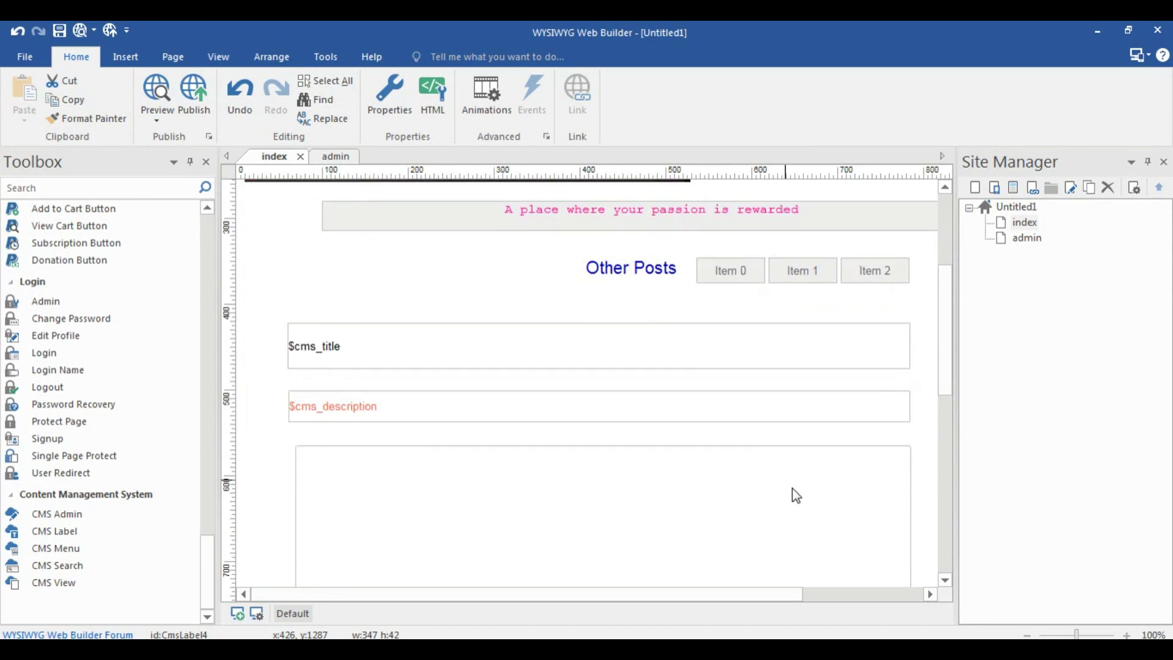
scroll(810, 486, "down", 3)
mouse_move(208, 571)
left_mouse_down()
mouse_move(208, 297)
mouse_move(202, 338)
left_mouse_up()
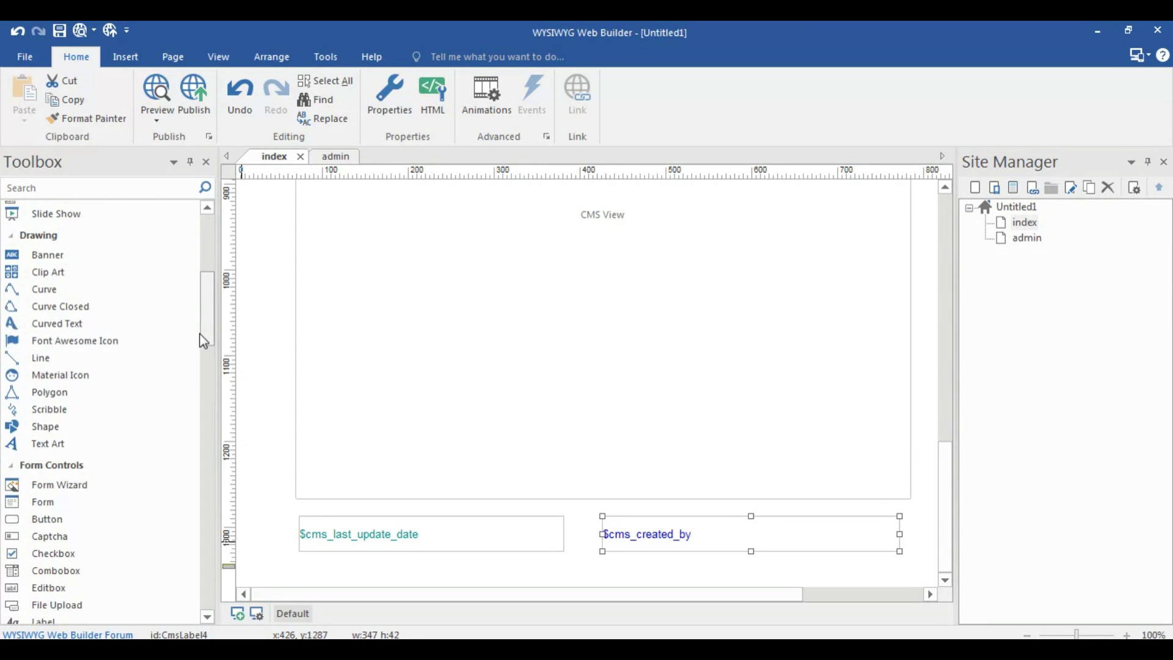
Draw a shape below the CMS labels and enter the 'by' author credit text
left_click(66, 433)
scroll(763, 570, "down", 3)
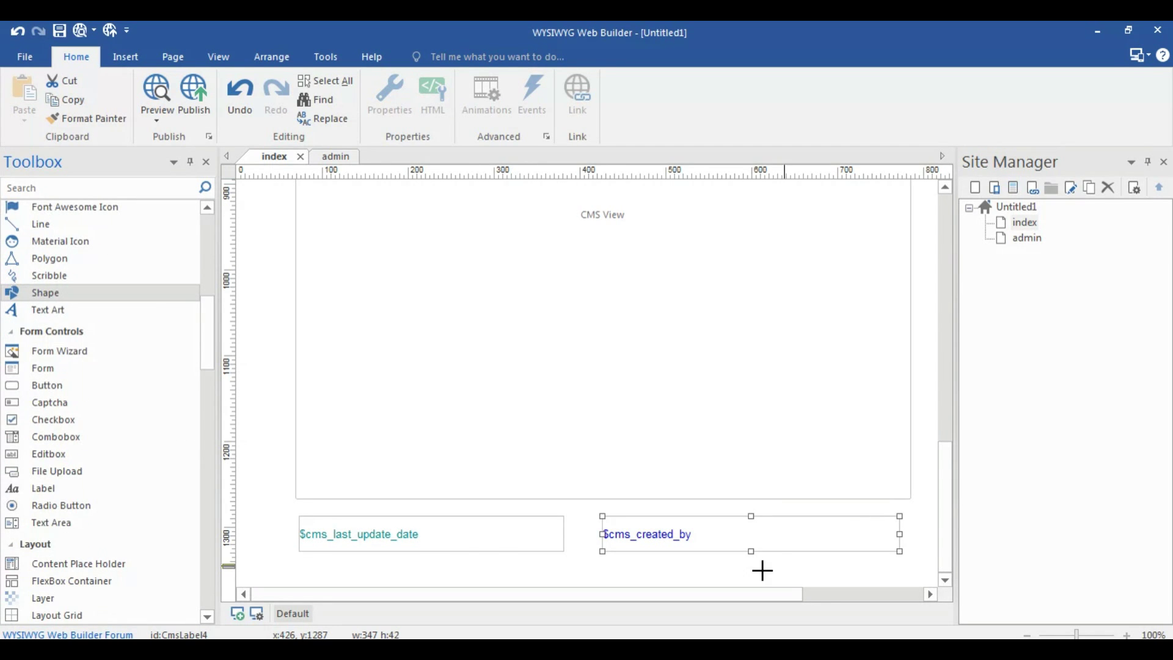
left_click_drag(313, 563, 348, 579)
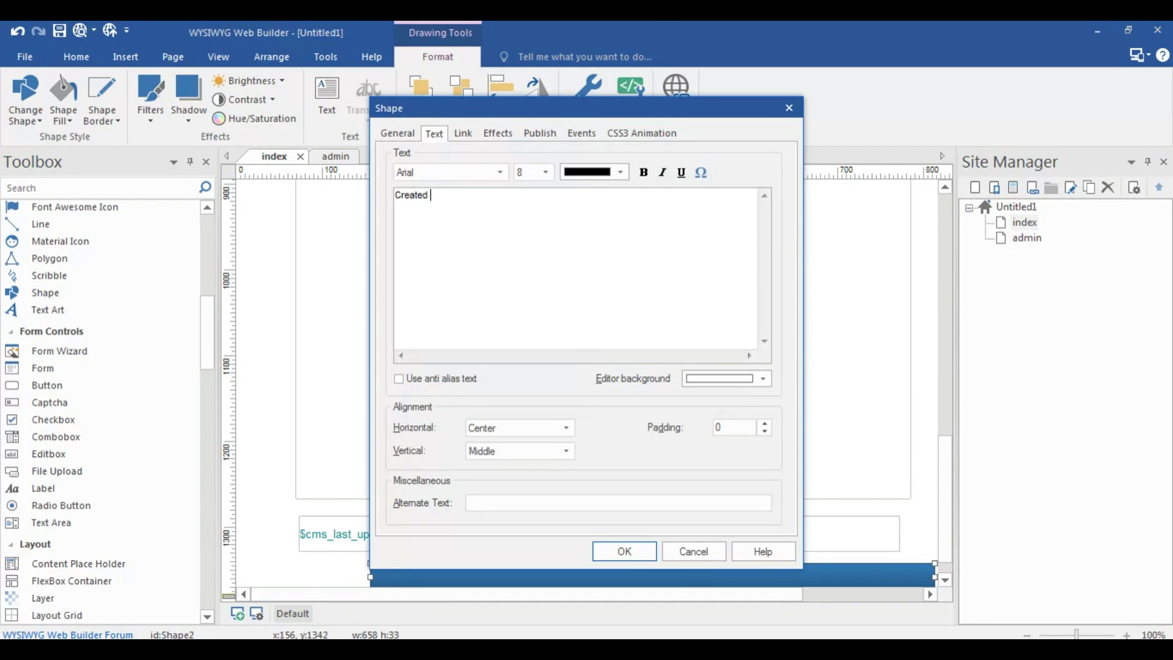
type("by Saloni Bansal")
key("ctrl+a")
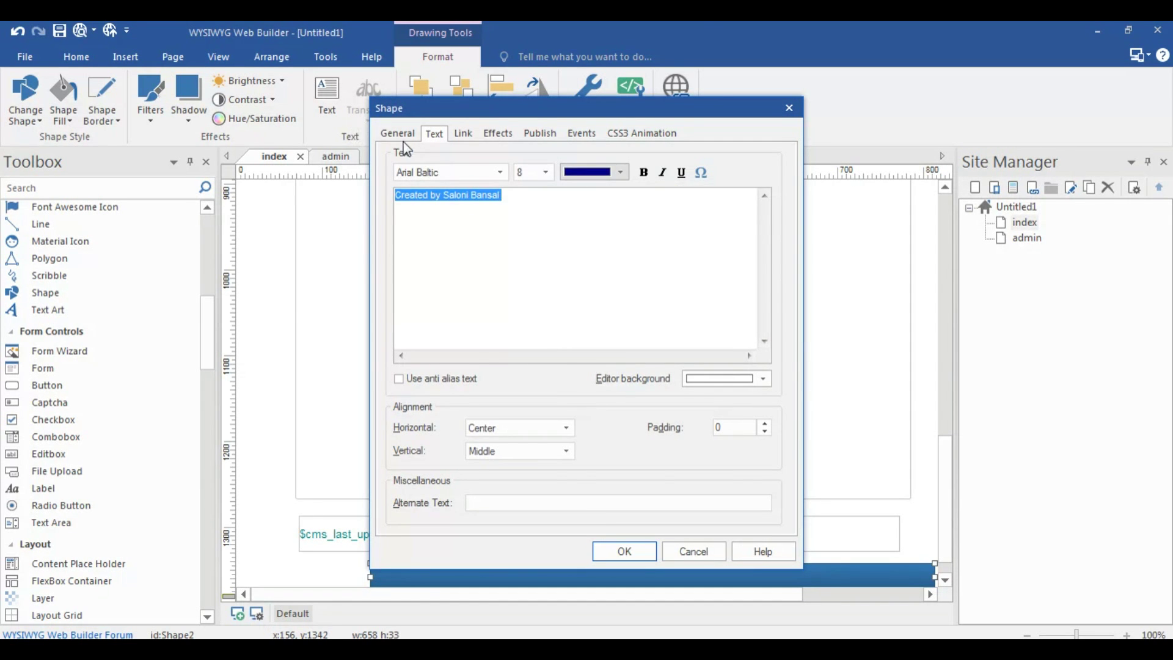
Give the shape a gradient background from lavender-pink to light lavender
left_click(400, 134)
left_click(558, 299)
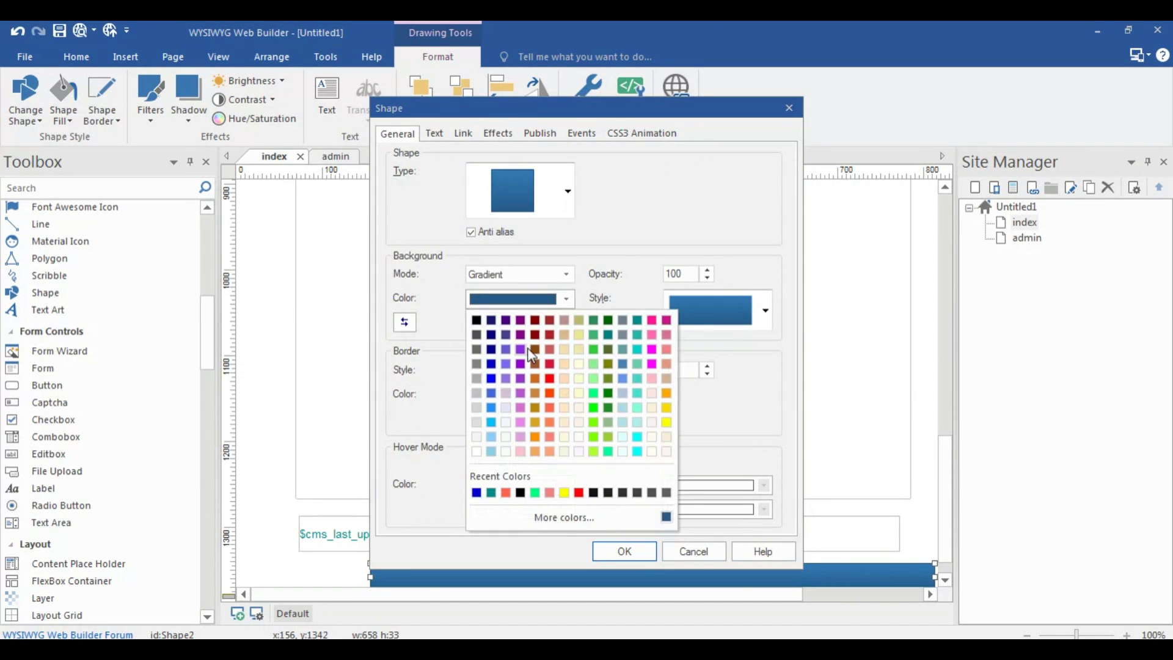
left_click(508, 394)
left_click(515, 321)
left_click(509, 429)
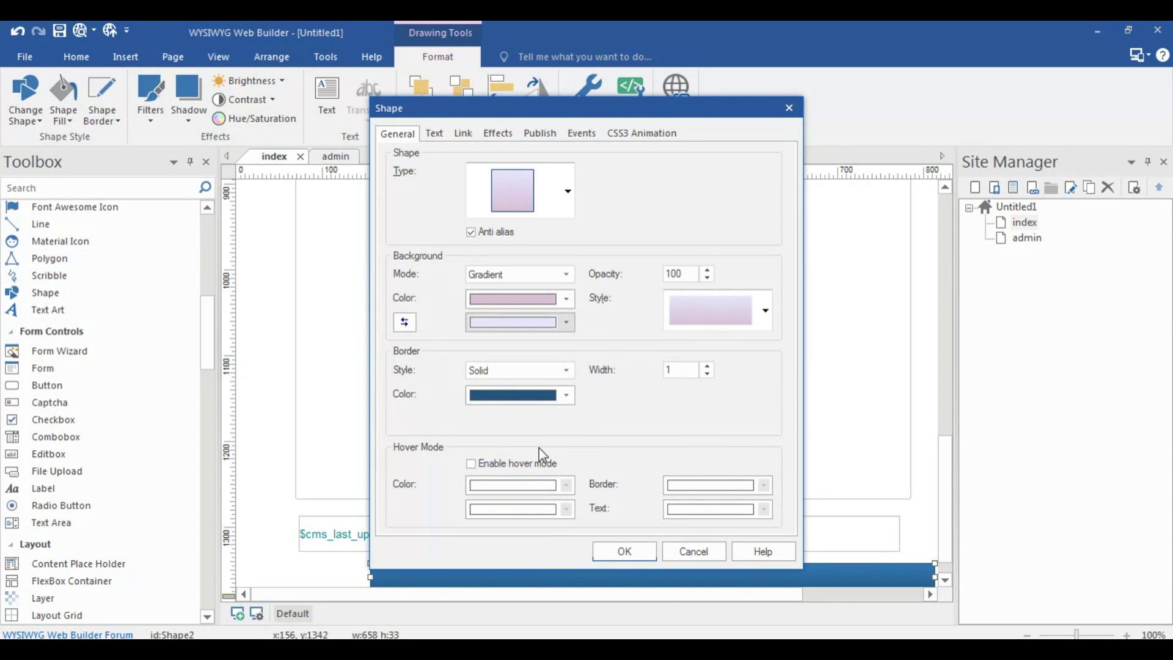
left_click(626, 554)
Recheck the credit bar's text formatting and review the footer on the page
scroll(703, 507, "down", 1)
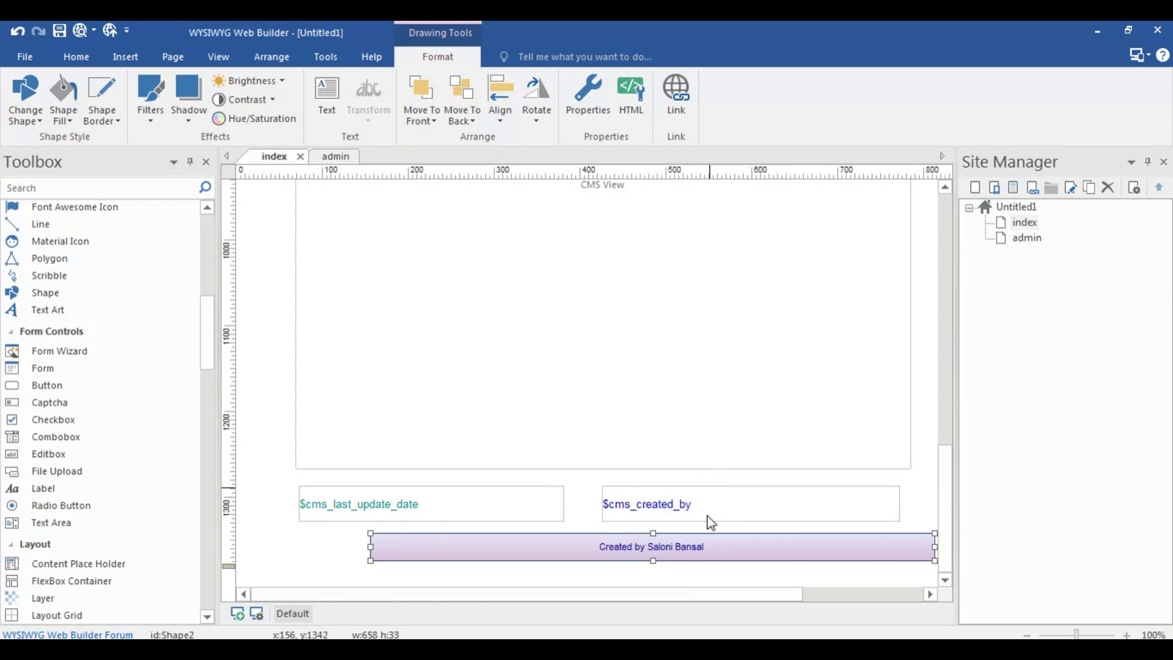
double_click(682, 547)
left_click(435, 133)
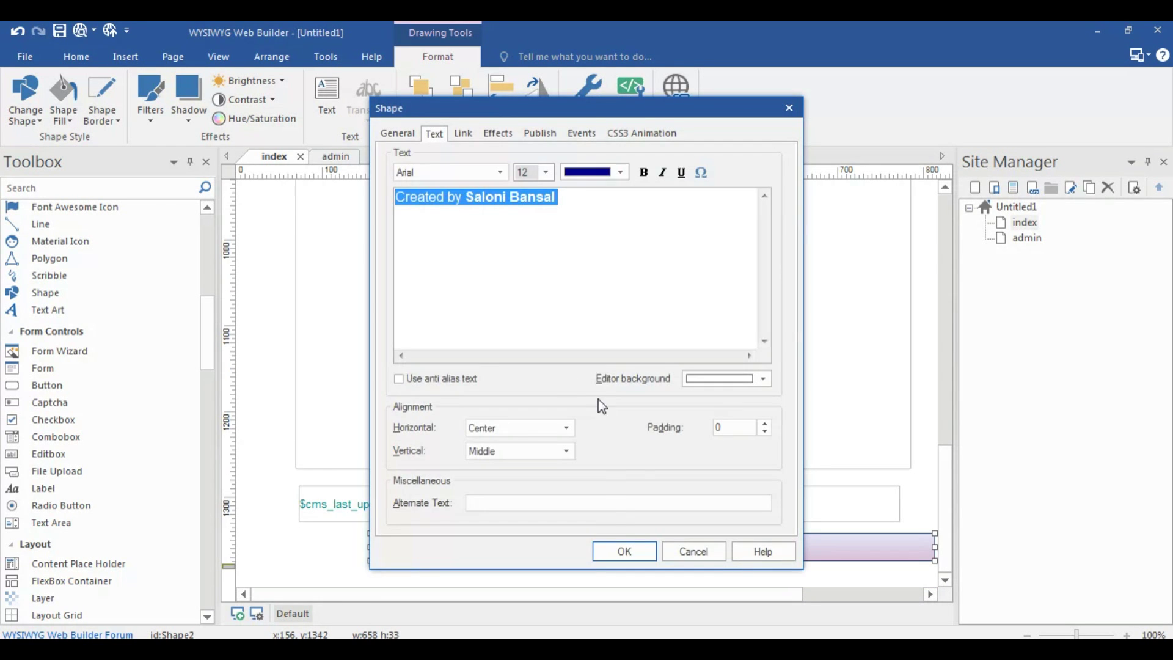
left_click(624, 552)
scroll(767, 498, "up", 2)
scroll(767, 497, "down", 2)
scroll(765, 475, "up", 20)
scroll(778, 398, "down", 10)
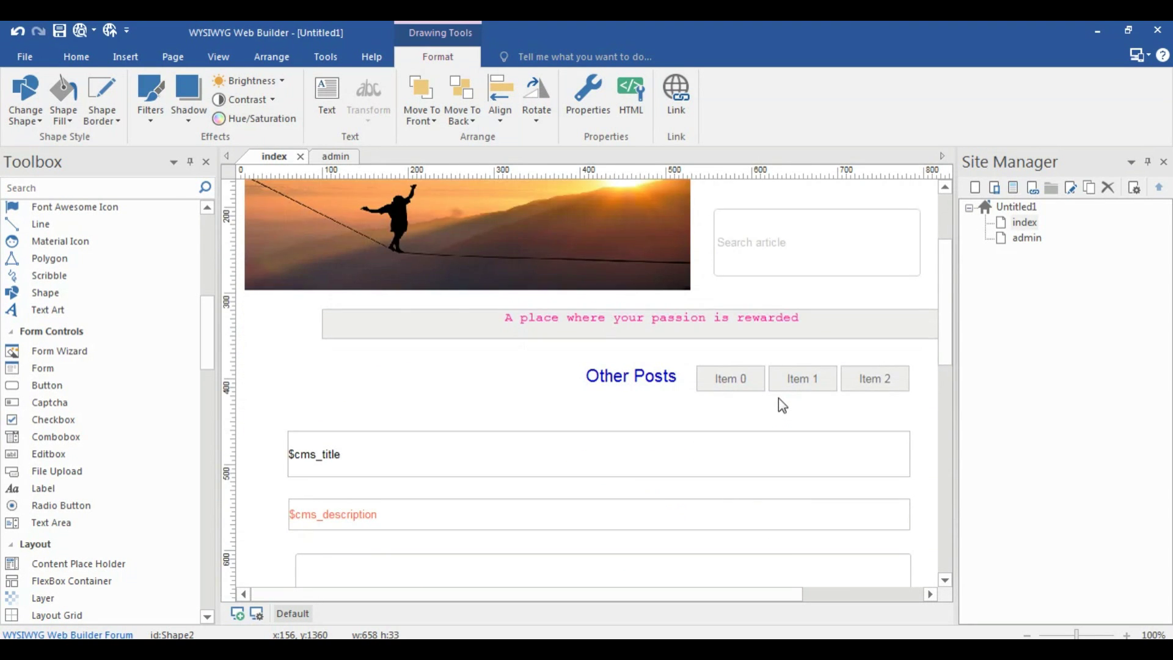
scroll(781, 403, "up", 10)
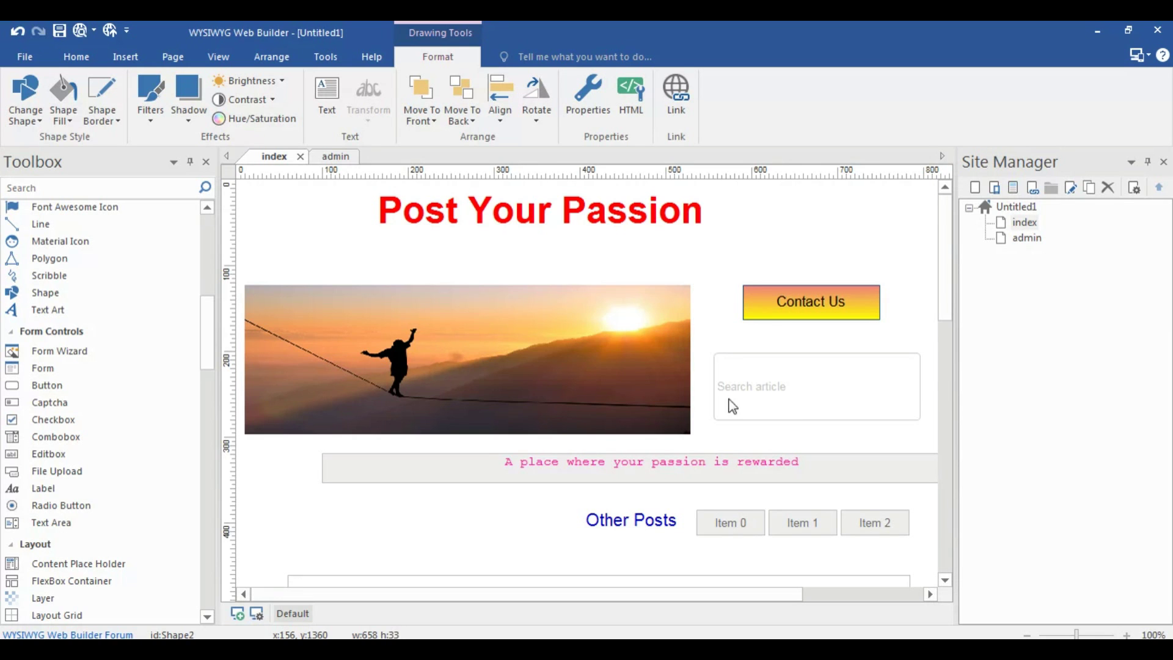
Search 'wamp' in the Start menu and launch WampServer
key("super")
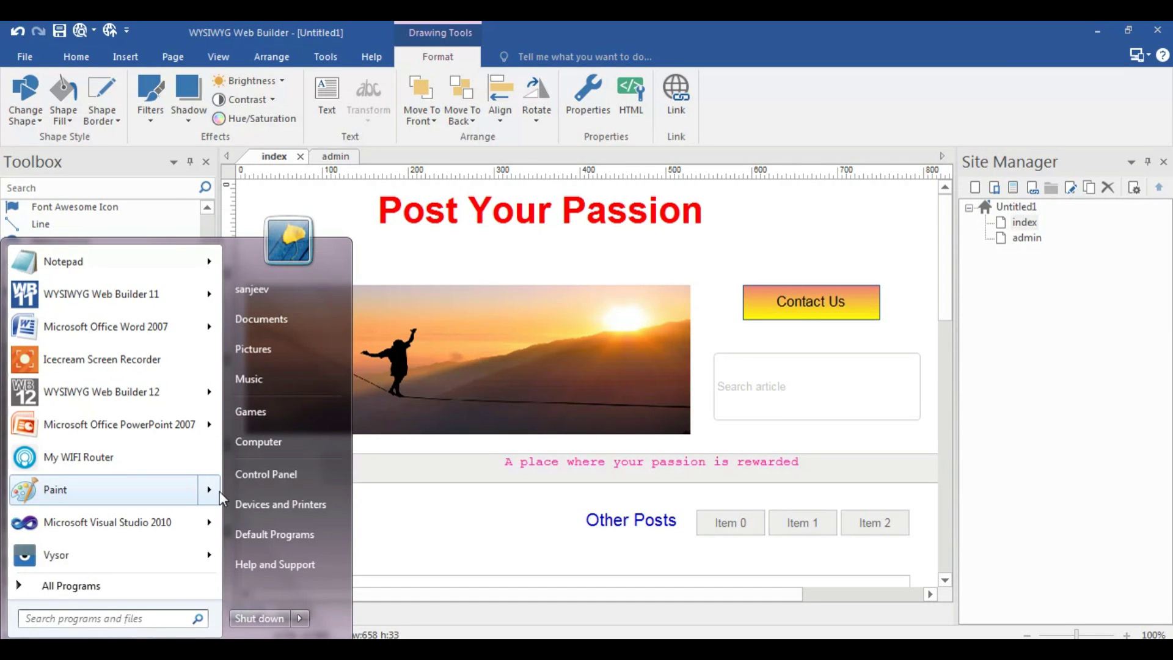
type("wamp")
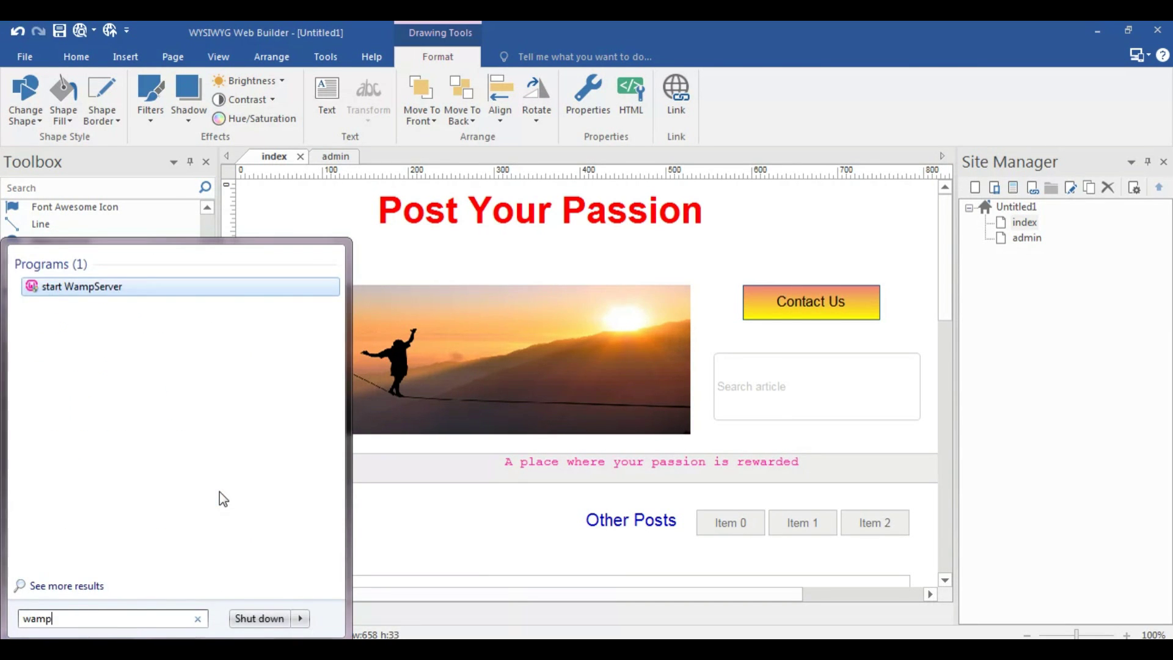
key("Return")
scroll(949, 385, "down", 5)
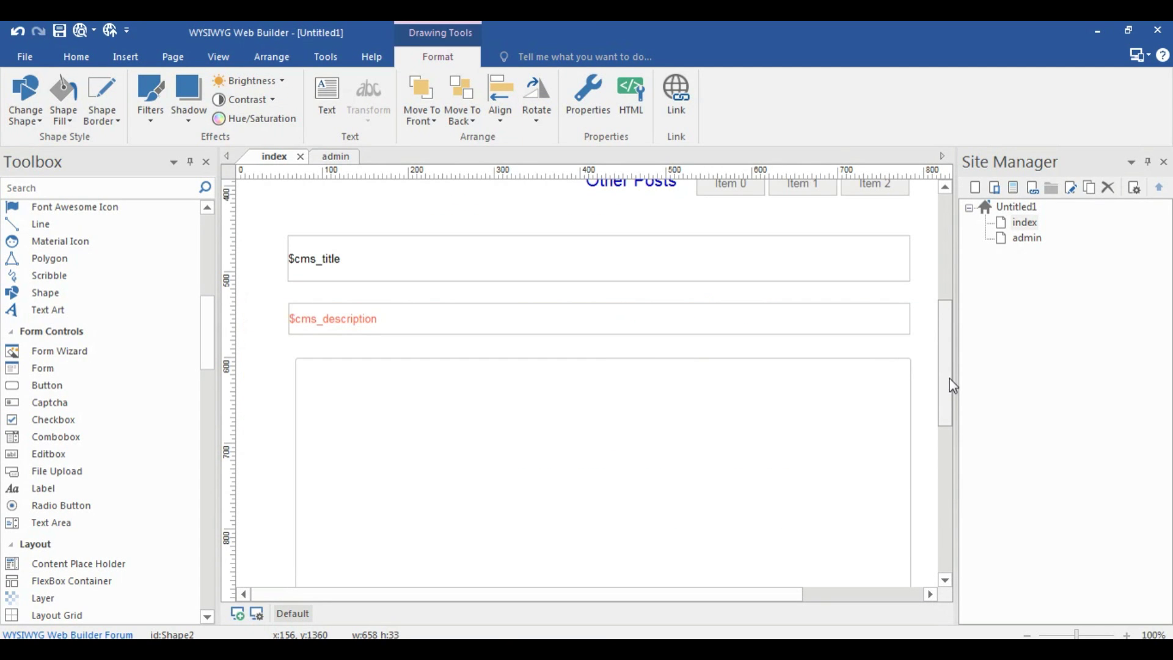
scroll(949, 384, "down", 4)
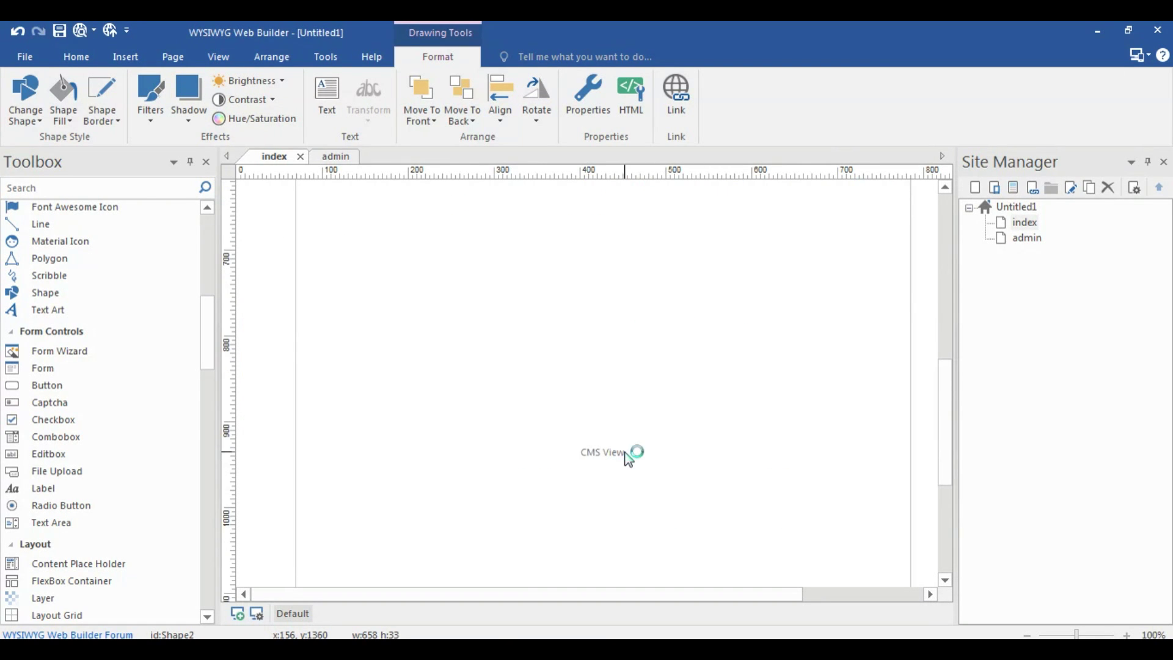
Set the CMS View's MySQL server to localhost, database cmsdemo, plus the database username and password
double_click(686, 370)
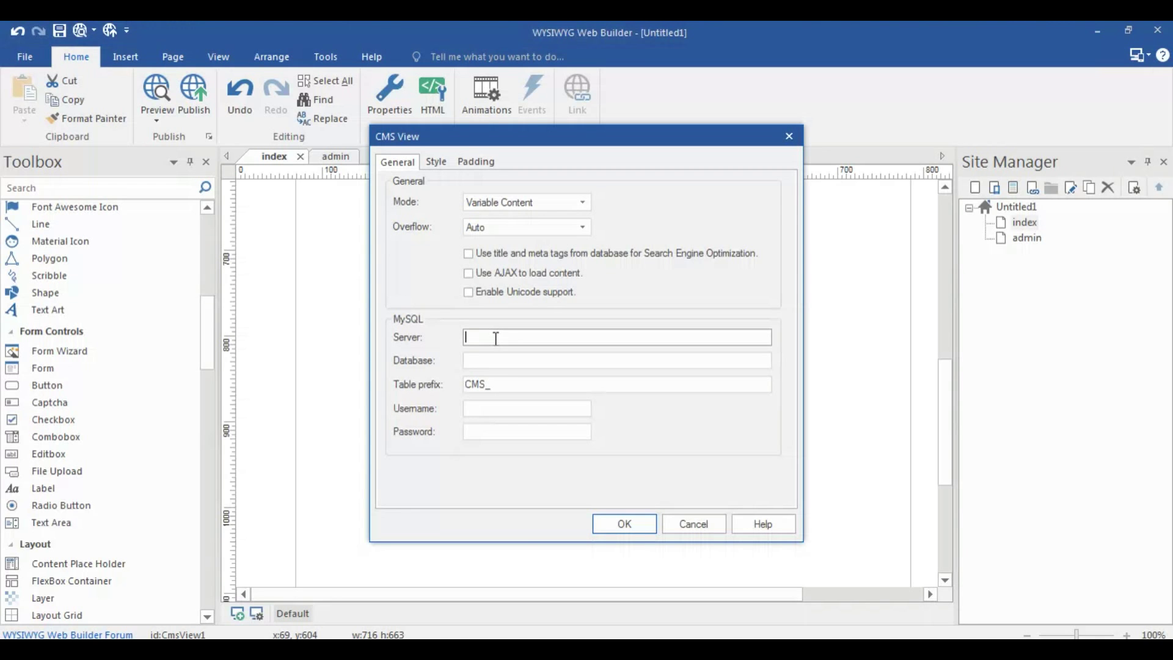
type("locals")
key("BackSpace")
type("host")
left_click(496, 360)
type("cmsdemo")
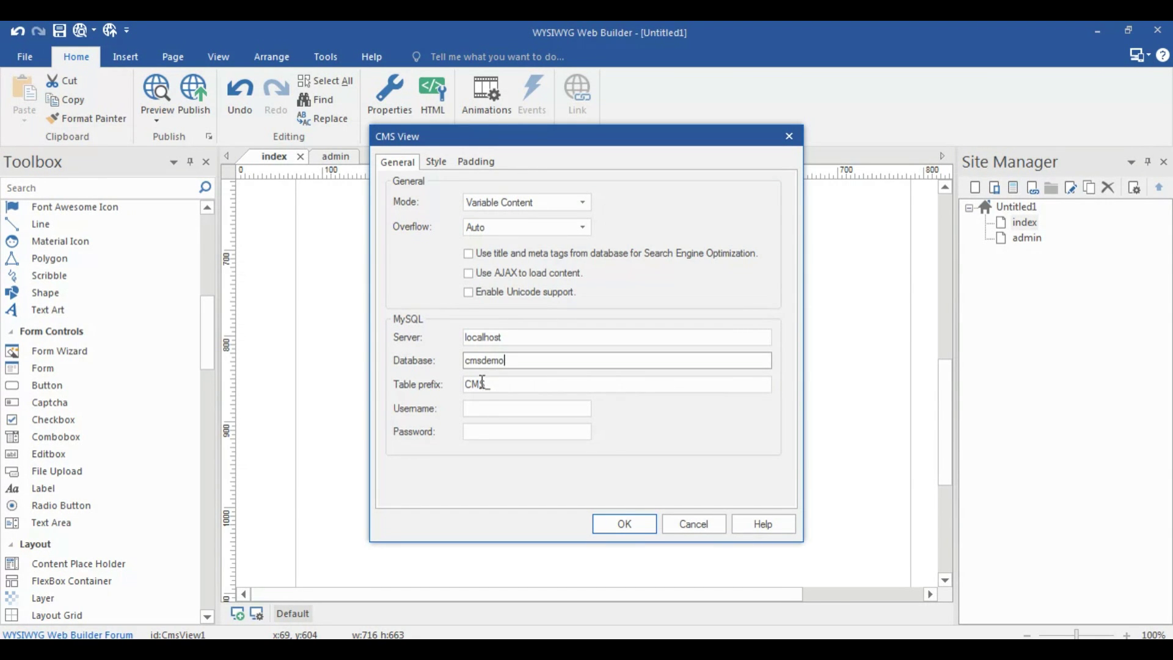
left_click(482, 410)
type("cmsdemo")
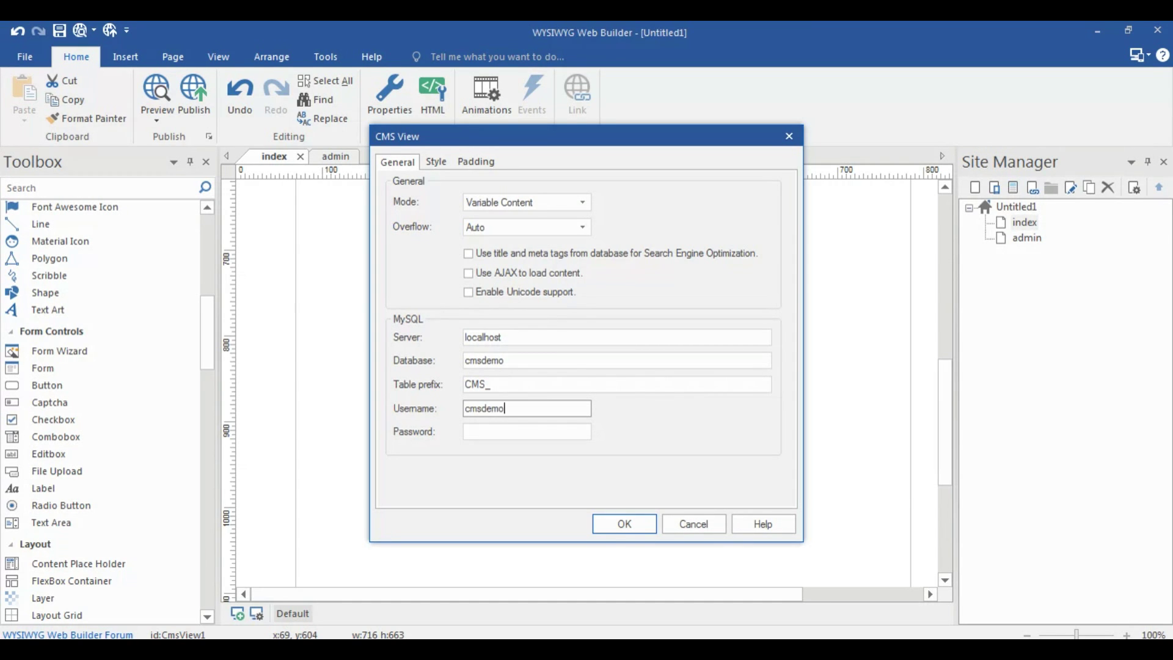
left_click(492, 431)
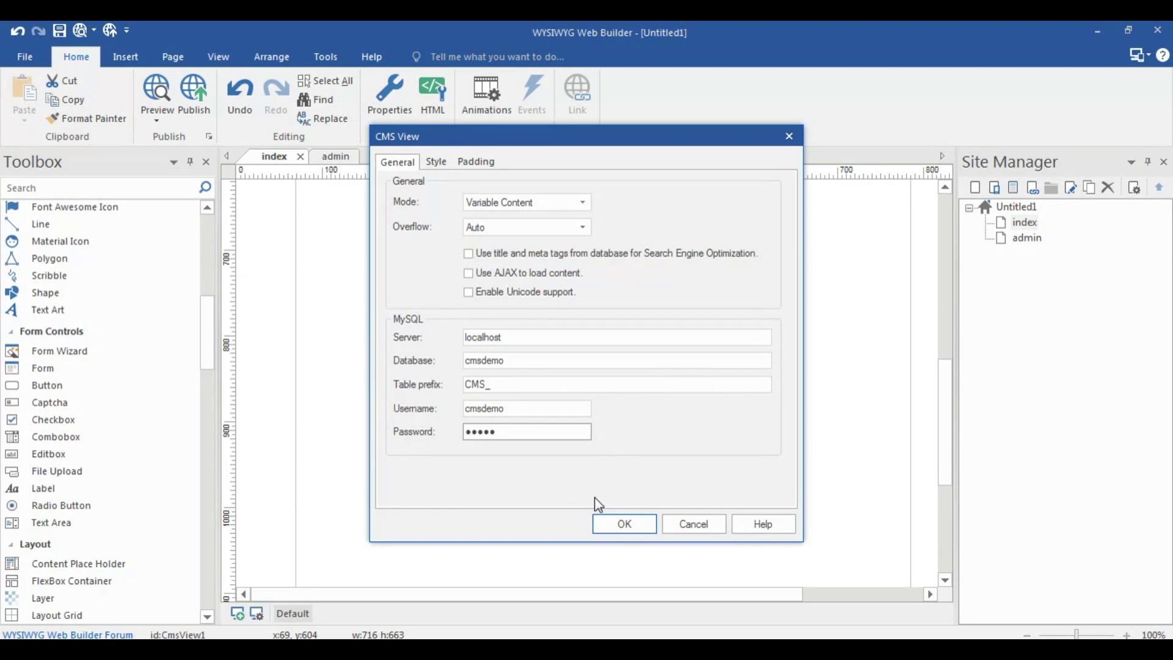
left_click(617, 522)
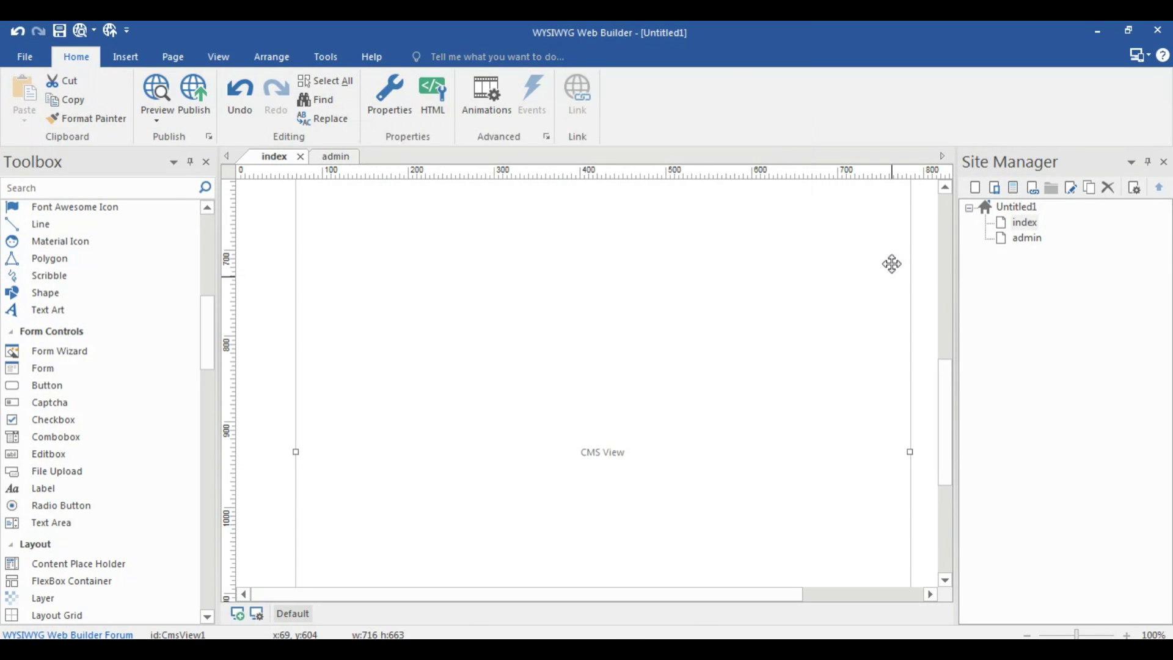
In the admin page's CMS Admin properties, tick the comments plugin under Enable CMS plugins
double_click(1011, 240)
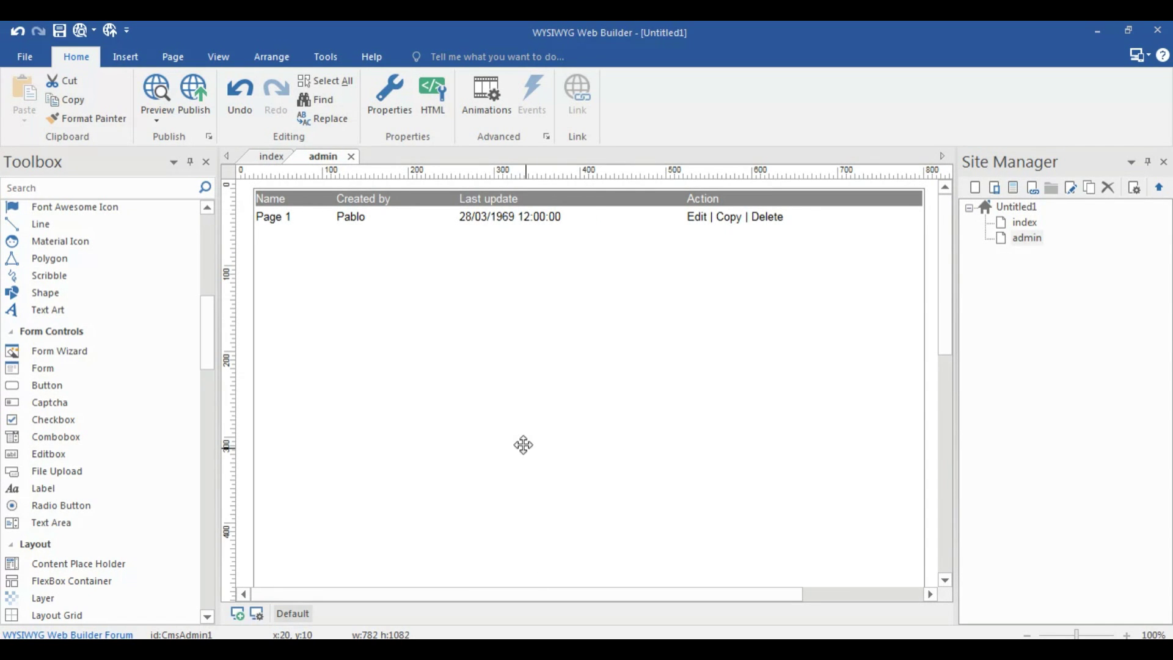
double_click(639, 322)
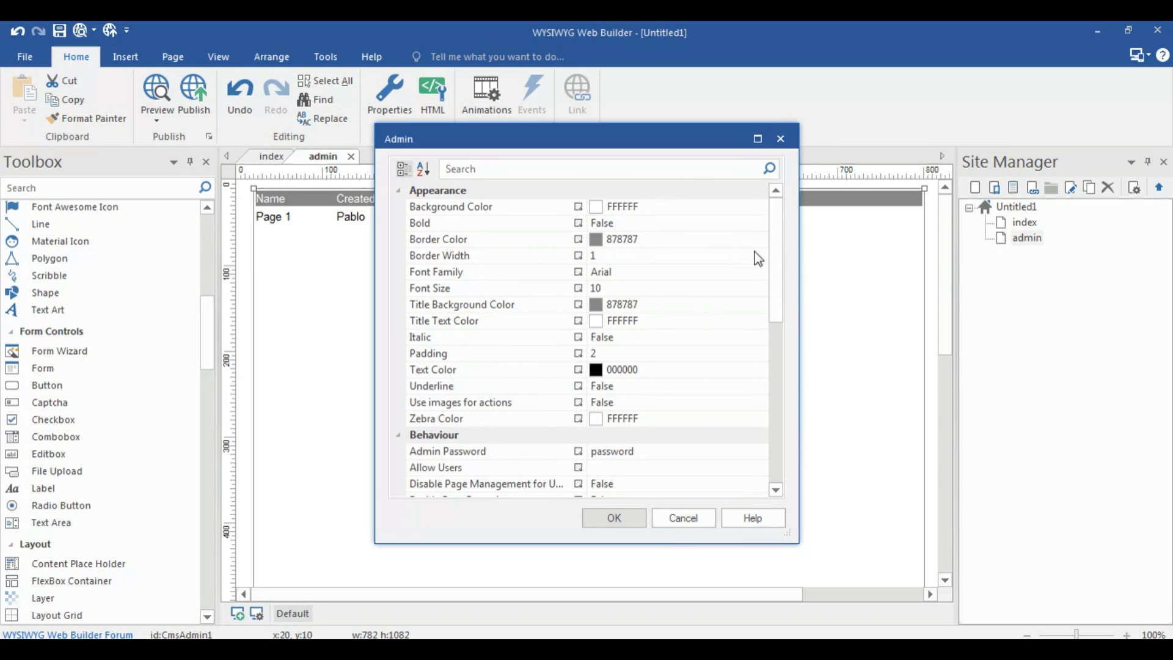
scroll(670, 328, "down", 5)
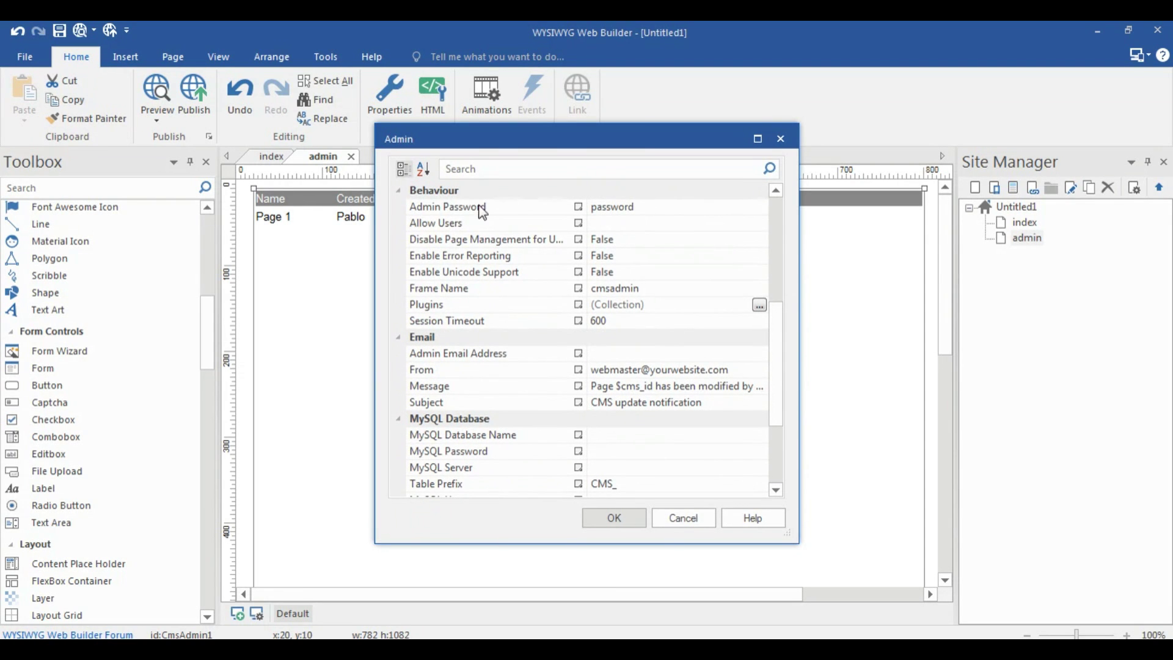
left_click(629, 220)
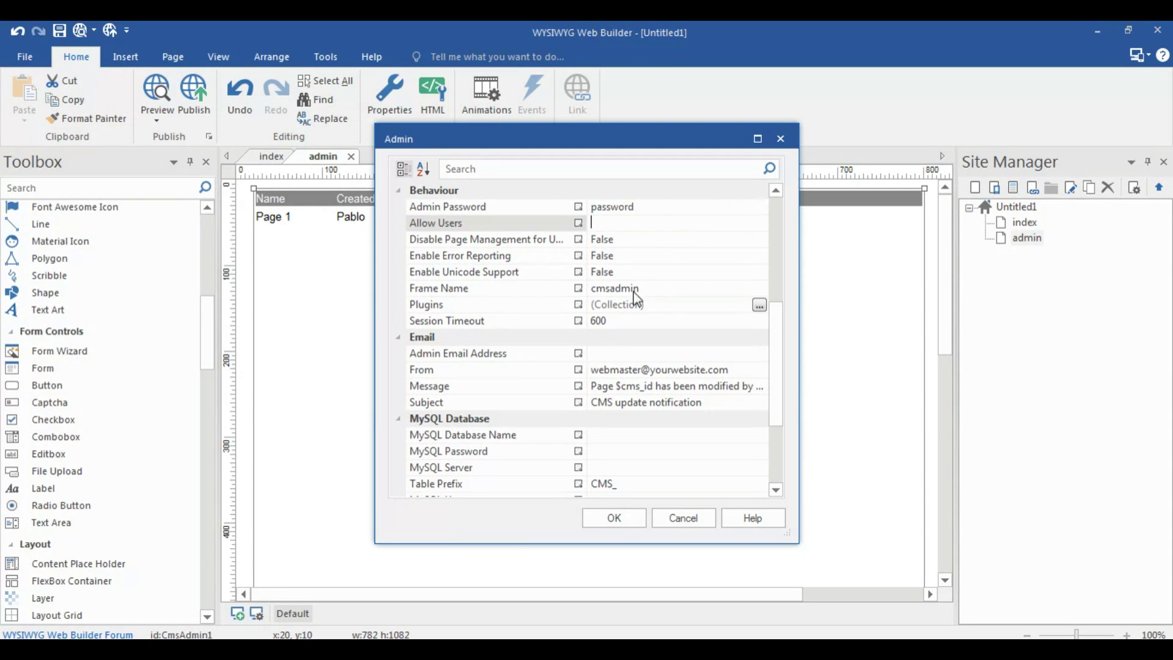
left_click(759, 305)
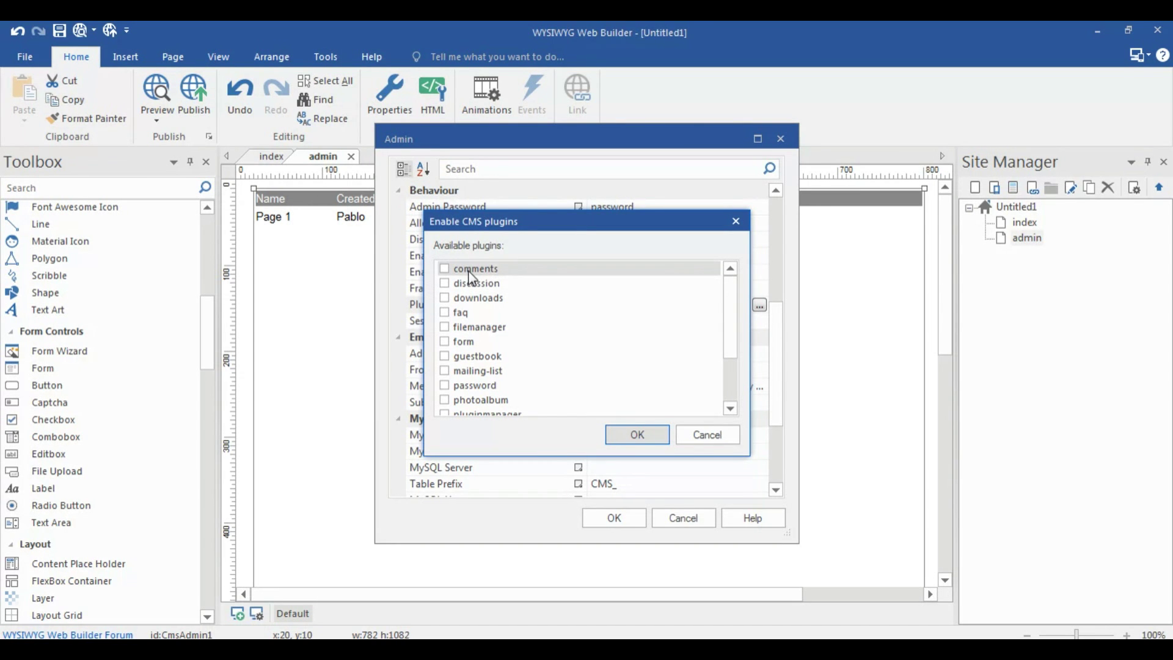
left_click(453, 269)
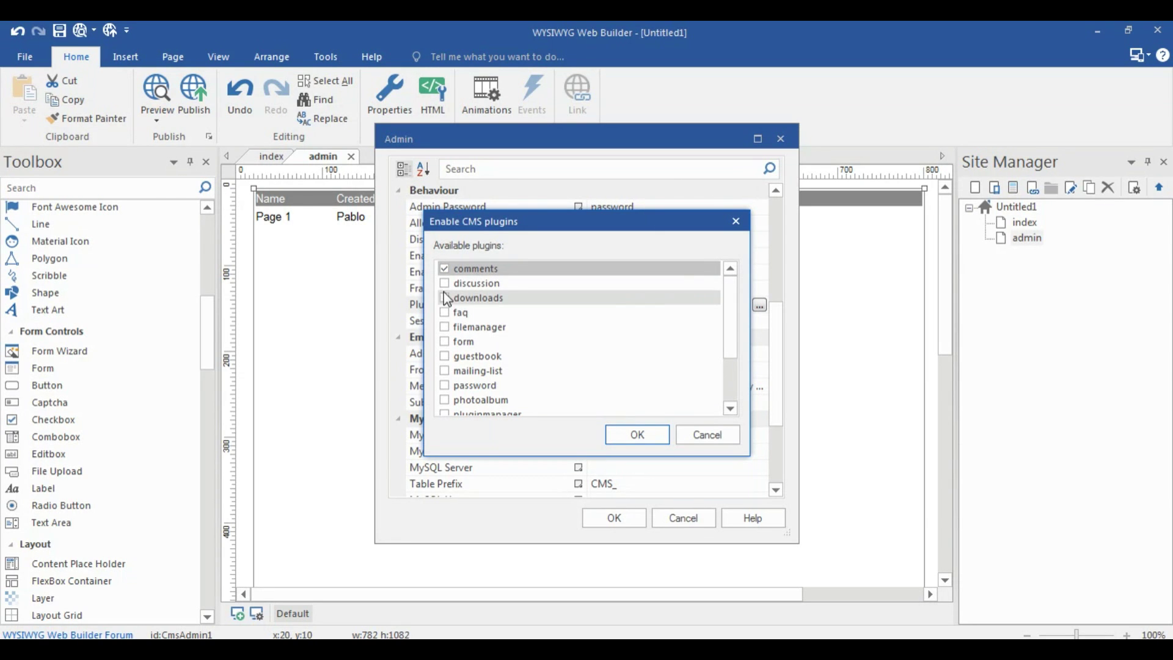
scroll(550, 314, "down", 2)
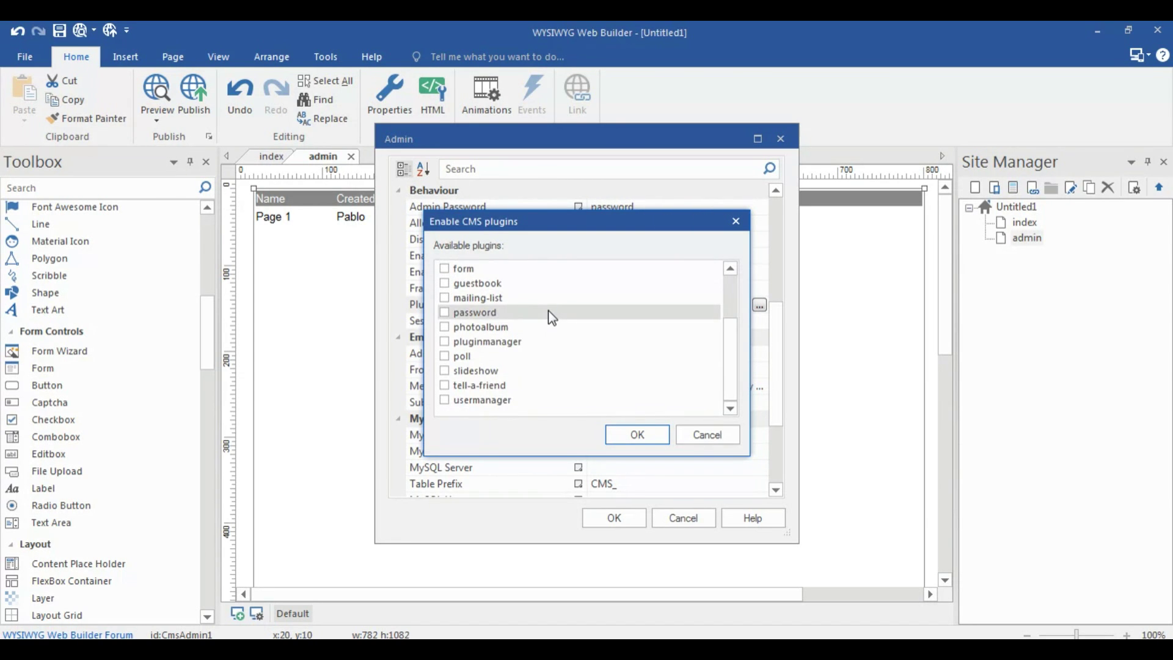
scroll(550, 310, "up", 2)
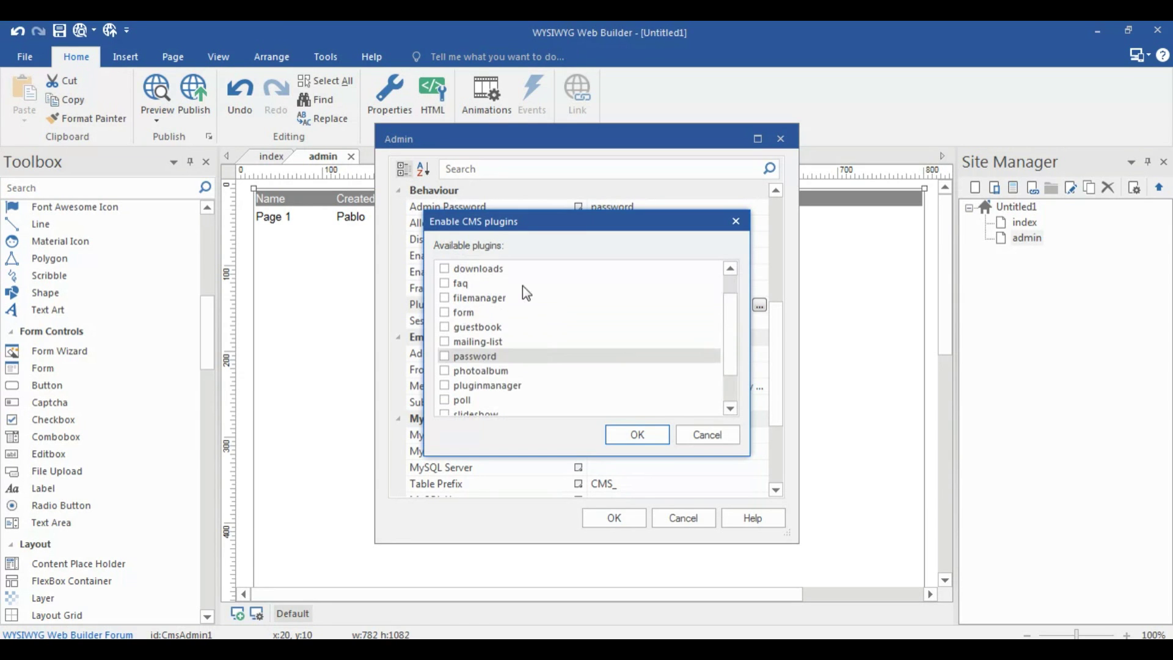
scroll(534, 338, "down", 2)
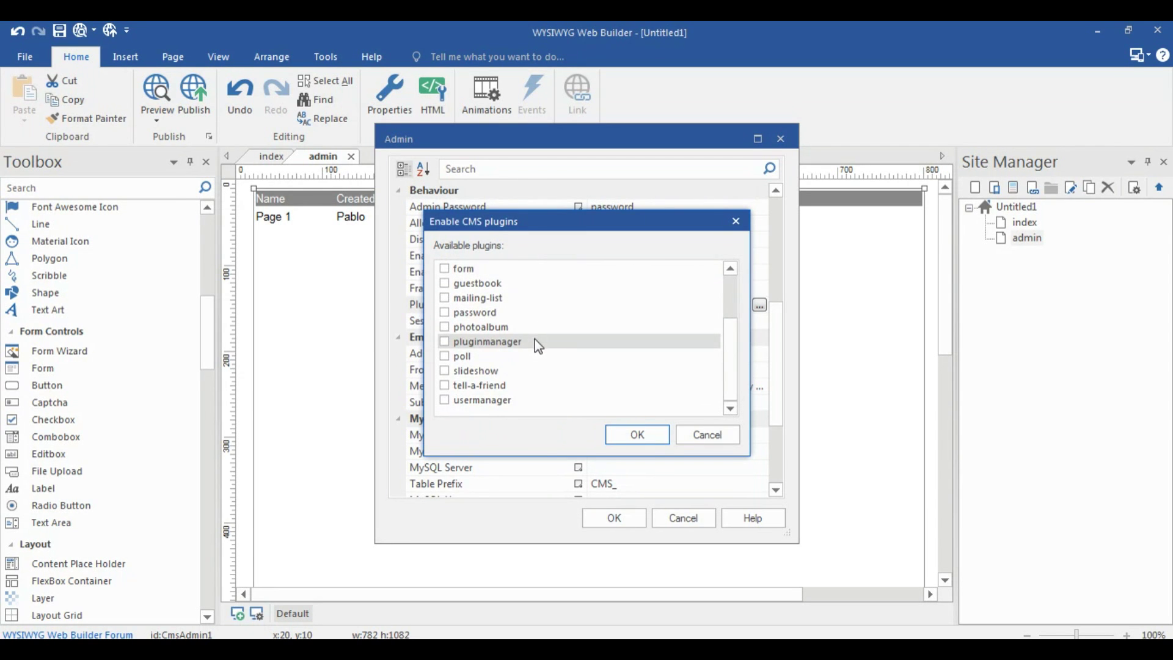
scroll(524, 333, "up", 2)
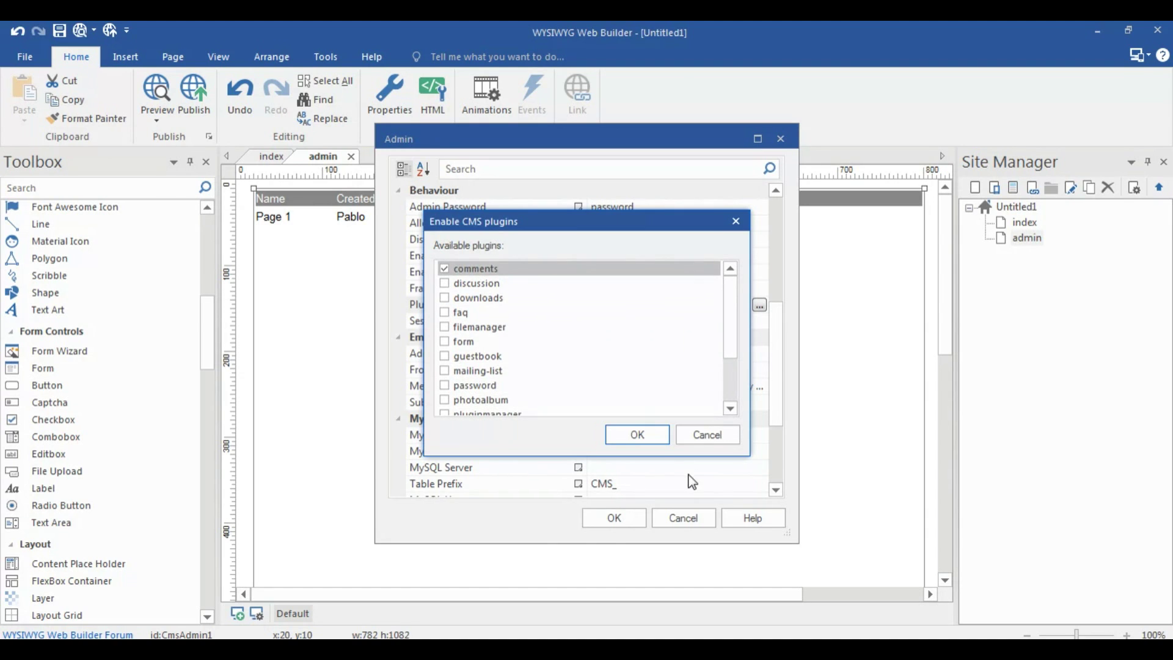
left_click(617, 433)
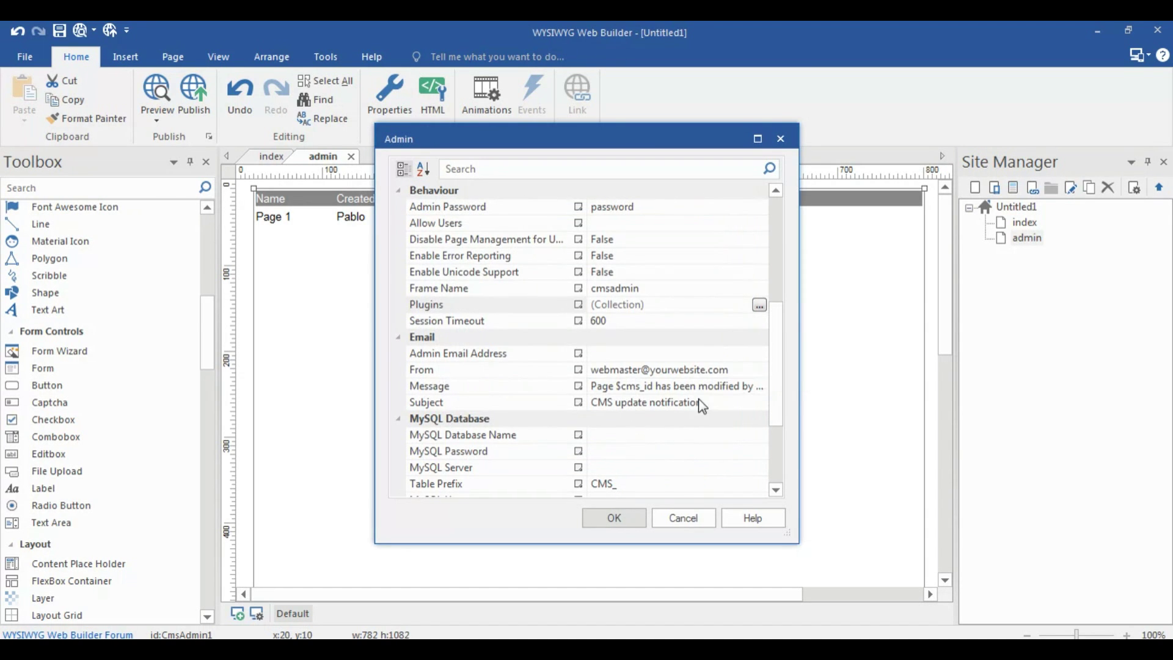
Load 127.0.0.1:3333/phpmyadmin in the browser
scroll(776, 366, "down", 3)
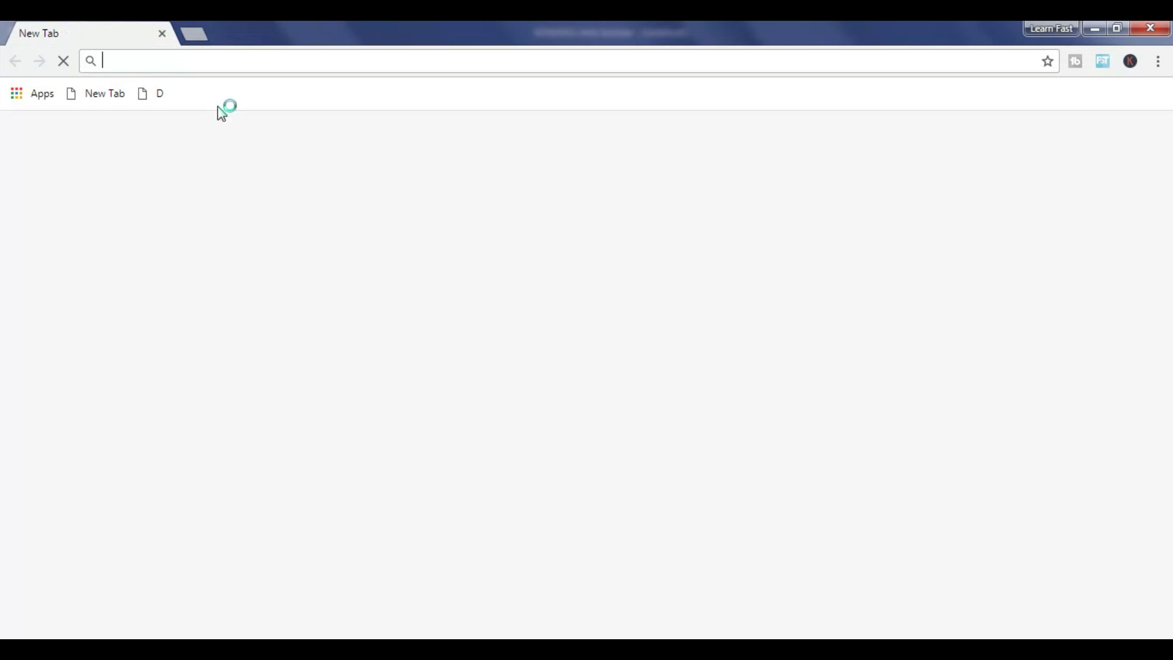
type("127.0.0.1:3333/p")
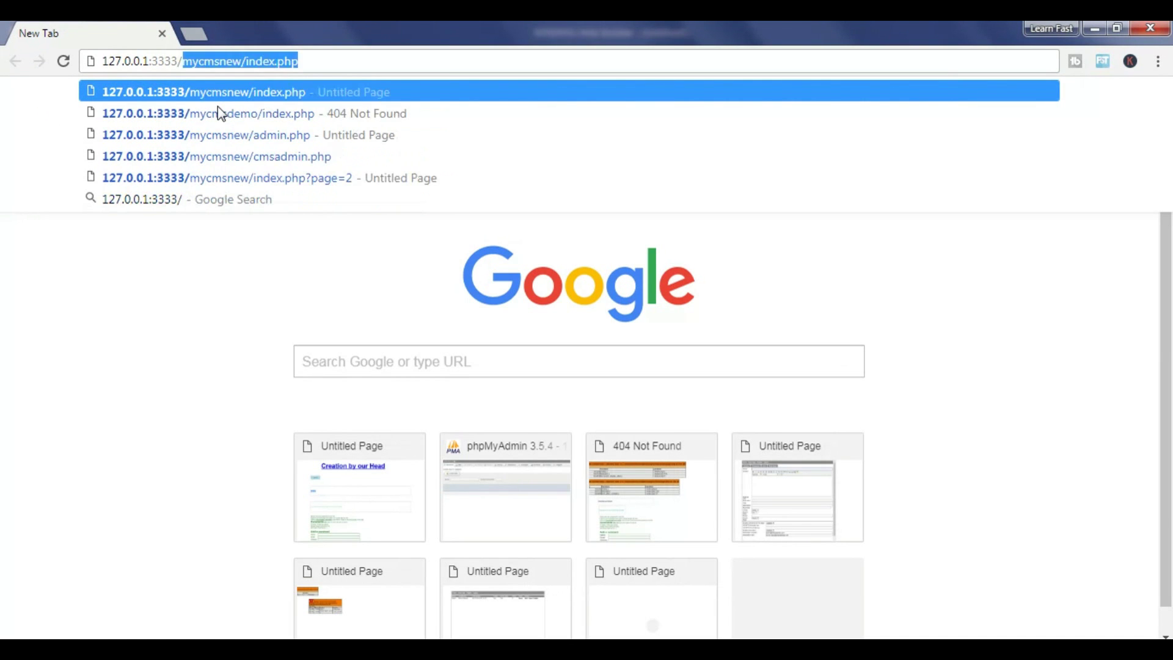
type("hpmyadmin")
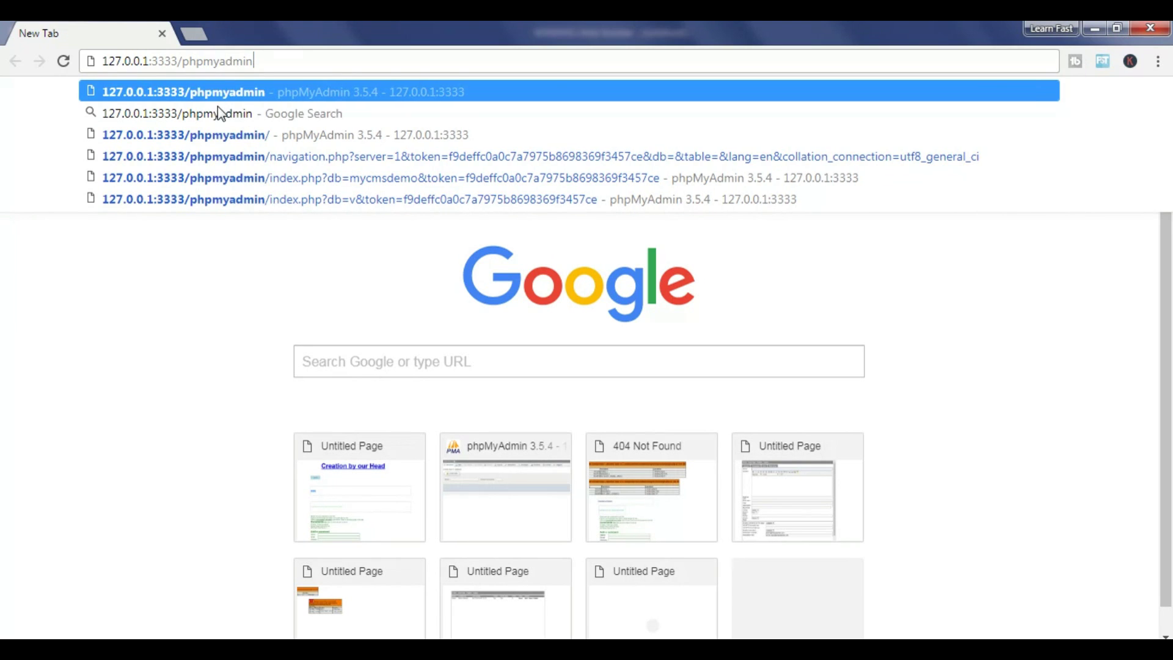
key("Return")
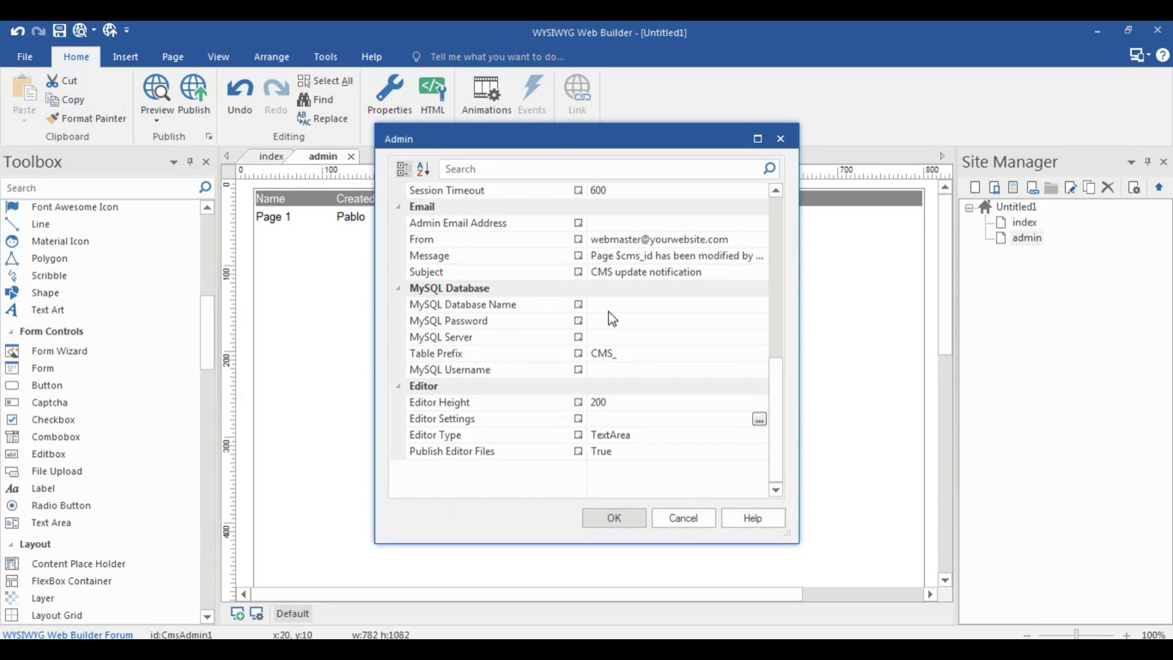
Enter MySQL database cmsdemo, the password, server localhost and username cmsdemo in Admin properties
left_click(609, 312)
type("cmsdemo")
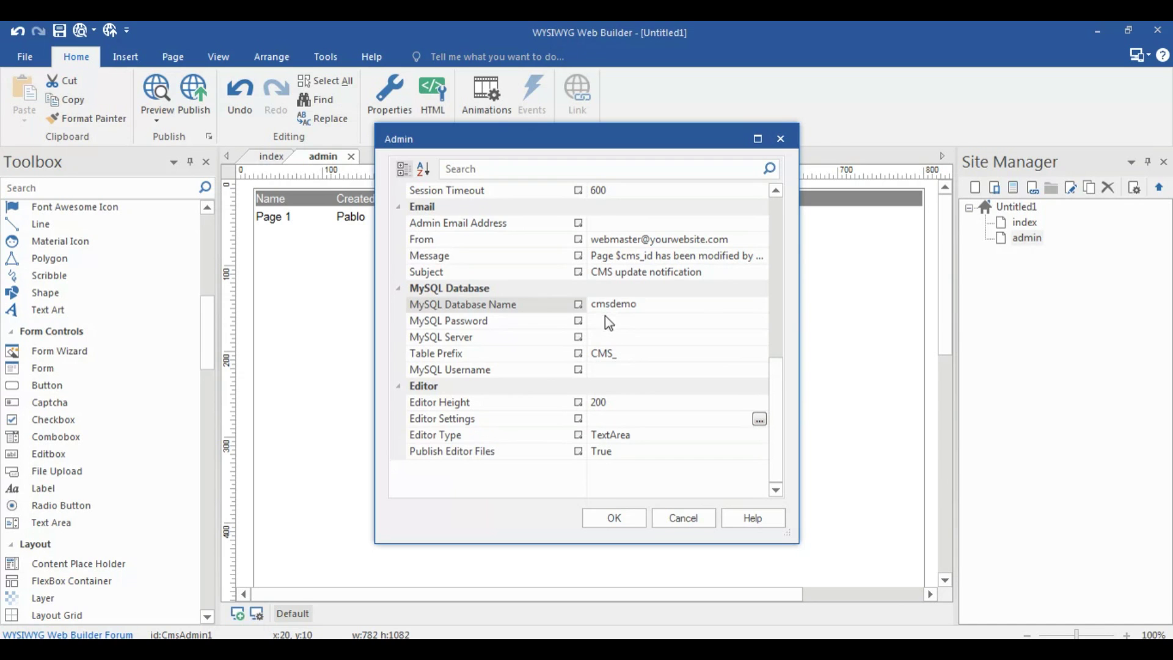
left_click(606, 318)
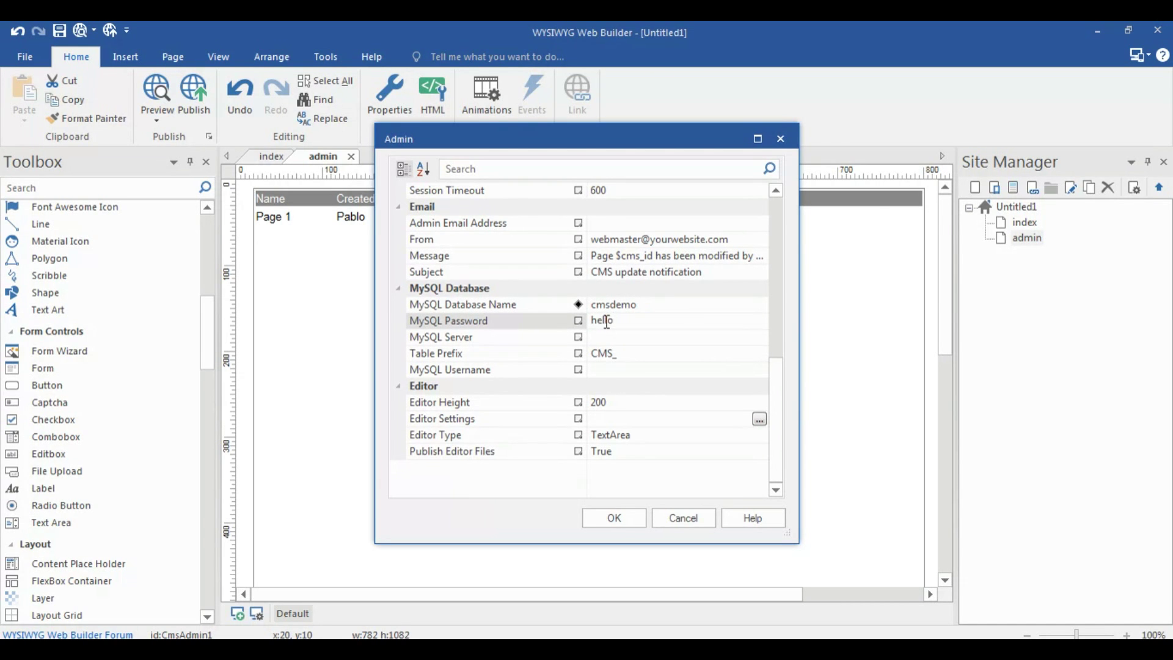
left_click(607, 338)
type("localhost")
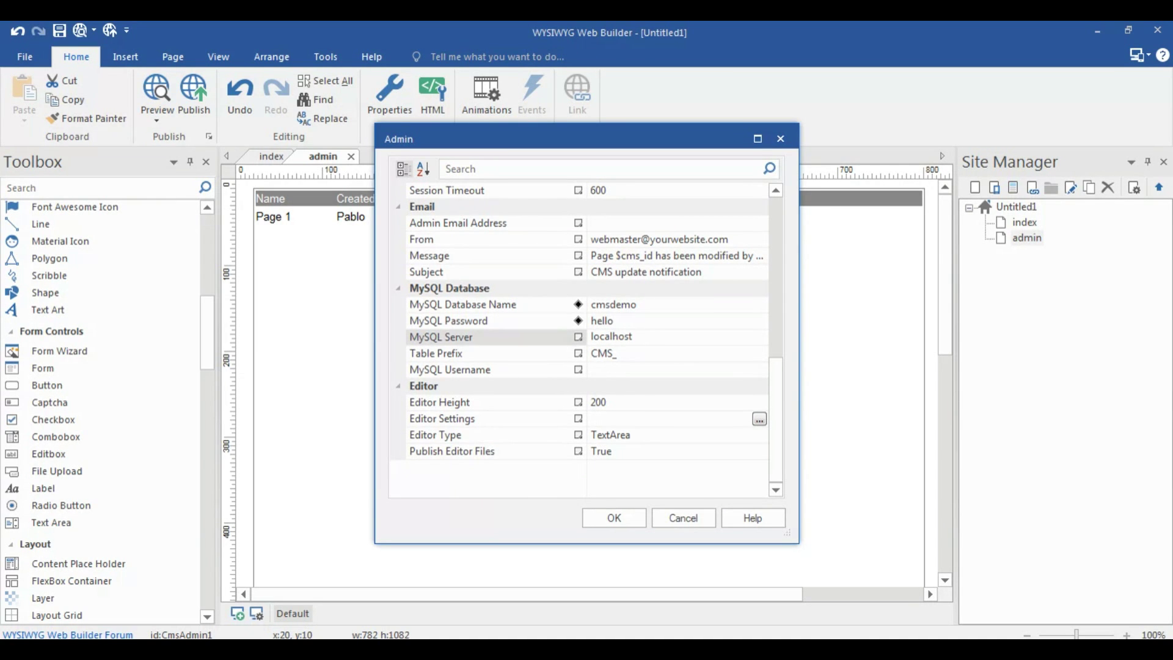
left_click(608, 369)
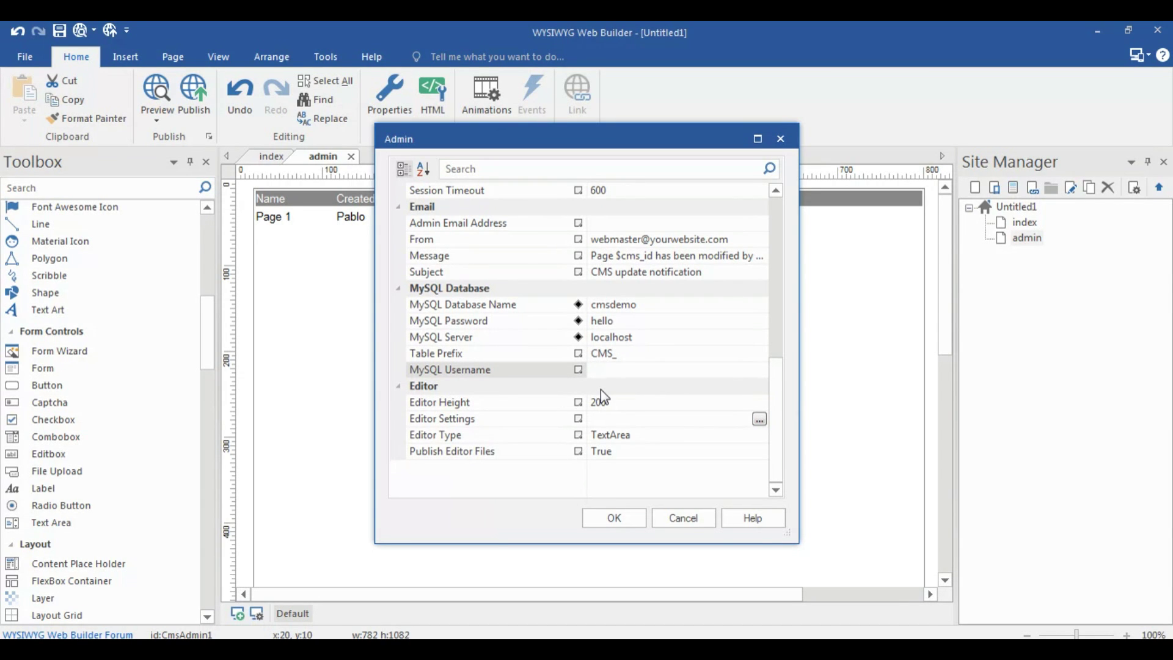
type("cmsdemo")
Set the Editor Type to wwbeditor and apply the admin settings
left_click(717, 435)
left_click(759, 435)
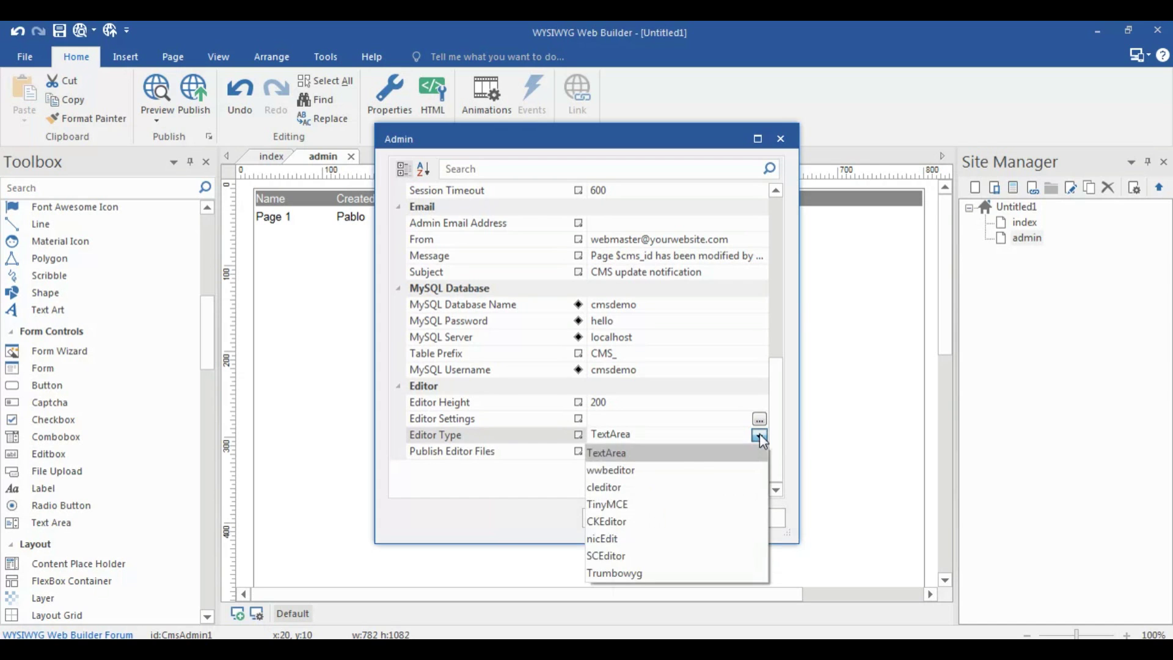
left_click(612, 470)
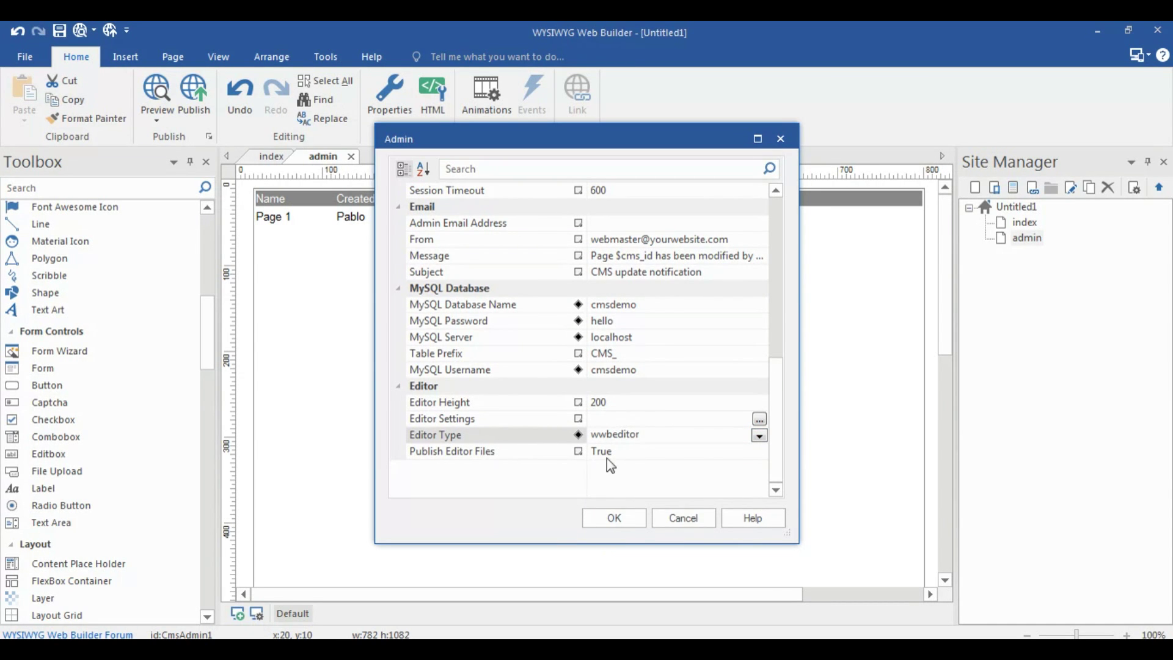
left_click(612, 518)
Reopen the CMS admin properties and review the email and notification message fields
double_click(734, 411)
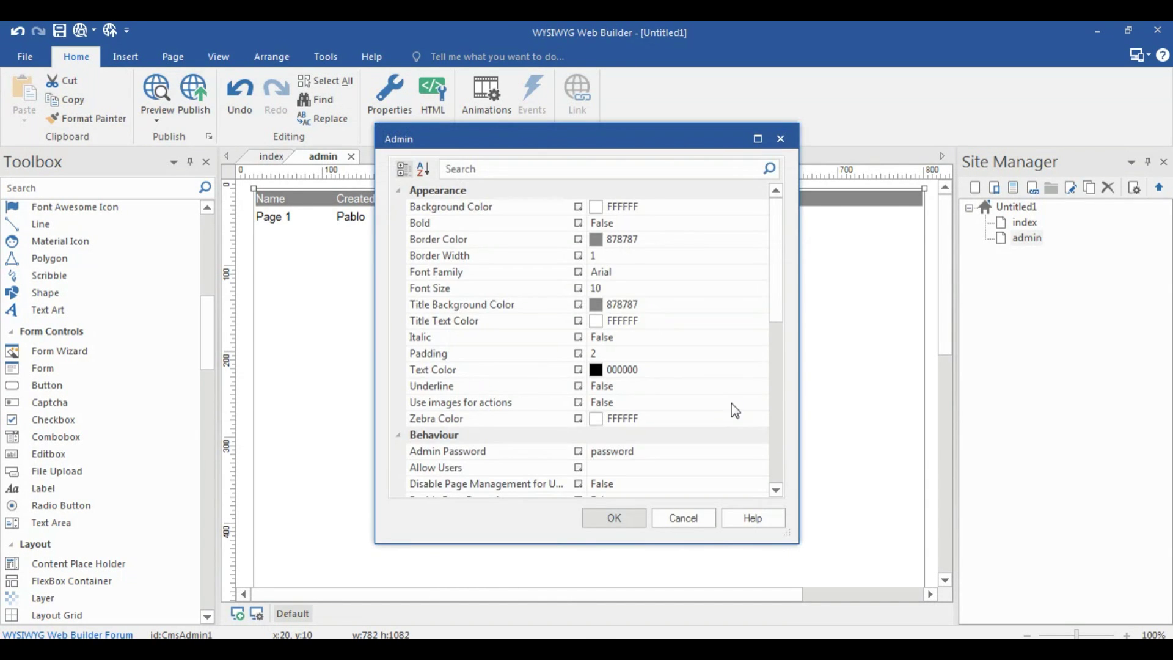
scroll(772, 295, "down", 6)
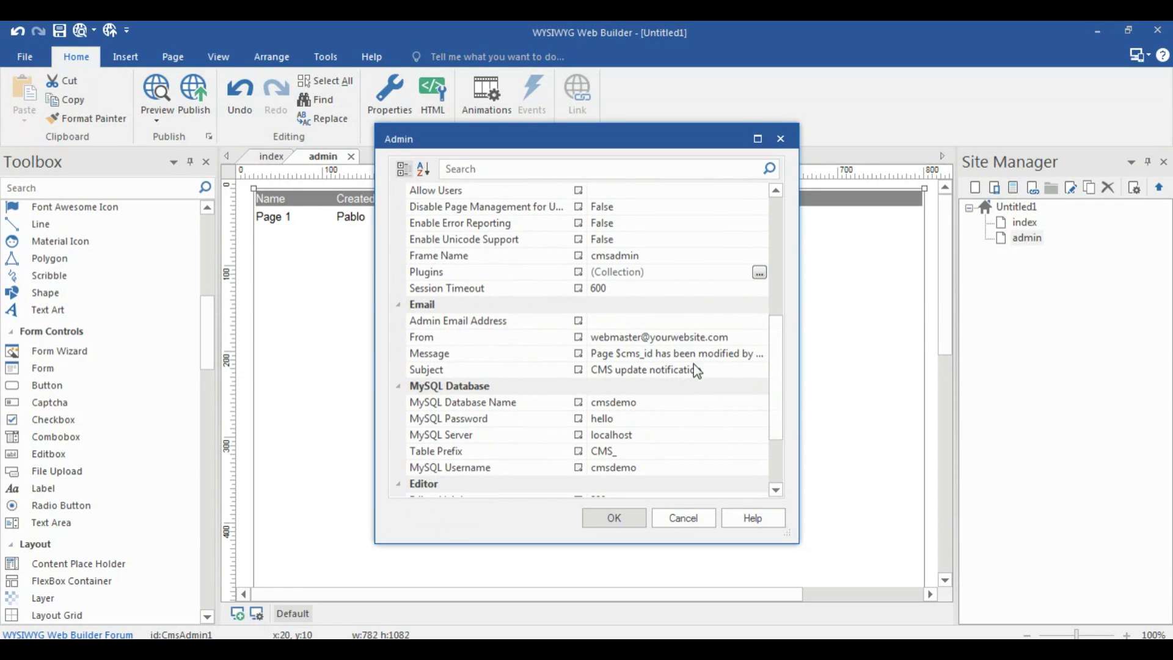
left_click(612, 324)
left_click(613, 338)
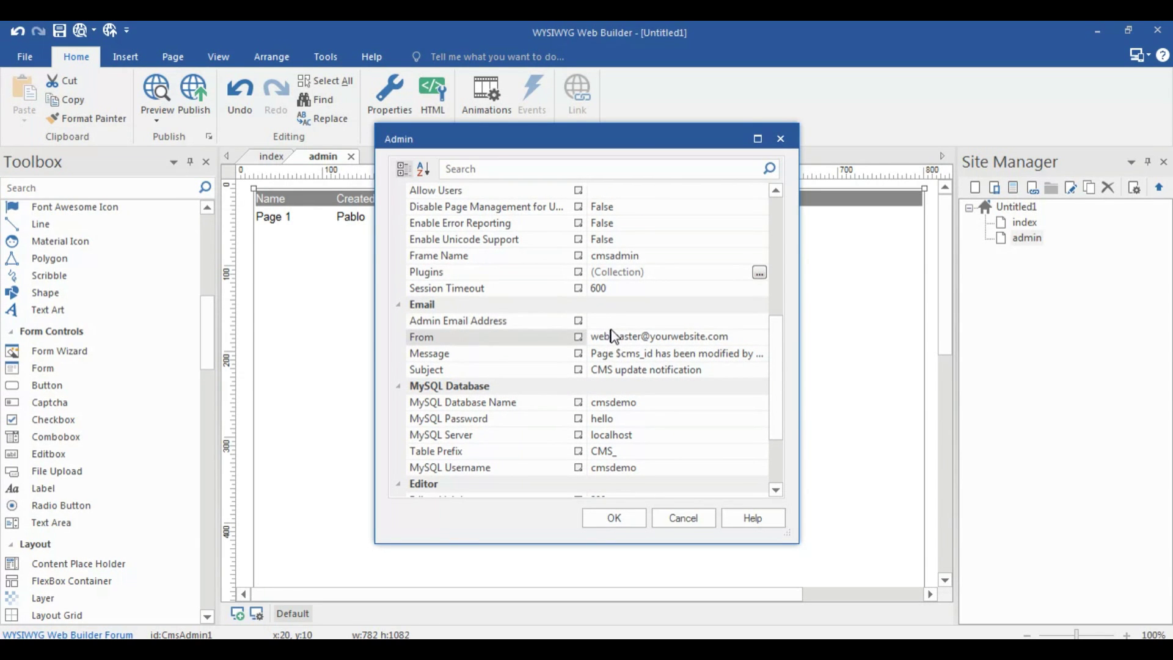
left_click(611, 321)
left_click(613, 337)
left_click(611, 318)
left_click(613, 337)
left_click(661, 353)
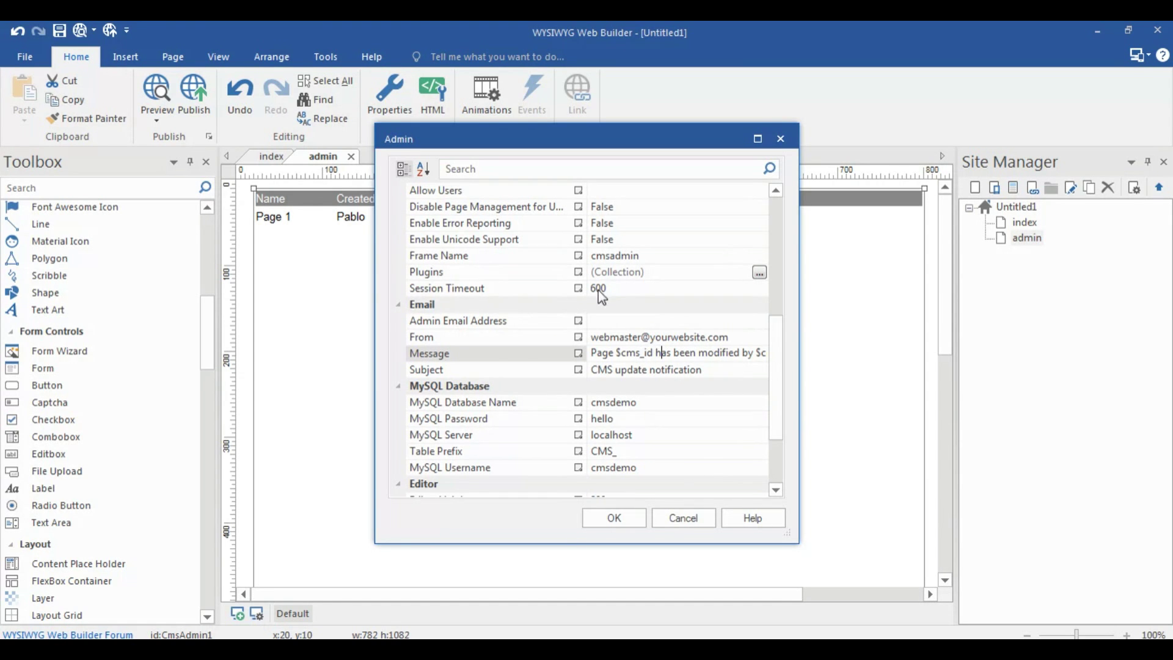
left_click(637, 352)
Create a database named cmsdemo from phpMyAdmin's Databases tab and open its structure page
left_click(681, 520)
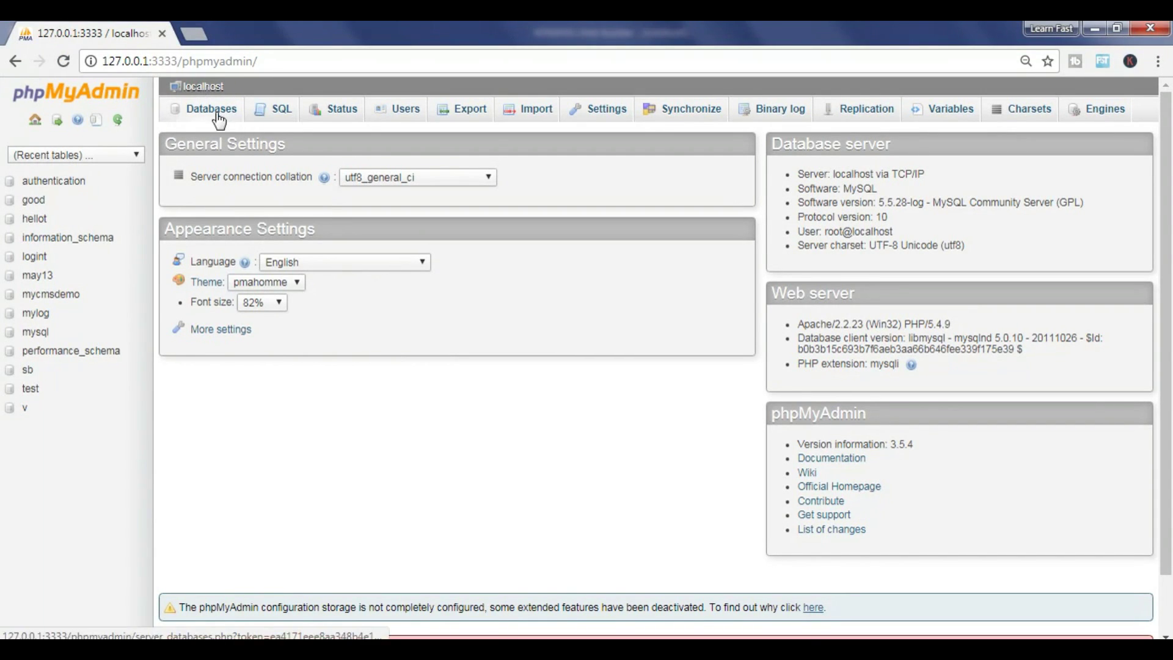
left_click(205, 110)
left_click(243, 225)
type("cmsde")
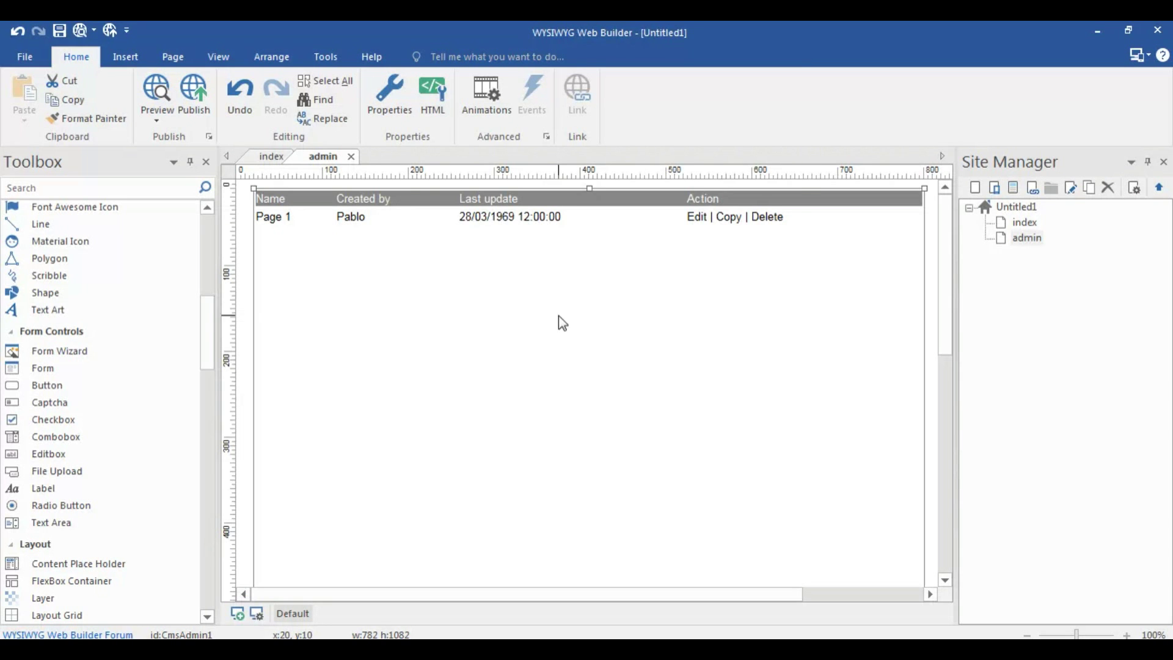
double_click(557, 321)
left_click_drag(780, 278, 775, 432)
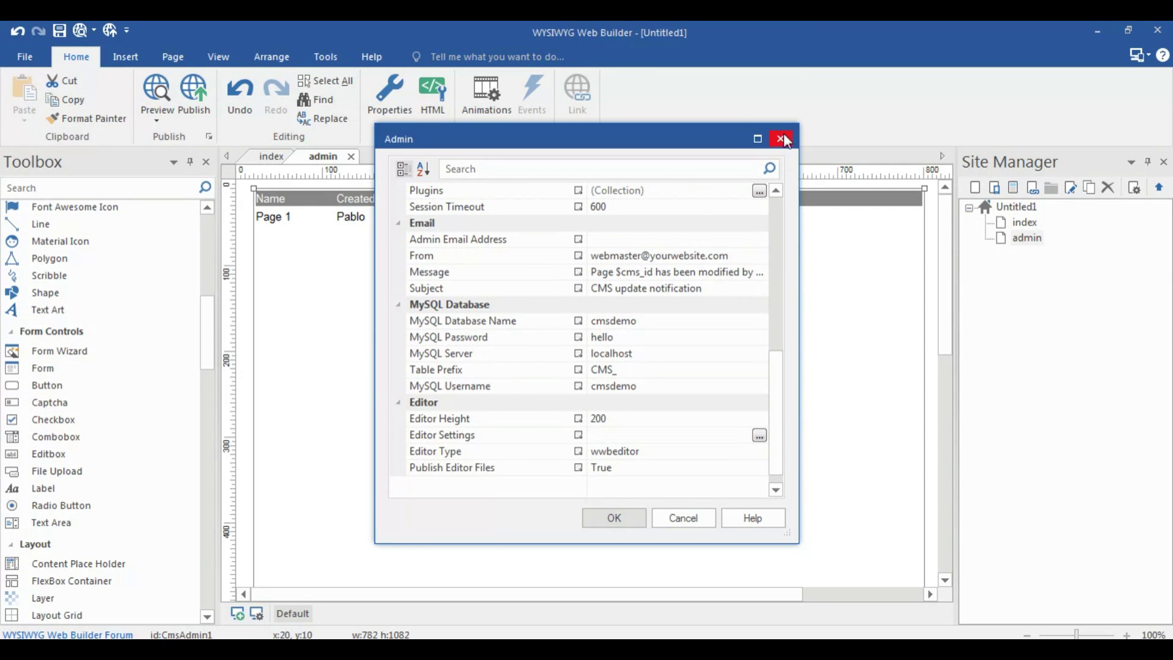
left_click(780, 139)
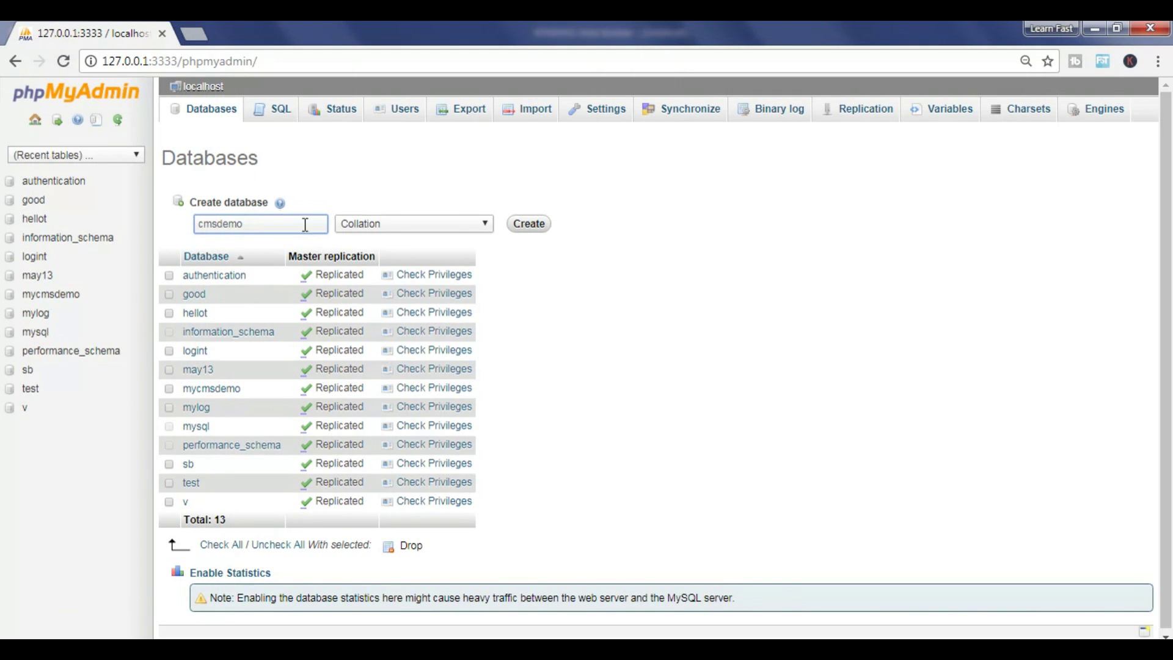
left_click(516, 226)
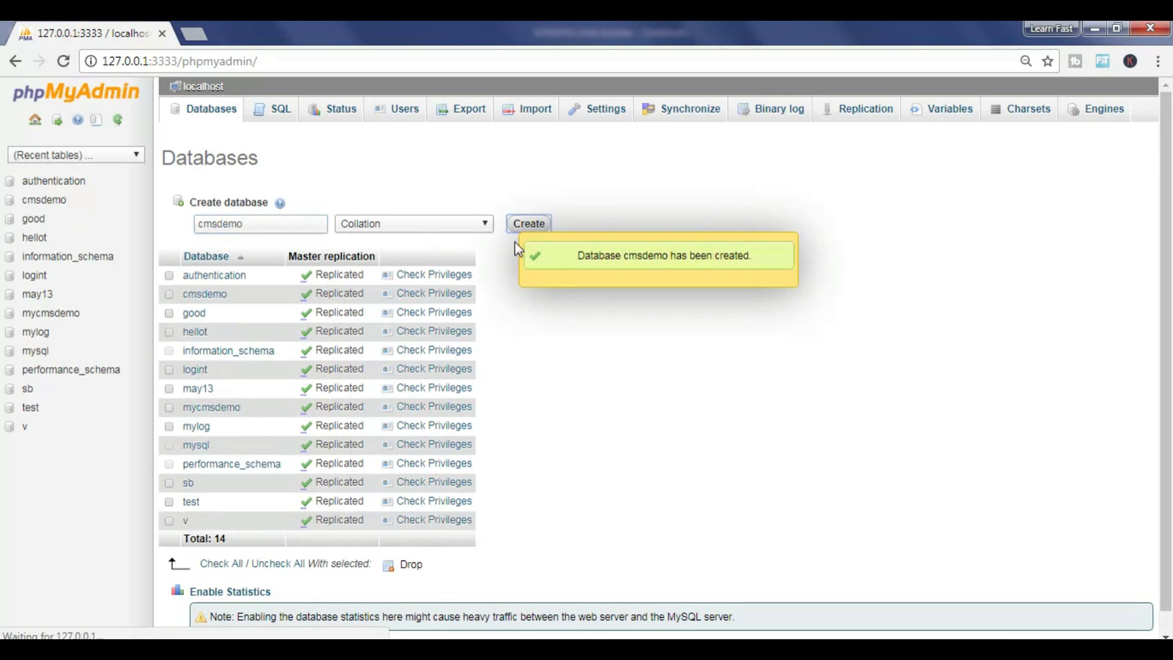
left_click(201, 295)
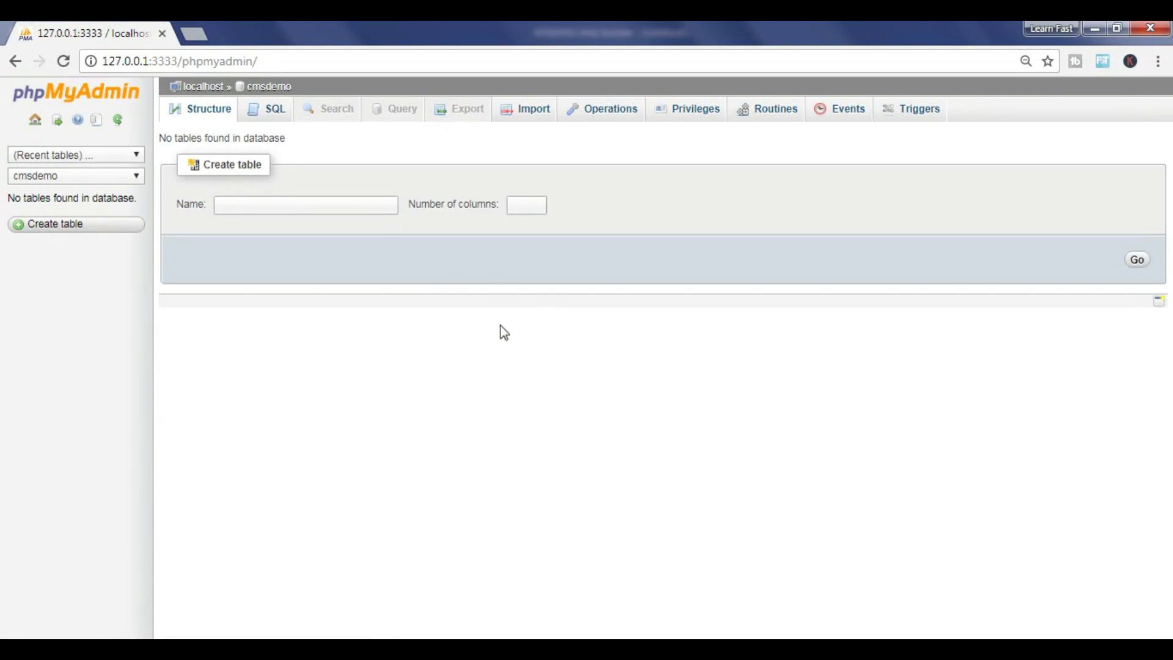
Start a new database user for cmsdemo named cmsdemo, restricted to localhost
left_click(696, 115)
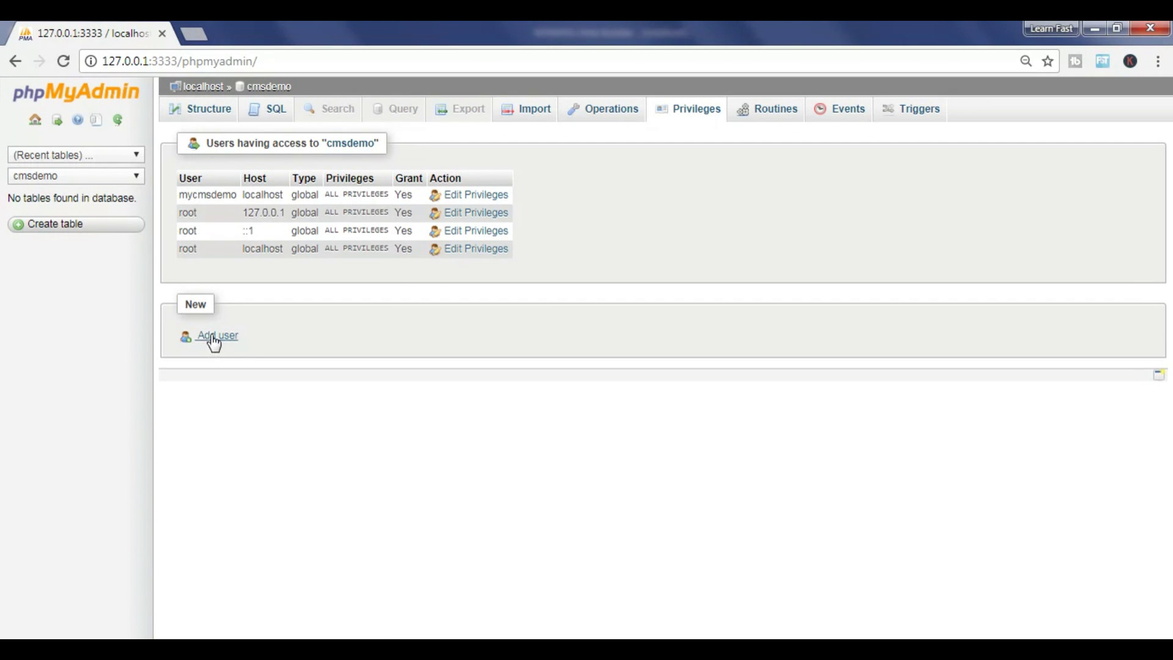
left_click(213, 336)
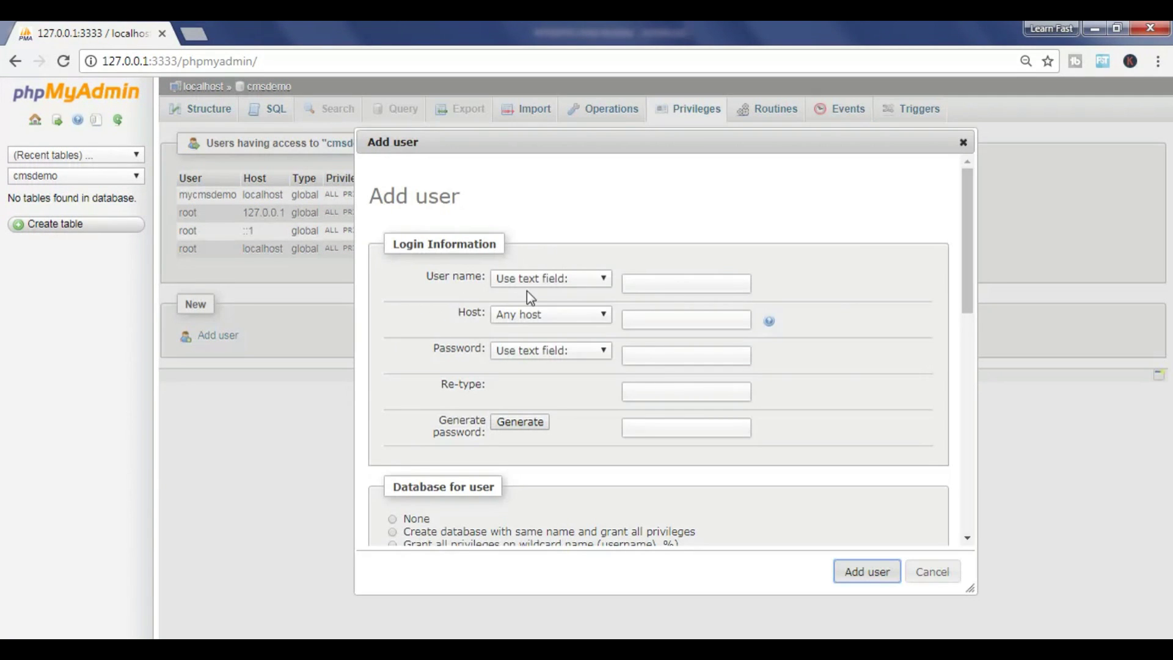
left_click(642, 285)
type("cmsdemo")
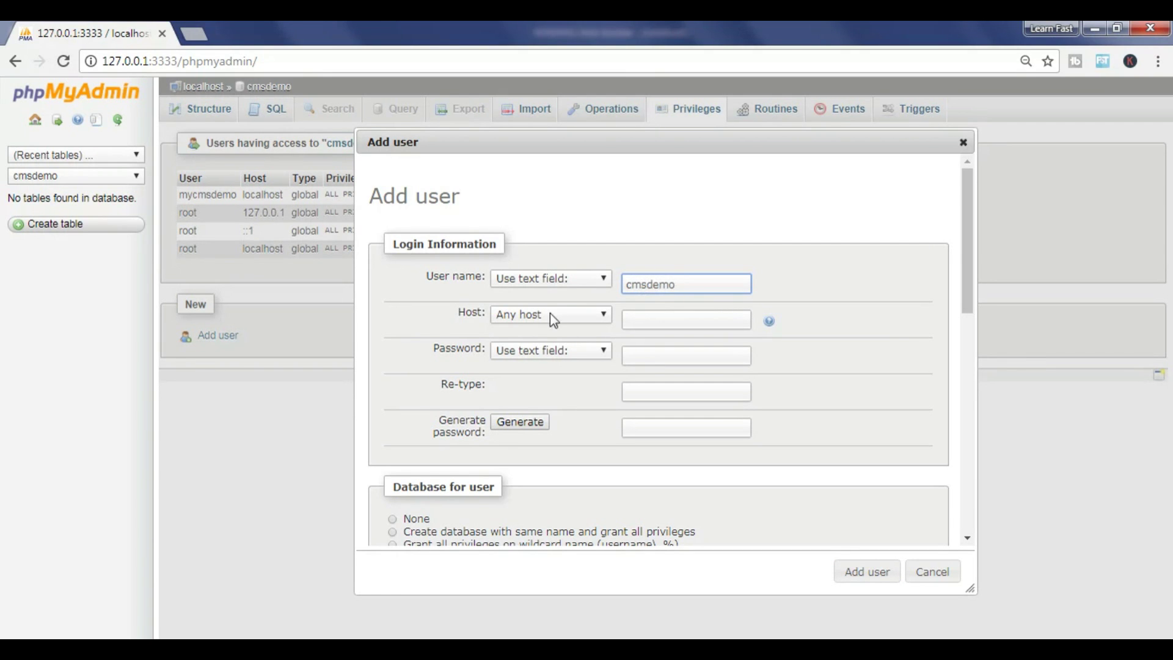
left_click(532, 314)
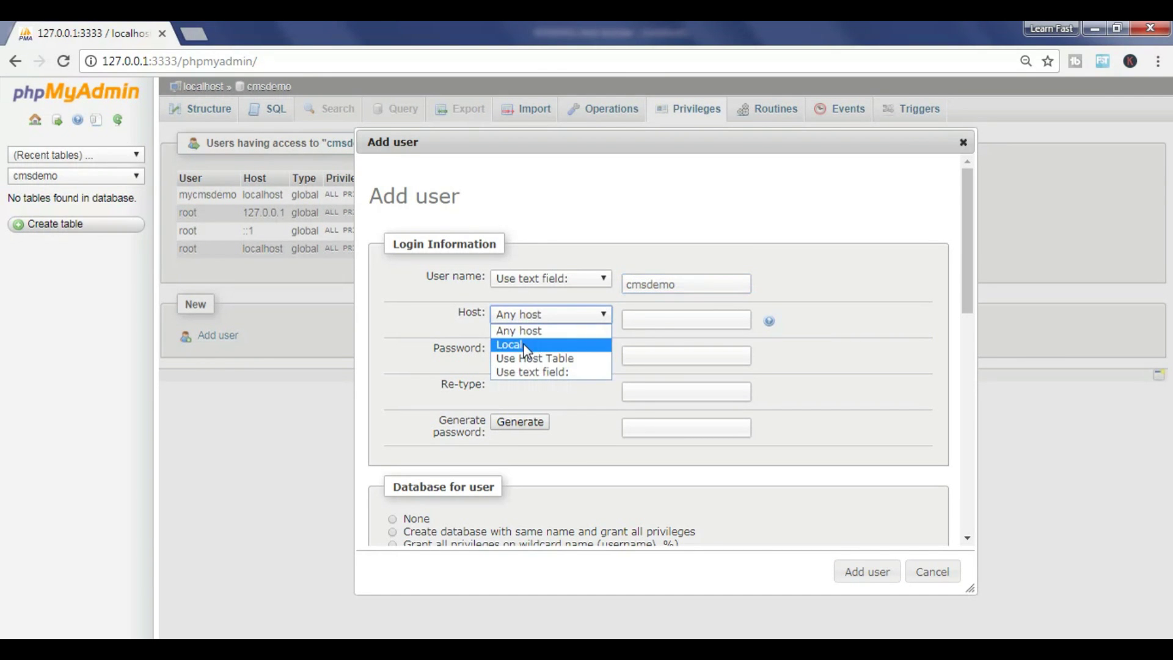
left_click(526, 342)
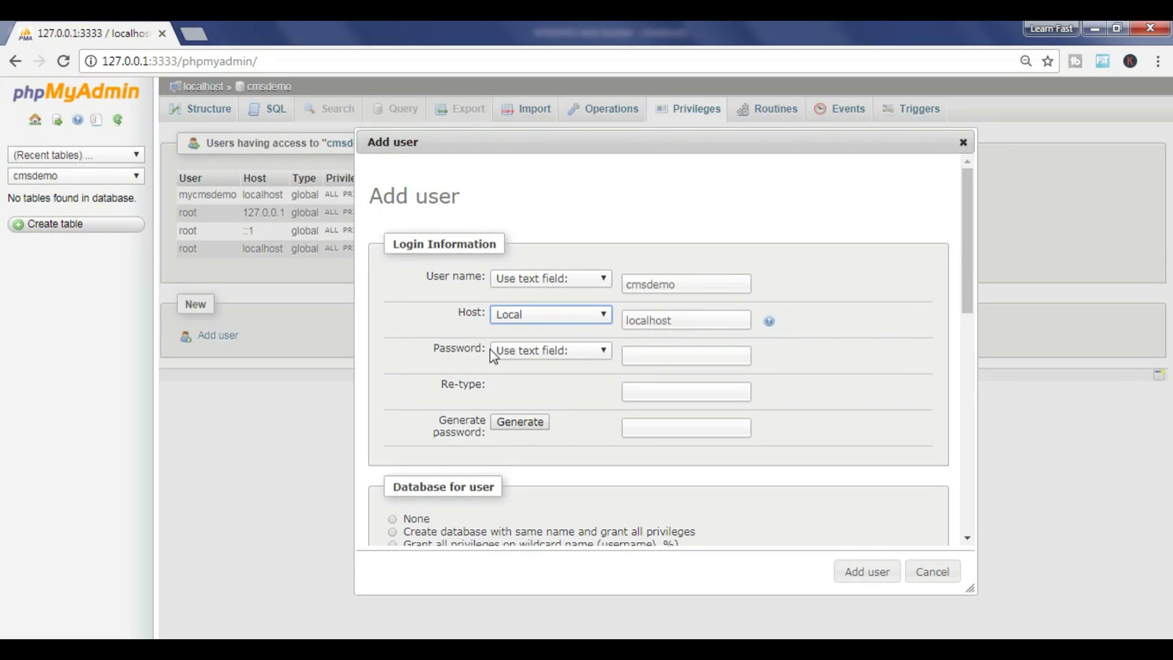
Enter and confirm the user's password, grant all global privileges, and add the user
left_click(642, 353)
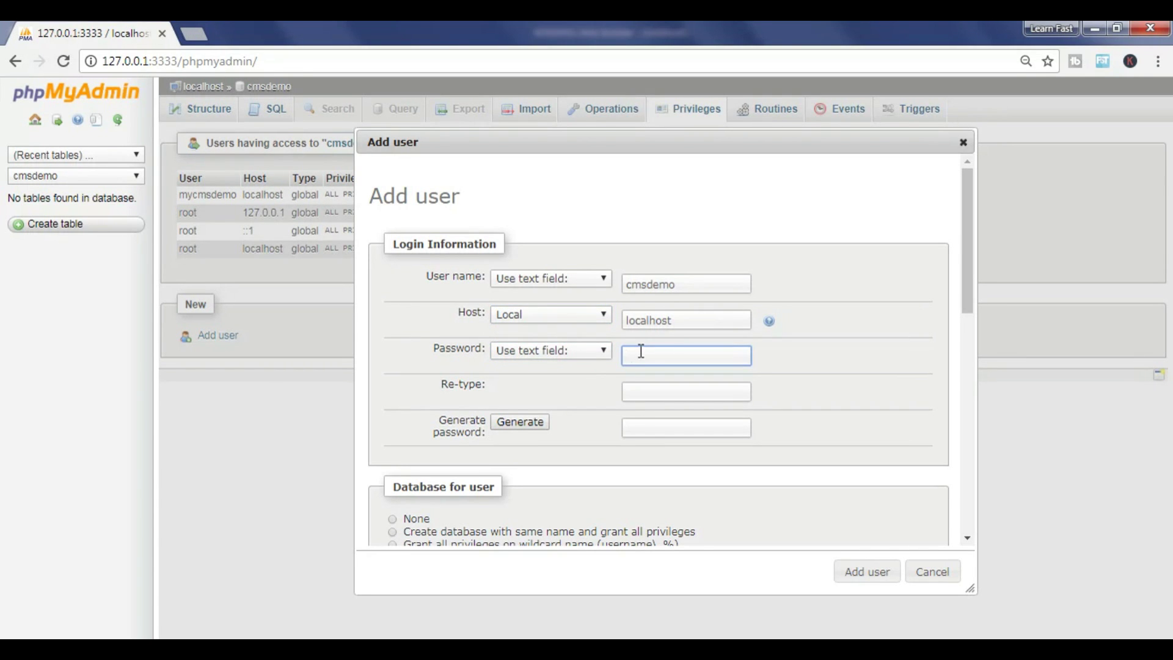
left_click(647, 389)
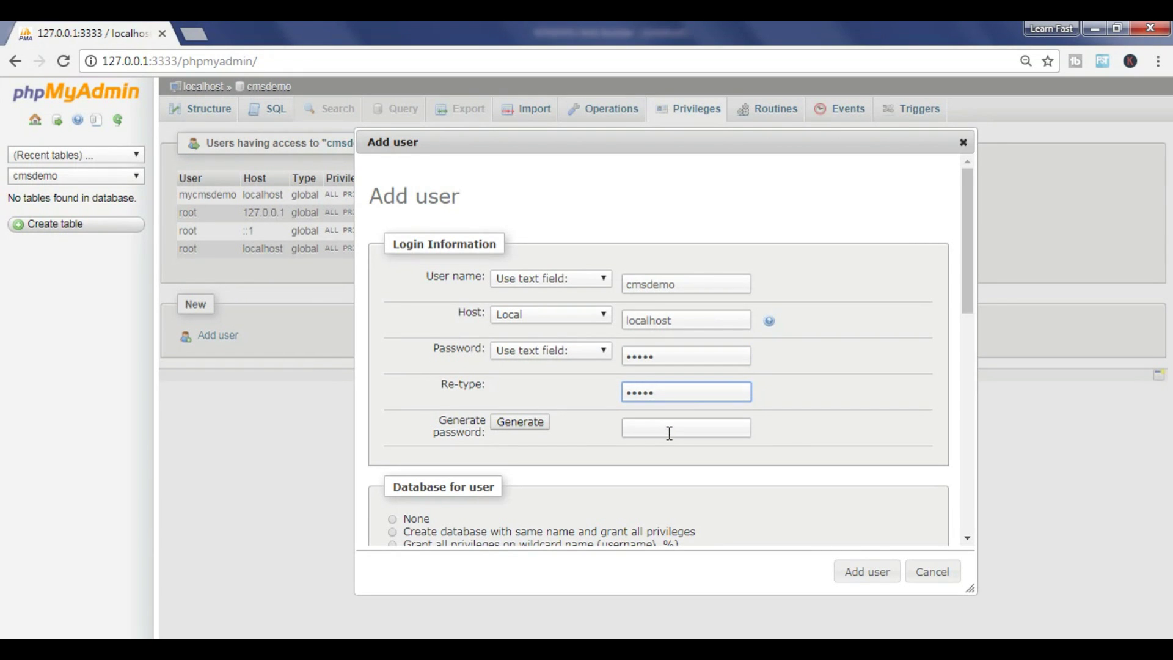
scroll(670, 432, "down", 6)
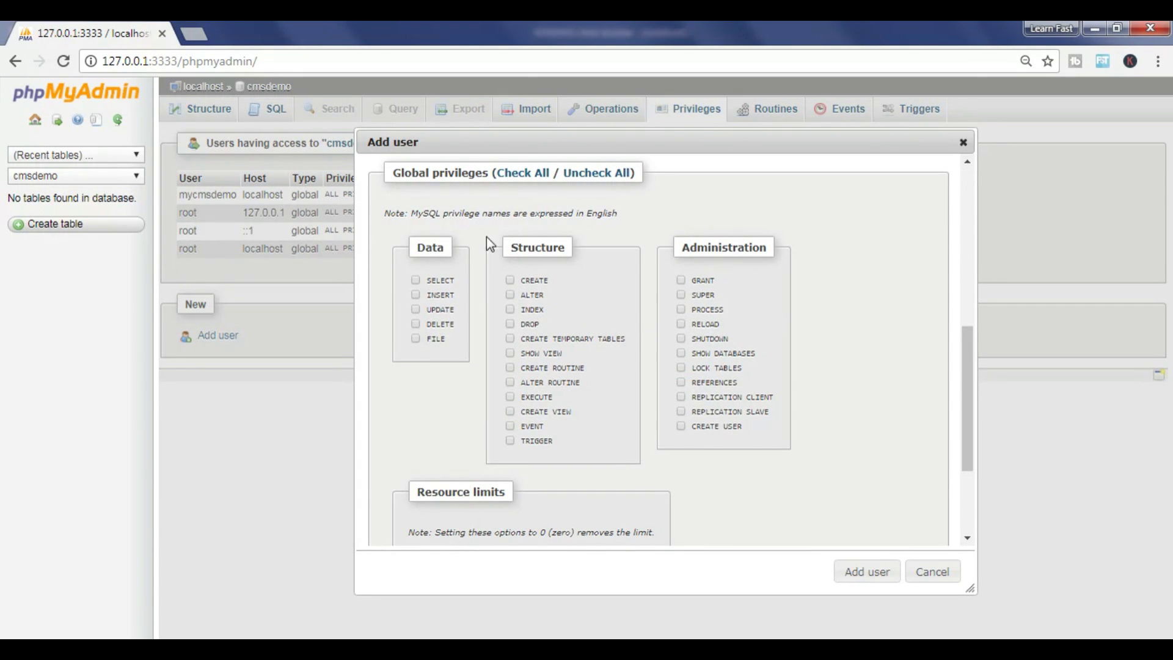
scroll(527, 259, "down", 2)
scroll(522, 218, "up", 3)
left_click(522, 259)
left_click(853, 580)
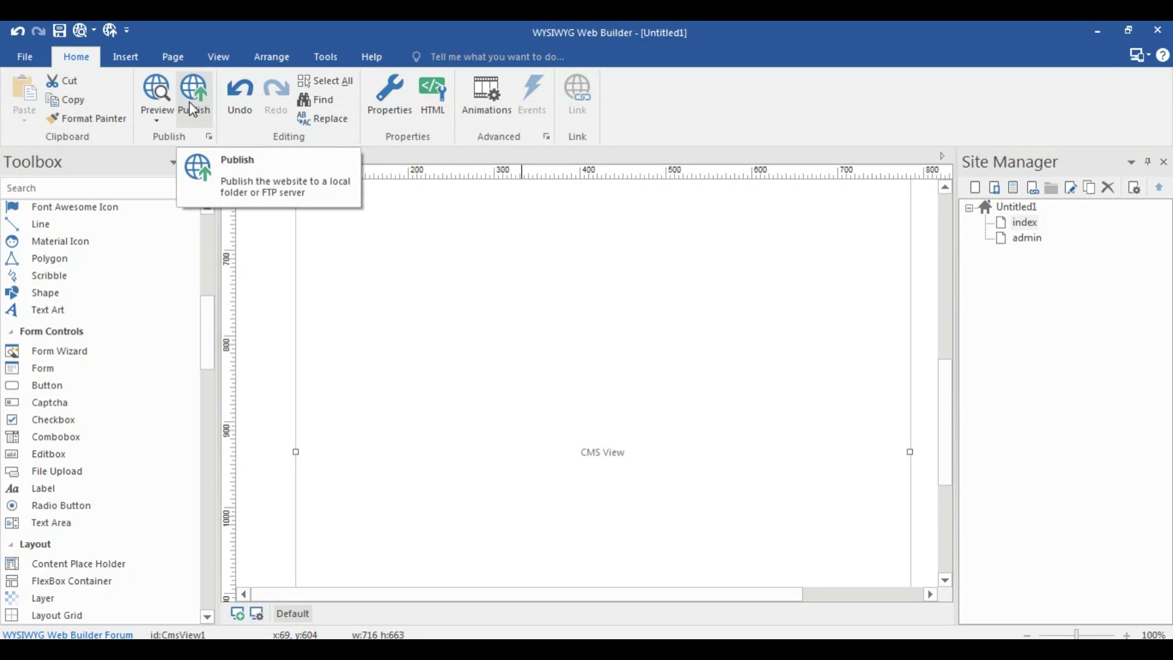
left_click(193, 110)
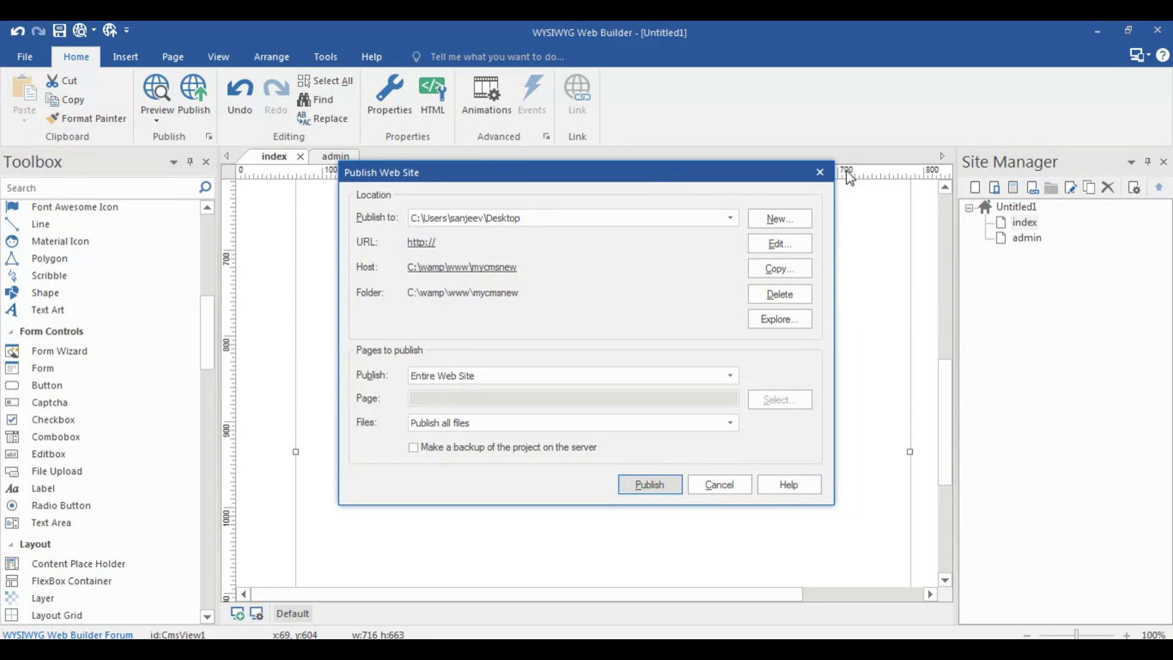
left_click(820, 172)
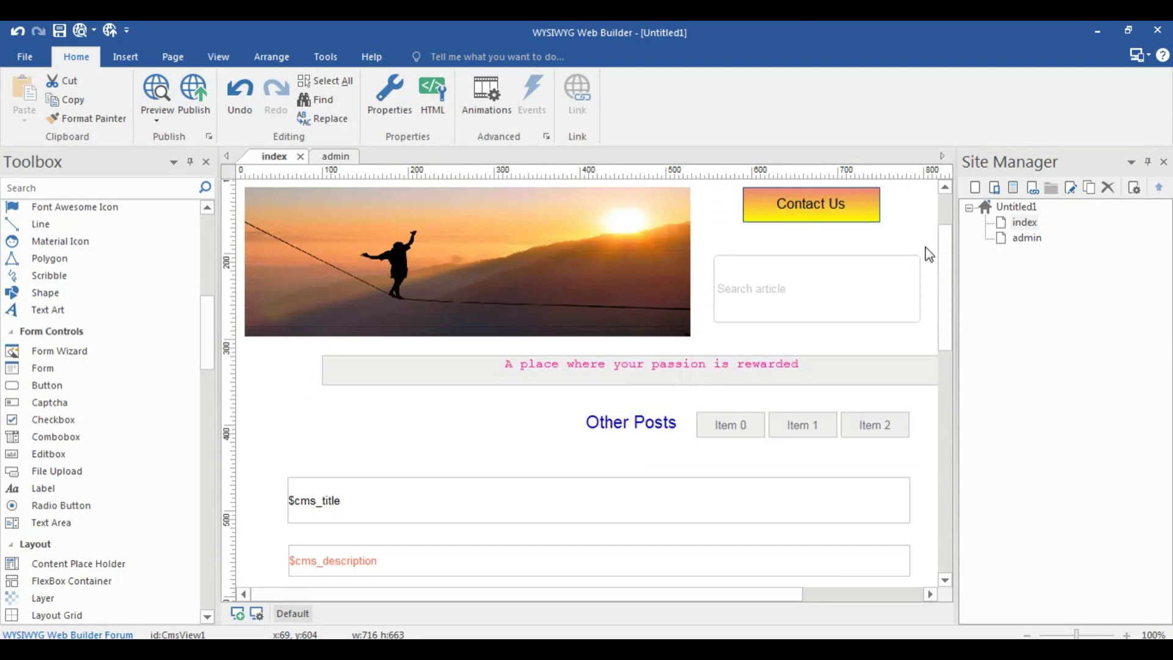
scroll(928, 253, "up", 3)
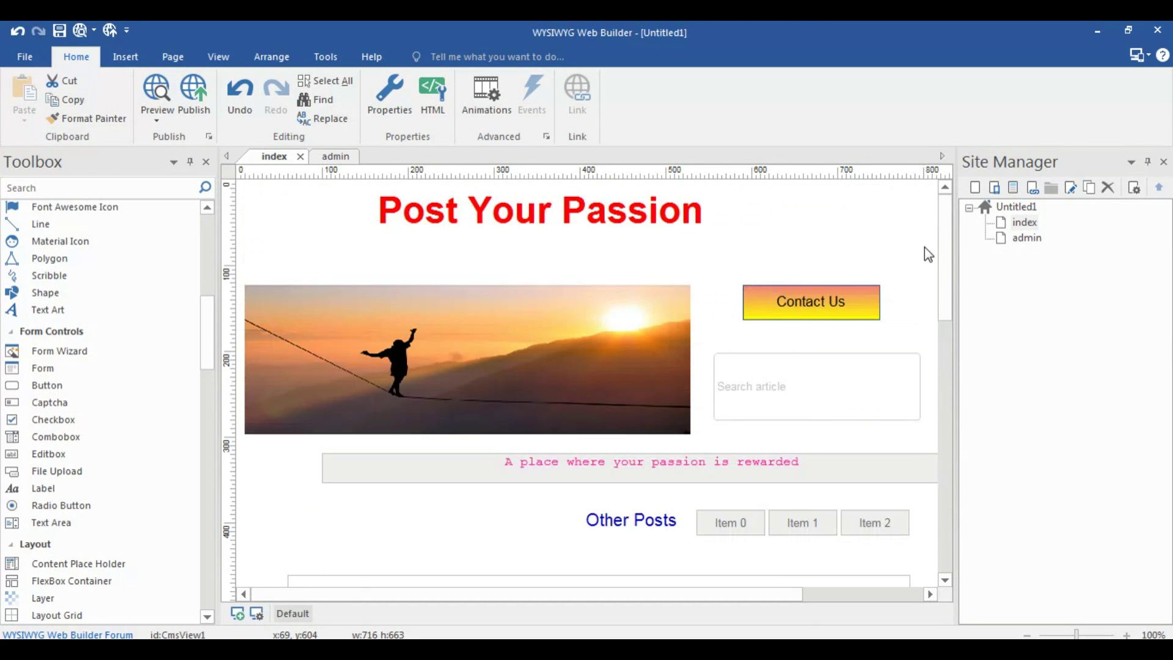
double_click(811, 313)
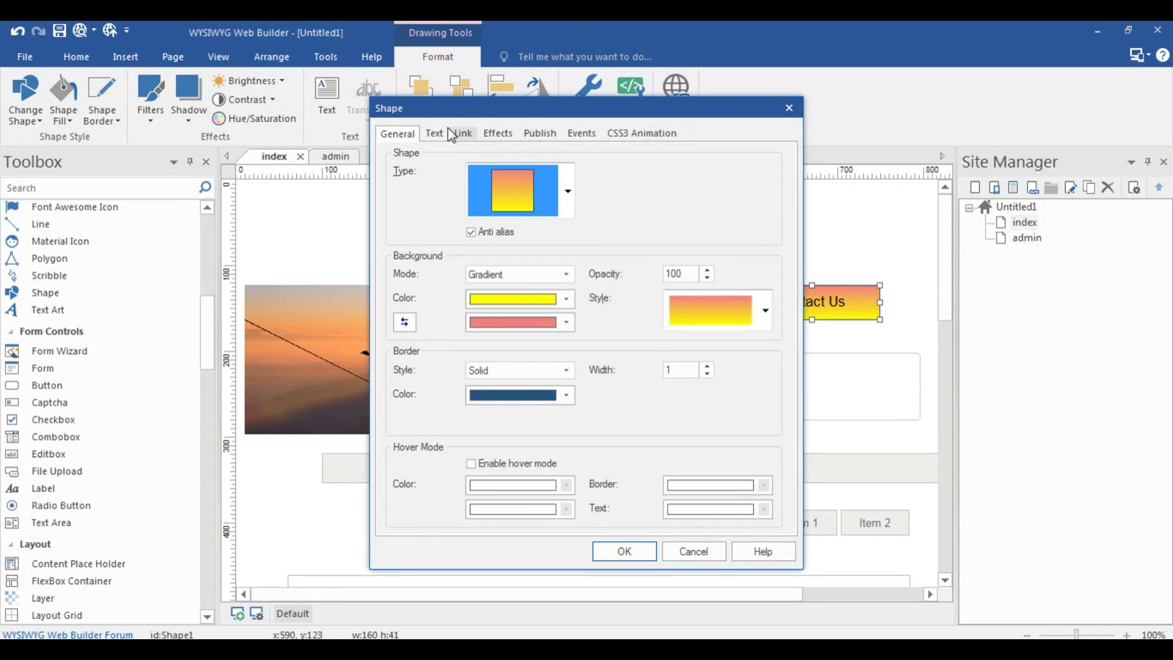
left_click(435, 133)
left_click(462, 134)
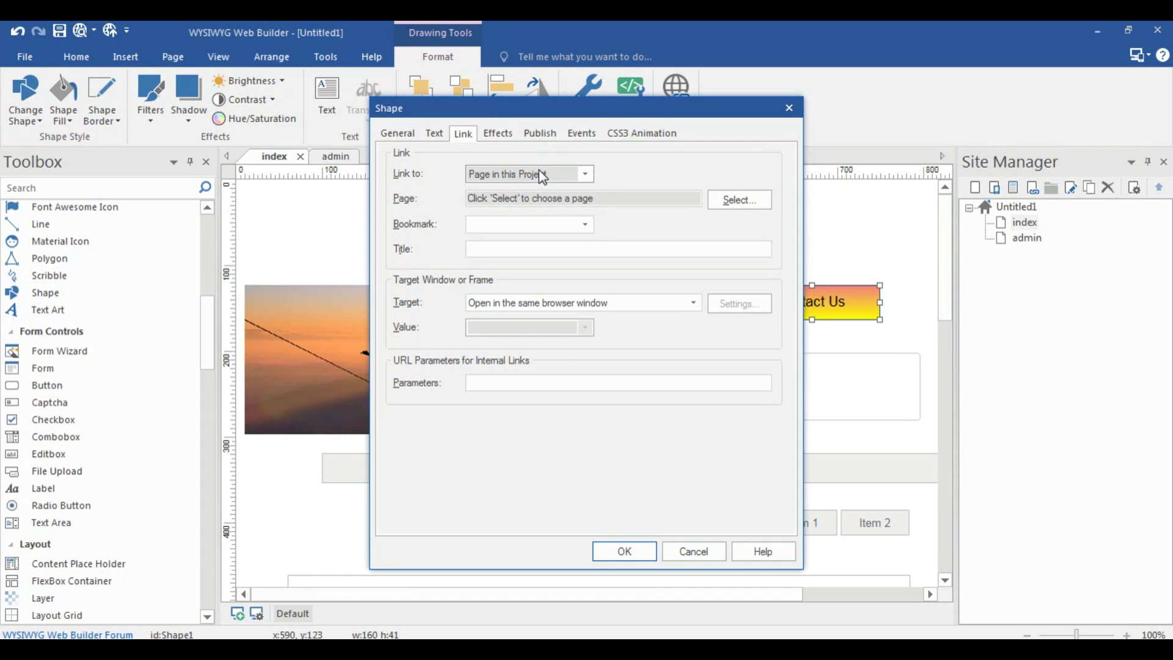
left_click(790, 107)
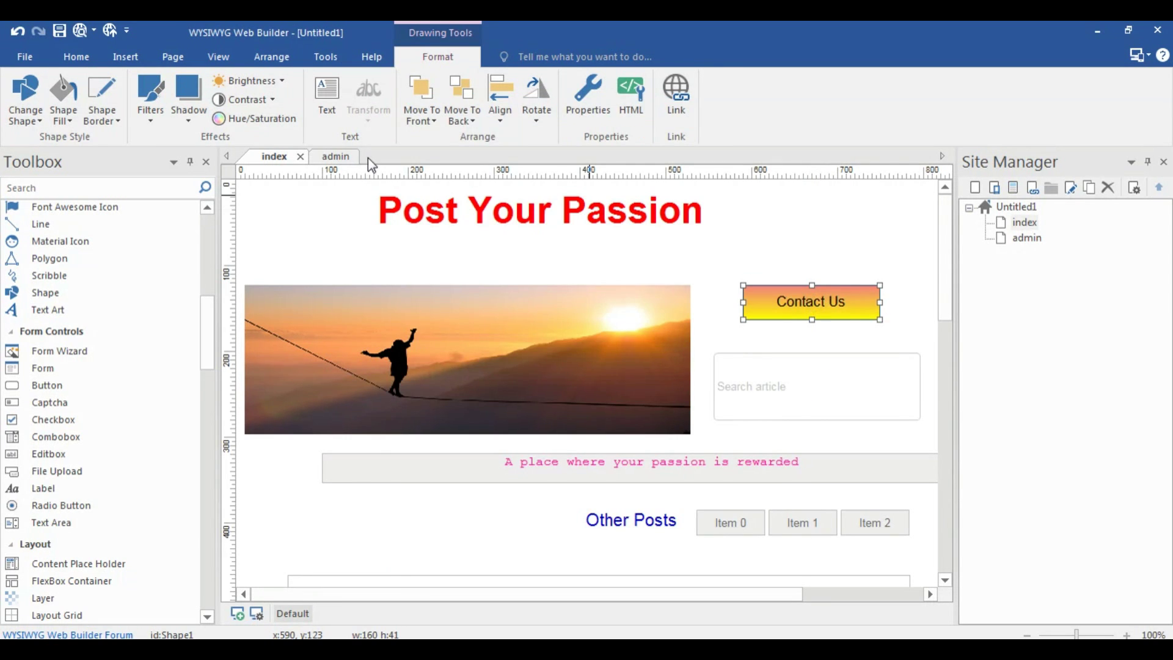
In the publish settings, browse the publish location to the wamp > www folder
left_click(72, 59)
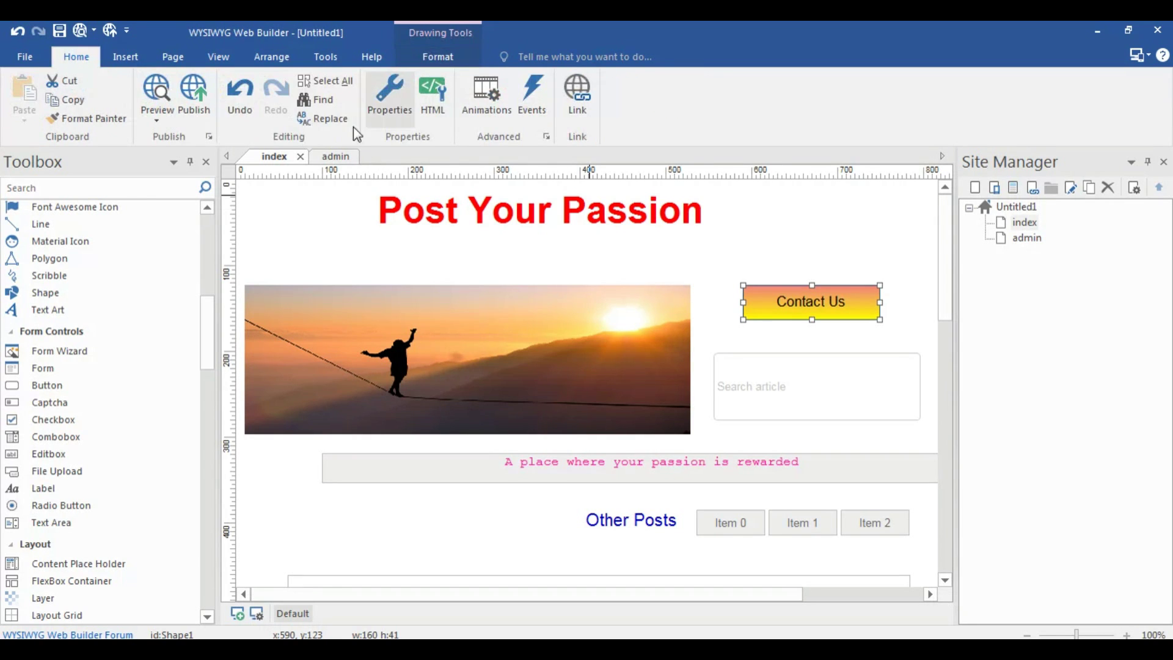
left_click(205, 95)
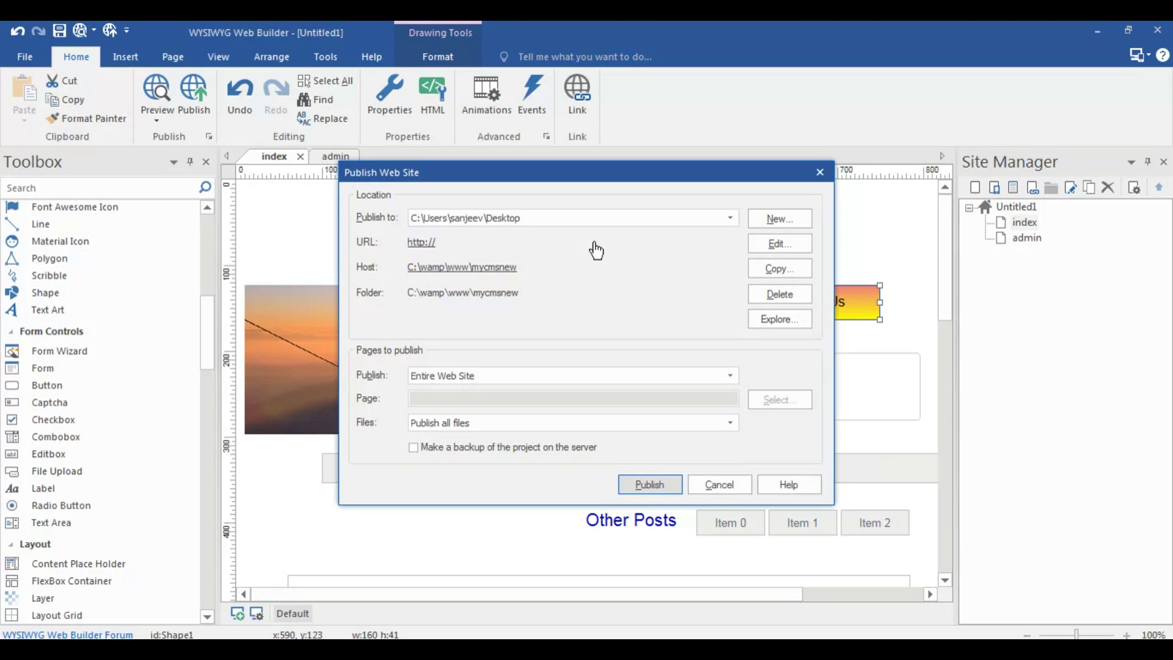
left_click(779, 243)
left_click(770, 318)
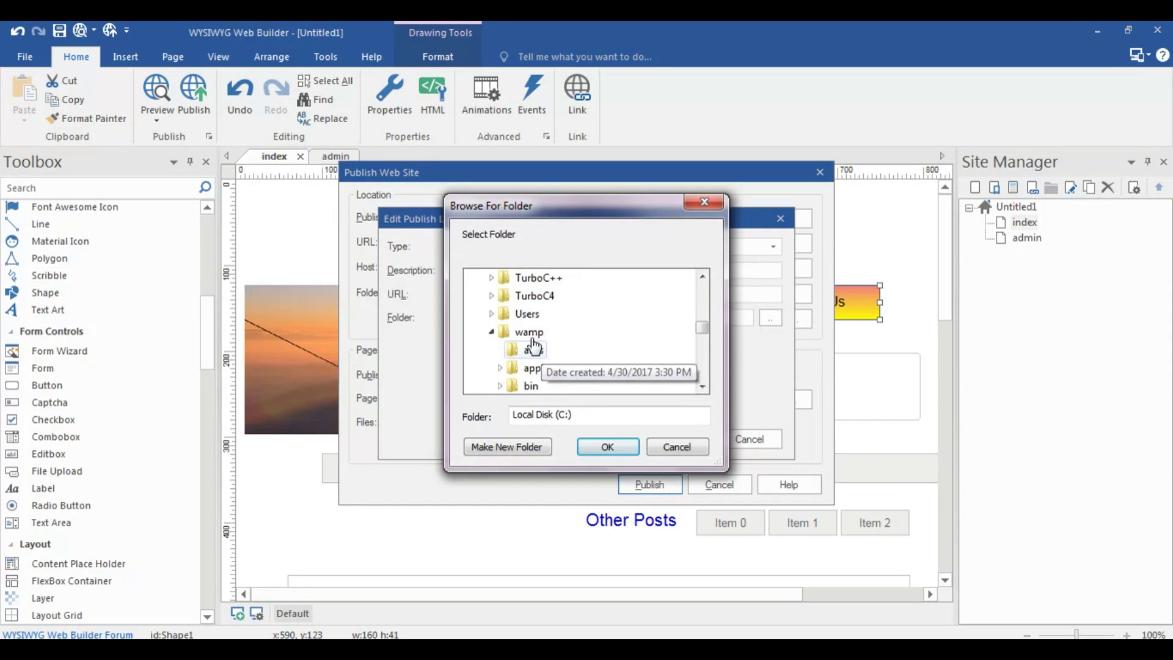
left_click(530, 333)
scroll(533, 342, "down", 1)
scroll(533, 342, "down", 1)
left_click(535, 331)
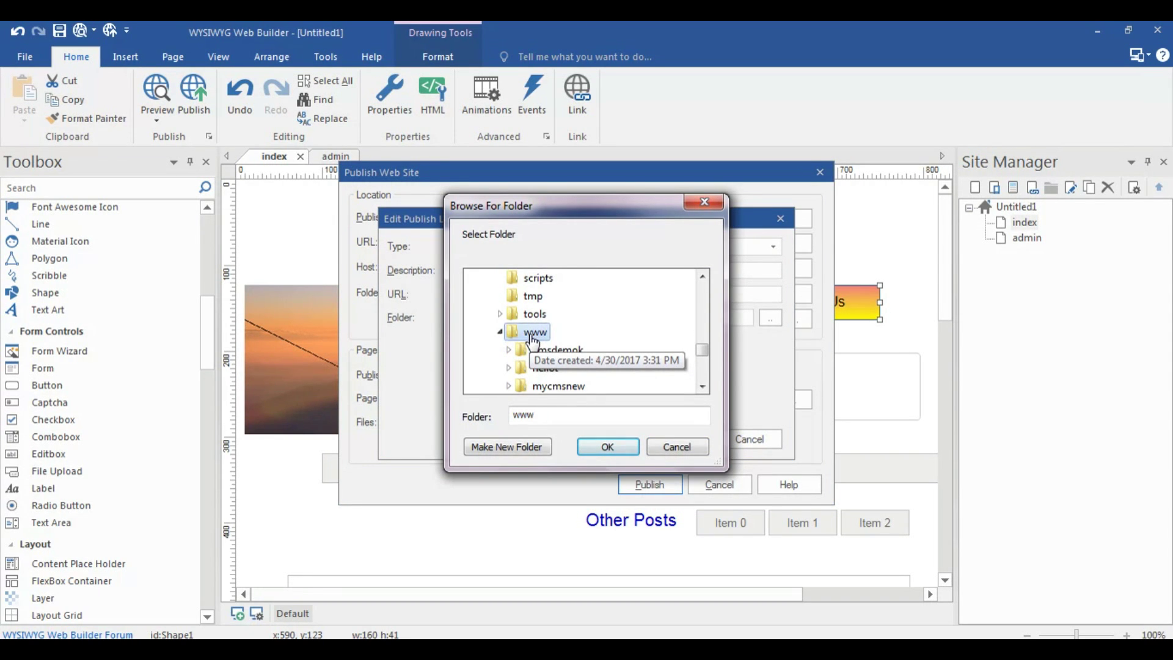
Make a new folder named cmsdemo inside www as the publish destination
left_click(520, 448)
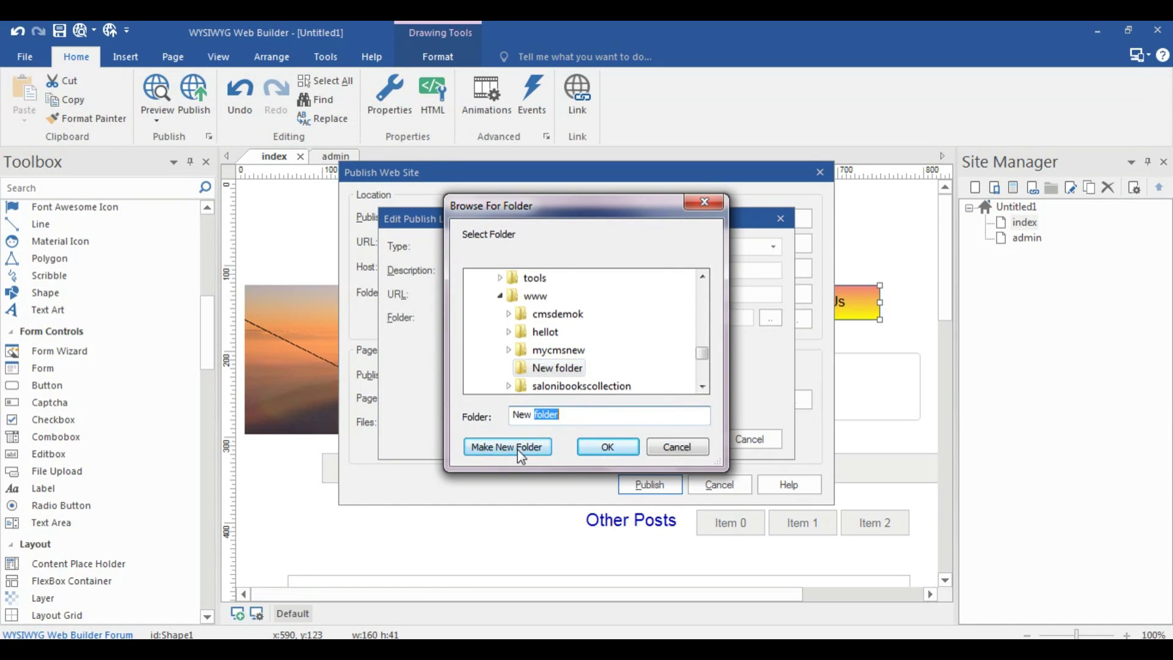
left_click(520, 448)
type("cmsdemo")
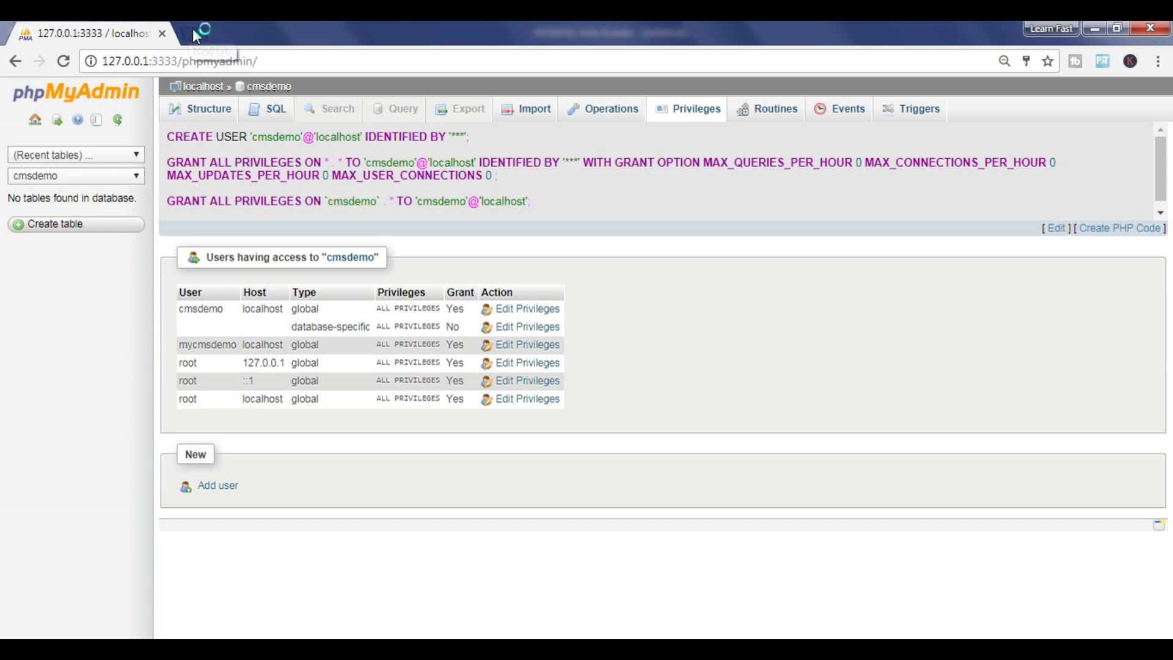
left_click(192, 28)
type("127.0.0.1:3333/")
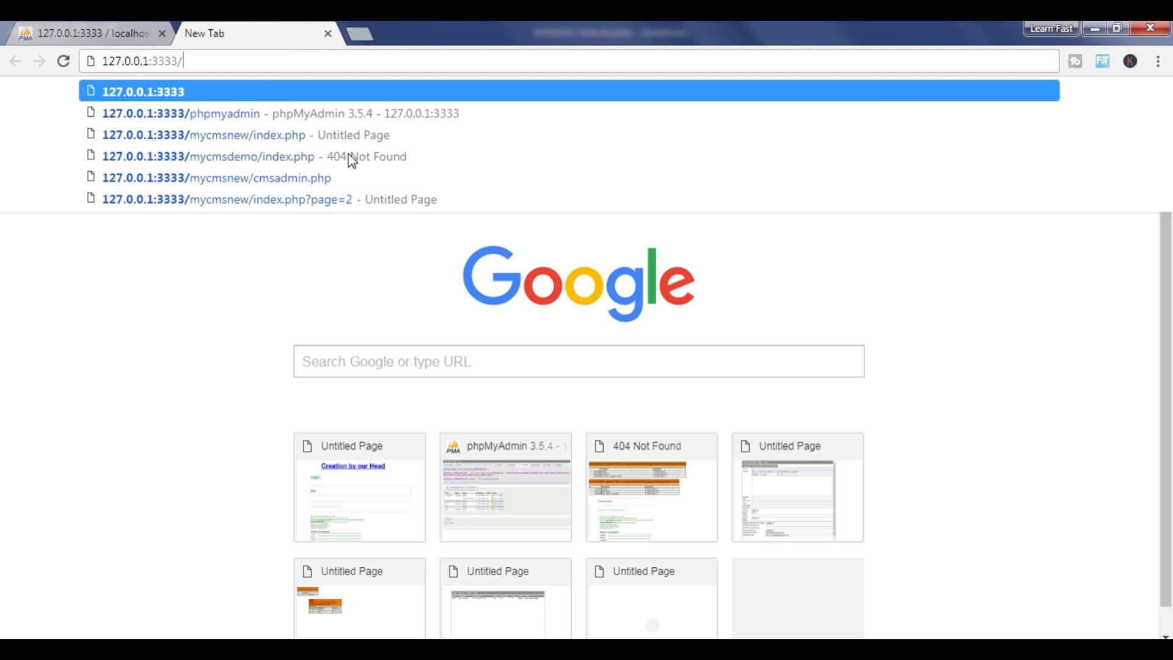
Load 127.0.0.1:3333/cmsdemo/index.php, then change the address to admin.php and load it
type("cmsdemo")
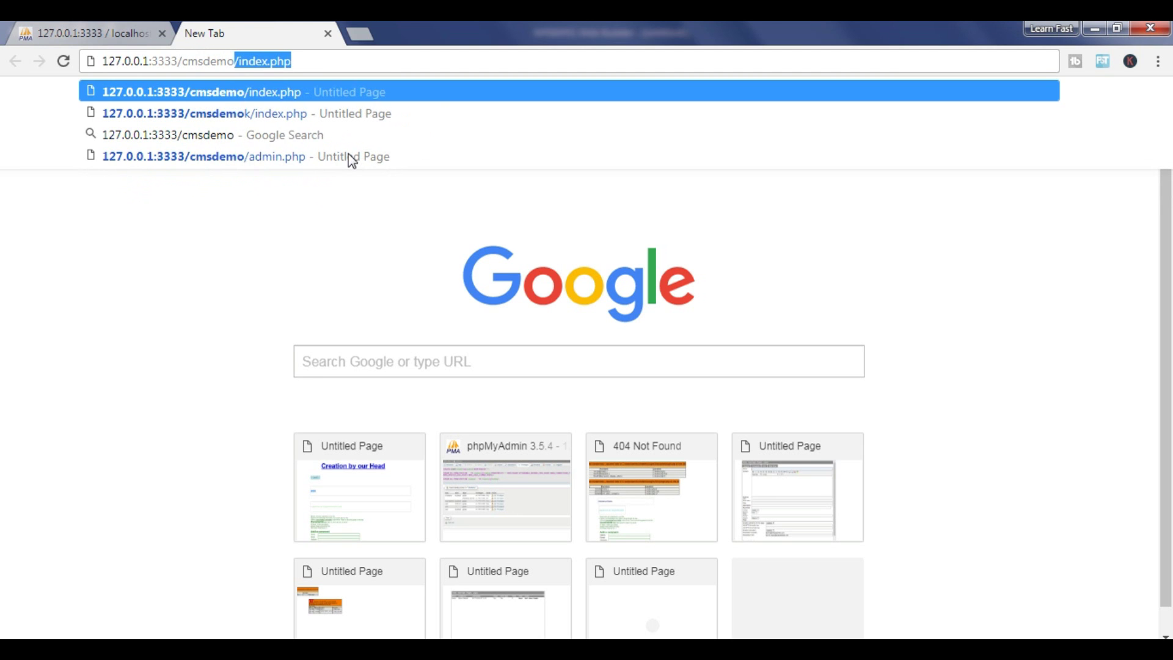
type("/in")
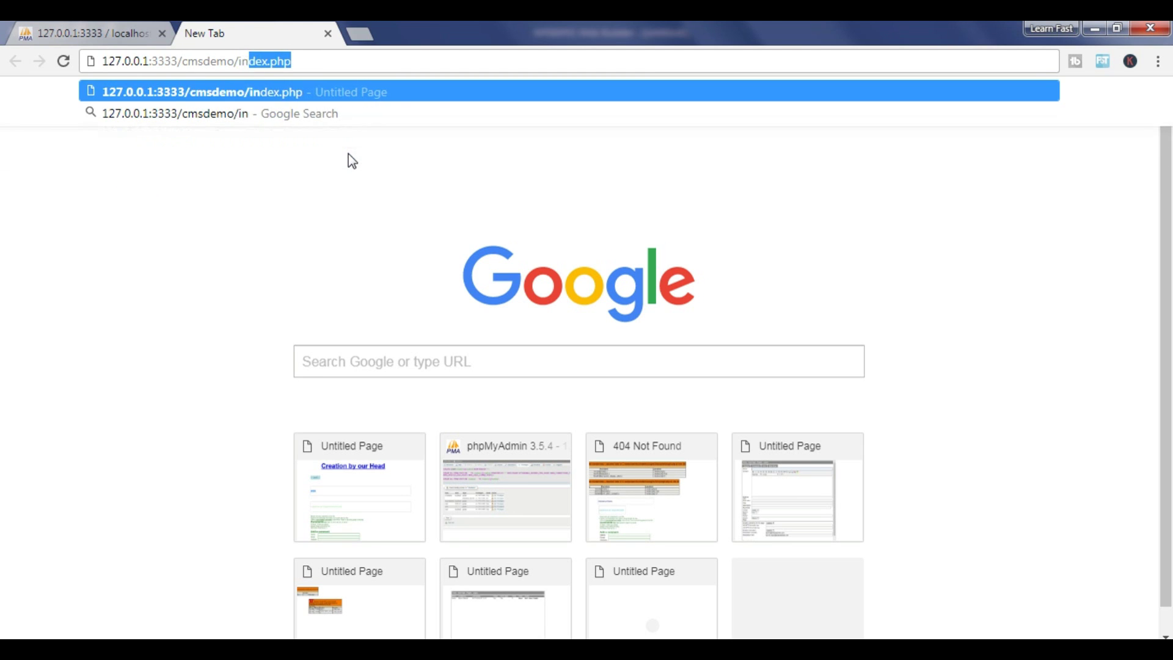
type("dex.php")
key("Return")
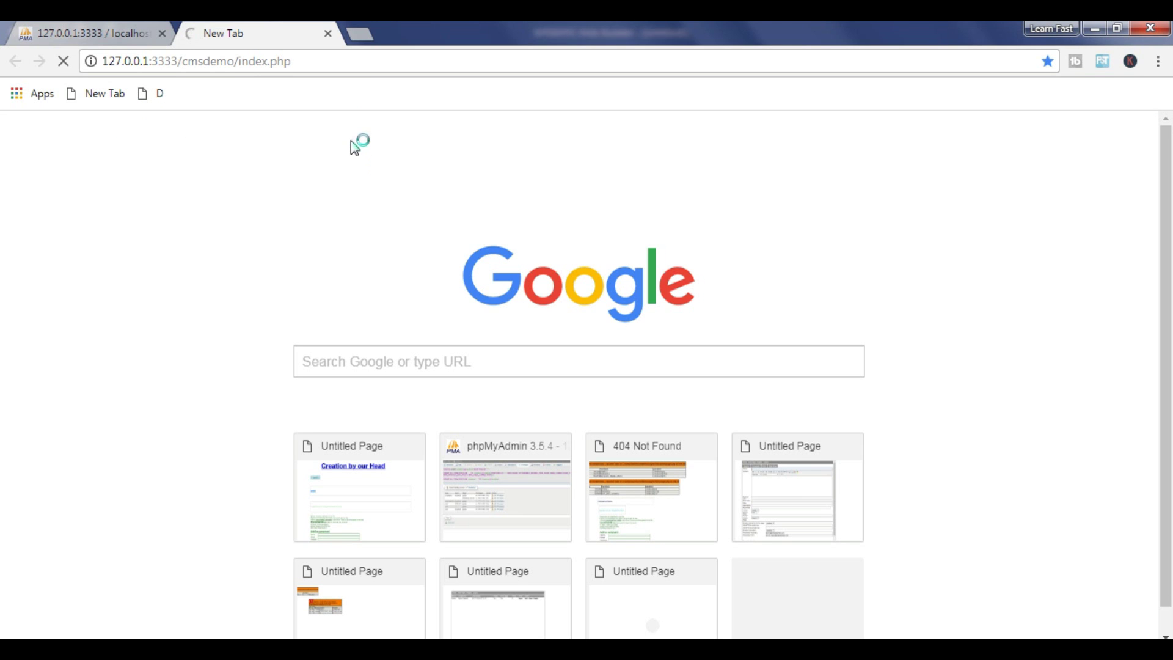
double_click(263, 62)
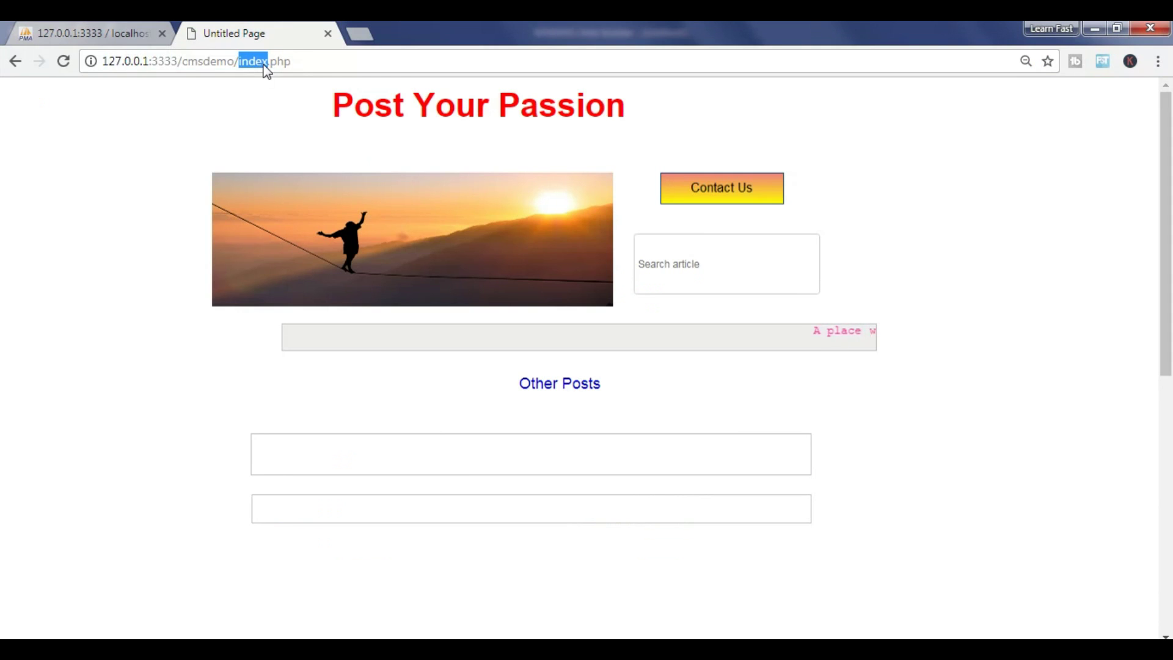
type("admin")
key("Return")
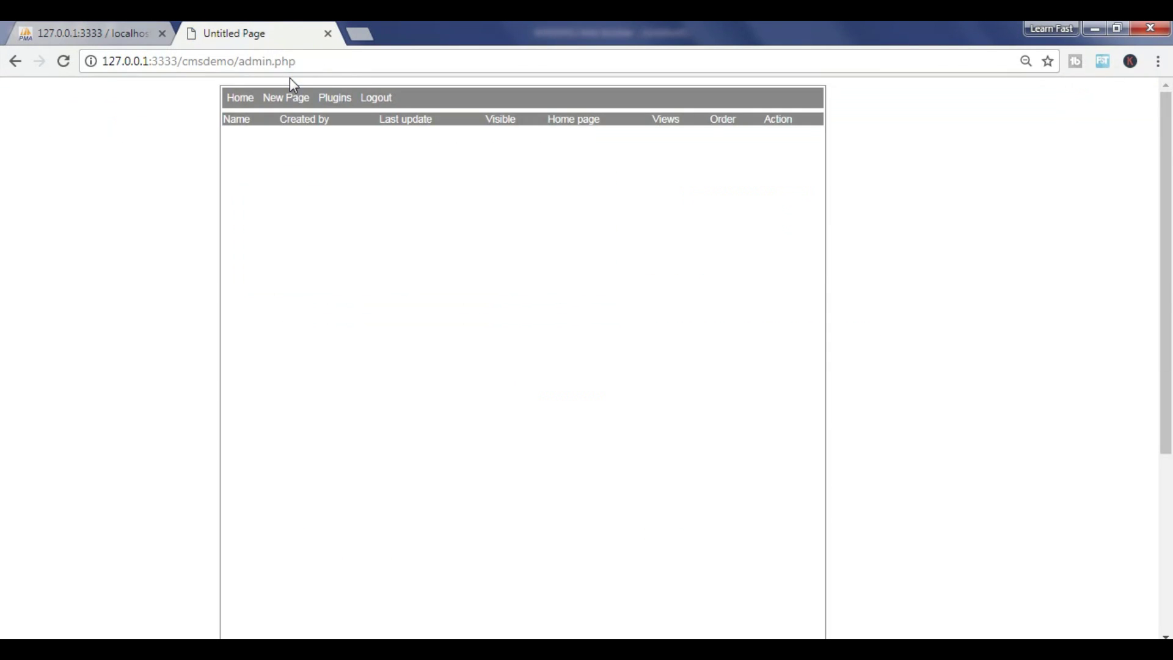
Log out of the CMS admin and fill the login Username with the saved admin name
left_click(375, 99)
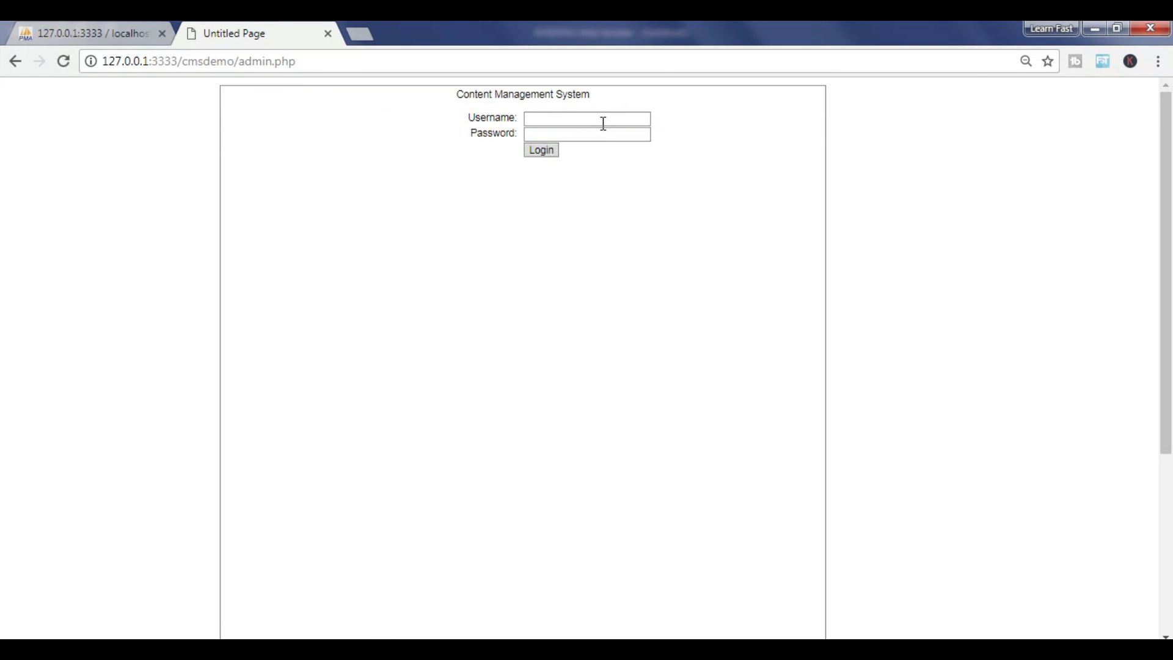
left_click(276, 67)
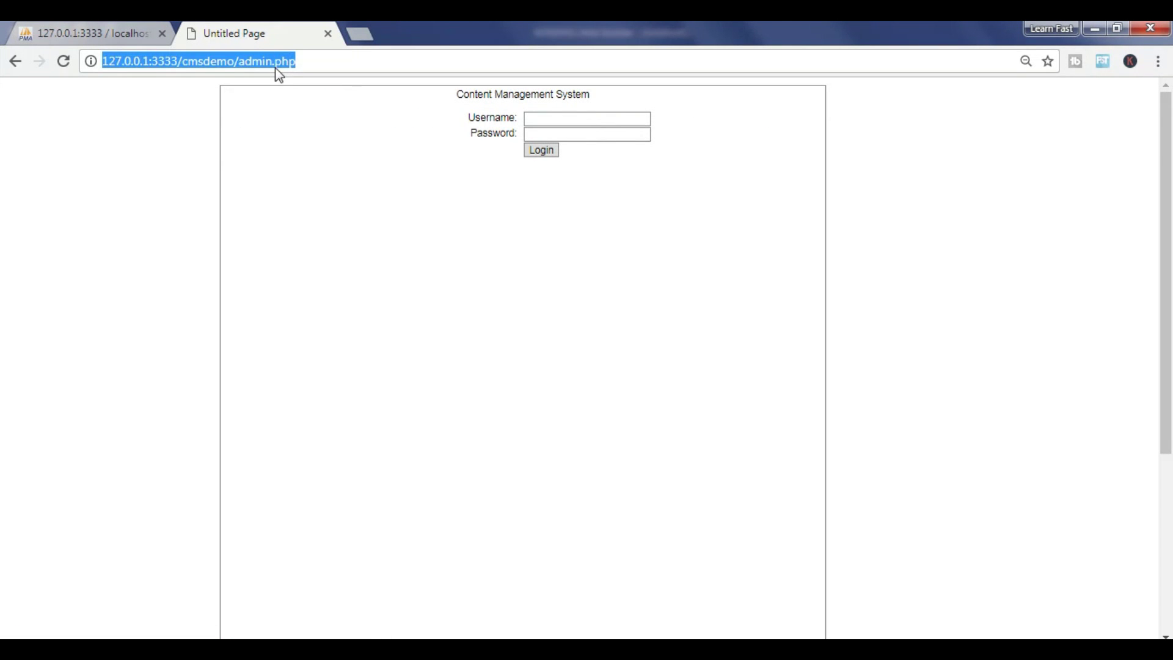
left_click(345, 99)
double_click(502, 96)
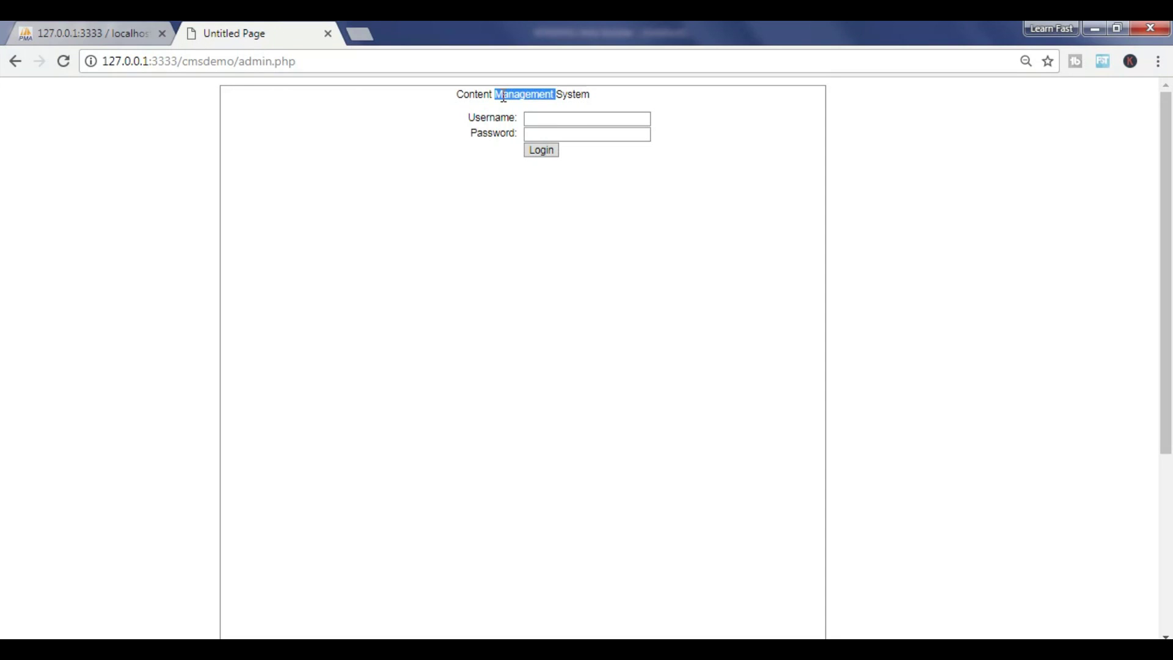
left_click(543, 121)
left_click(544, 124)
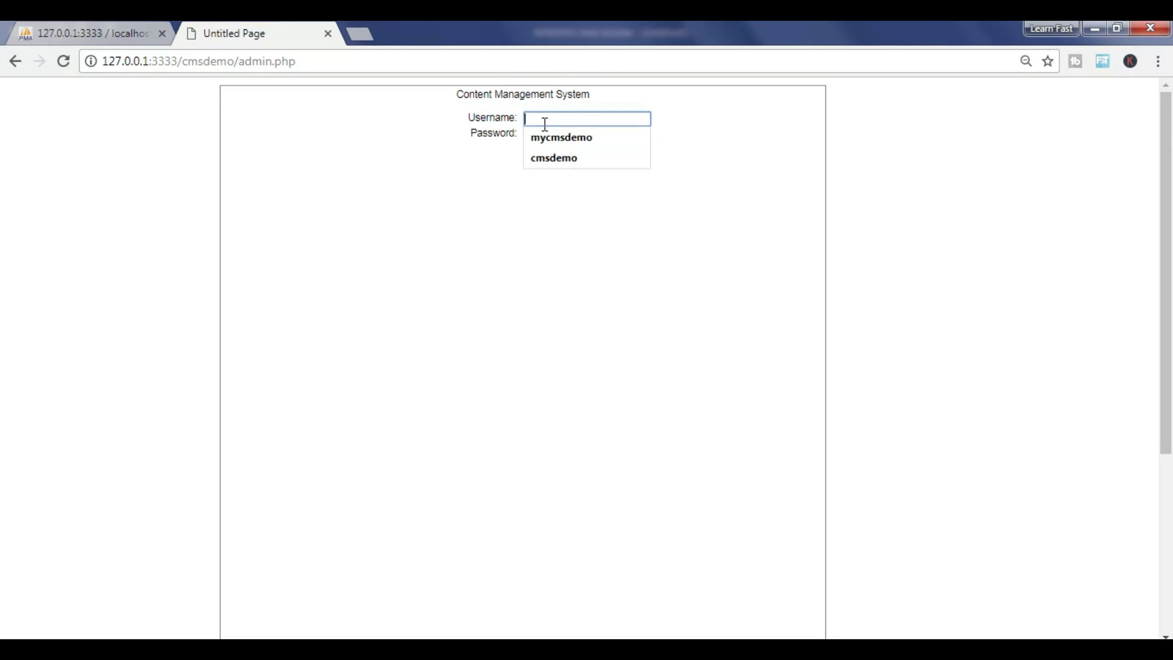
left_click(550, 157)
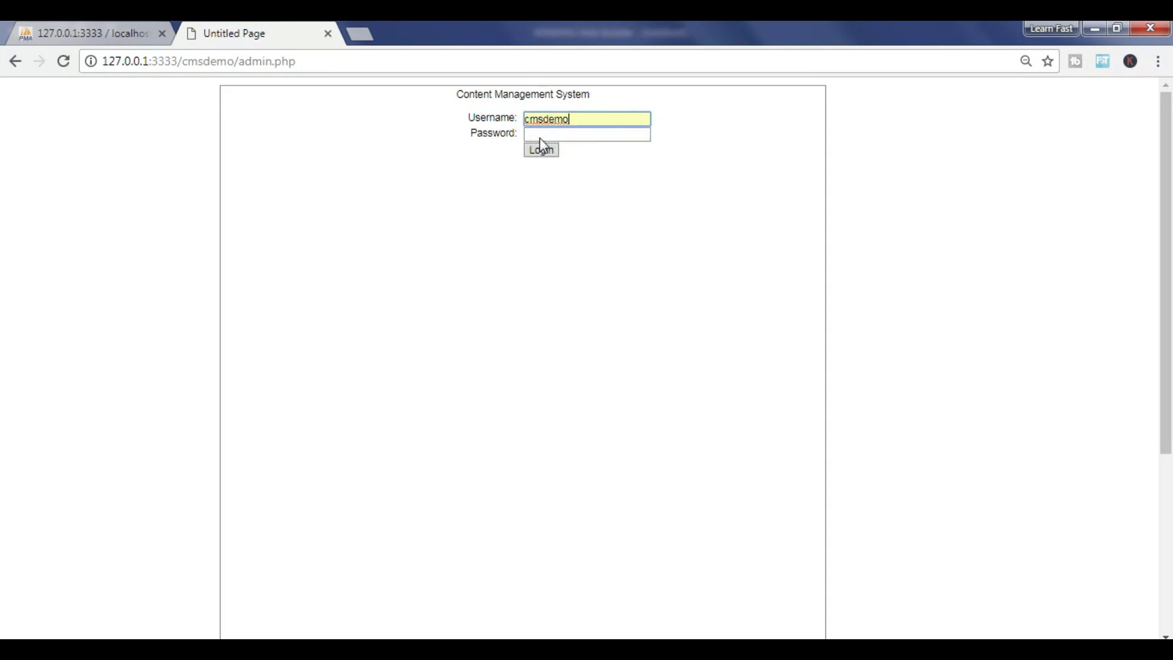
left_click(584, 136)
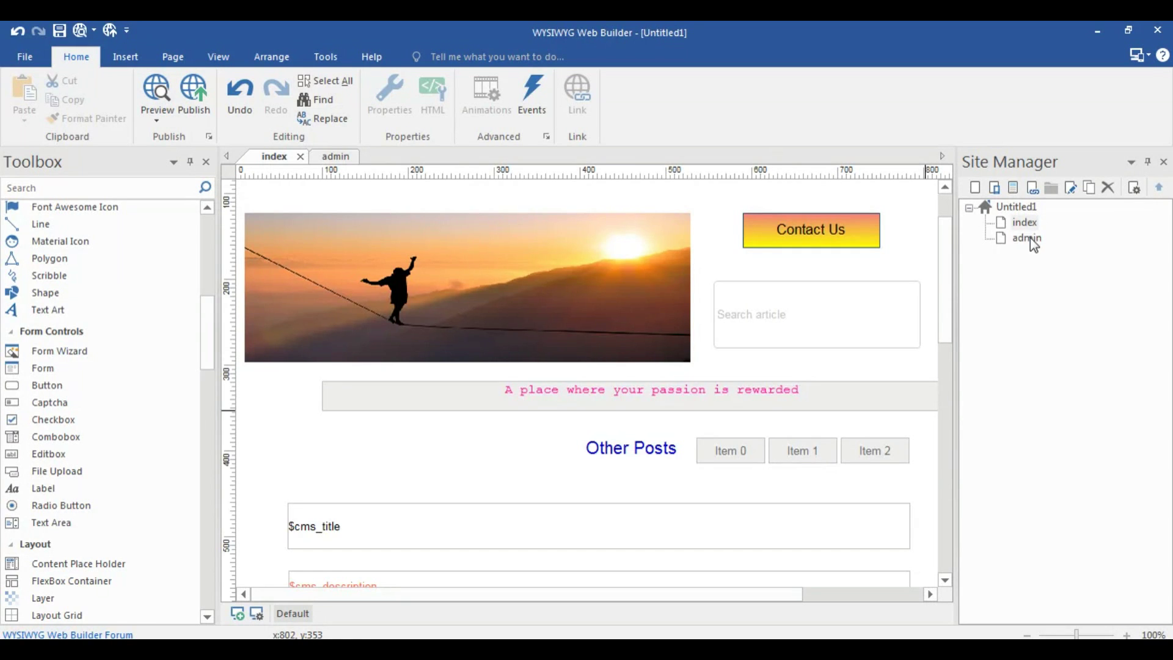
Check the Admin Password in the builder's CMS admin object properties
double_click(1027, 238)
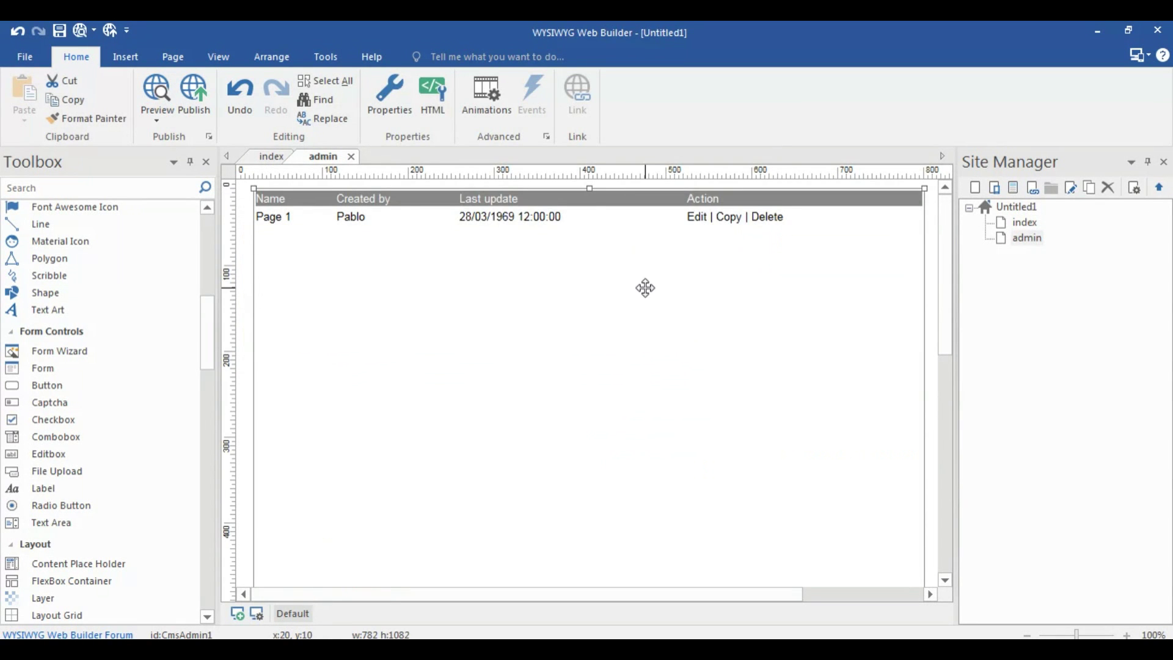
double_click(645, 288)
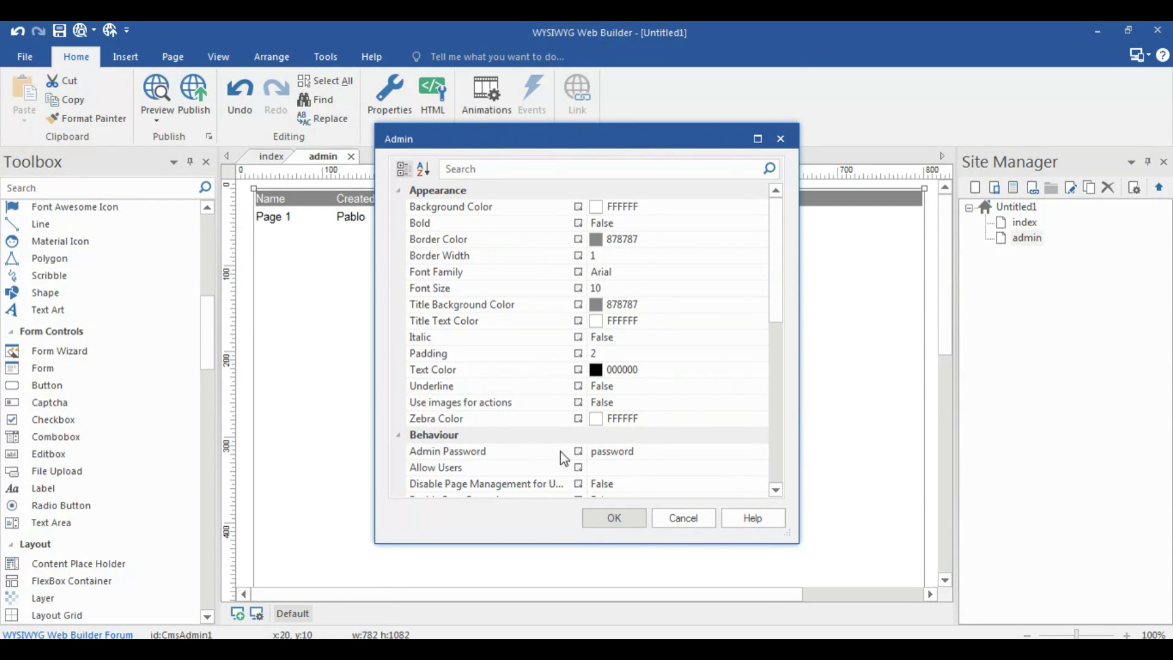
left_click(617, 511)
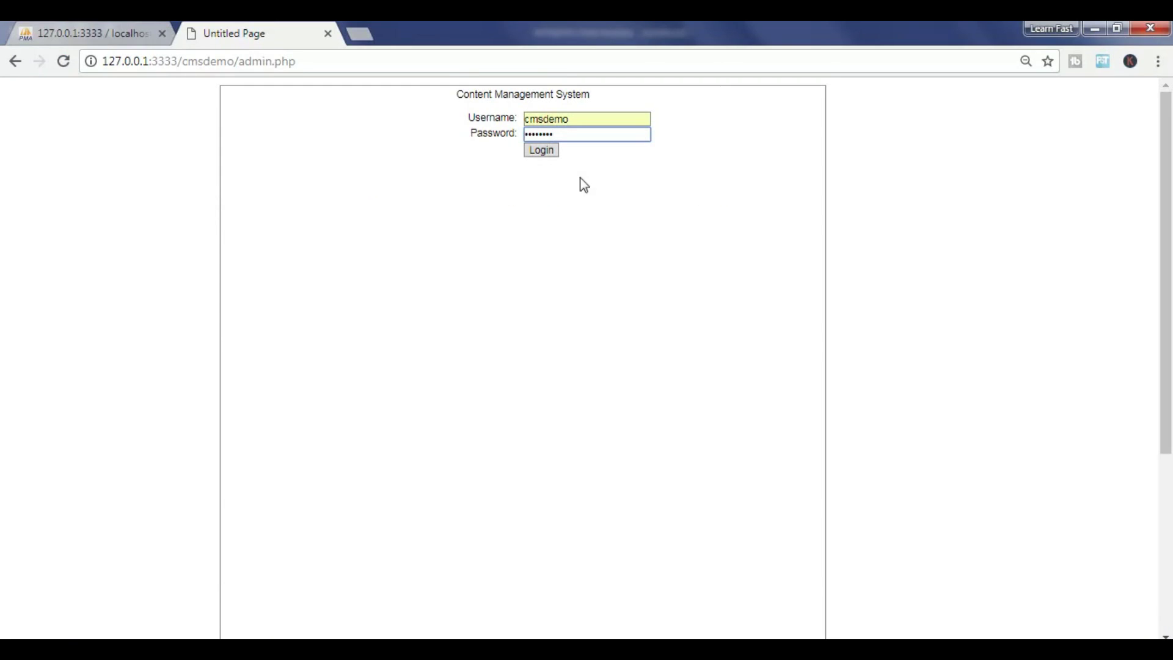
Log in, start a New Page, and look over its General and Comments tabs
left_click(542, 151)
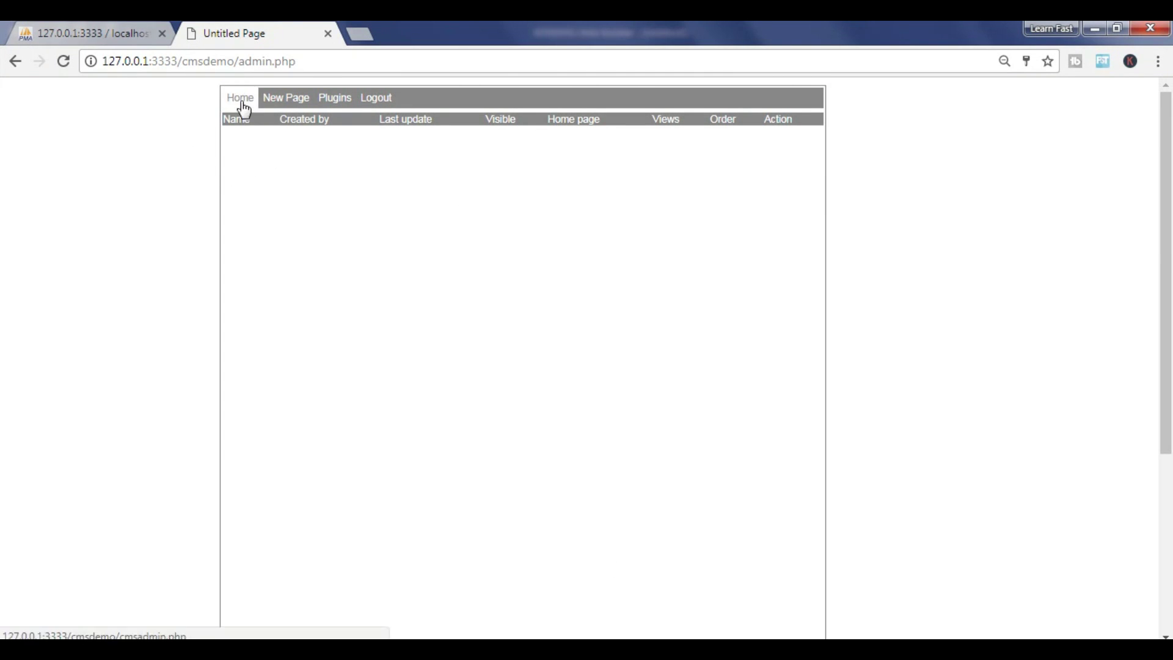
left_click(276, 105)
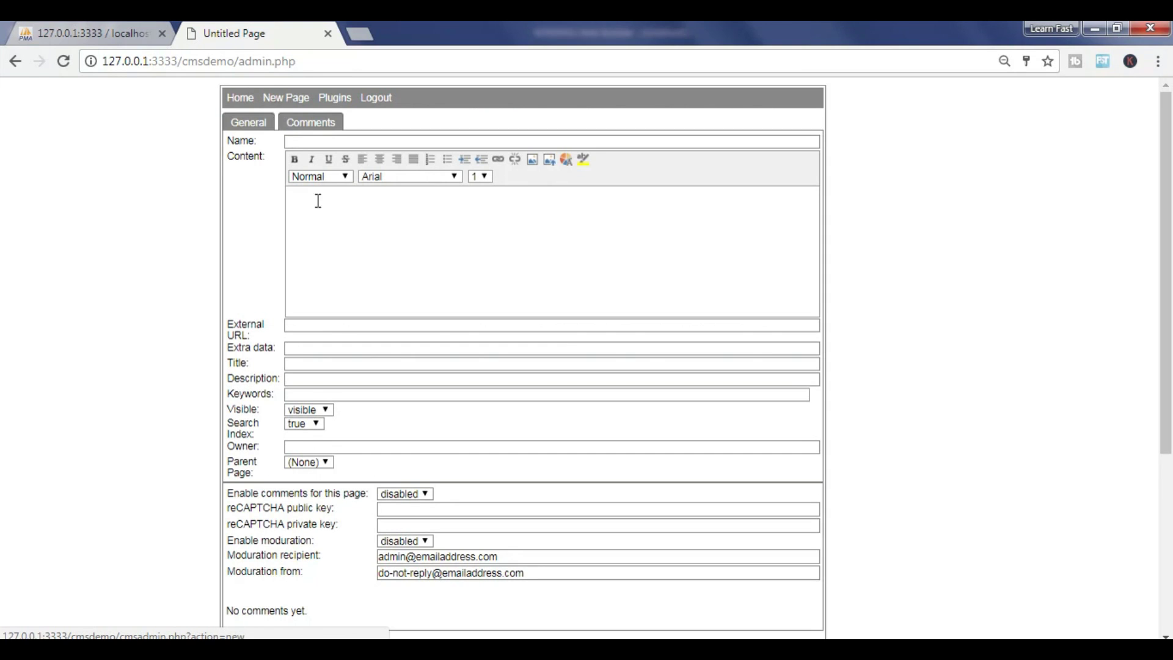
left_click(262, 122)
scroll(269, 116, "up", 1)
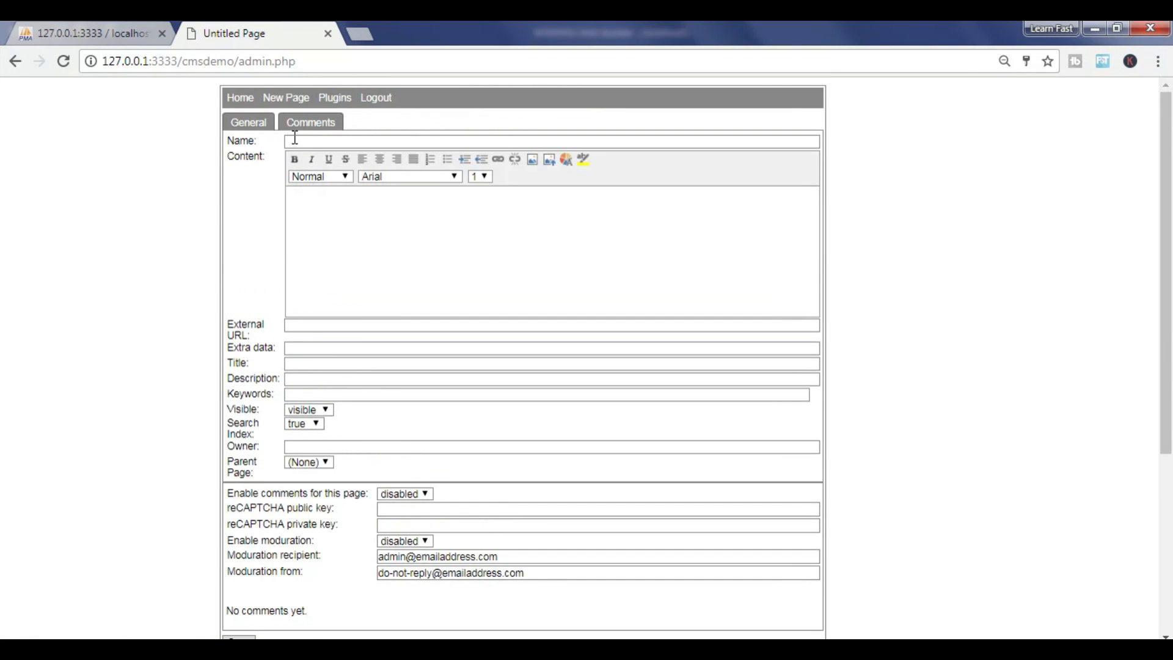
left_click(305, 120)
scroll(442, 106, "up", 5)
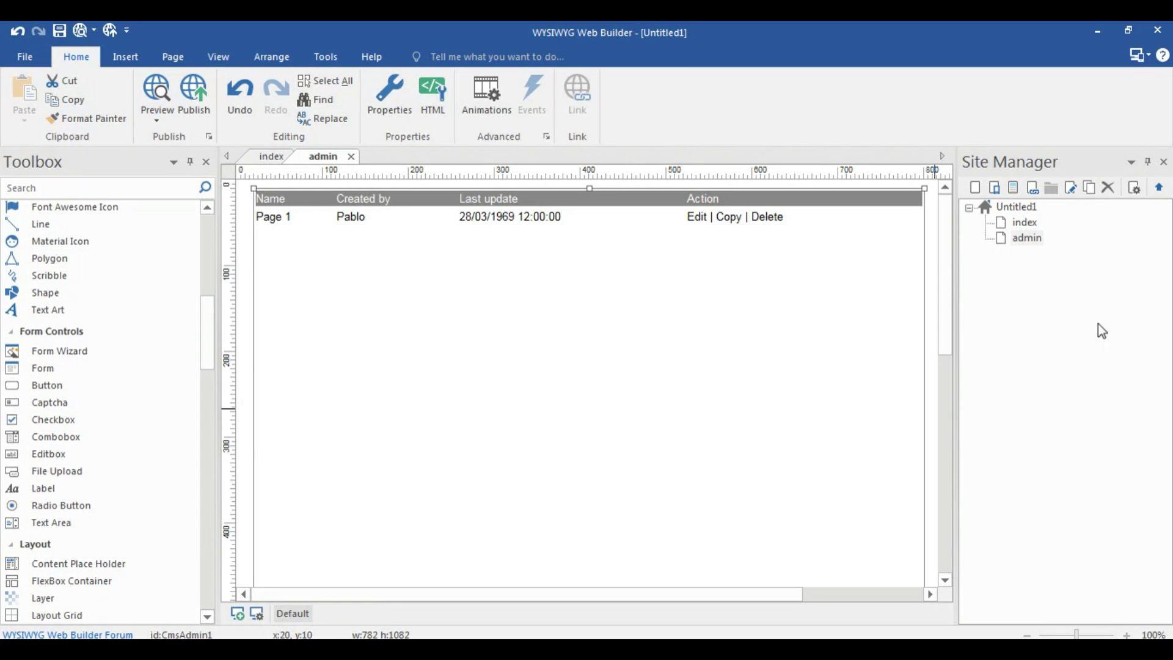
double_click(1012, 223)
scroll(609, 434, "down", 3)
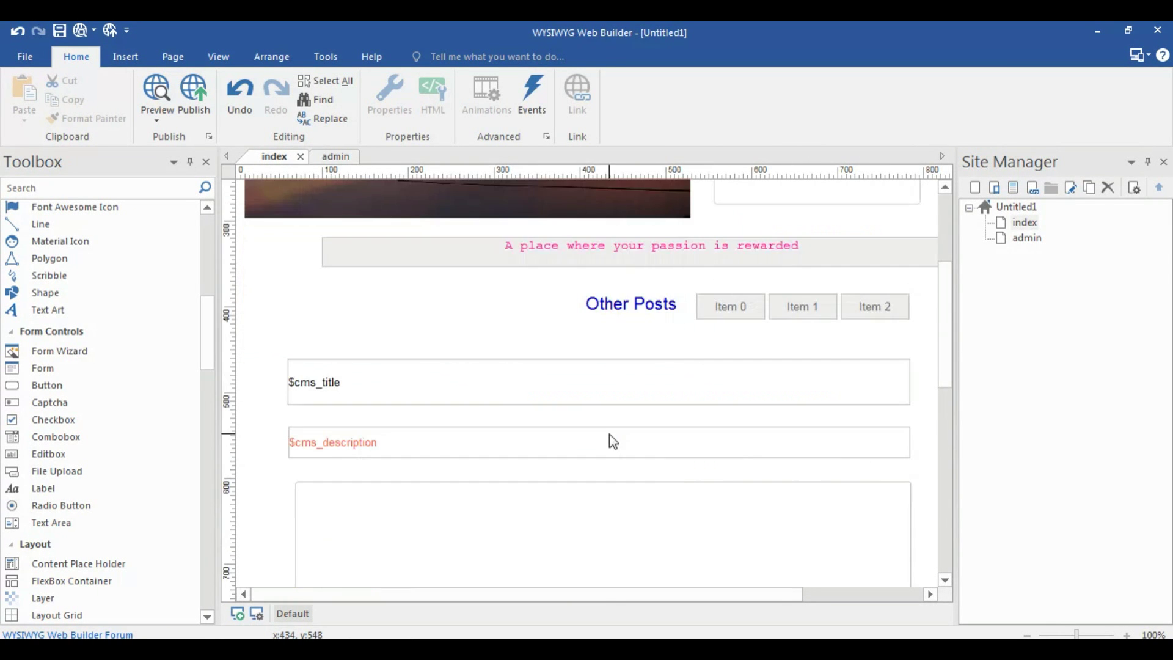
left_click(559, 523)
double_click(559, 523)
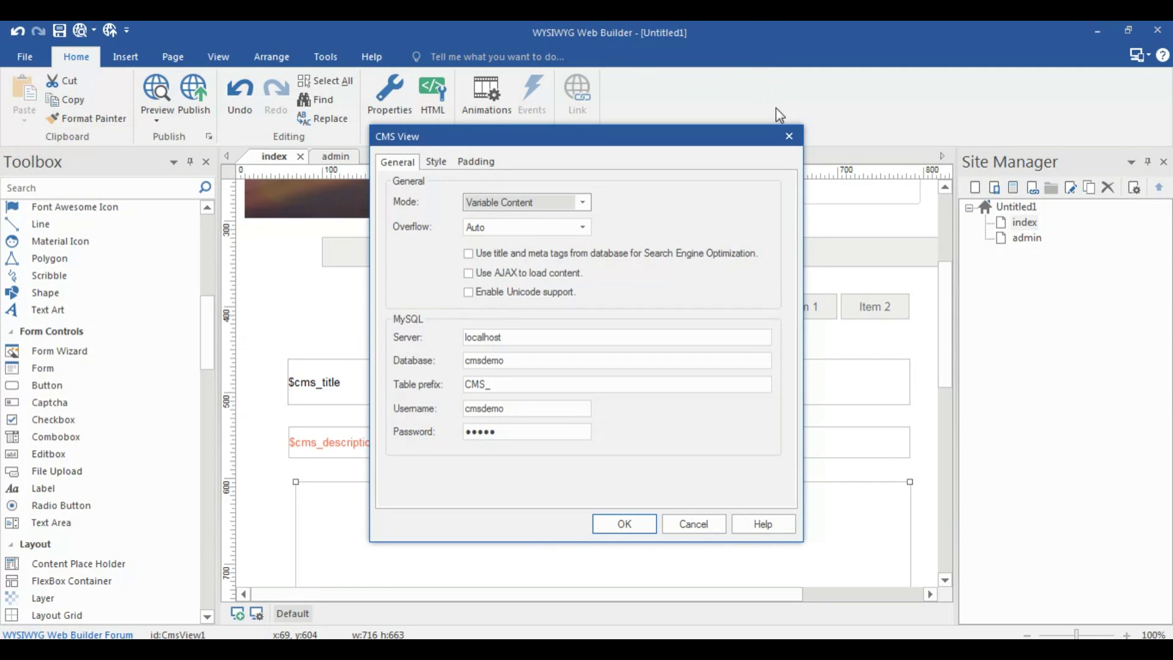
left_click(787, 138)
double_click(1025, 237)
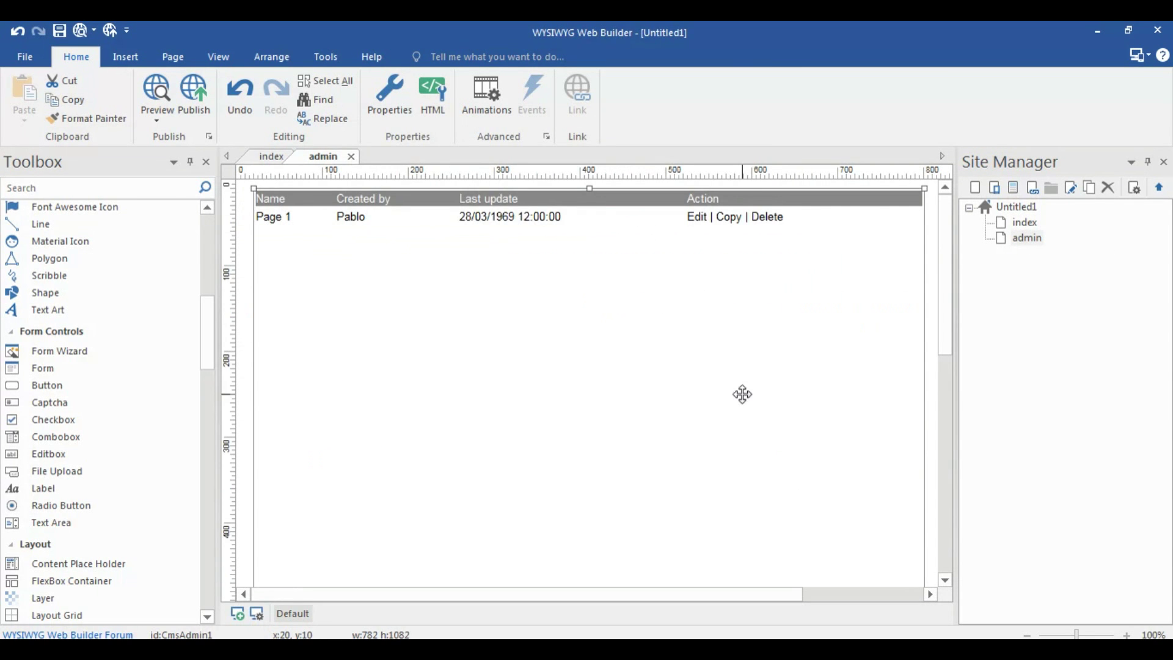
double_click(741, 394)
left_click_drag(780, 275, 787, 397)
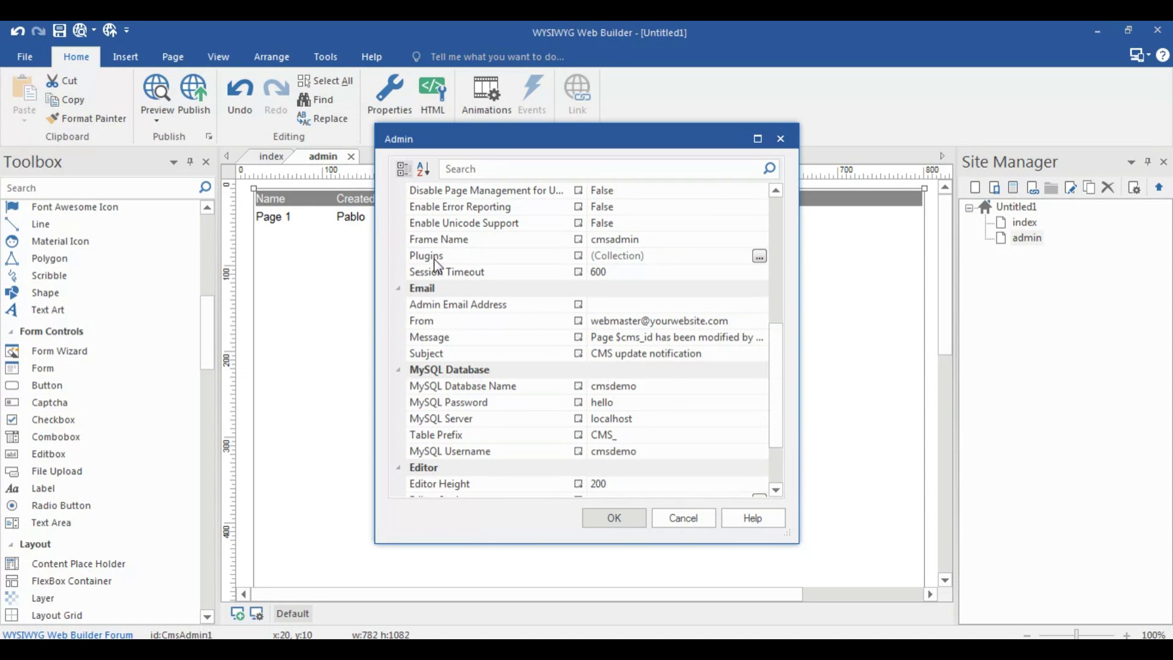
left_click(759, 256)
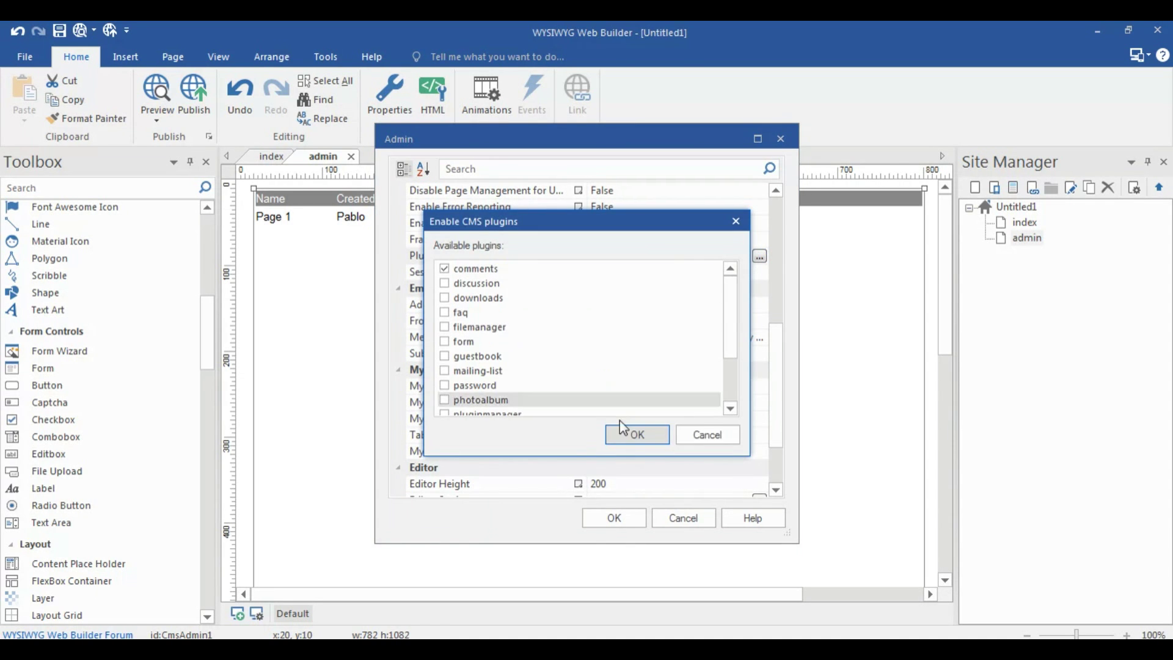
left_click(708, 434)
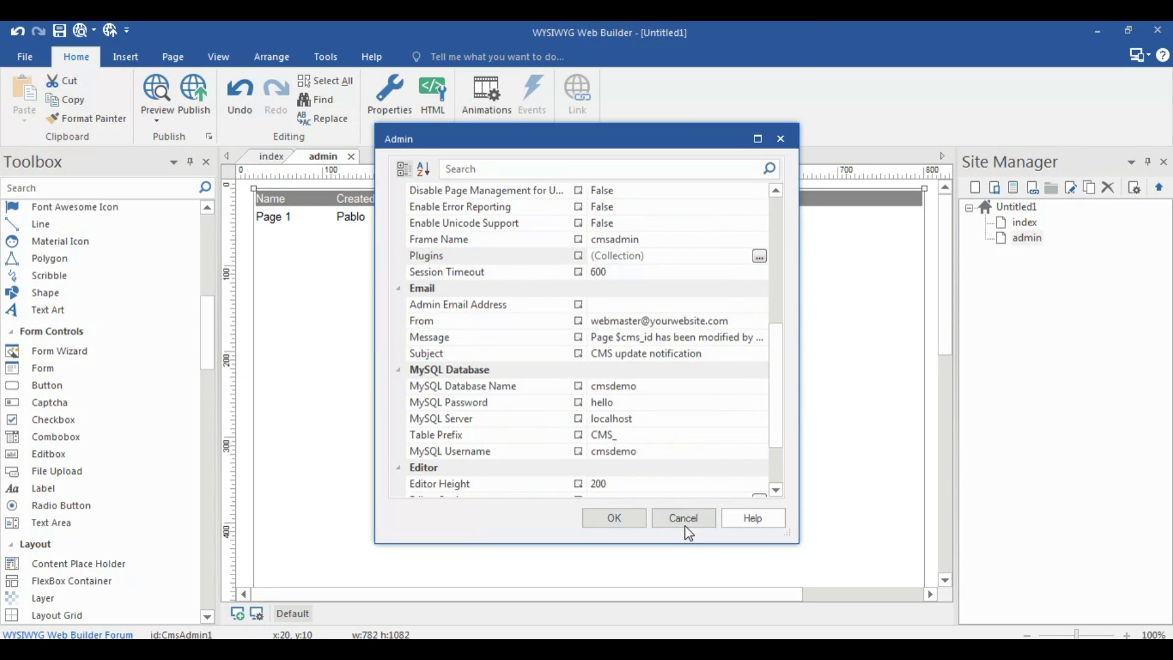
left_click(683, 518)
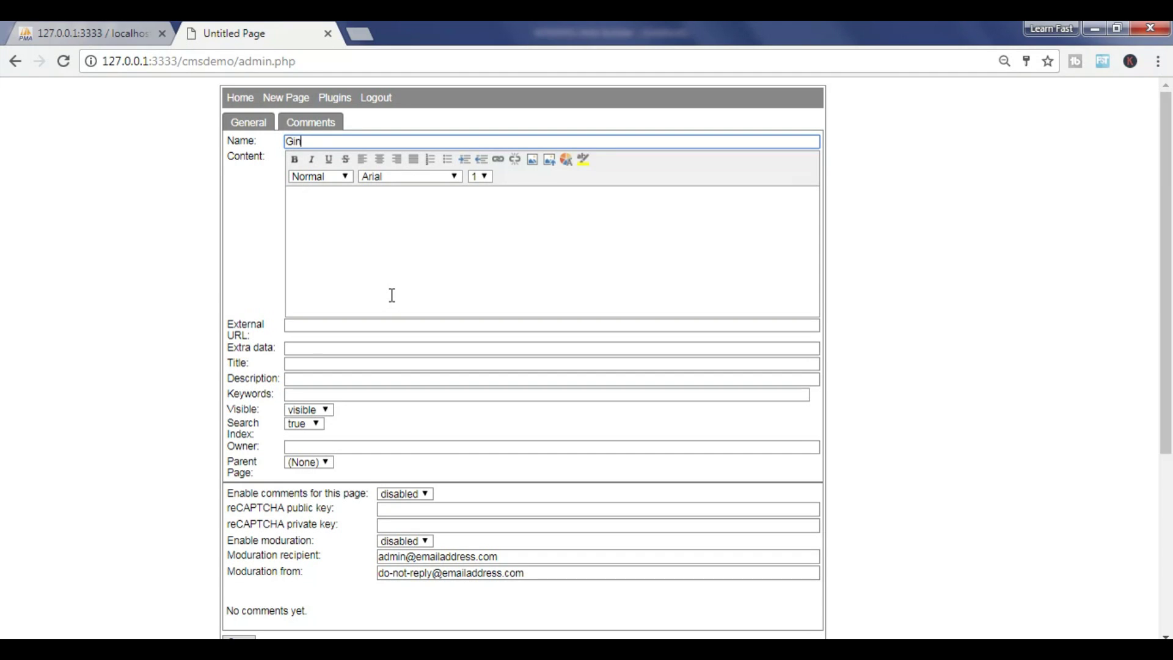
Write 'Books are very important in our life.' and 'A great book can change thousands of Souls' as content
left_click(296, 189)
type("Books are very important in our life.")
key("Return")
type("A great book can")
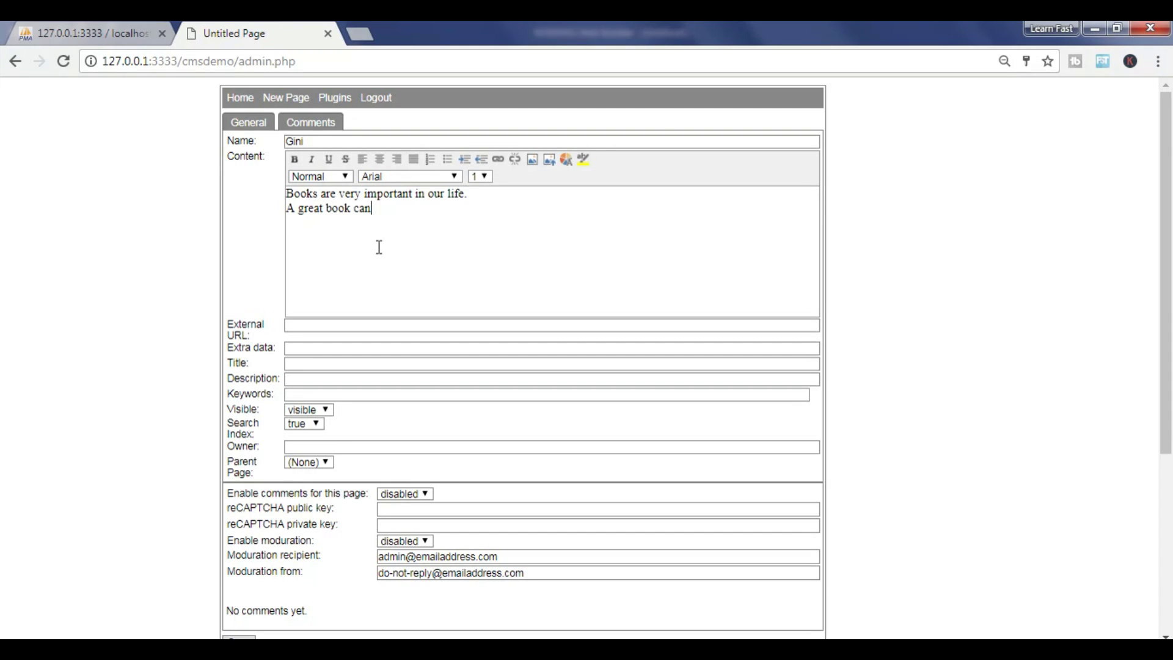
type(" change thousands of Souls")
Colour the word 'Souls' red and format the second line as Heading 2
double_click(492, 208)
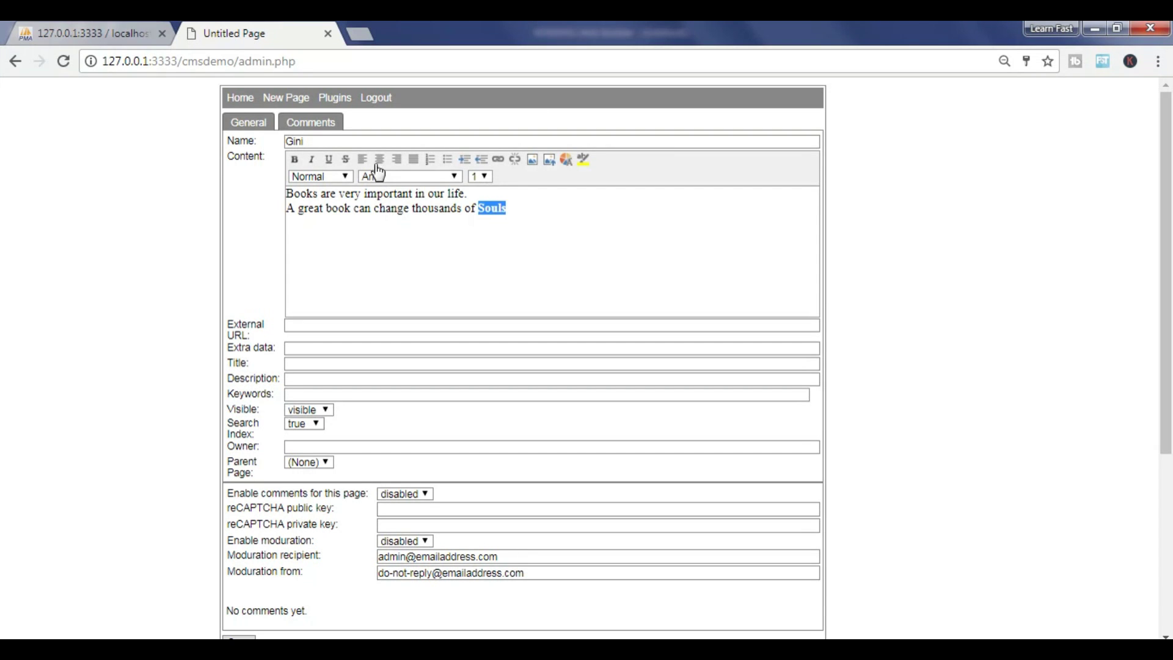
left_click(566, 163)
left_click(581, 213)
left_click(321, 176)
left_click(322, 220)
left_click(408, 263)
left_click(350, 242)
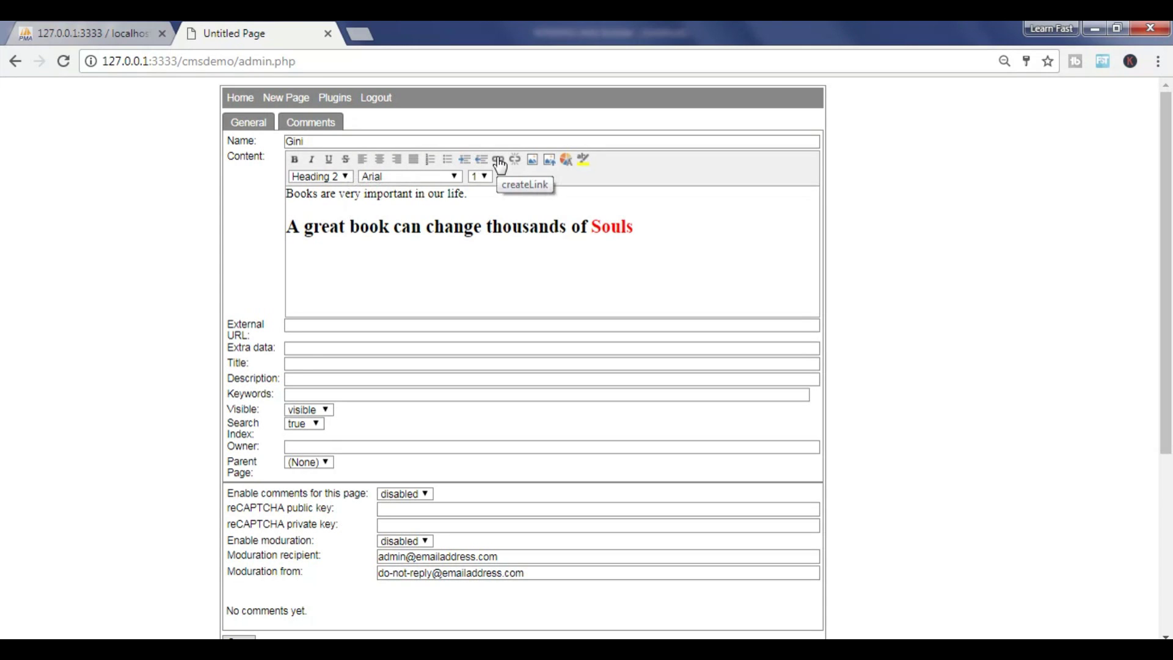
left_click(549, 159)
left_click(636, 176)
Set the page Title to 'Importance of Books'
left_click(304, 325)
scroll(300, 335, "down", 2)
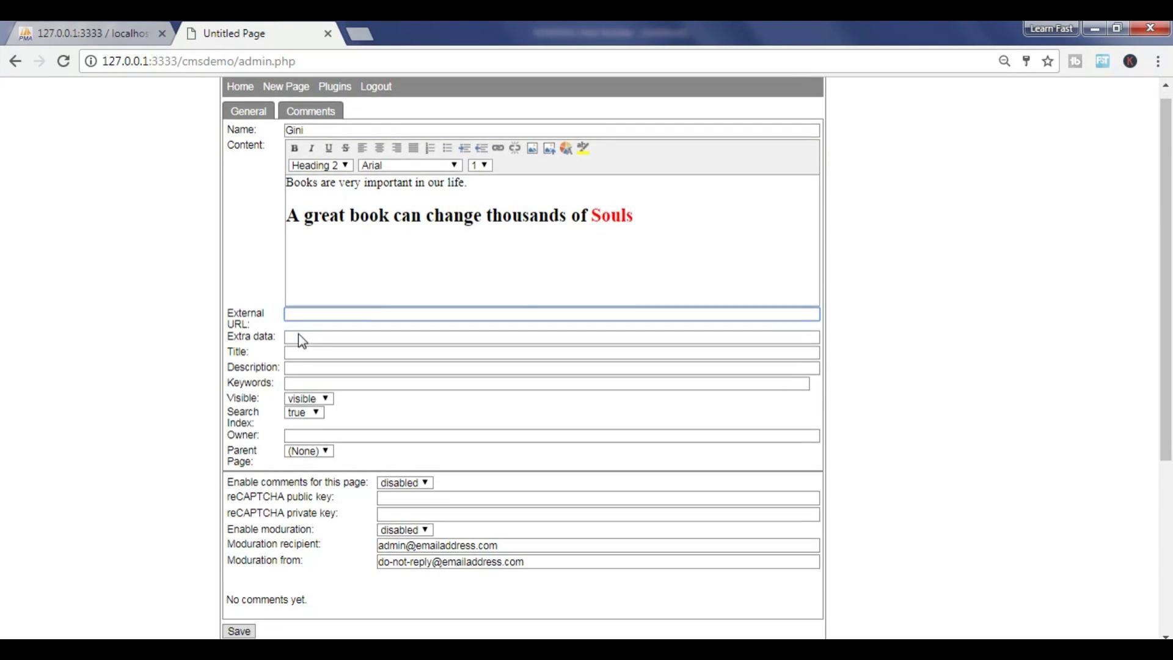
left_click(292, 278)
scroll(419, 253, "up", 2)
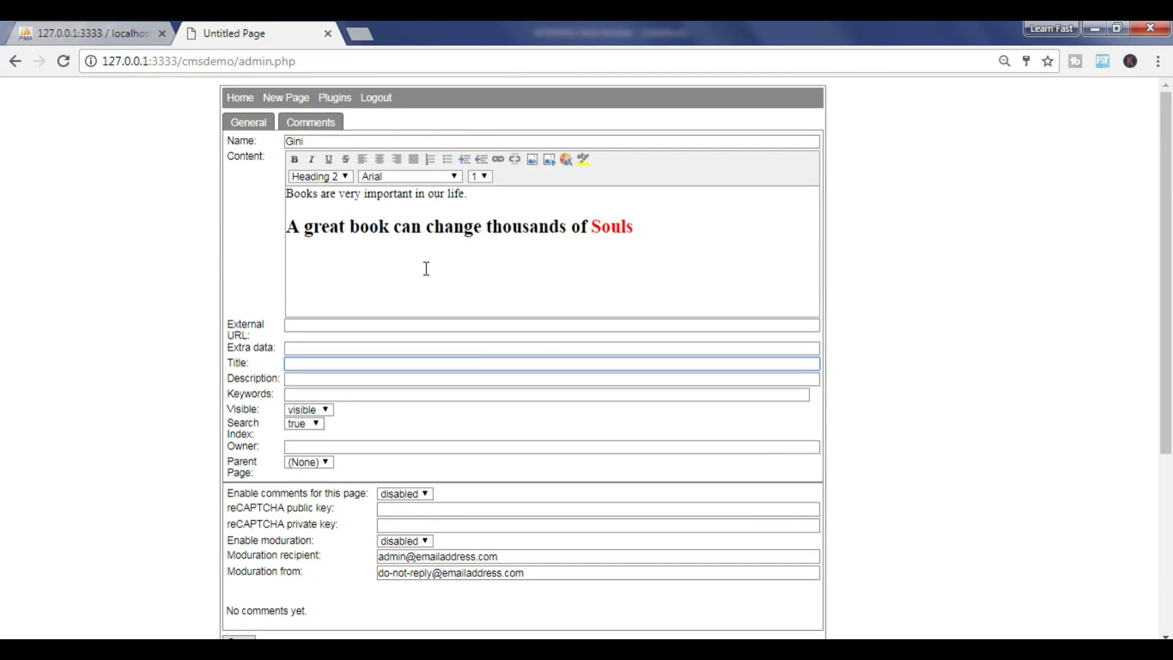
type("Importance Books")
key("Left")
key("Left")
key("Left")
key("Left")
key("Left")
type("of")
Set the Description to 'A great book can change thousands of Souls'
left_click(319, 381)
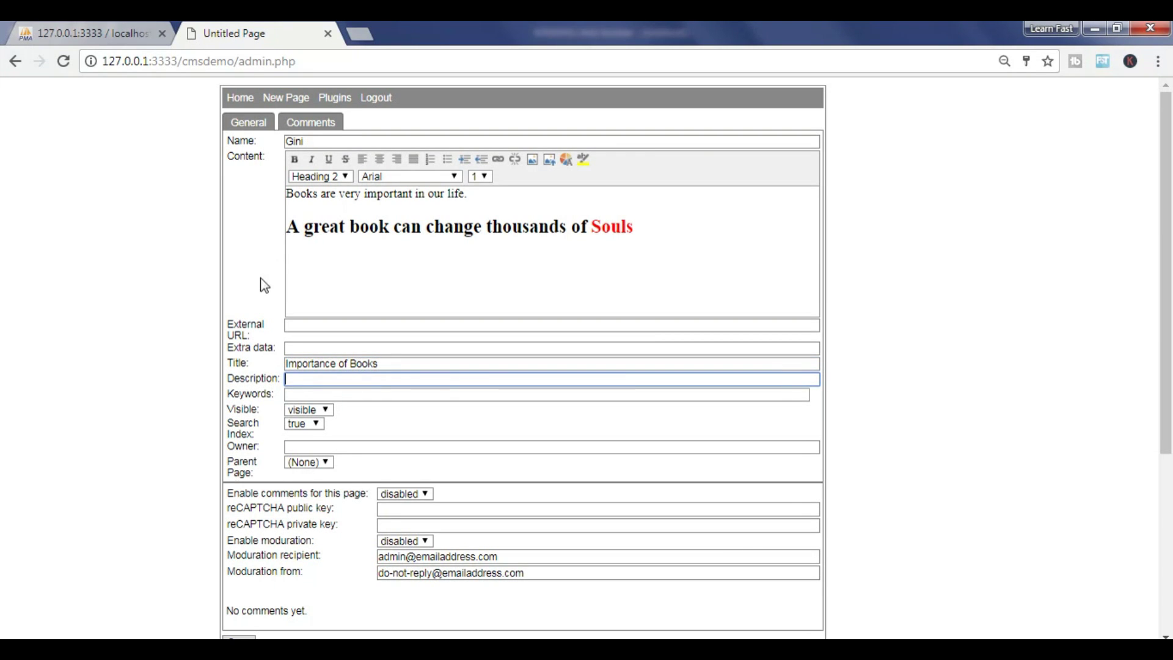
type("A great book can change thousand of Souls")
left_click(455, 380)
left_click(443, 379)
type("s")
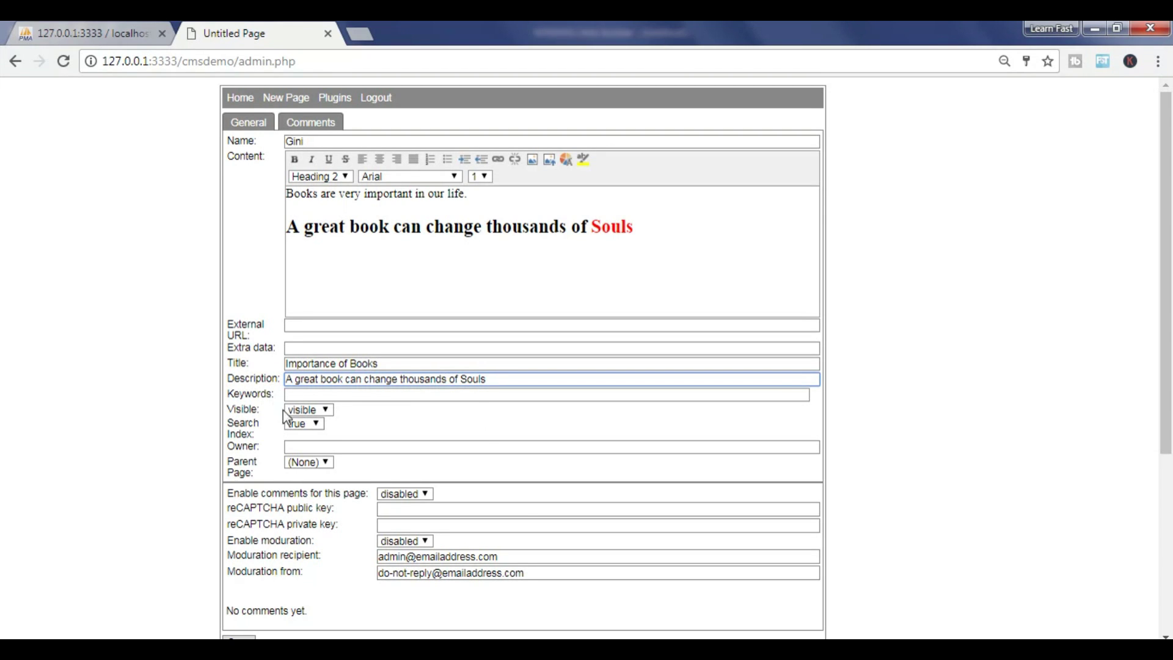
left_click_drag(246, 396, 275, 394)
Fill in the owner's name and set 'Enable comments for this page' to enabled
left_click(297, 394)
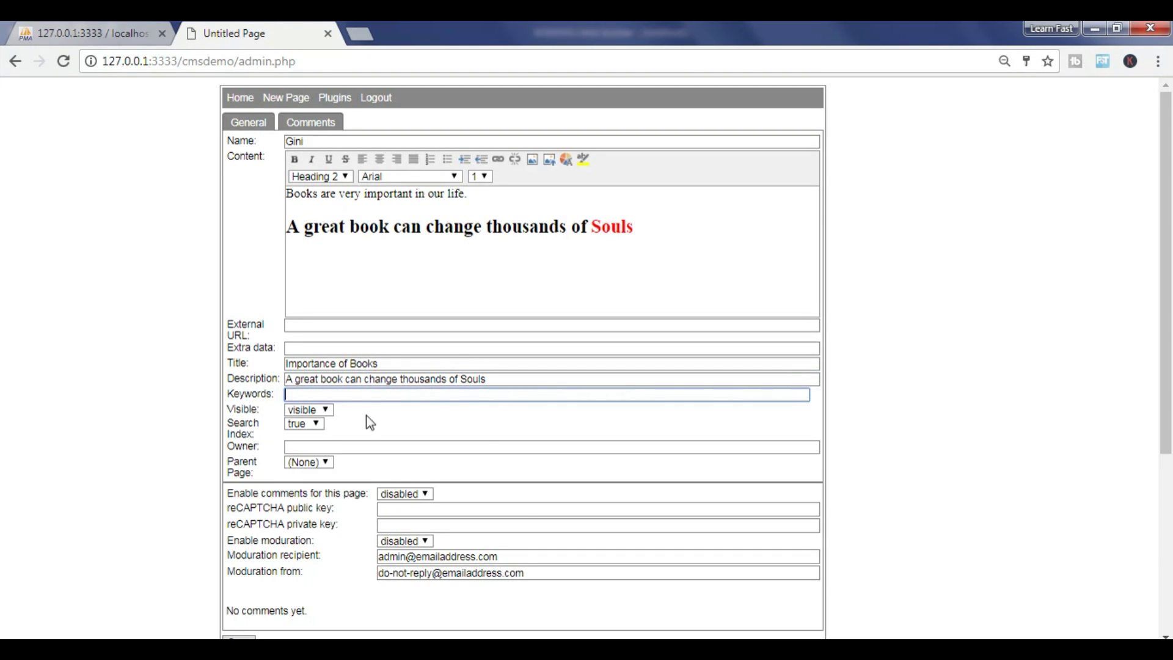
scroll(369, 418, "down", 1)
key("Tab")
key("Tab")
key("Tab")
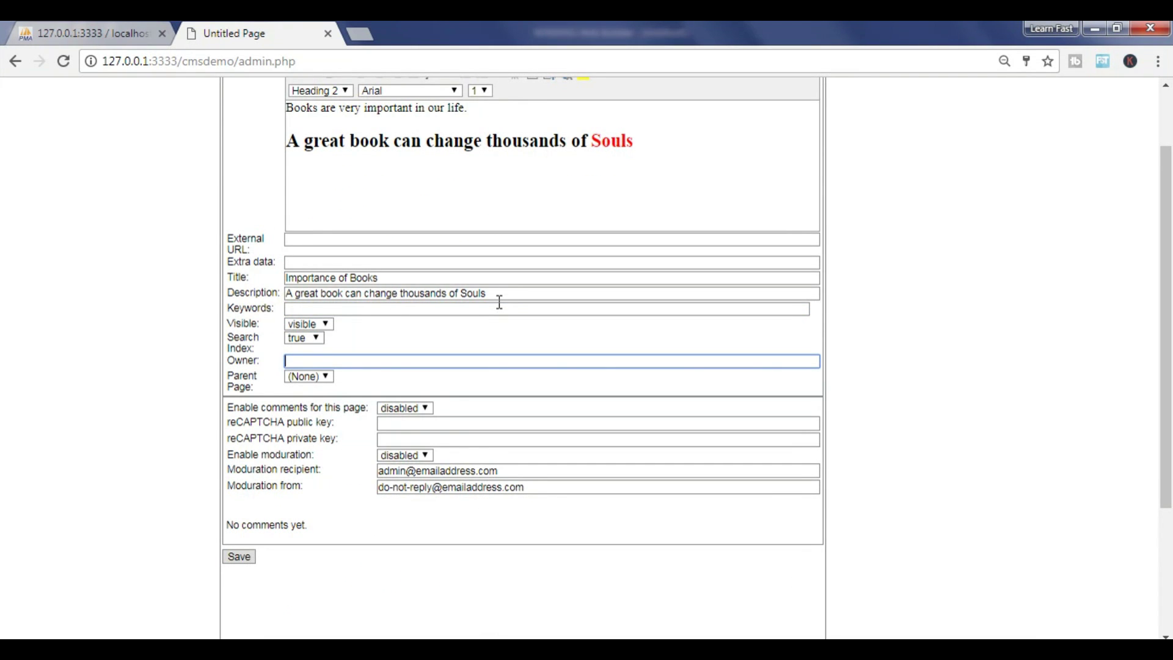
type("Ben")
scroll(440, 196, "up", 1)
scroll(380, 405, "down", 3)
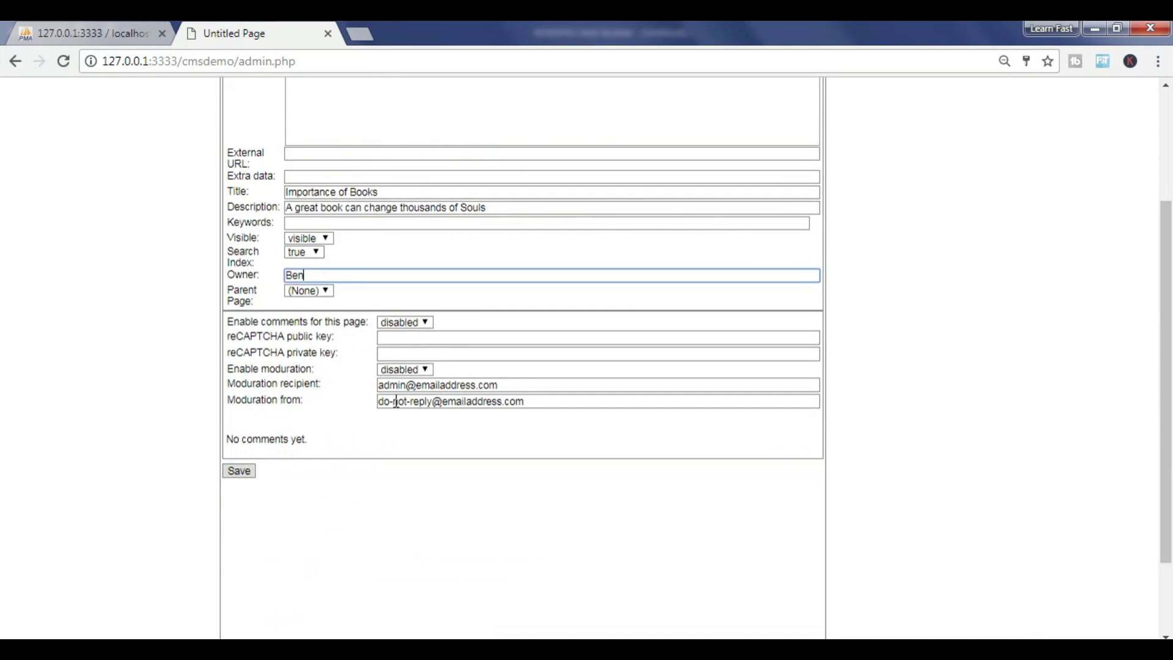
scroll(235, 262, "up", 3)
scroll(309, 341, "down", 5)
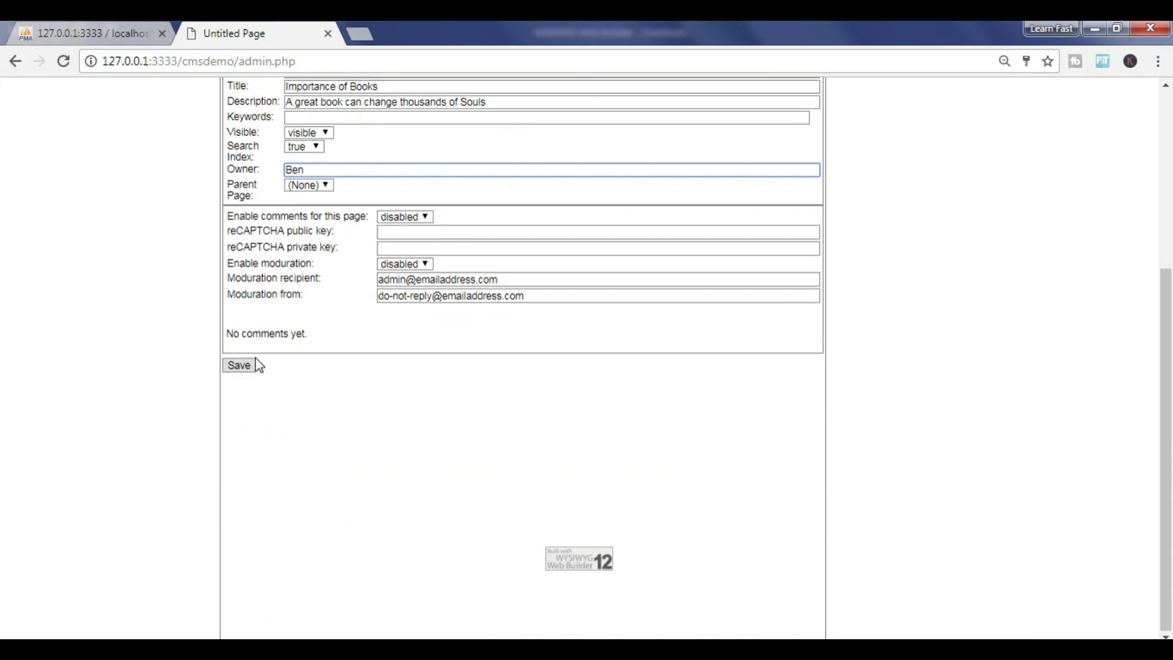
scroll(257, 361, "up", 3)
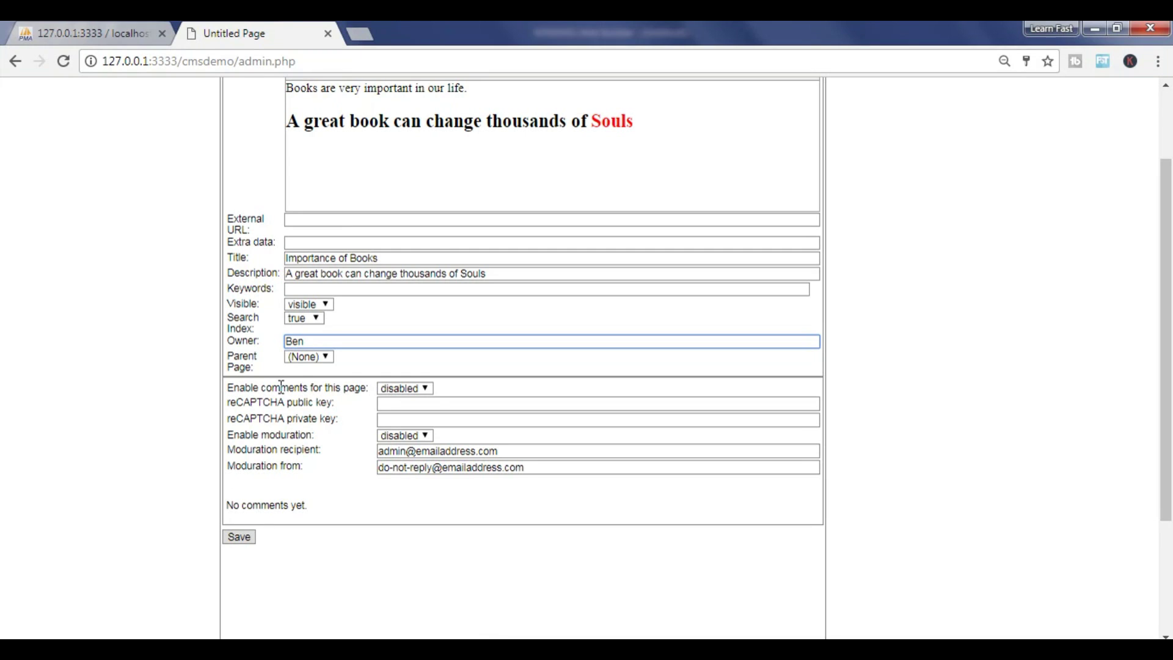
left_click(385, 389)
key("Escape")
key("Down")
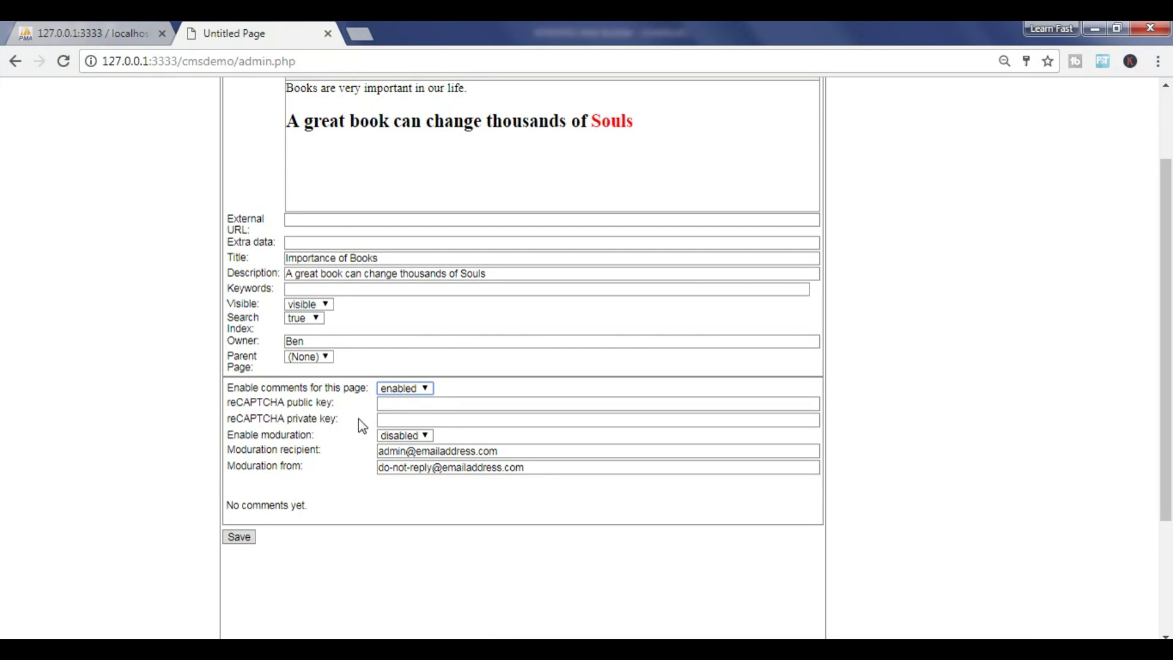
Save the Gini post, load index.php in a new tab, then return to the admin list
left_click(239, 536)
left_click(366, 37)
type("127.0.0.1:3333/cmsdemo/index.php")
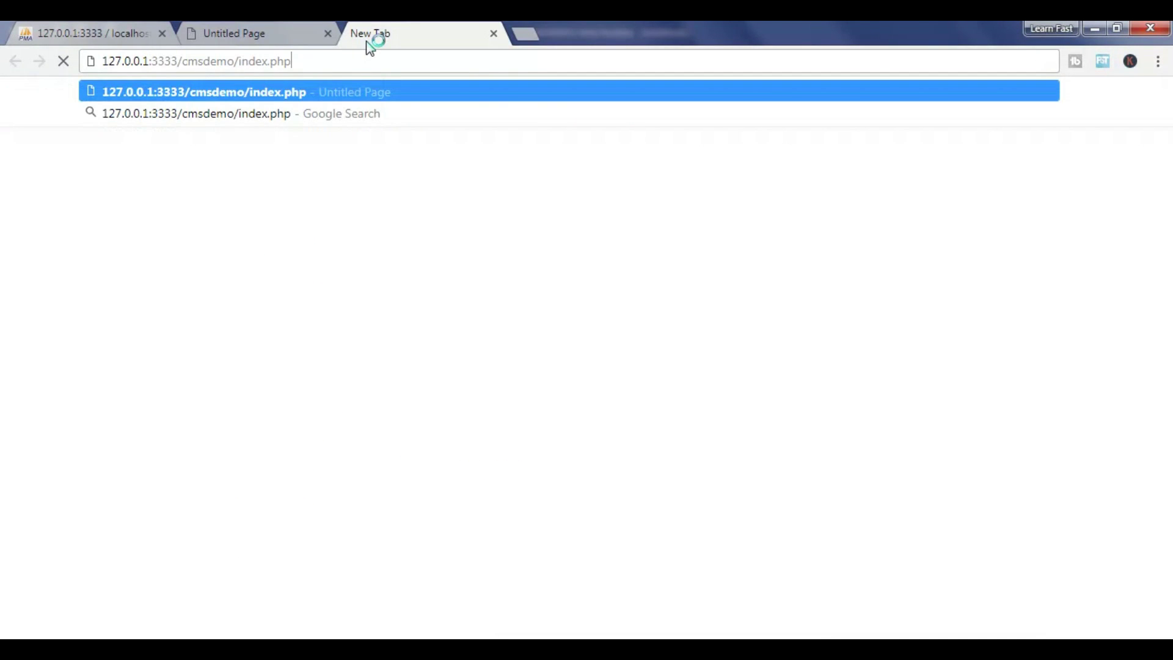
key("Return")
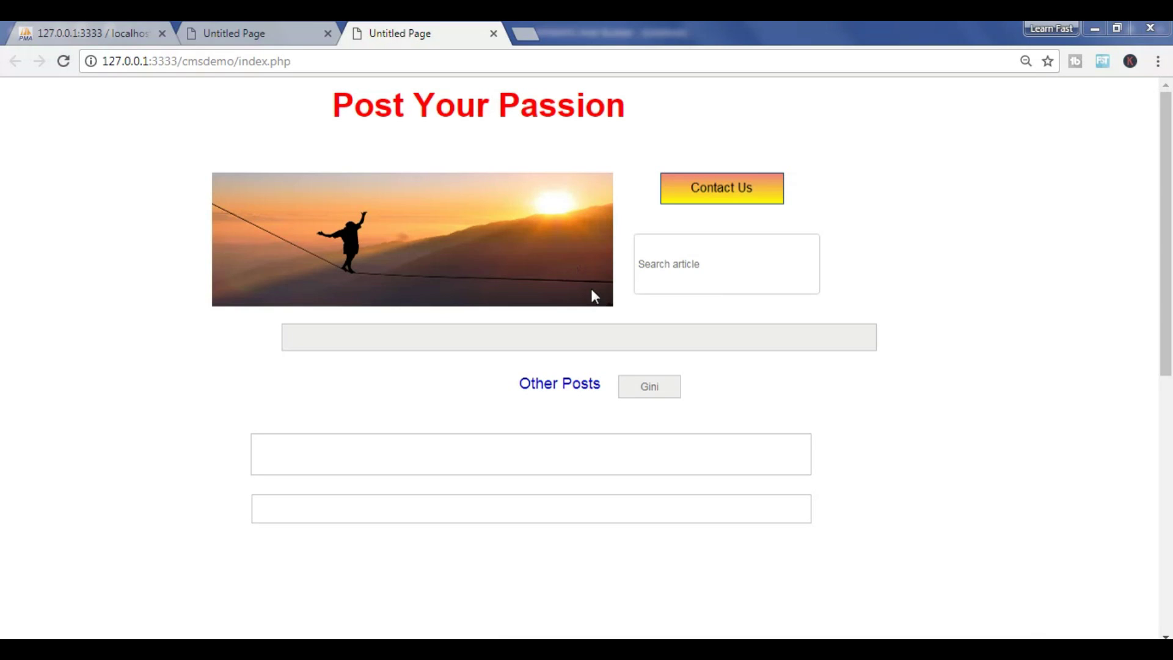
left_click(300, 30)
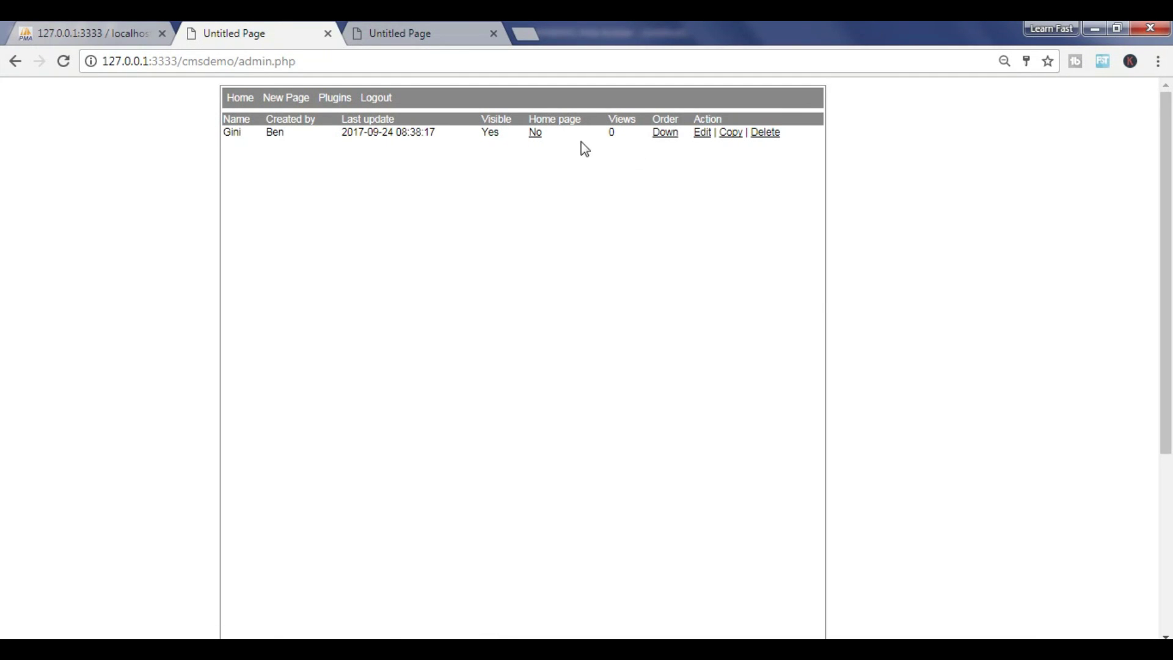
Make Gini the home page and reload the public blog
left_click(537, 133)
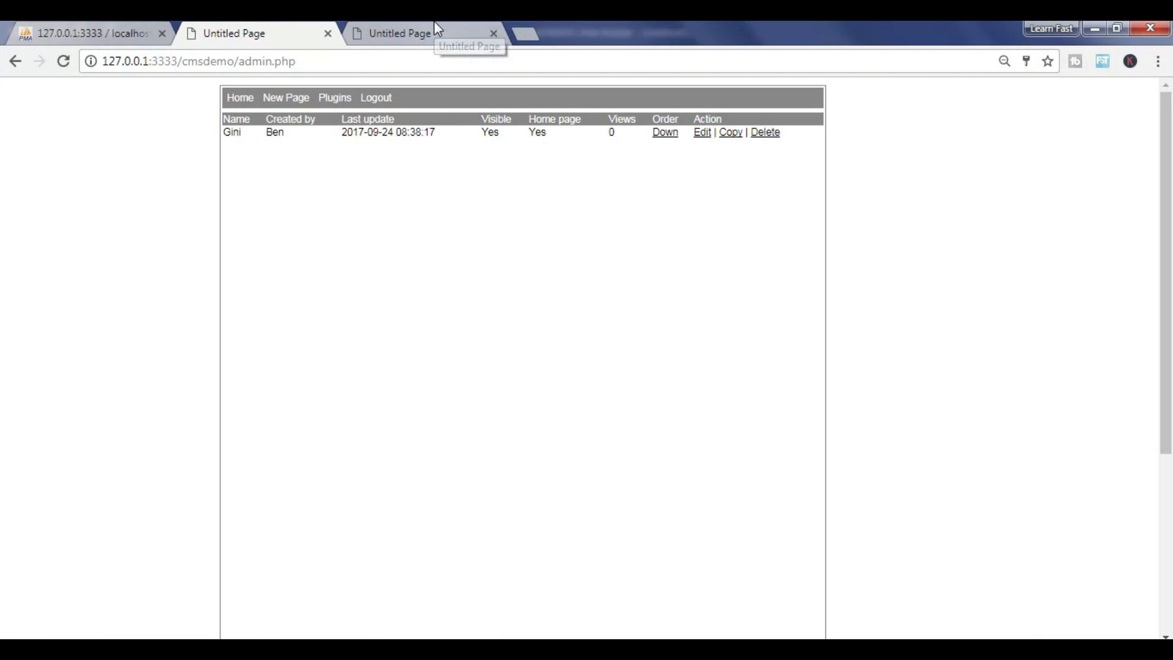
left_click(434, 27)
left_click(65, 63)
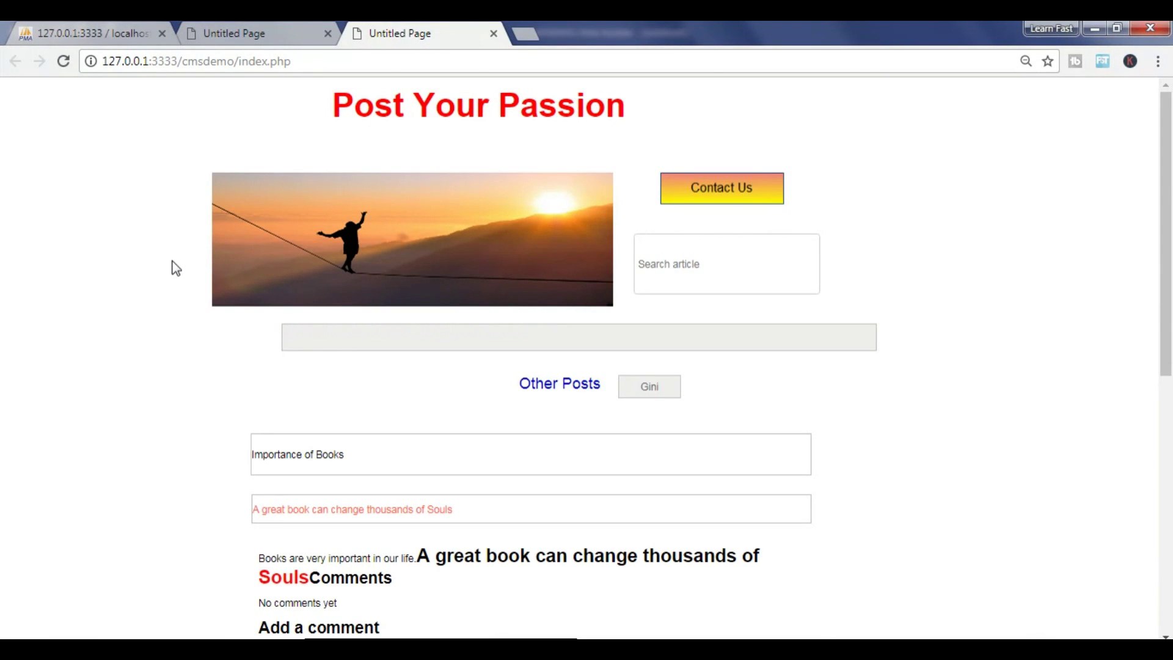
Read through the Importance of Books post, highlighting its title and opening line
scroll(162, 247, "down", 3)
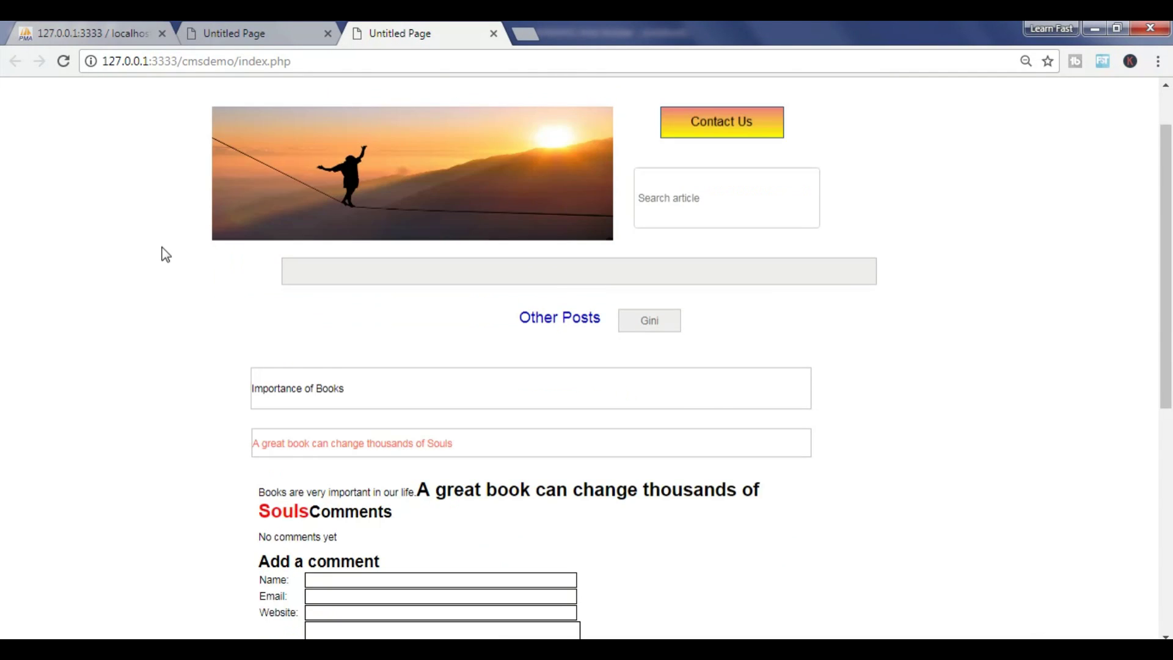
scroll(162, 247, "down", 2)
scroll(171, 244, "up", 5)
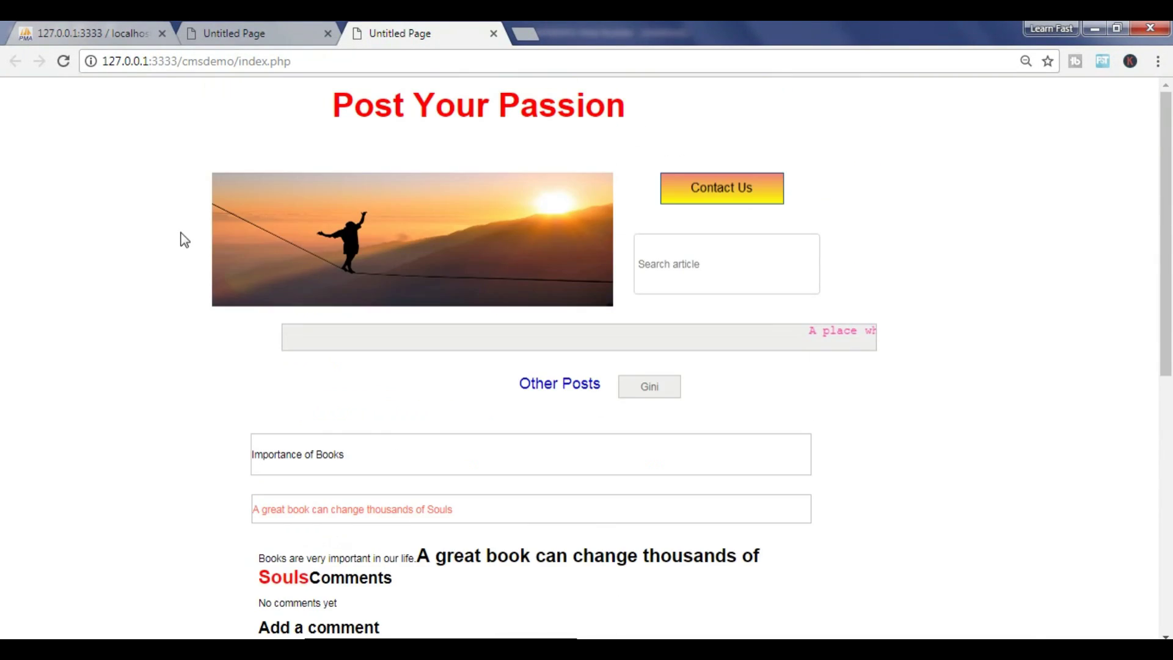
scroll(232, 252, "down", 3)
left_click_drag(348, 283, 266, 286)
left_click(295, 335)
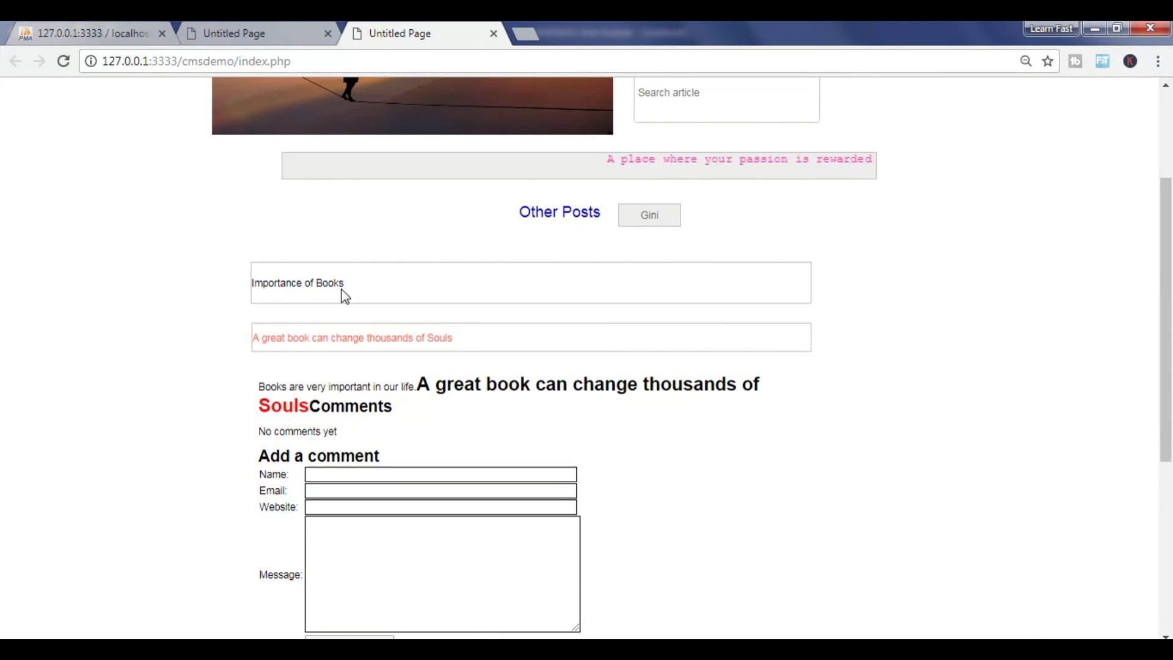
scroll(317, 287, "down", 1)
triple_click(296, 253)
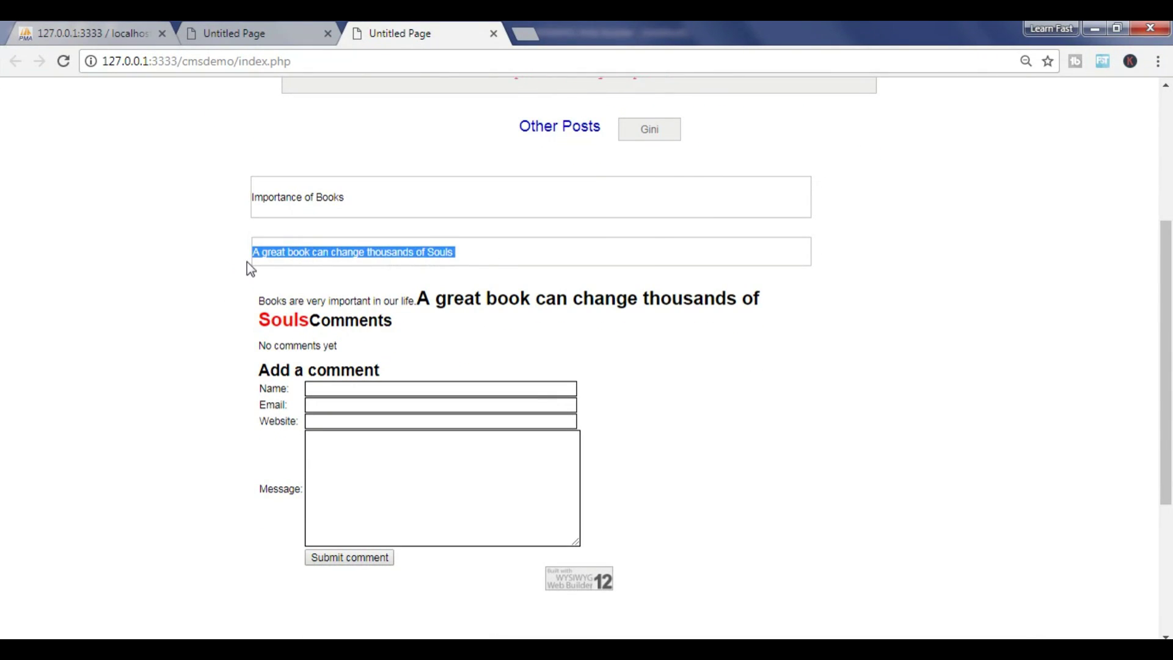
left_click_drag(407, 297, 479, 338)
Glance at the admin page list, then return to the public blog
left_click(289, 32)
left_click(368, 24)
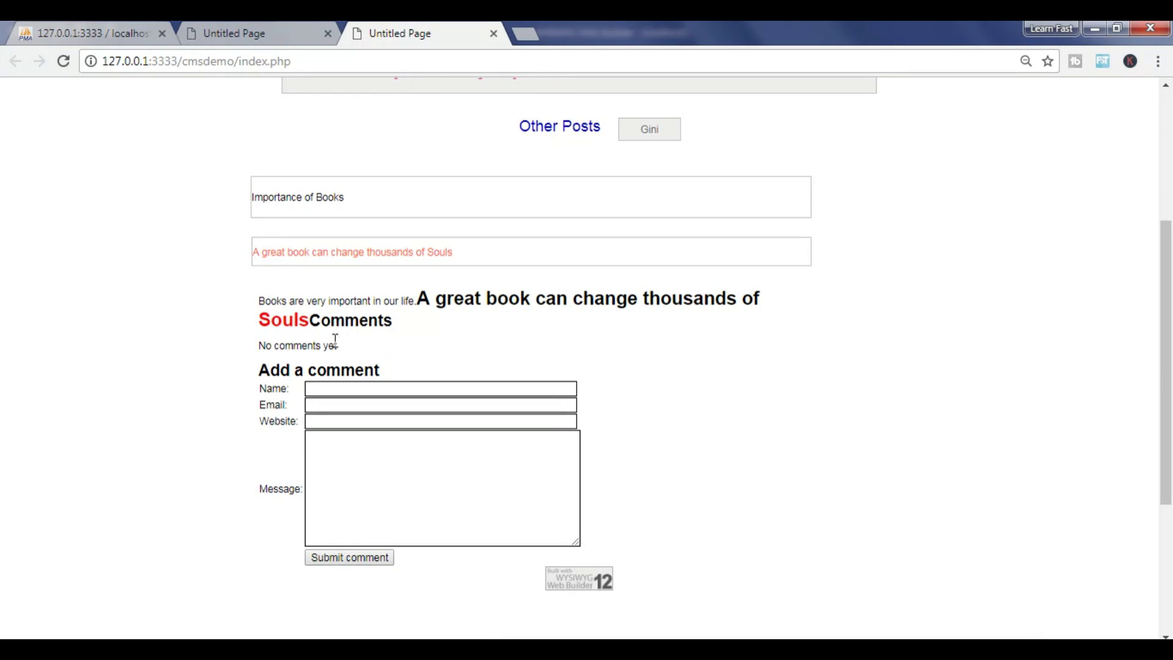
scroll(338, 333, "down", 1)
Submit a comment praising the article and check its header and timestamp
left_click(345, 303)
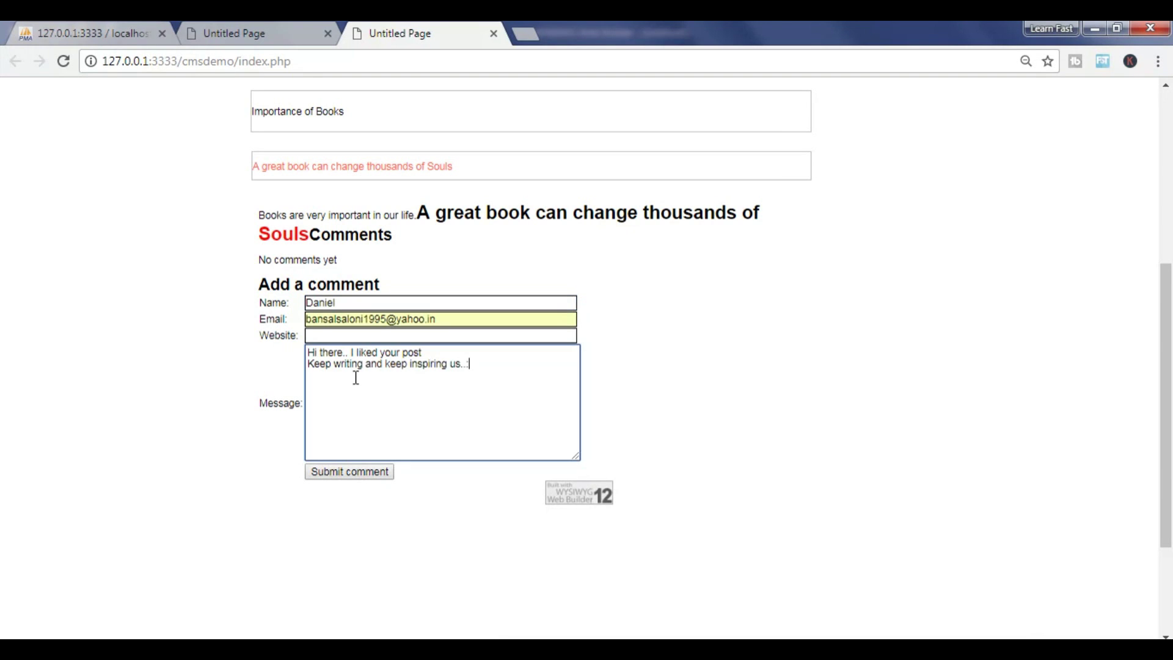
left_click(360, 474)
scroll(613, 364, "down", 3)
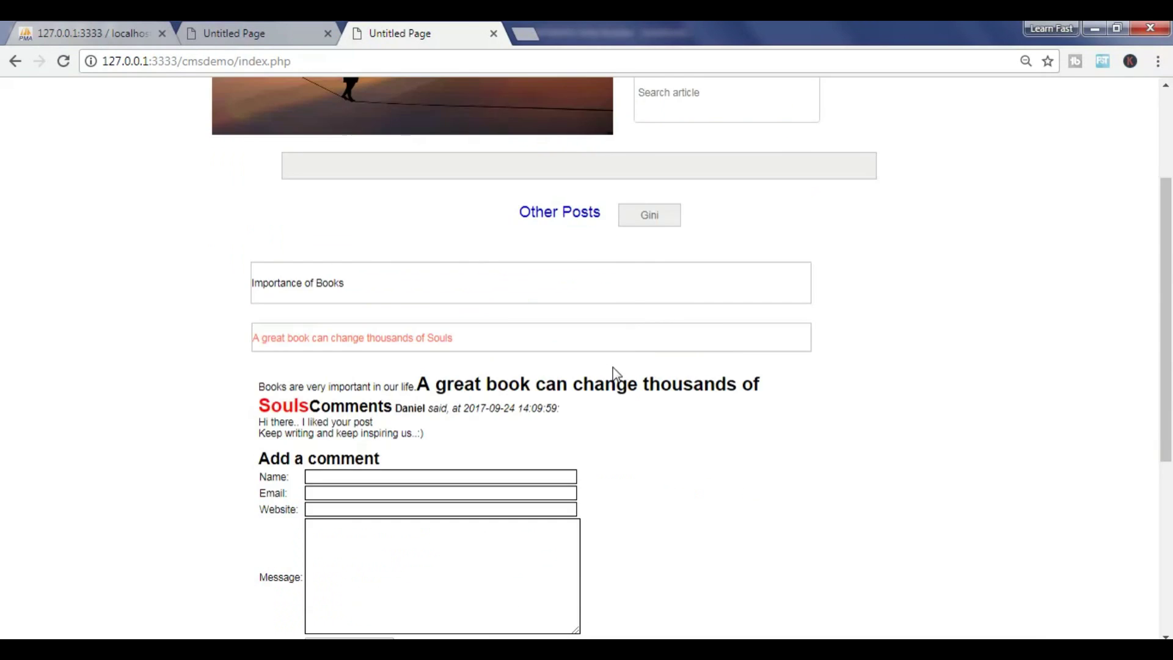
scroll(613, 369, "down", 4)
scroll(604, 372, "up", 4)
left_click_drag(433, 408, 484, 450)
left_click_drag(509, 408, 545, 410)
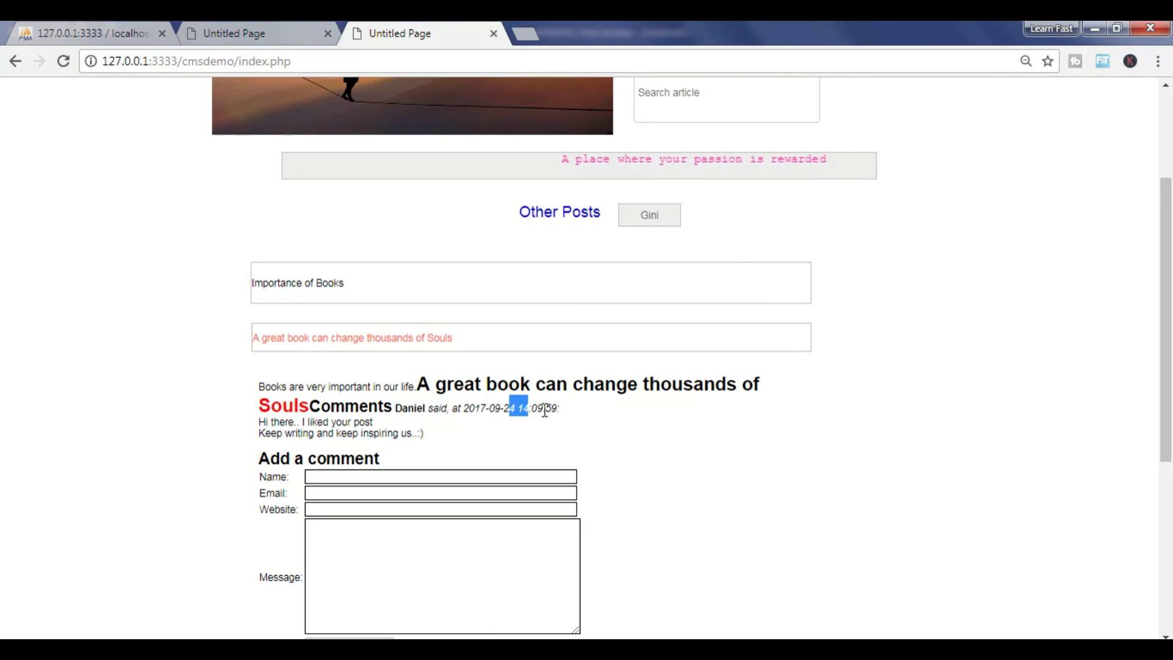
left_click(545, 410)
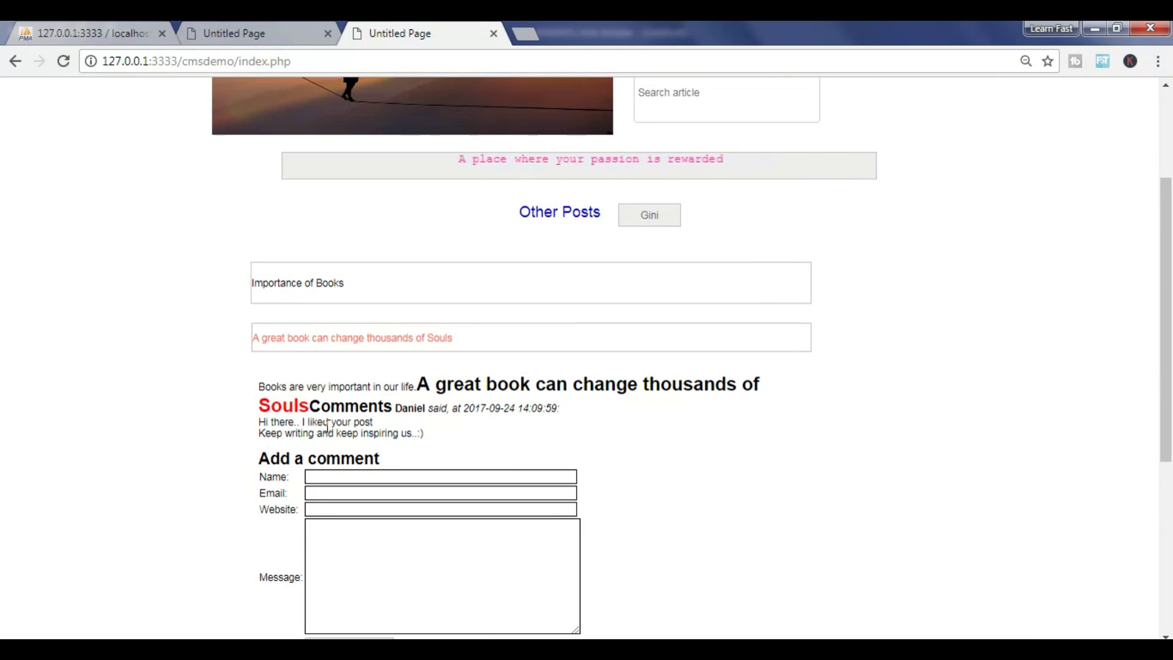
Review the rest of the page, including the footer date and author name
scroll(430, 458, "down", 1)
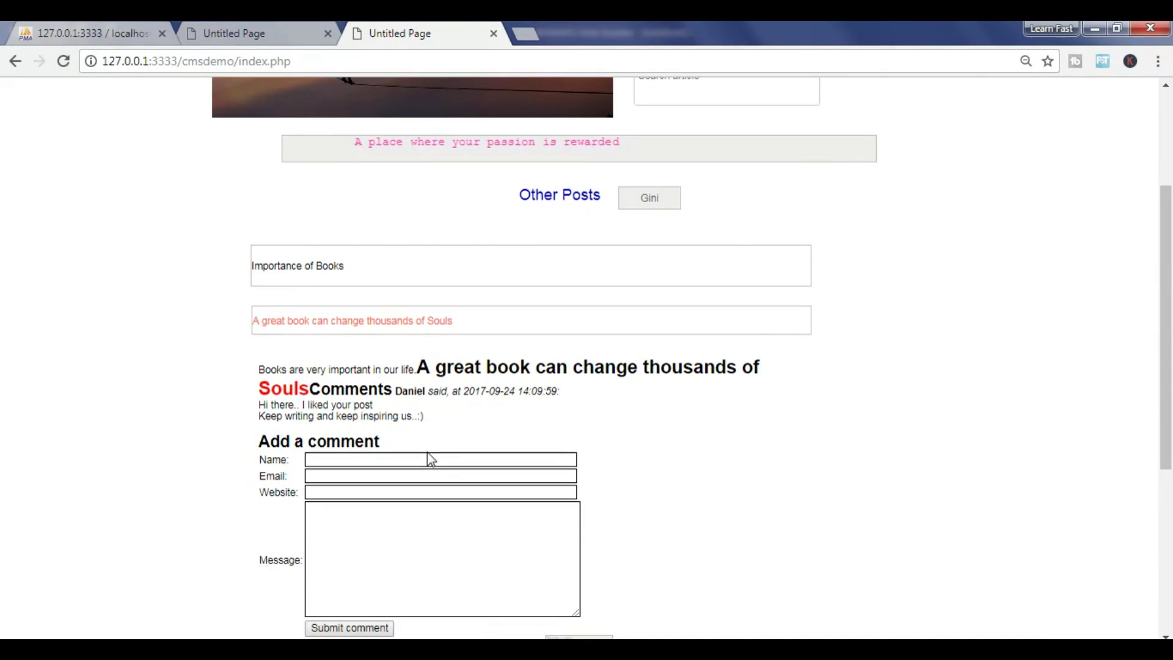
scroll(430, 458, "down", 5)
scroll(427, 451, "up", 4)
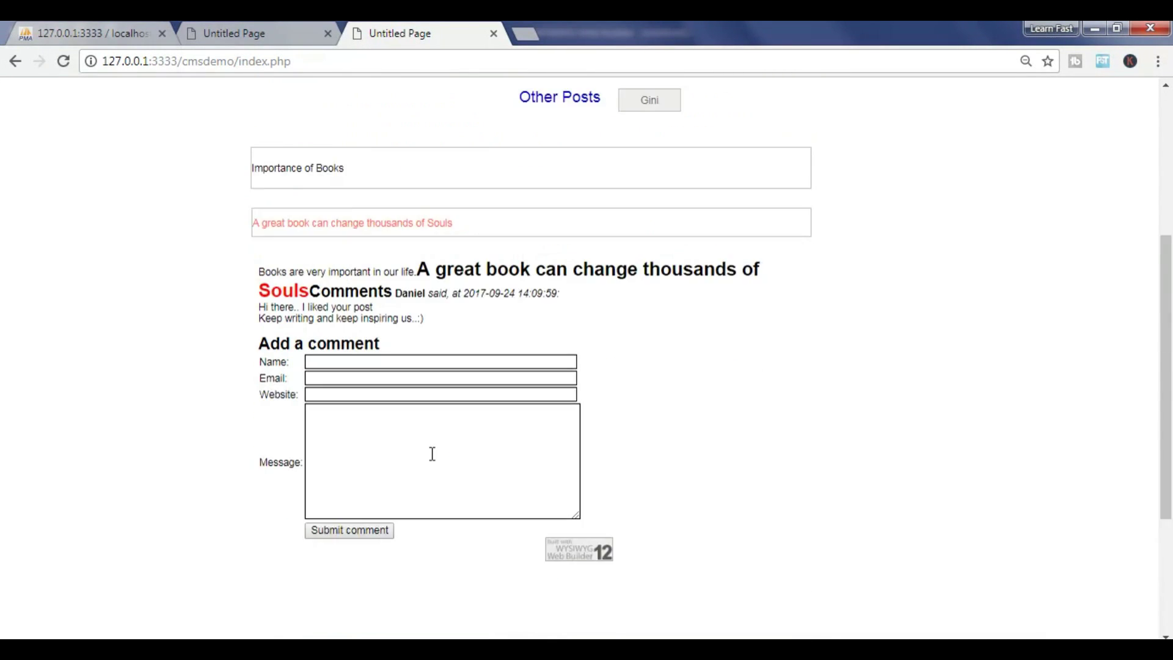
scroll(432, 453, "down", 4)
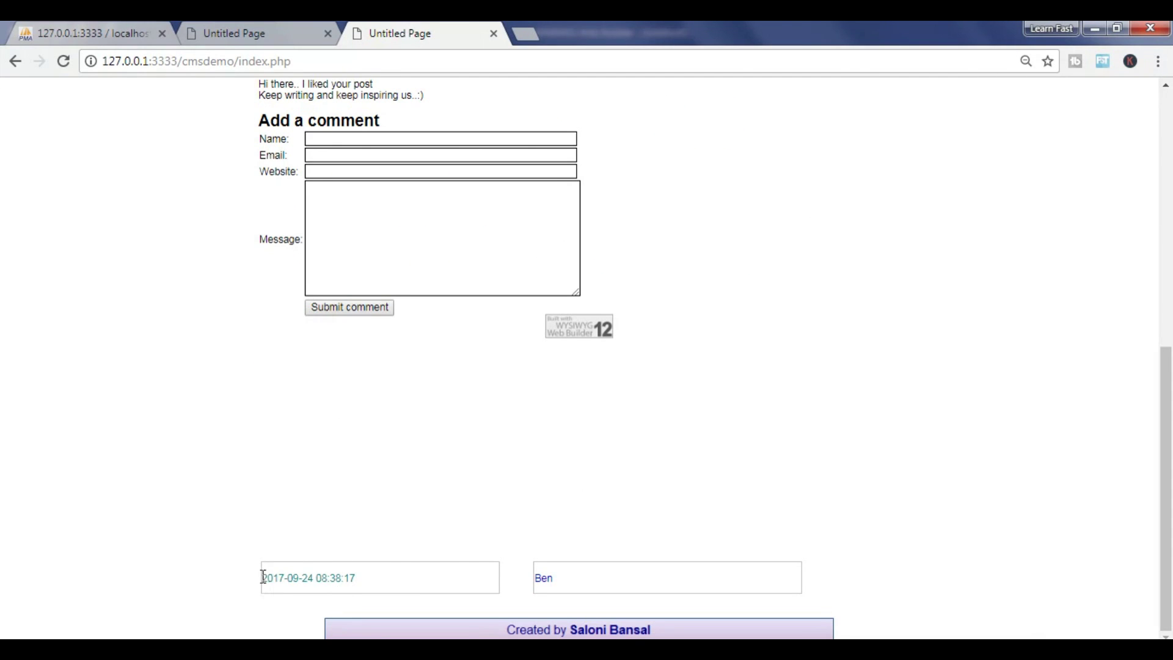
left_click_drag(263, 576, 366, 578)
left_click(332, 578)
scroll(331, 581, "up", 7)
scroll(331, 581, "up", 1)
scroll(354, 556, "down", 4)
left_click(489, 389)
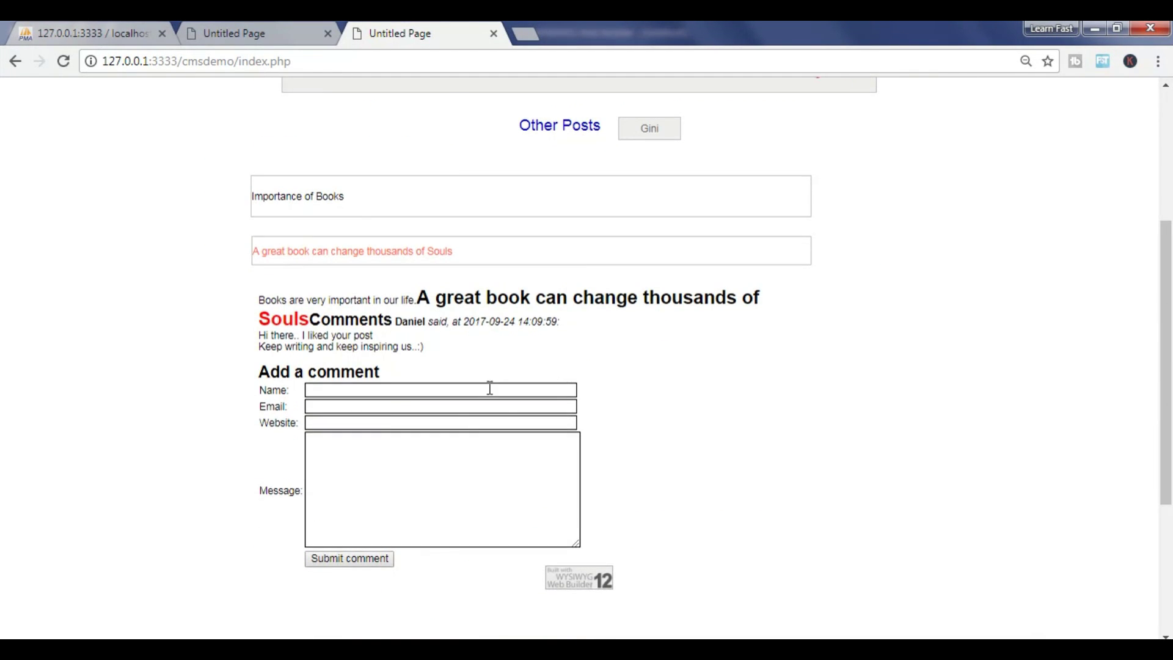
scroll(489, 389, "down", 4)
mouse_move(533, 578)
left_mouse_down()
mouse_move(550, 579)
mouse_move(538, 580)
left_mouse_up()
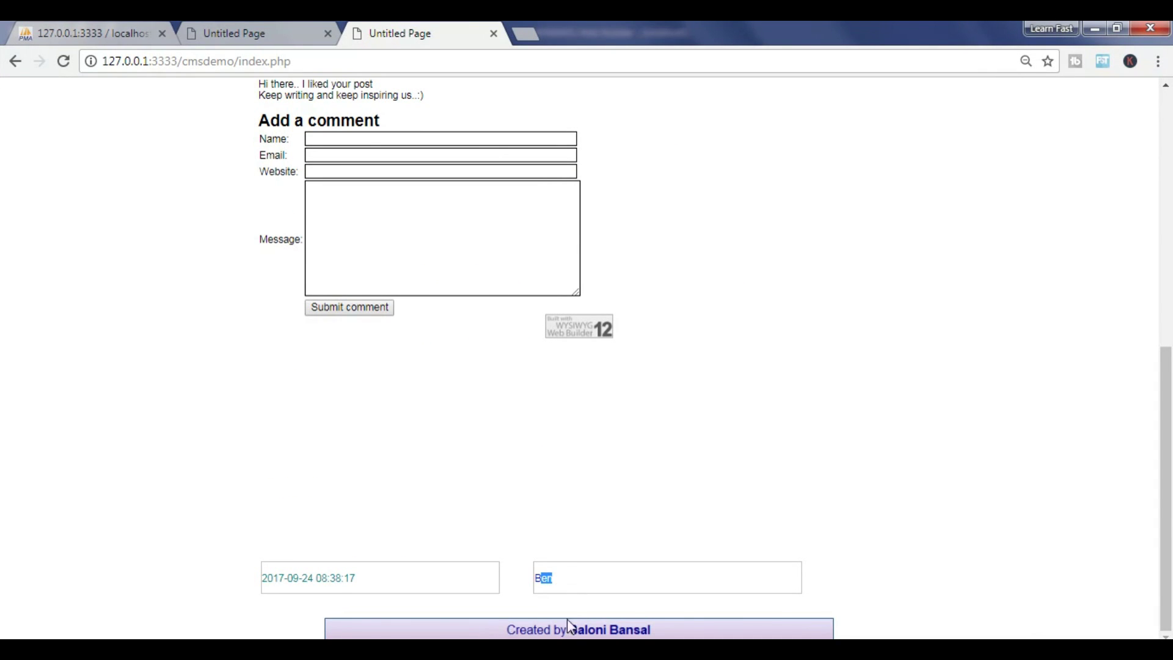
scroll(672, 489, "up", 8)
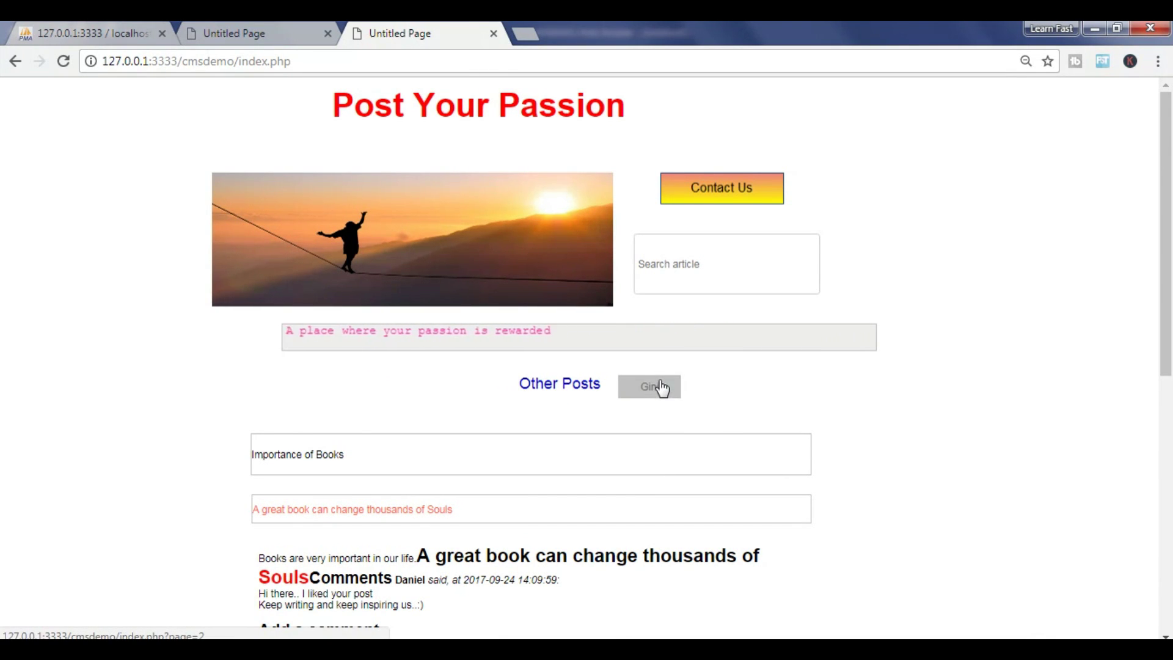
Start a new World page in admin and give it the title My World
left_click(253, 33)
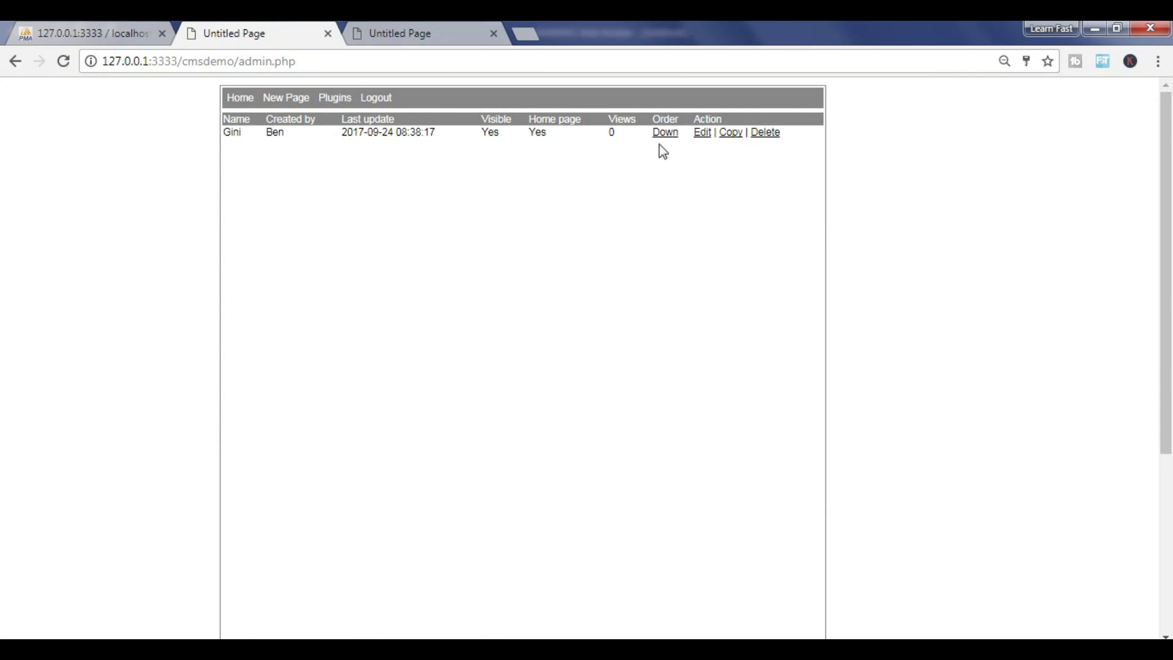
left_click(282, 98)
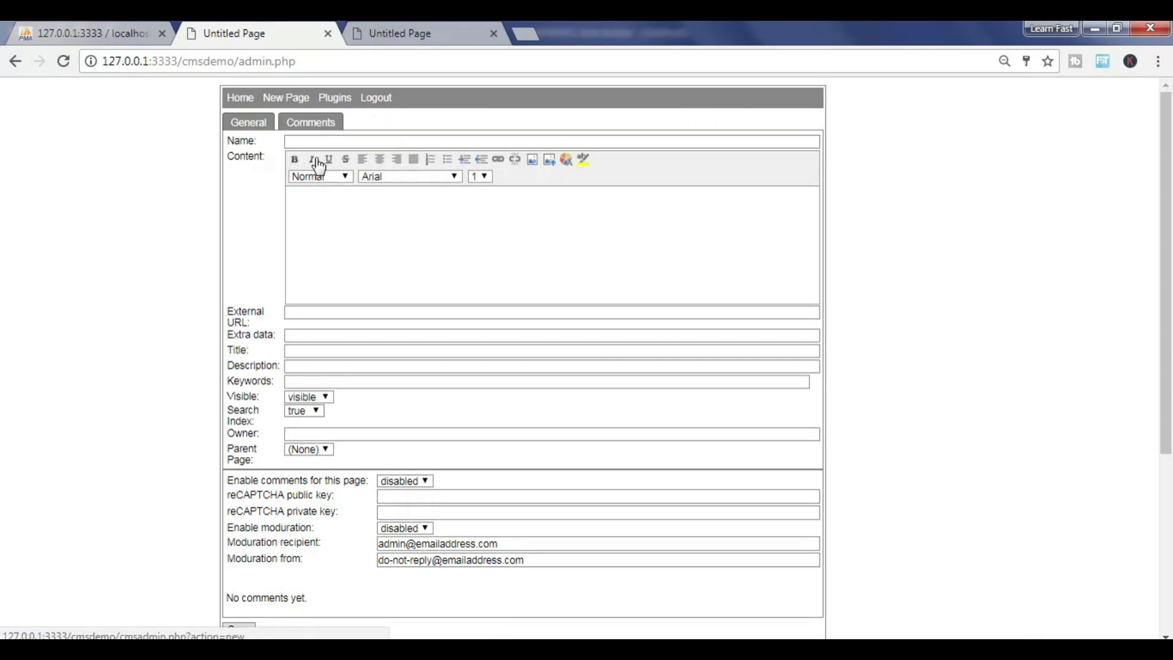
left_click(315, 142)
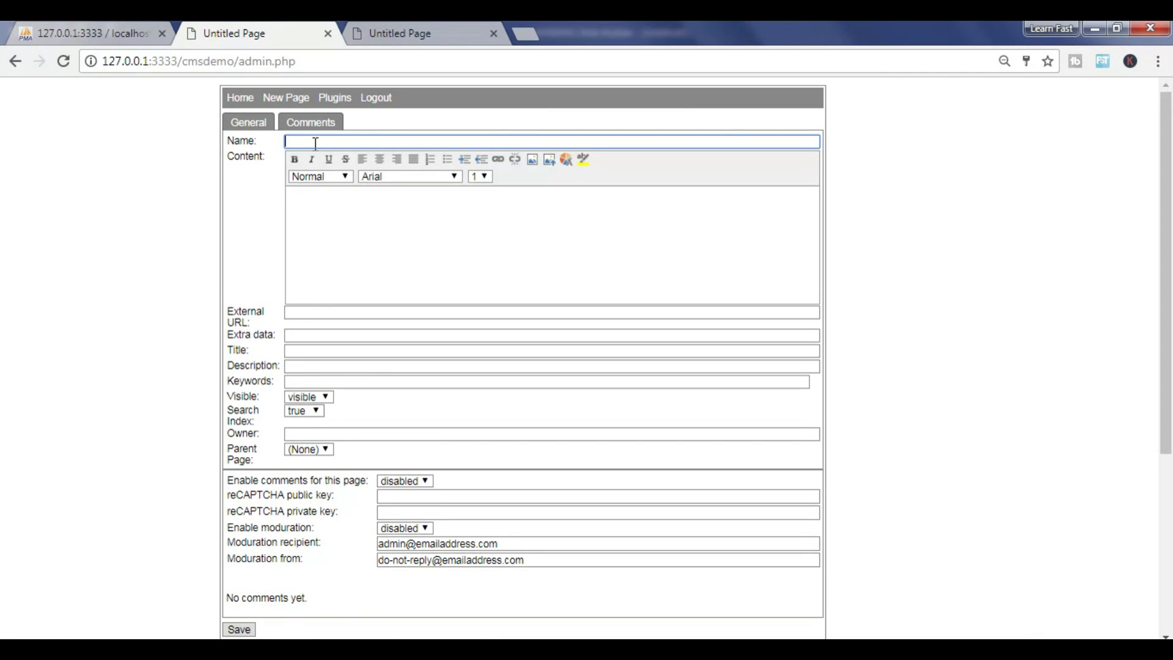
type("ones...")
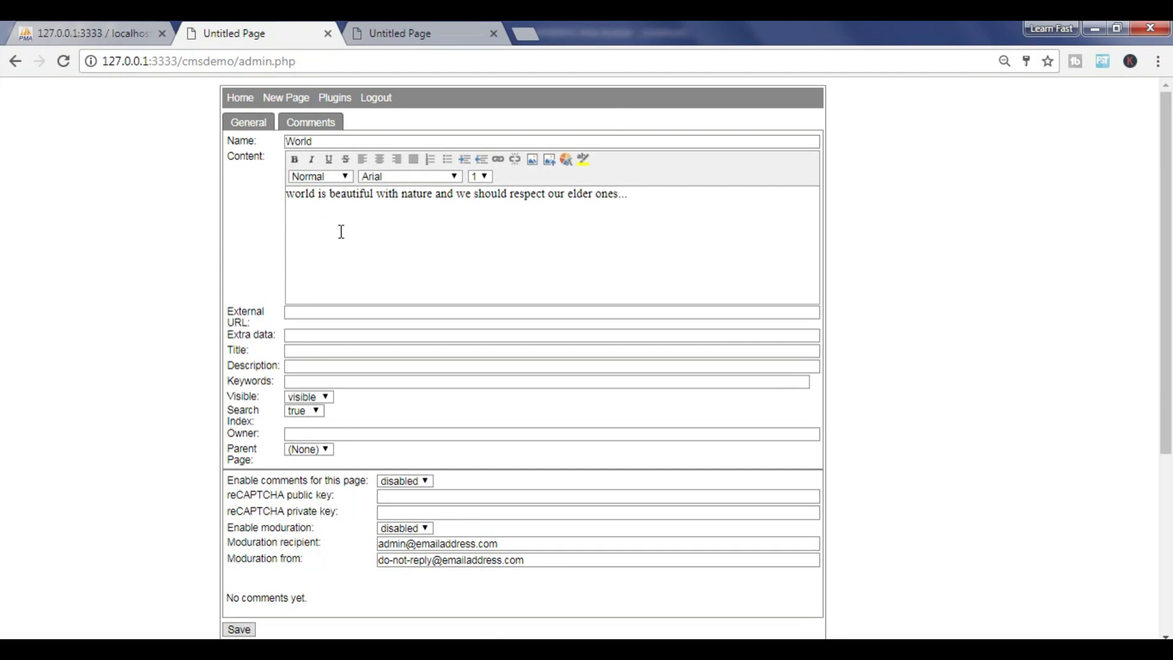
left_click(295, 352)
type("My")
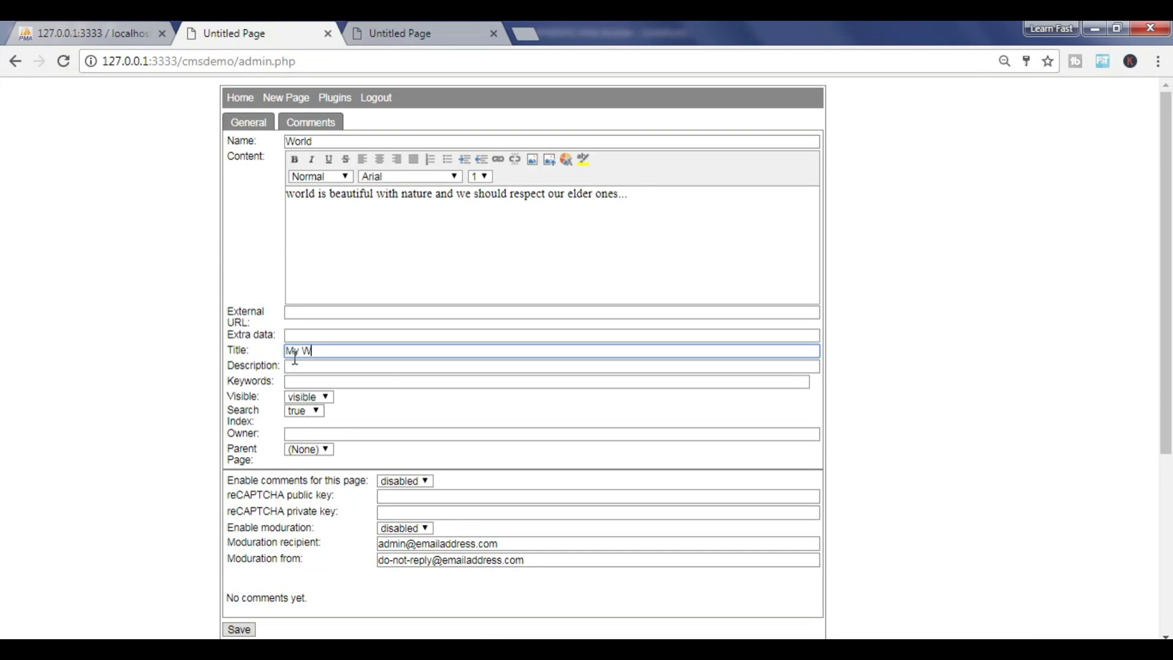
type("Woe")
key("BackSpace")
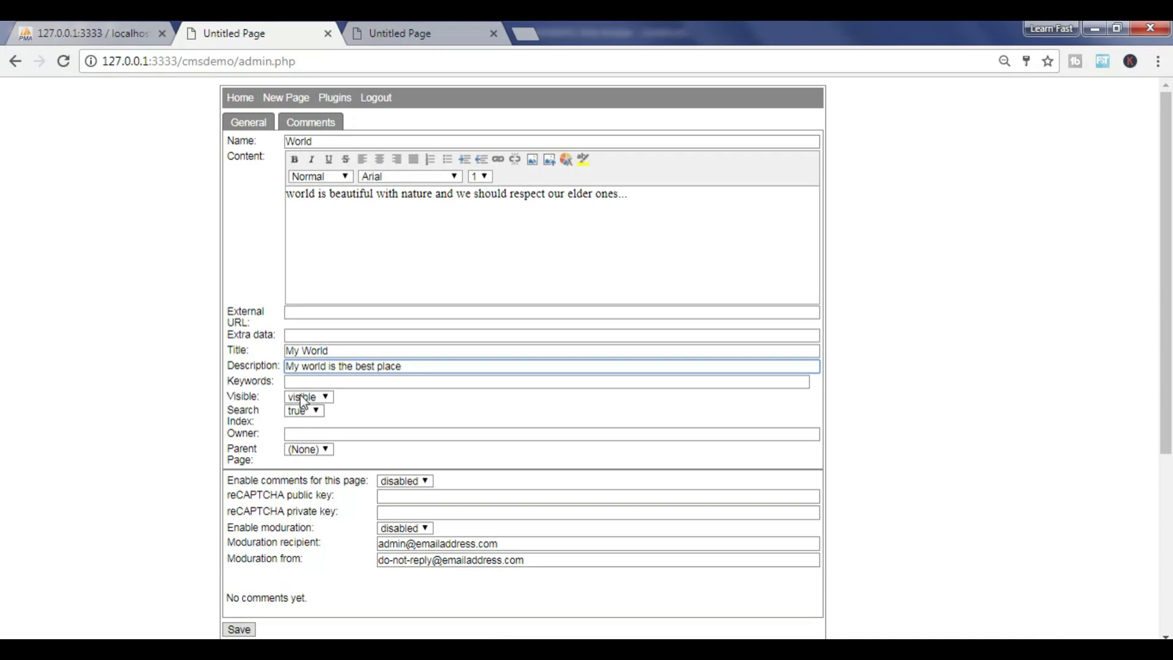
Set the owner, leave no parent page, enable comments, and save the page
scroll(333, 450, "down", 3)
left_click(304, 262)
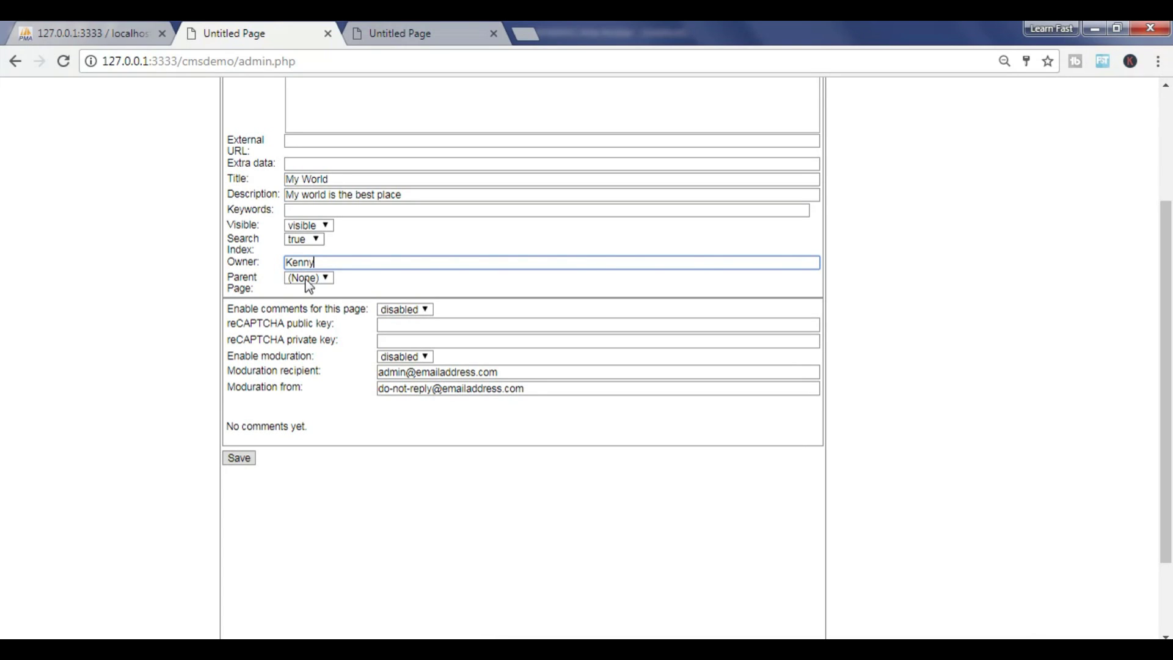
left_click(318, 278)
left_click(317, 278)
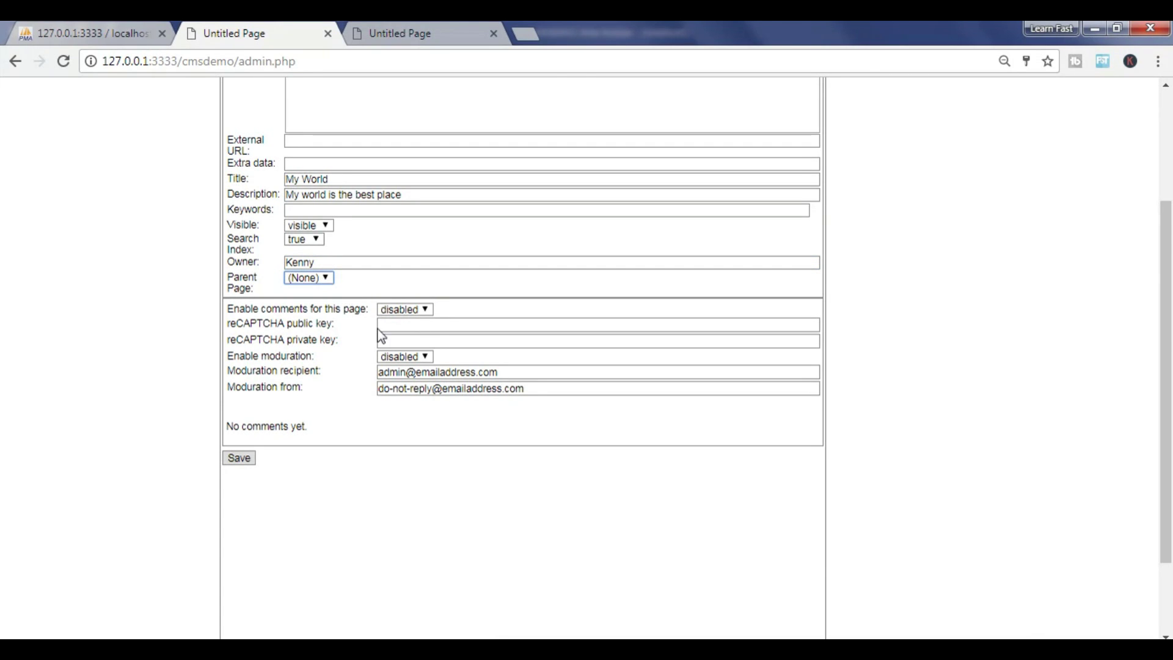
left_click(400, 310)
left_click(400, 309)
left_click(400, 309)
left_click(406, 337)
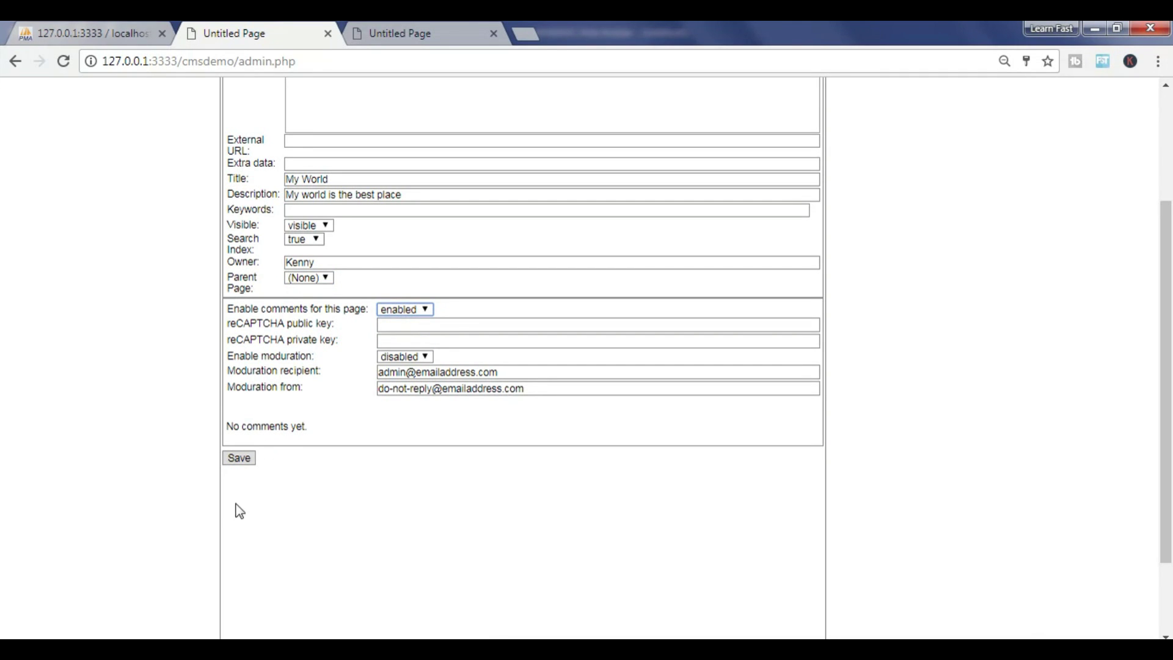
left_click(241, 459)
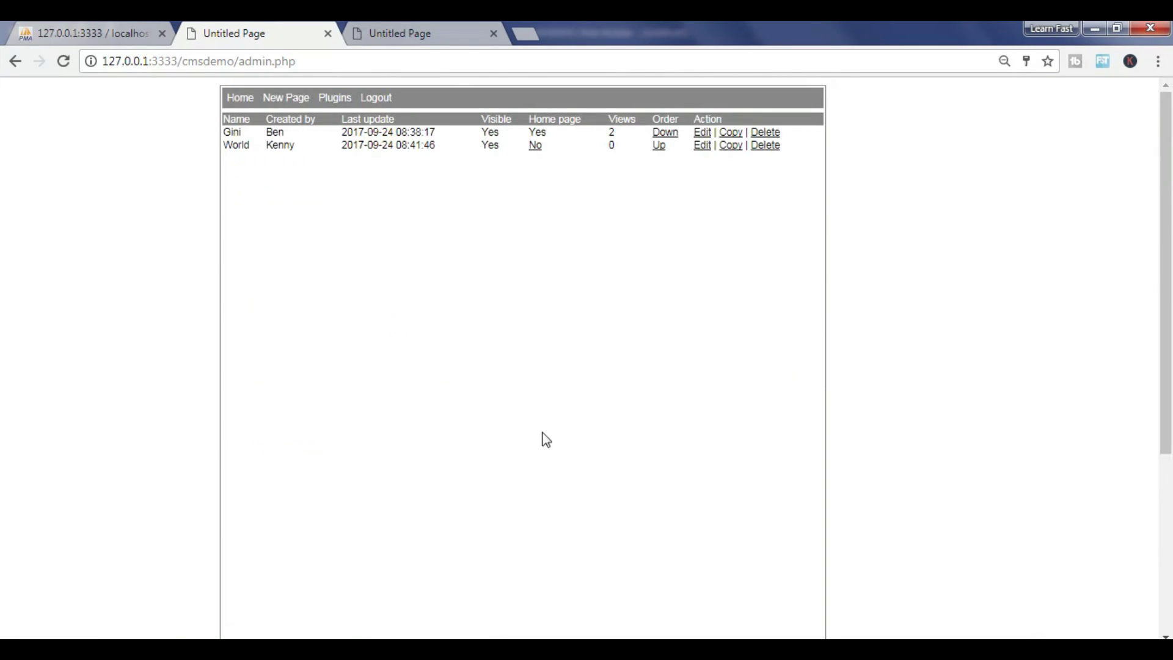
Open the World post from Other Posts on the public blog and scroll through it
left_click(411, 22)
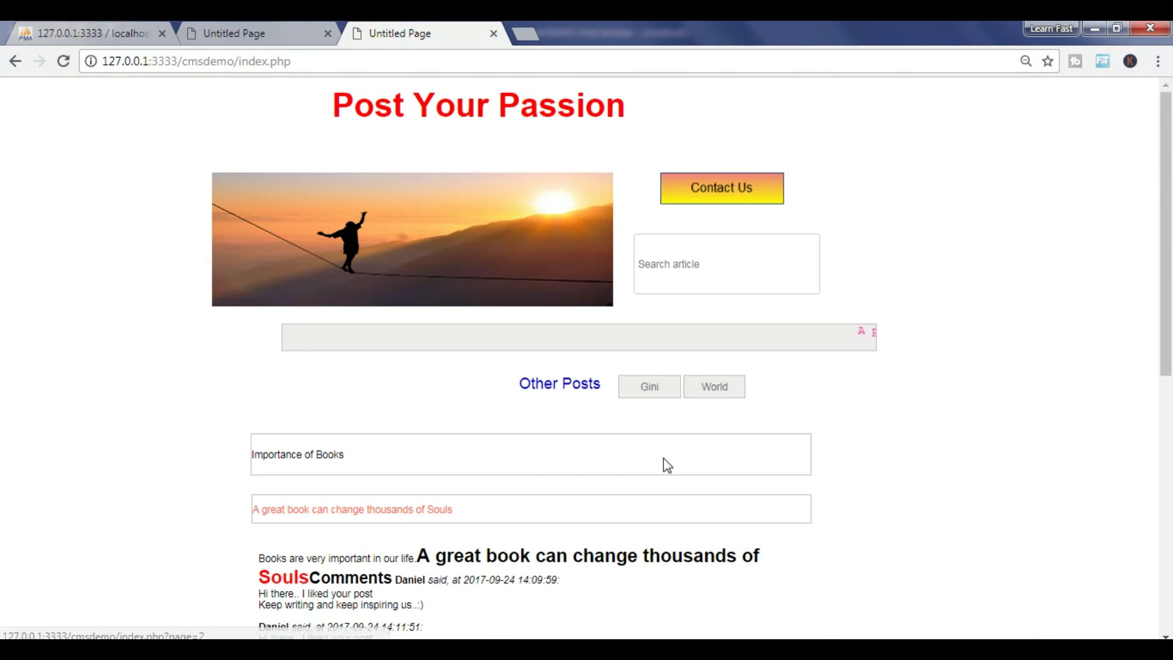
left_click(716, 388)
scroll(773, 400, "down", 4)
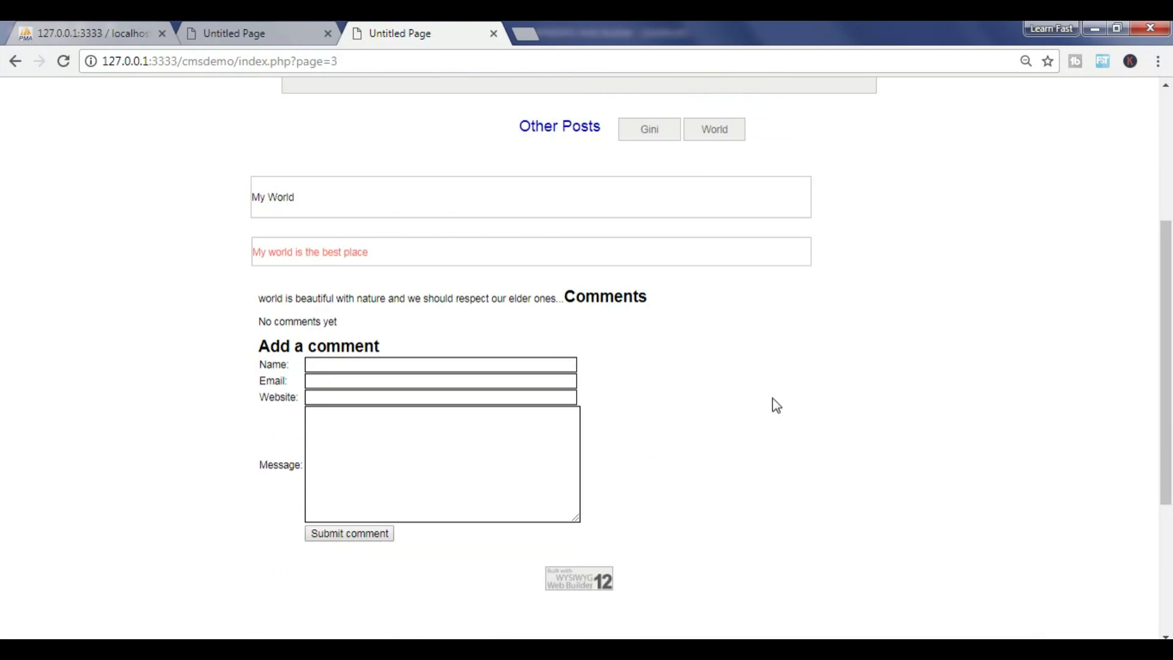
scroll(487, 605, "down", 4)
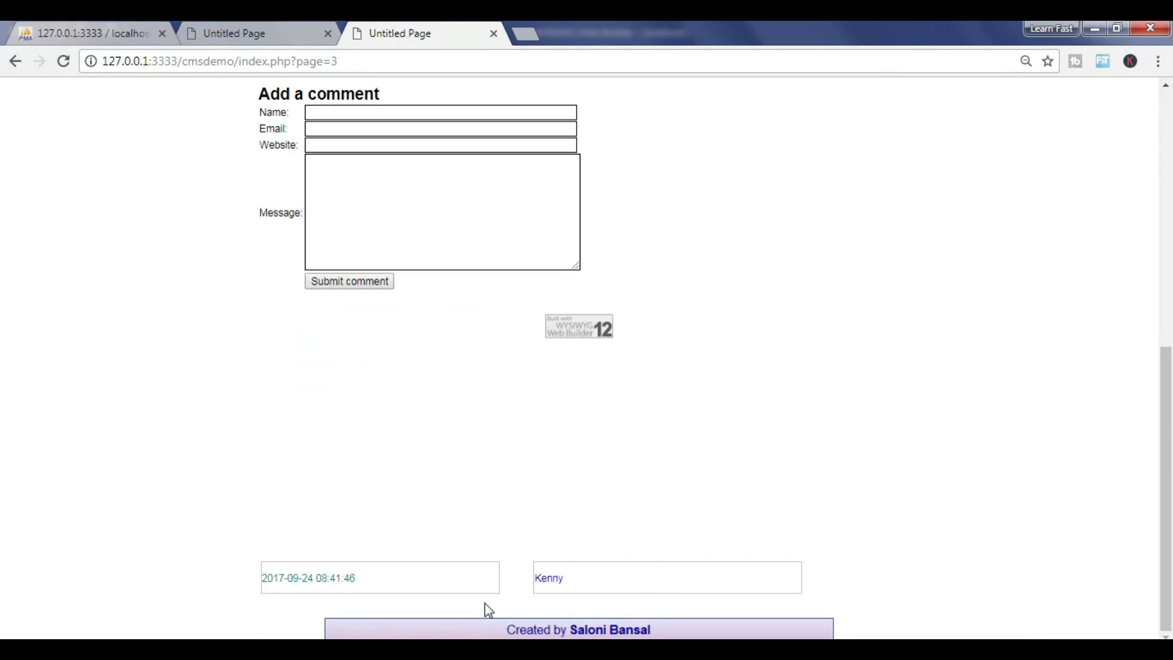
left_click_drag(560, 587, 545, 583)
scroll(621, 550, "up", 8)
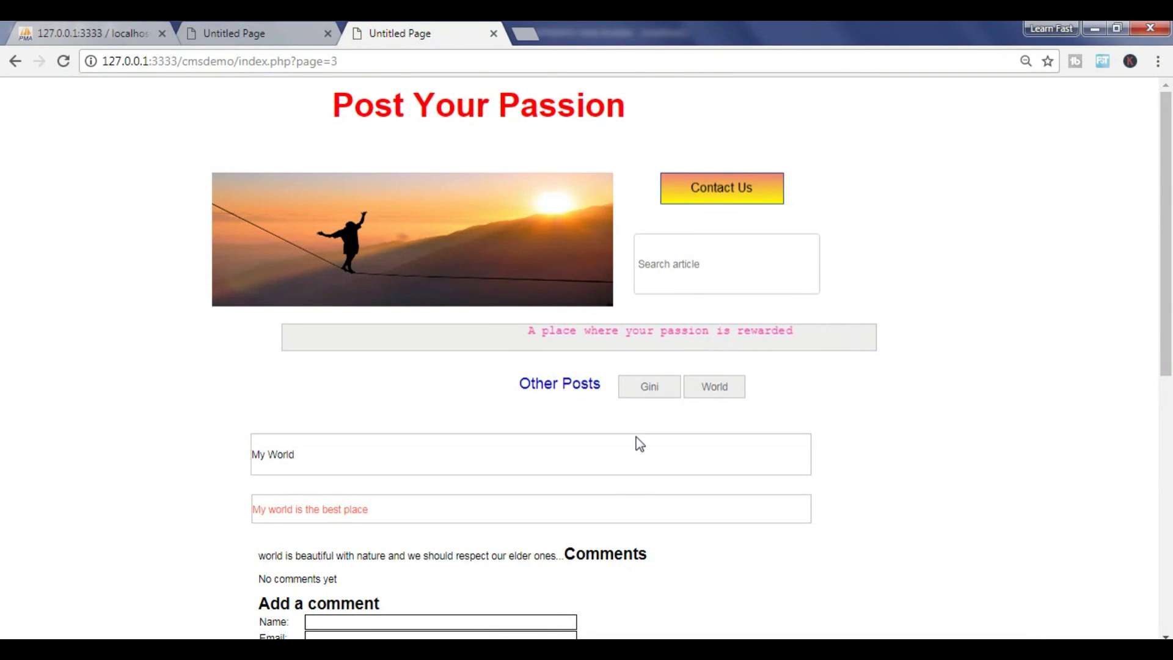
left_click(738, 276)
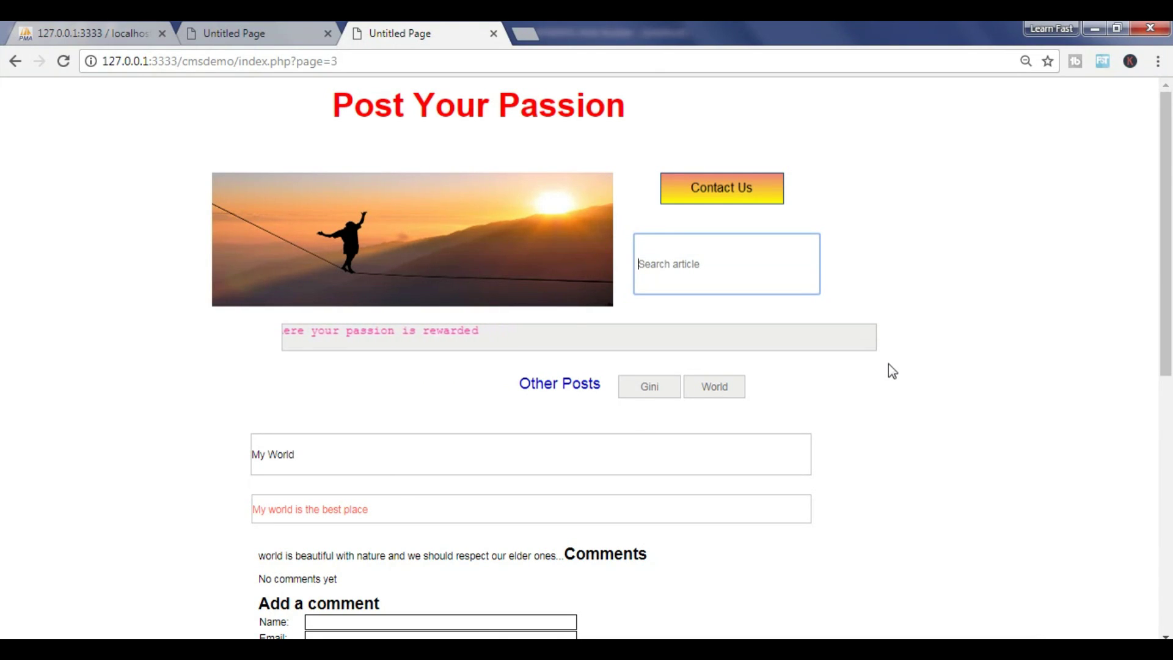
type("World")
key("Return")
scroll(851, 369, "down", 3)
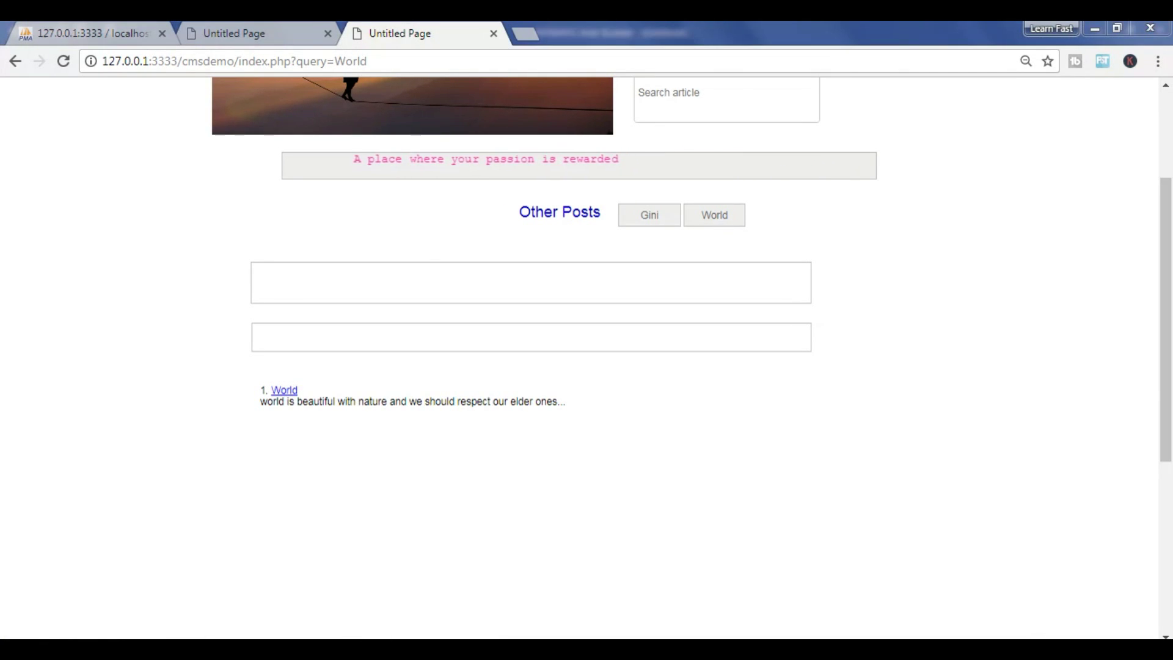
left_click(285, 391)
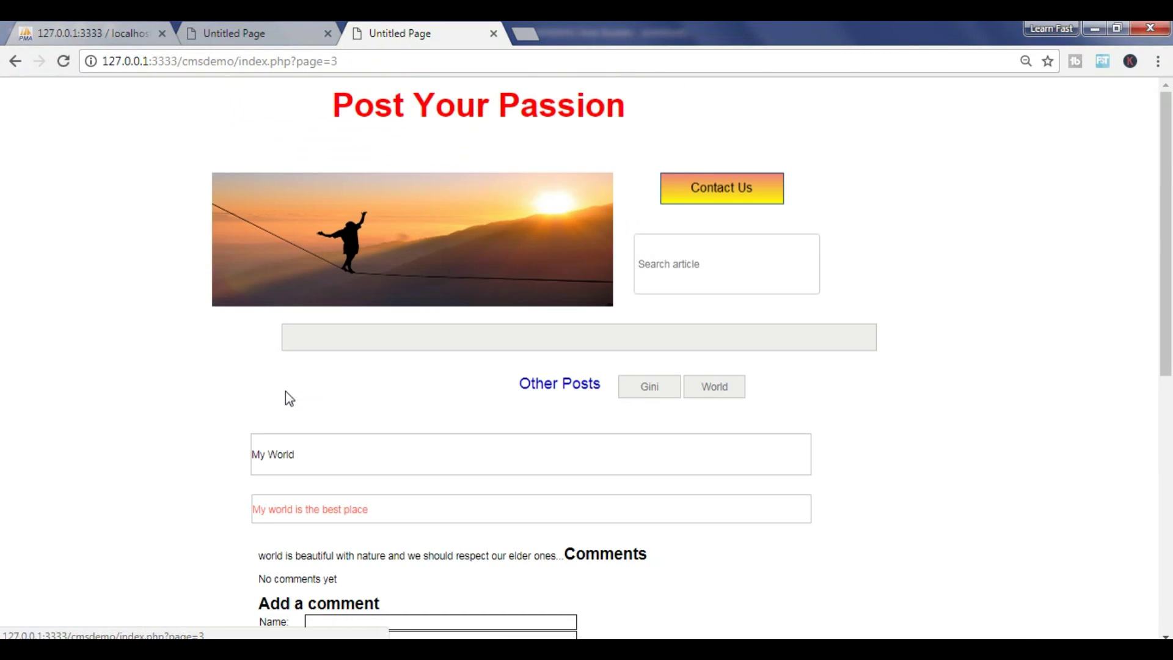
scroll(403, 408, "down", 3)
scroll(409, 408, "down", 3)
scroll(421, 409, "up", 6)
scroll(422, 413, "down", 1)
scroll(515, 460, "up", 1)
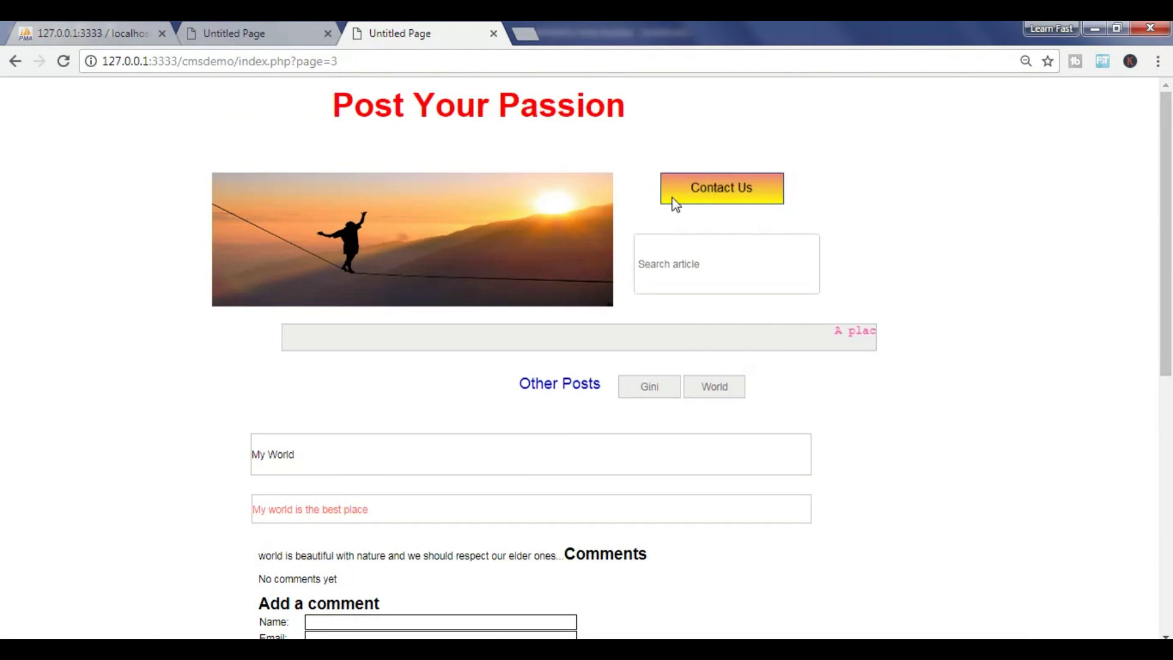